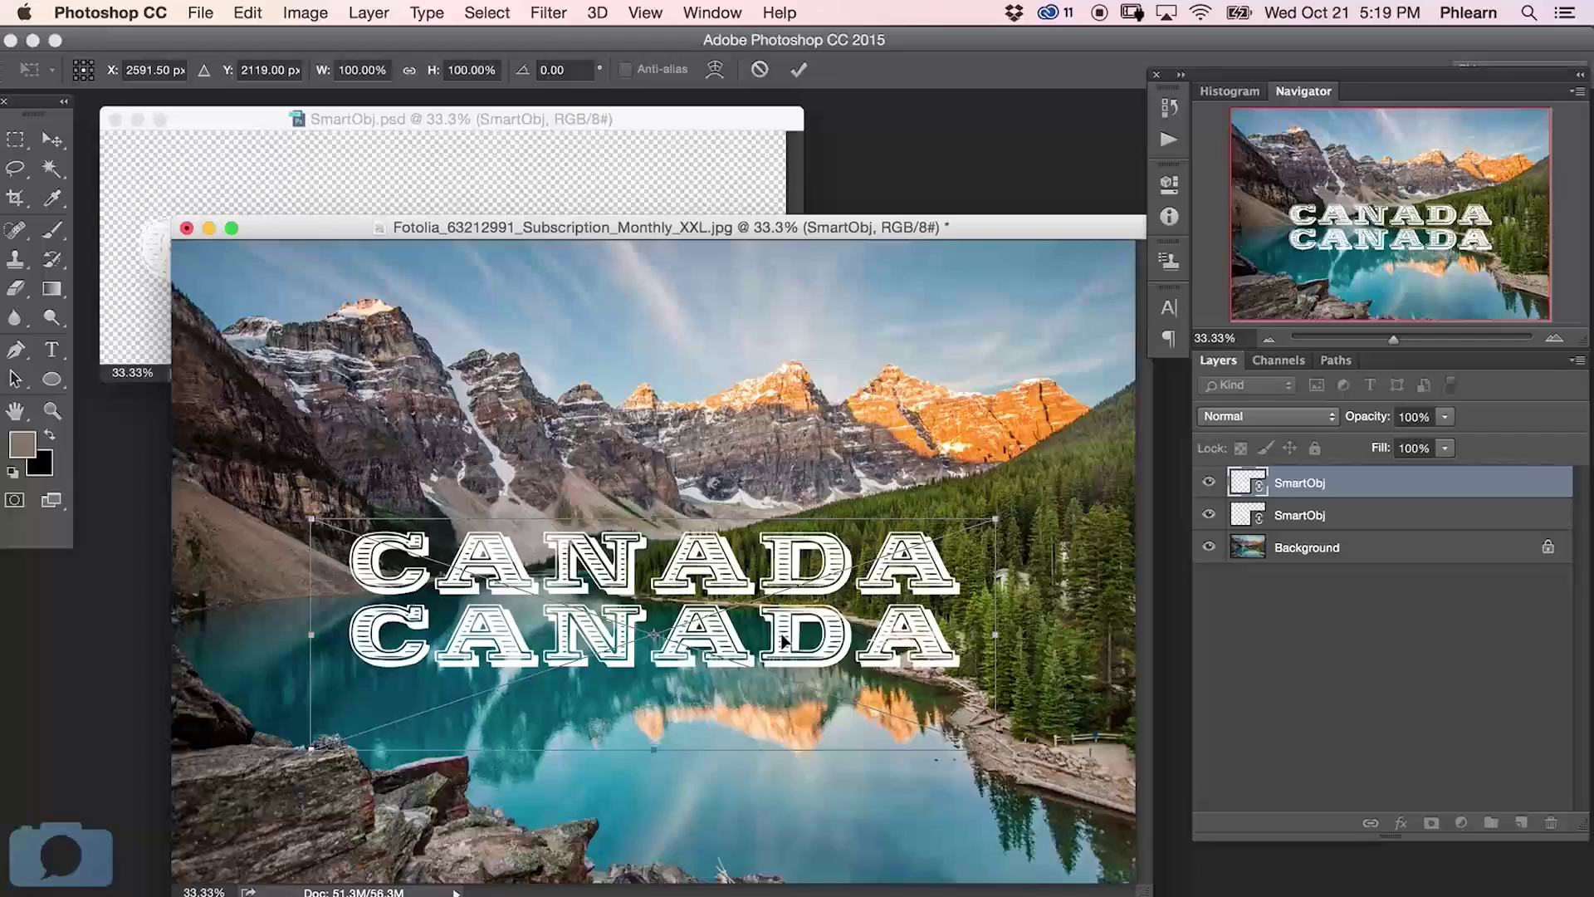
Flip the lower CANADA copy vertically into an upside-down reflection
right_click(776, 613)
left_click(879, 892)
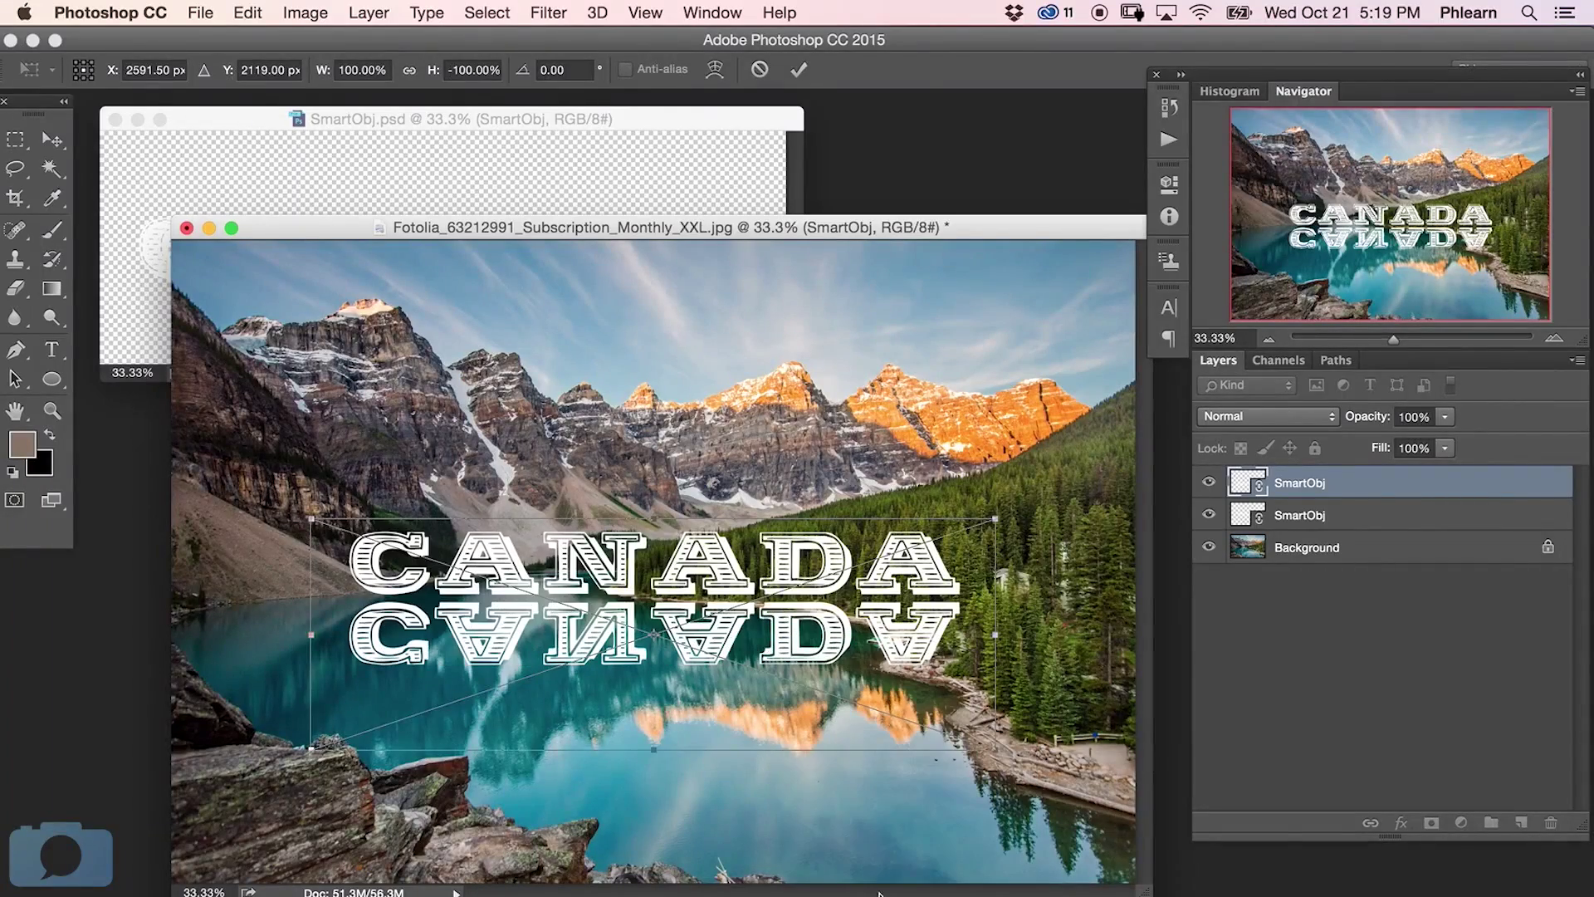
key("Return")
Apply Ocean Ripple size 4 to the reflection and tint it blue at hue 209
left_click(1370, 522, "shift")
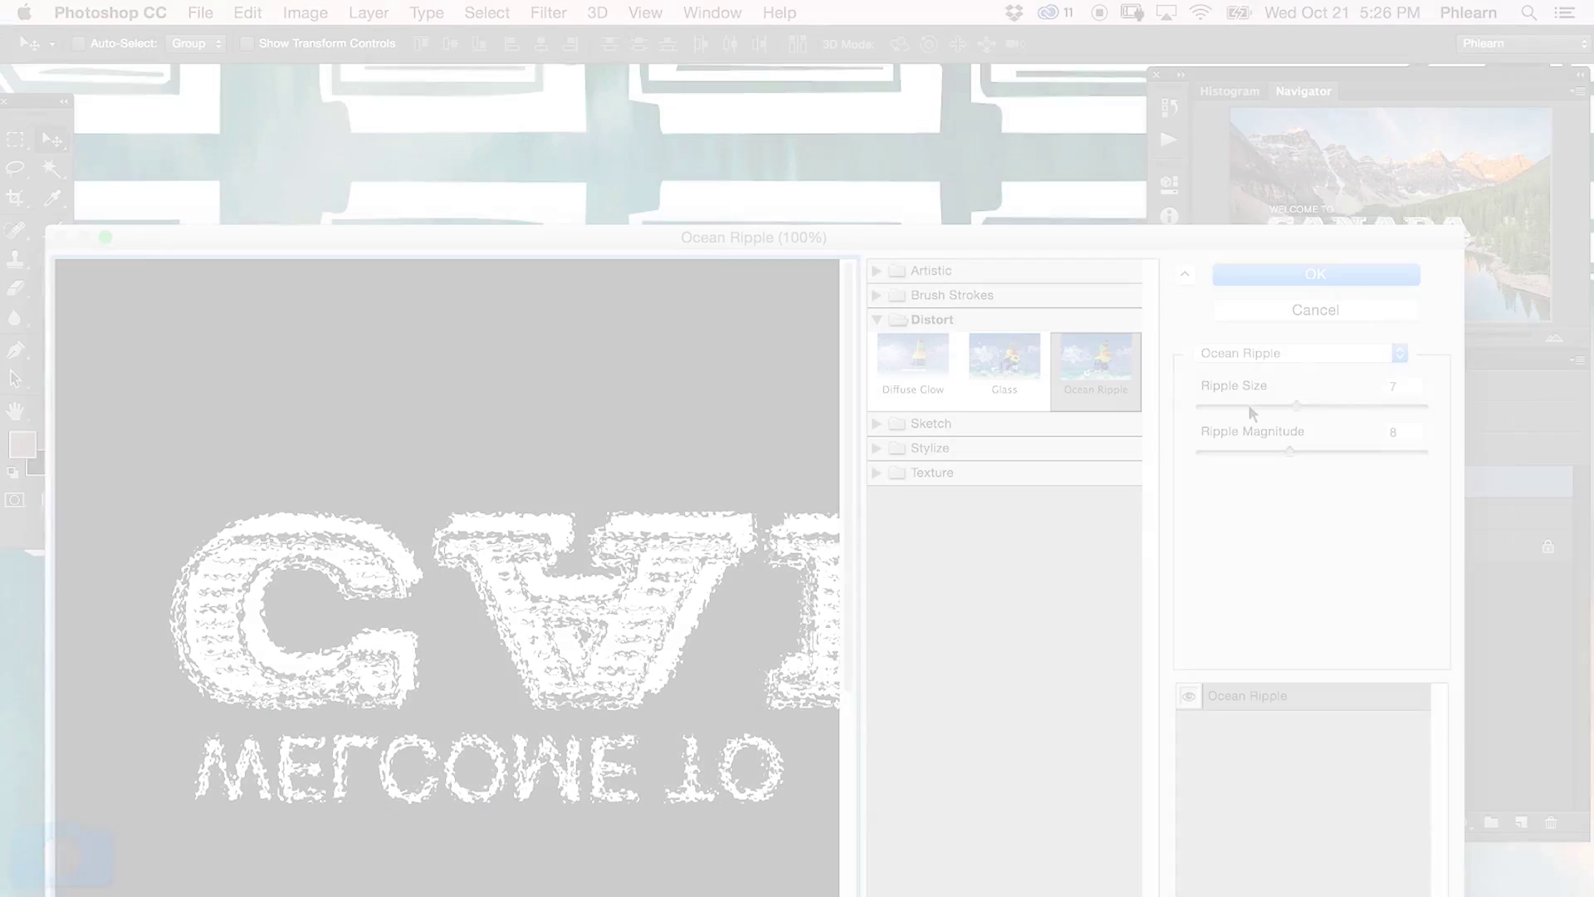
left_click(1249, 406)
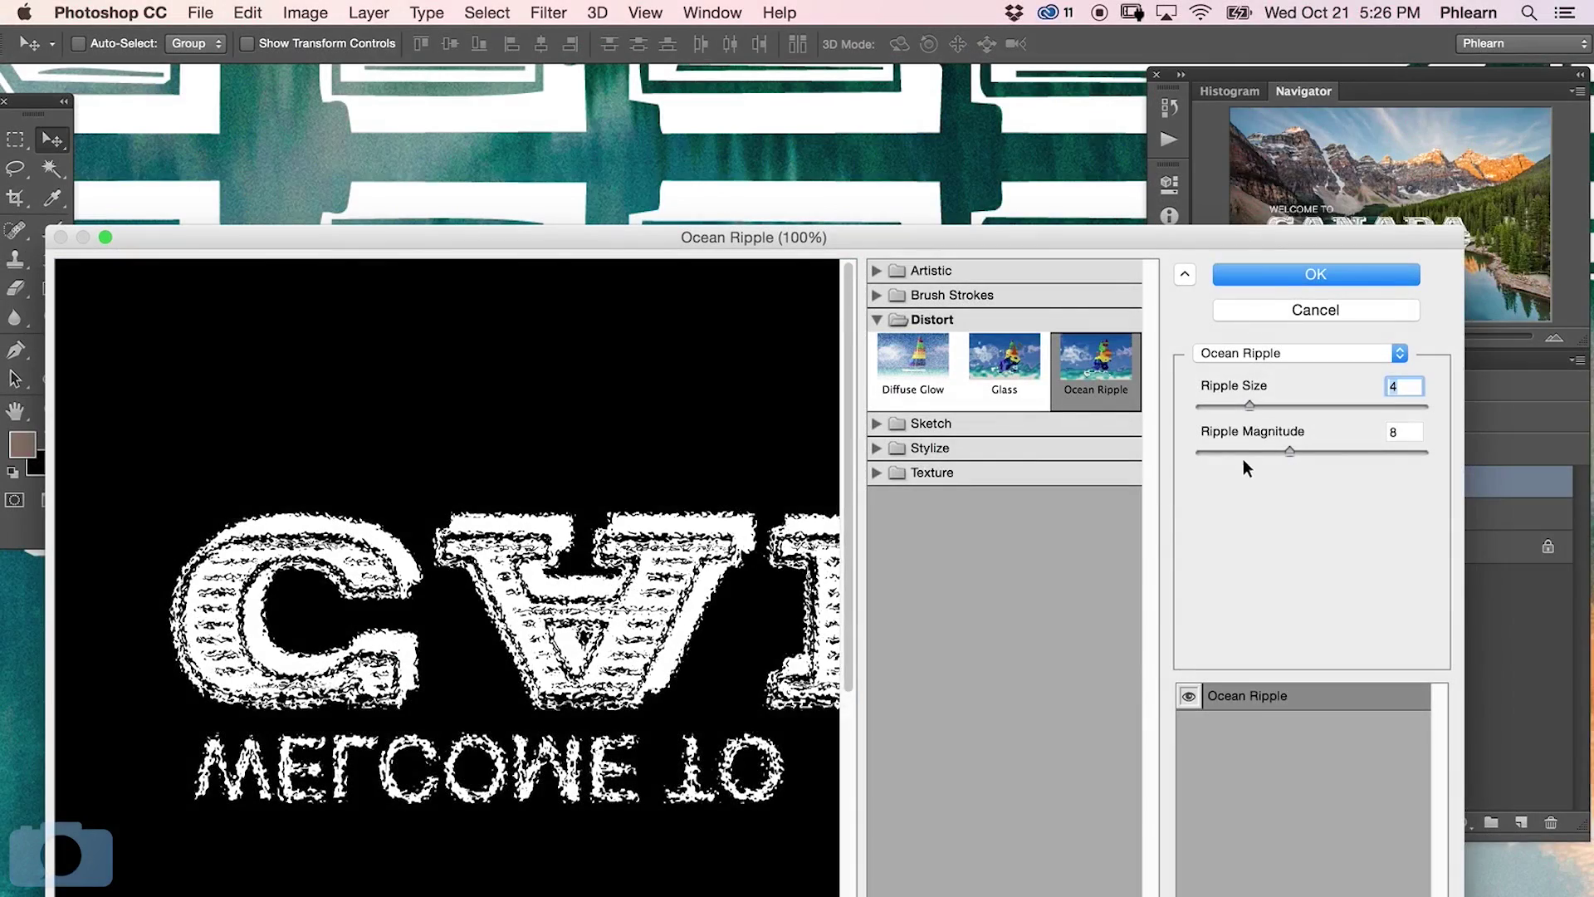
left_click(1282, 274)
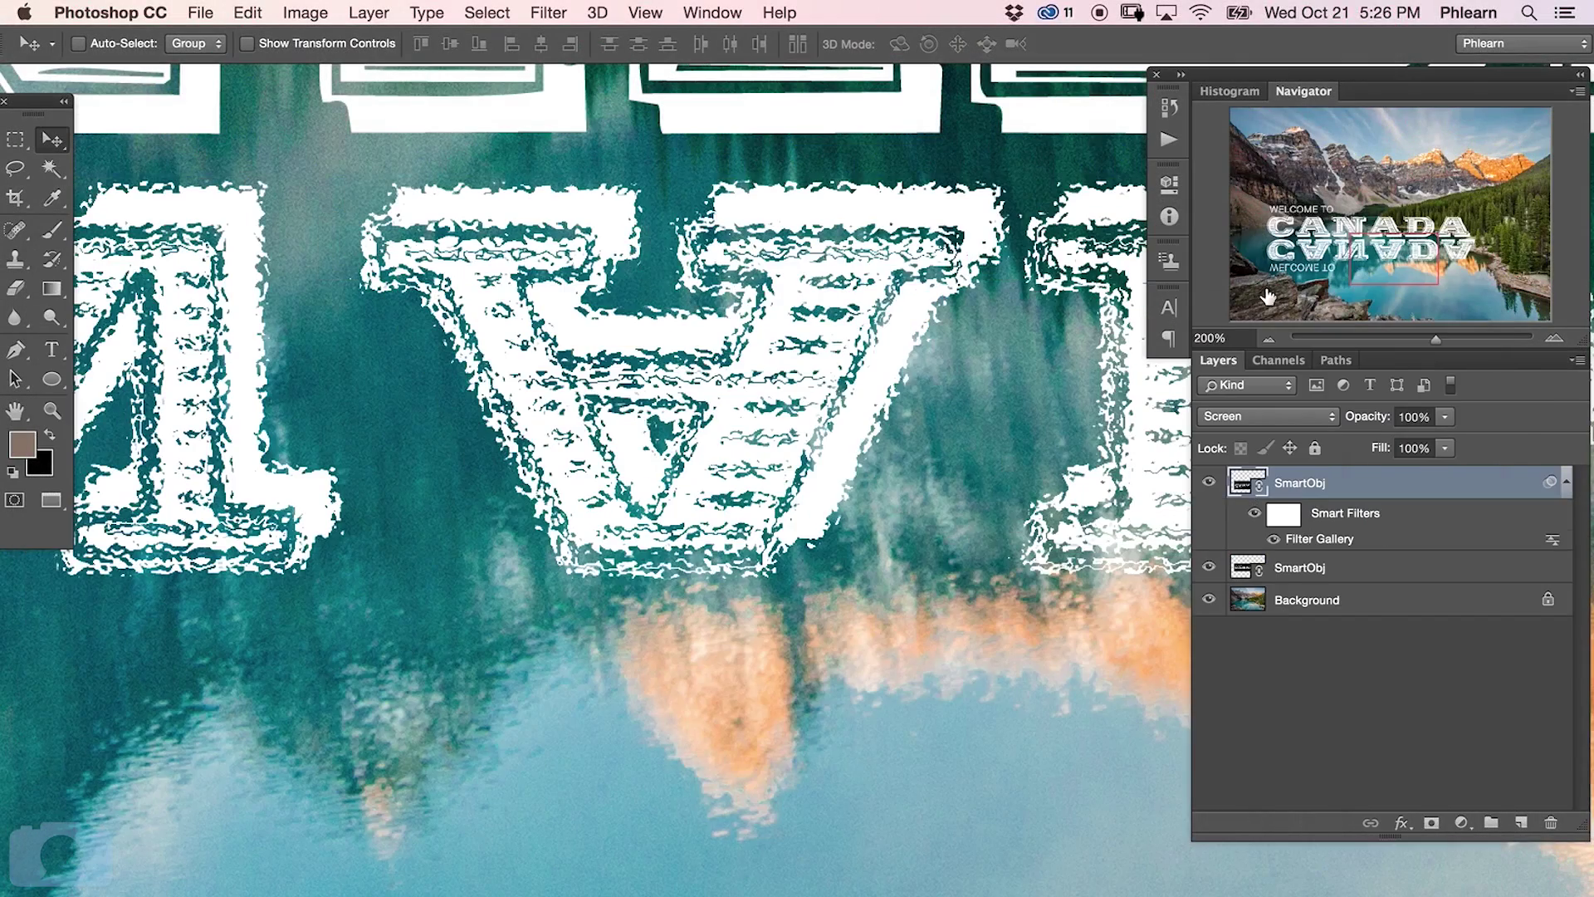
key("super+minus")
key("super+minus")
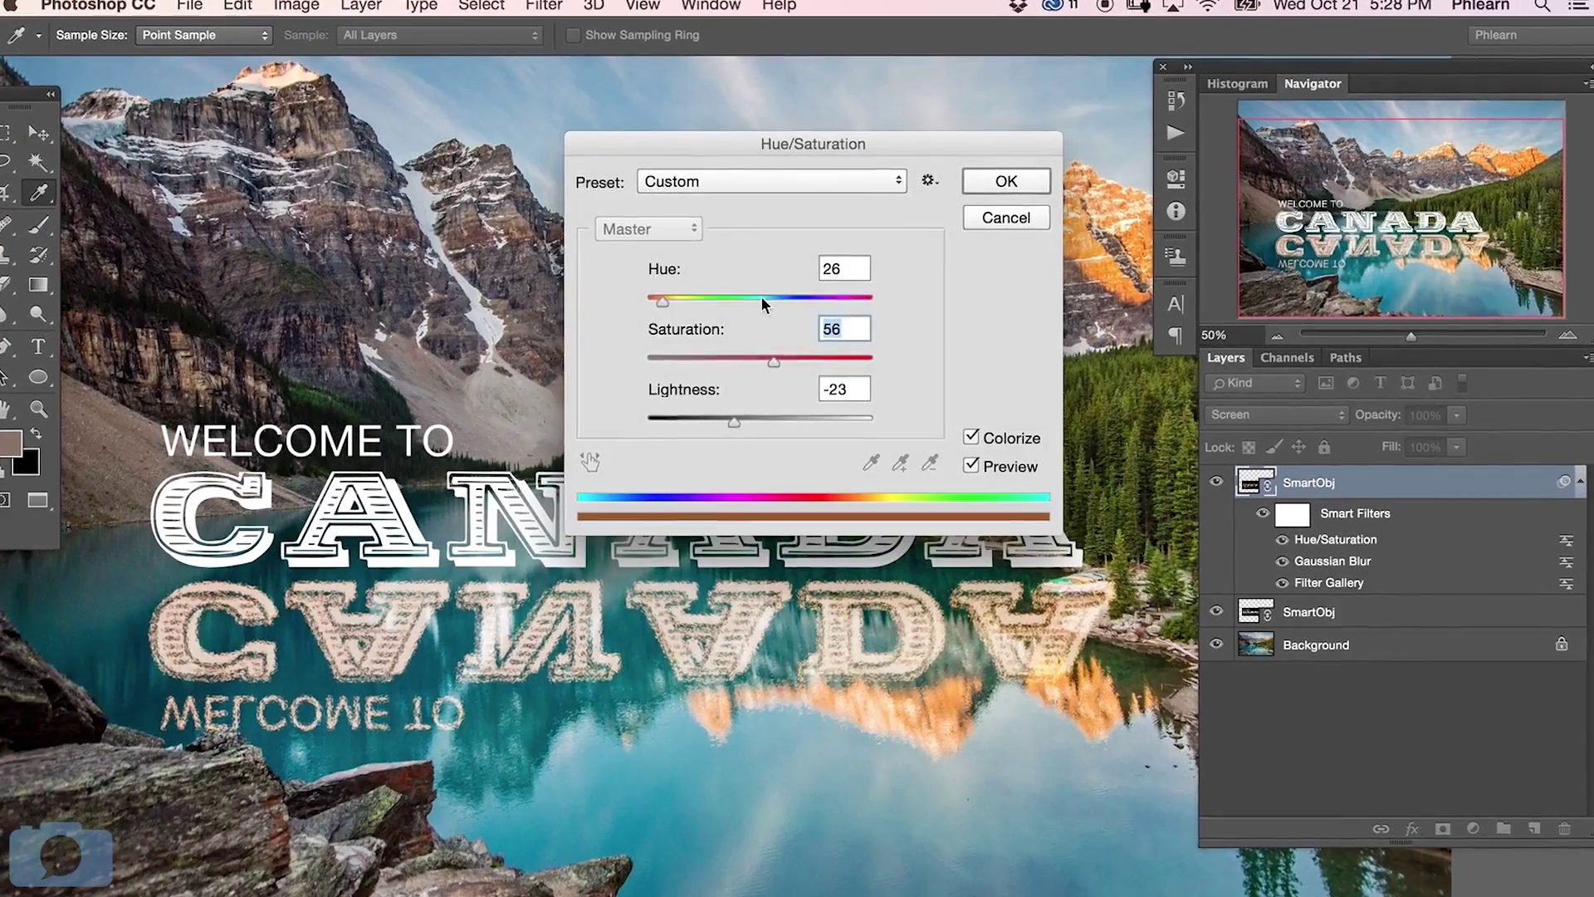
left_click_drag(761, 296, 776, 295)
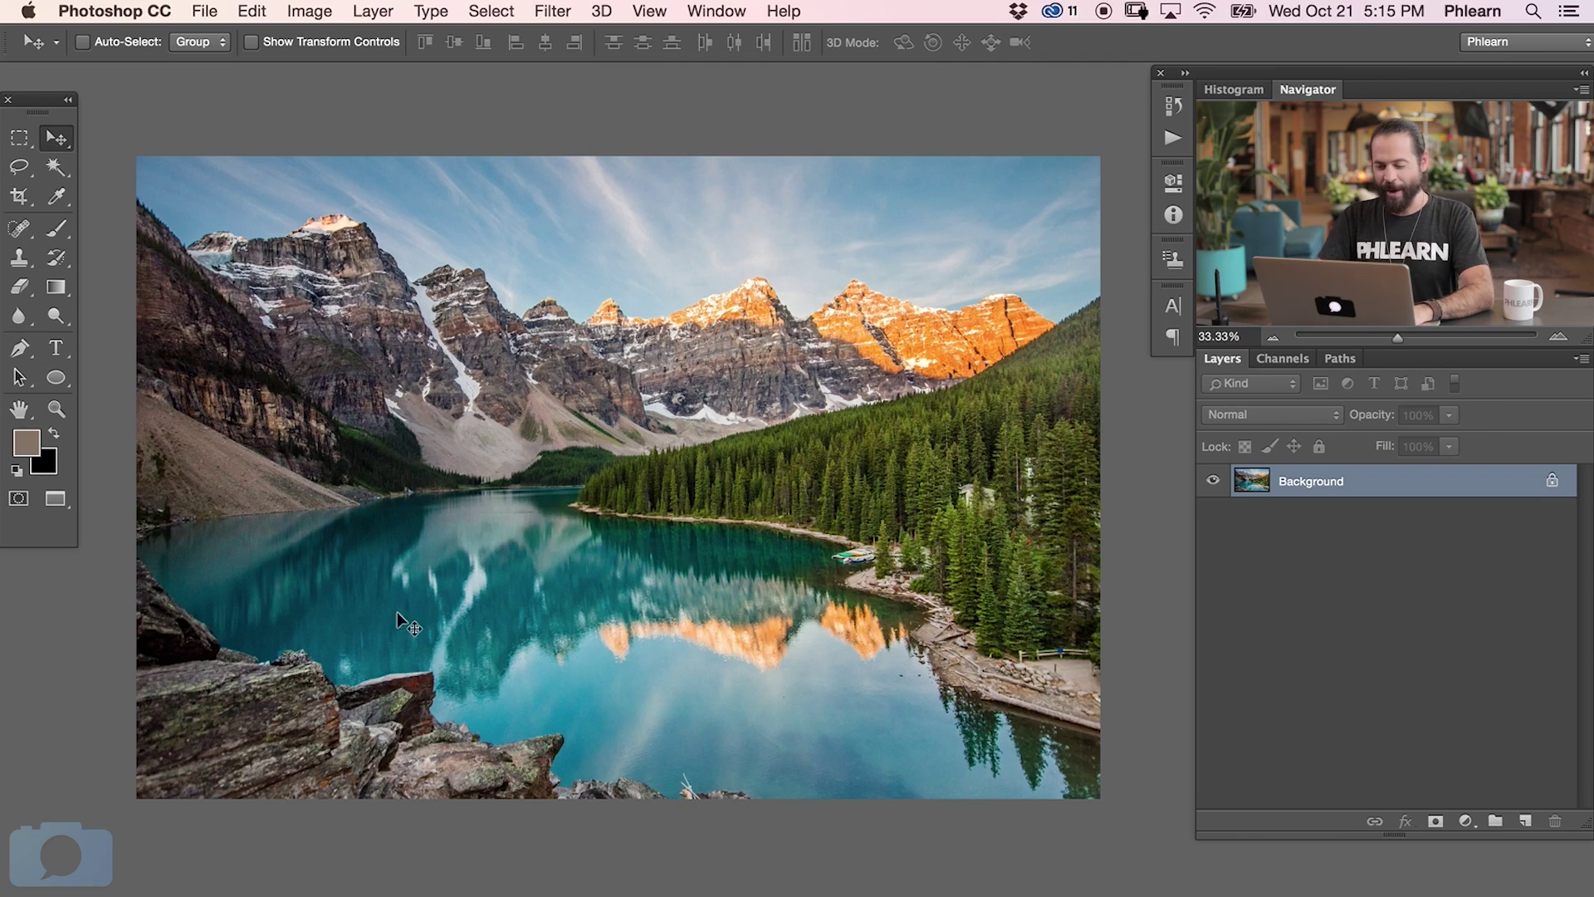
Add the text CANADA over the lake in Woodcut 101 pt
key("t")
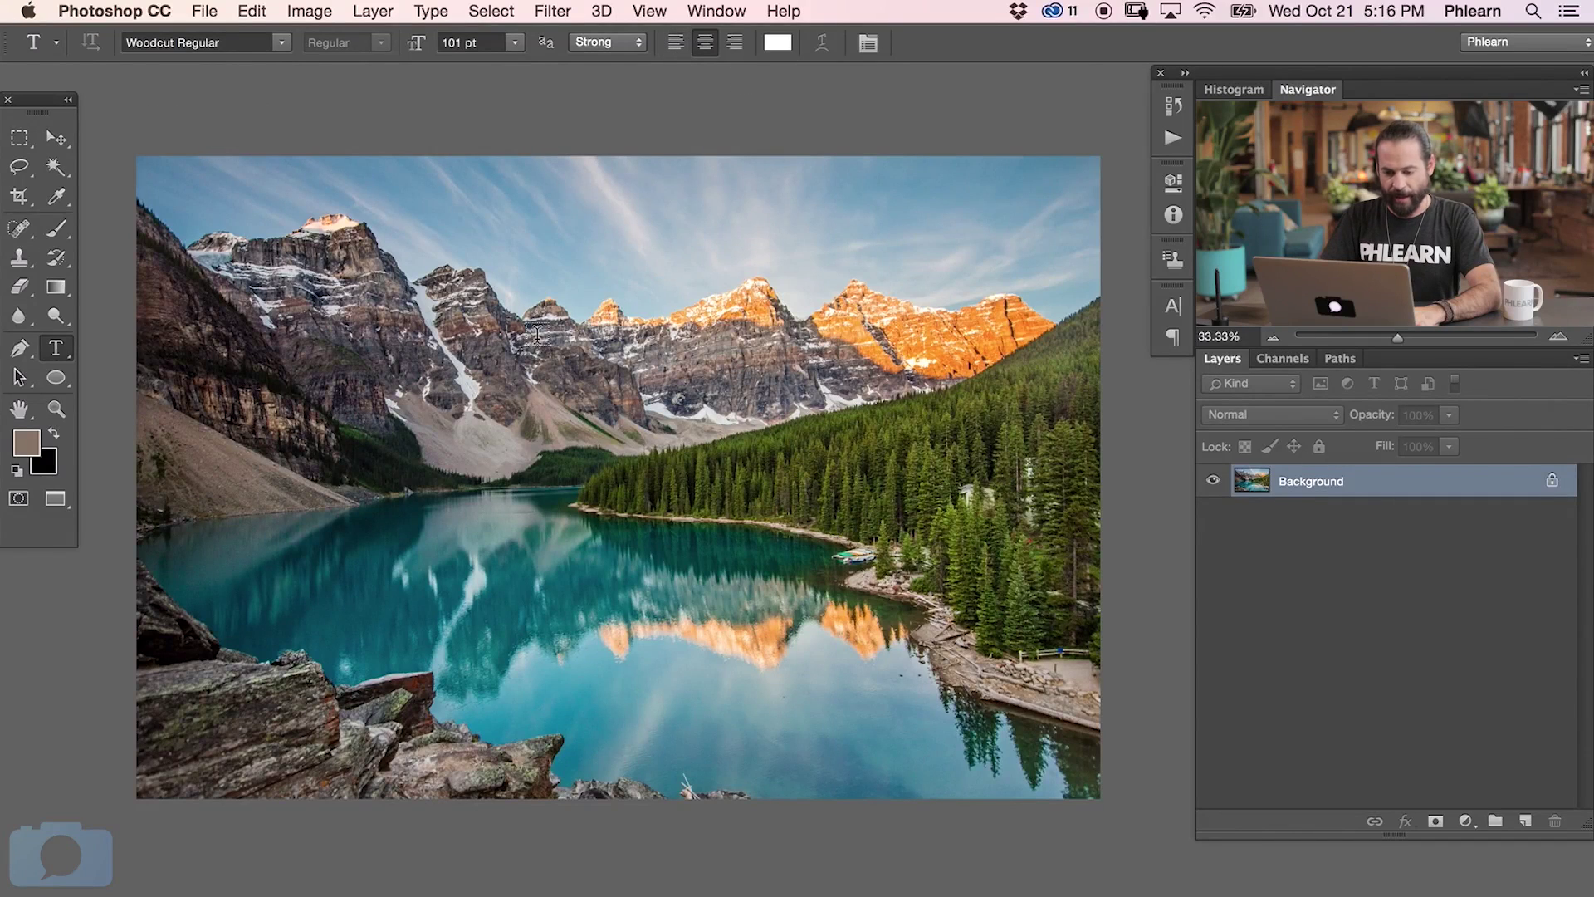
left_click(399, 571)
type("CA")
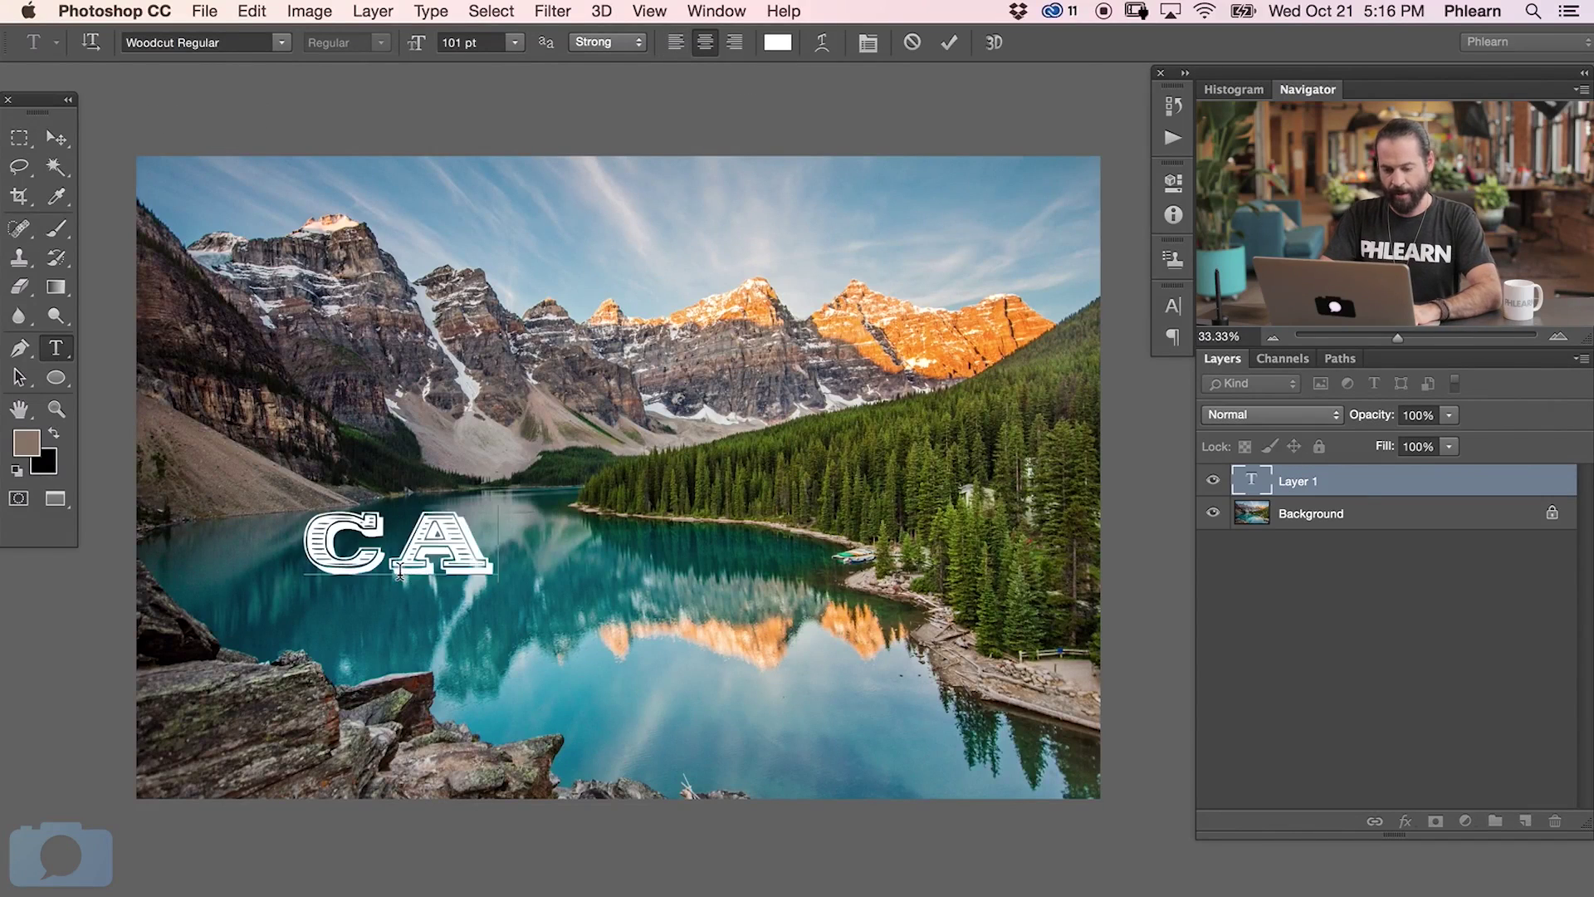
type("NADA")
key("super+Return")
Move the CANADA text to the centre over the lake
key("v")
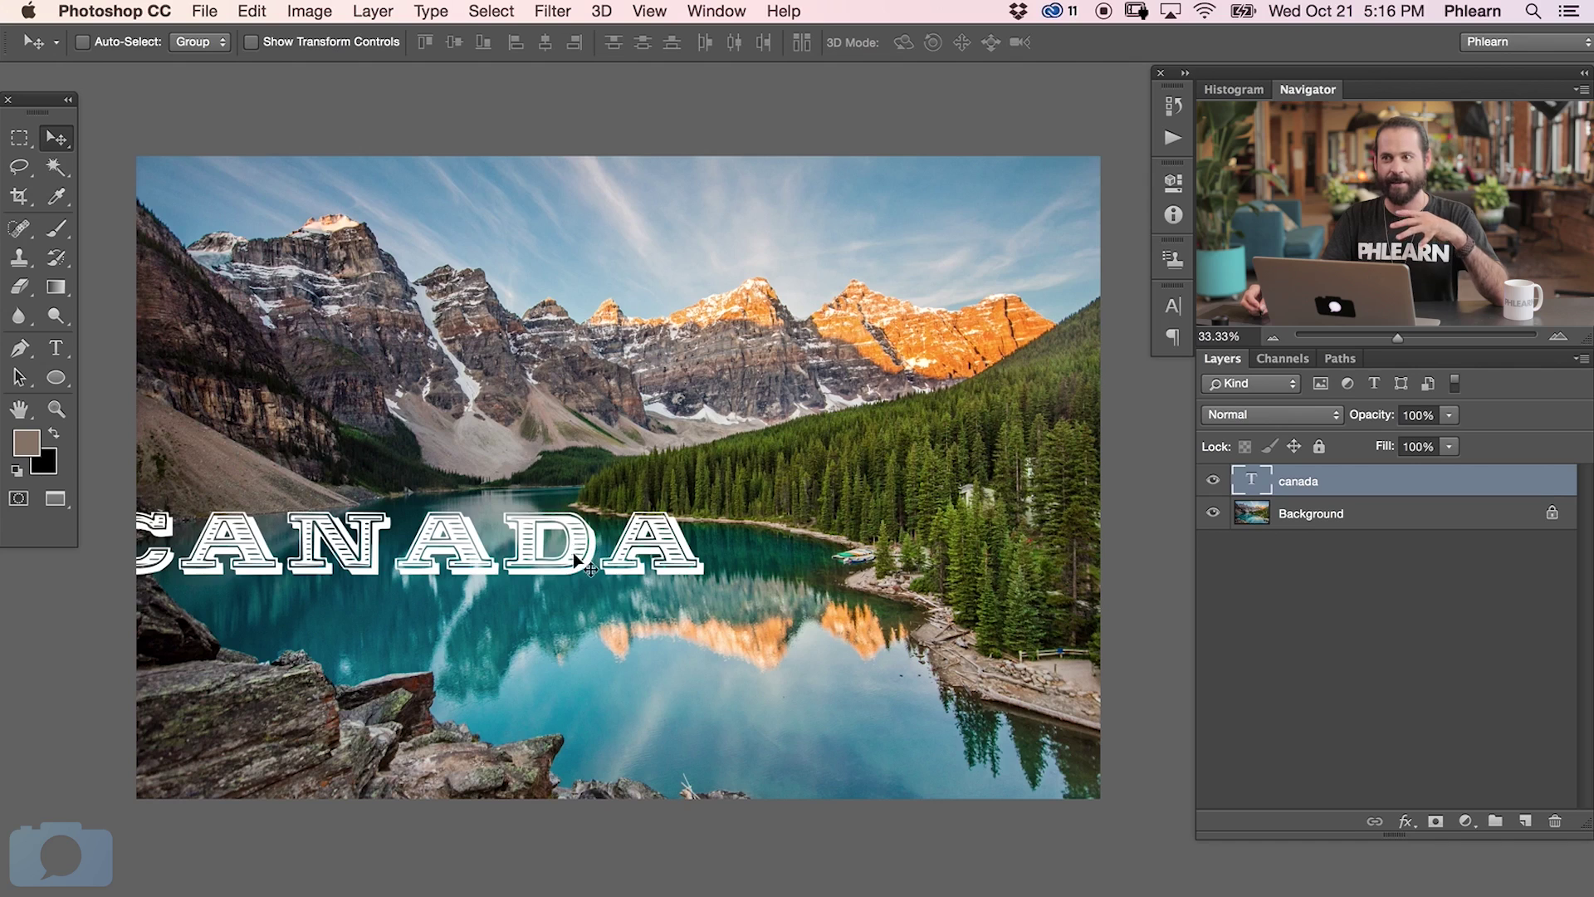
left_click_drag(576, 669, 664, 659)
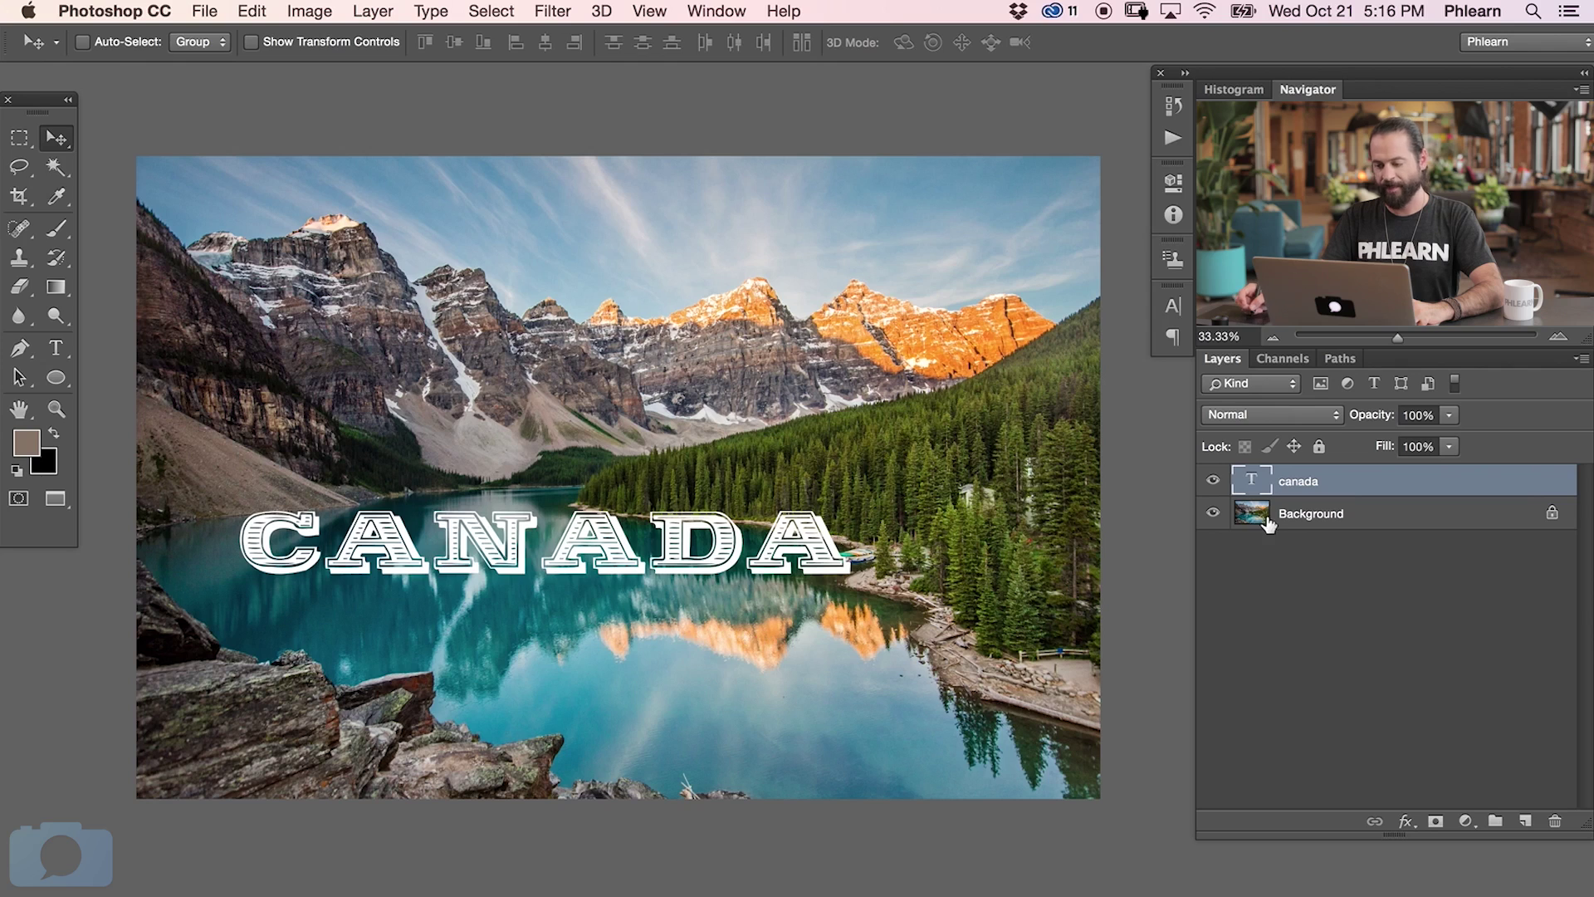
left_click(1213, 481)
left_click(1212, 481)
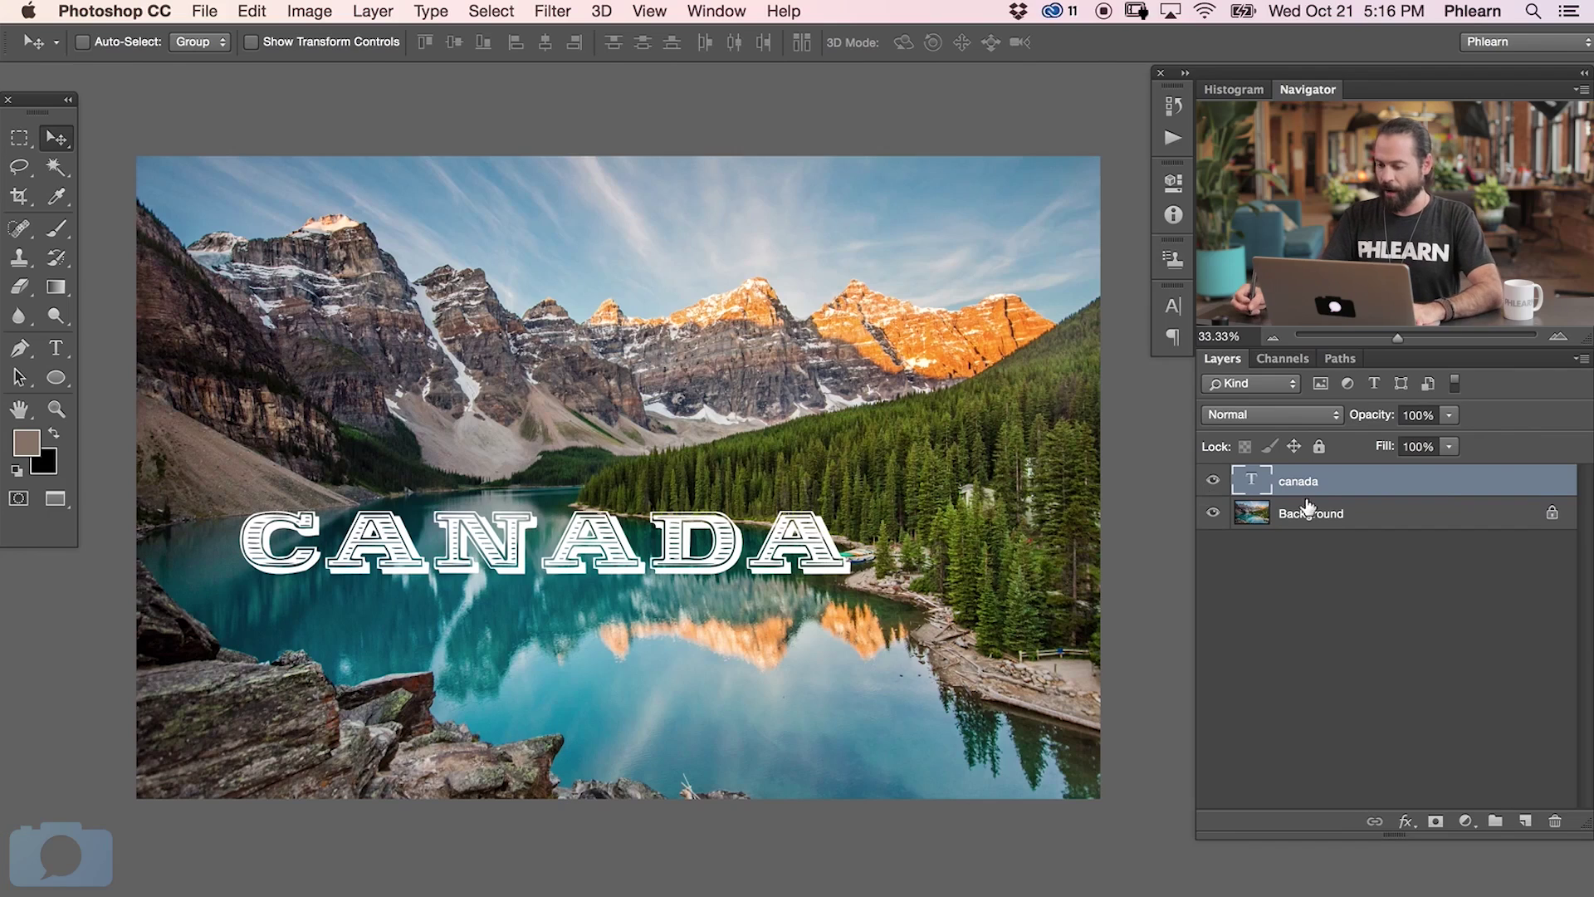
left_click(1210, 482)
left_click(1210, 481)
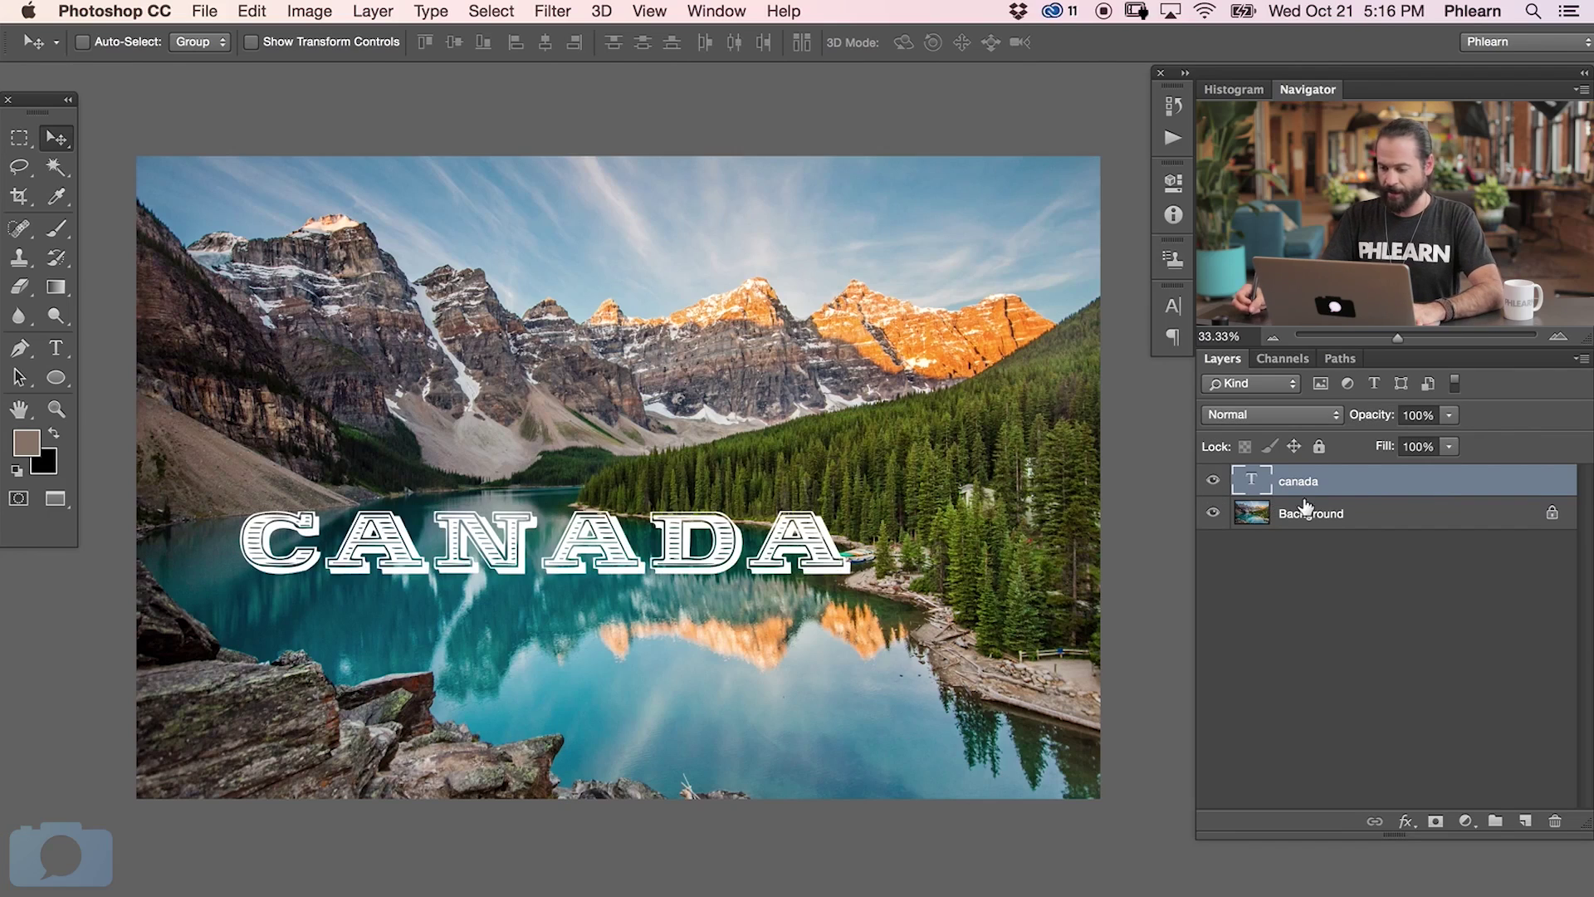
Duplicate the canada layer as SmartObj into a new document named SmartObj
right_click(1356, 479)
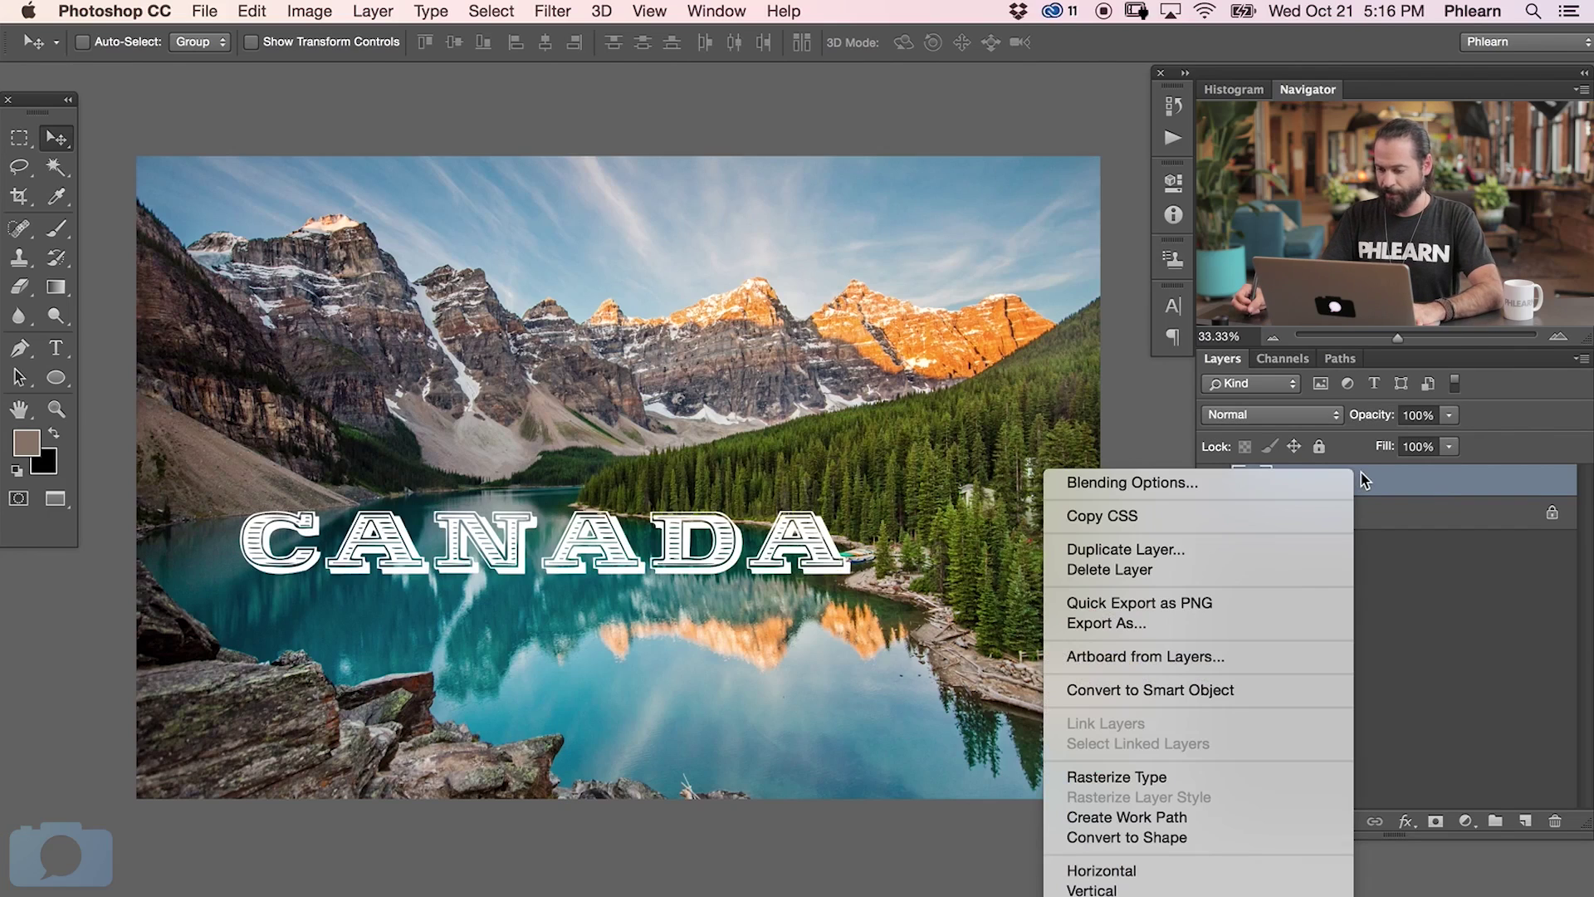
left_click(1292, 553)
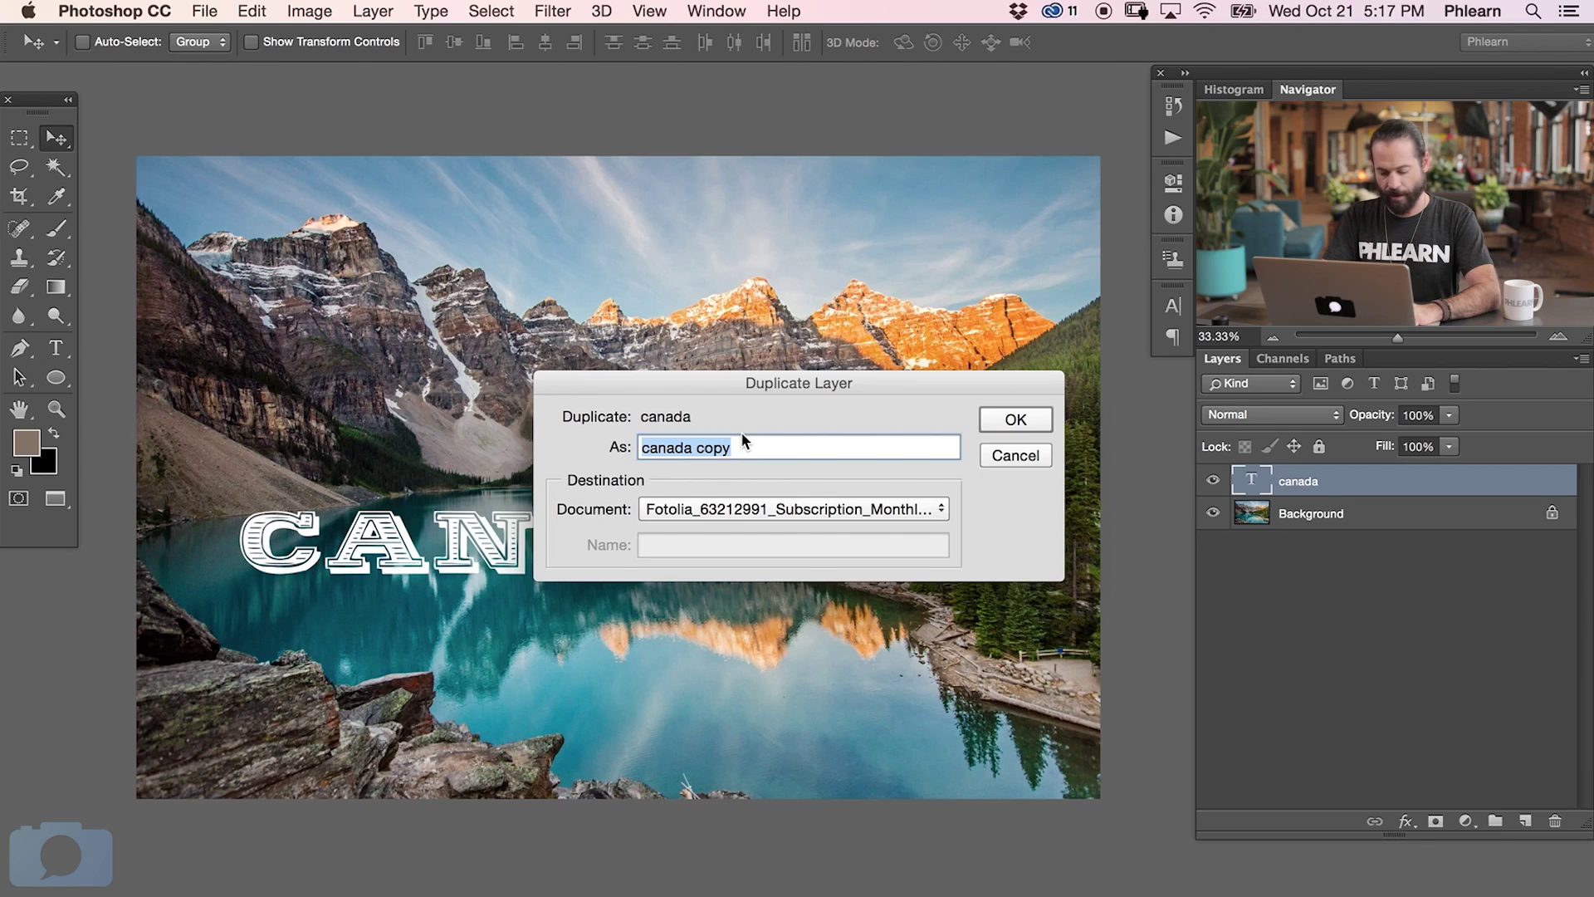
type("SmartObj")
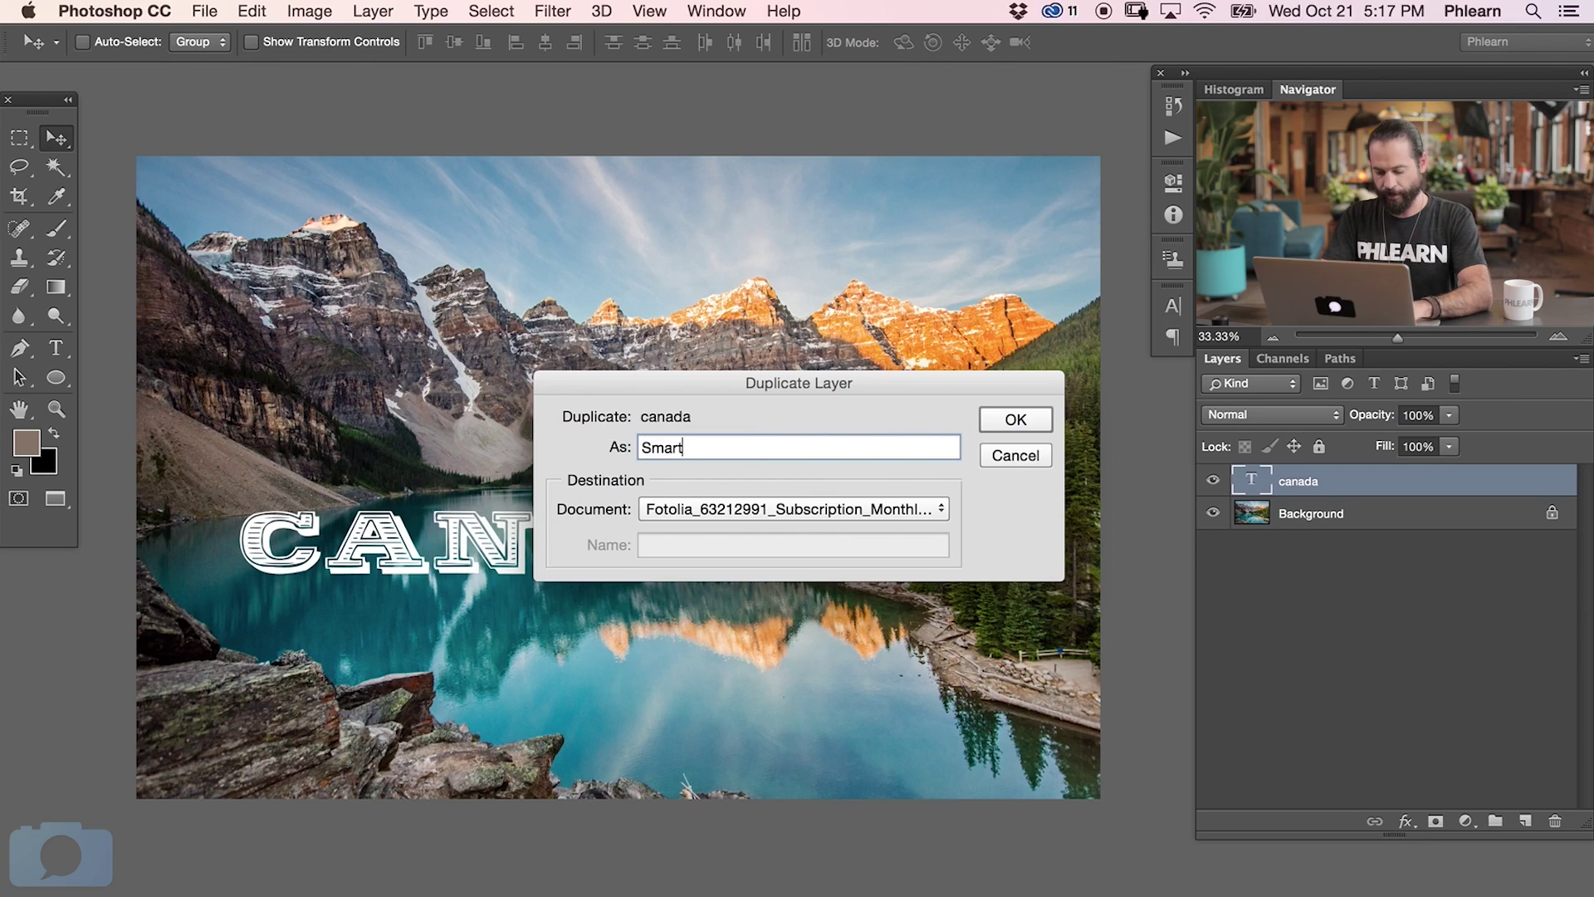
left_click(680, 509)
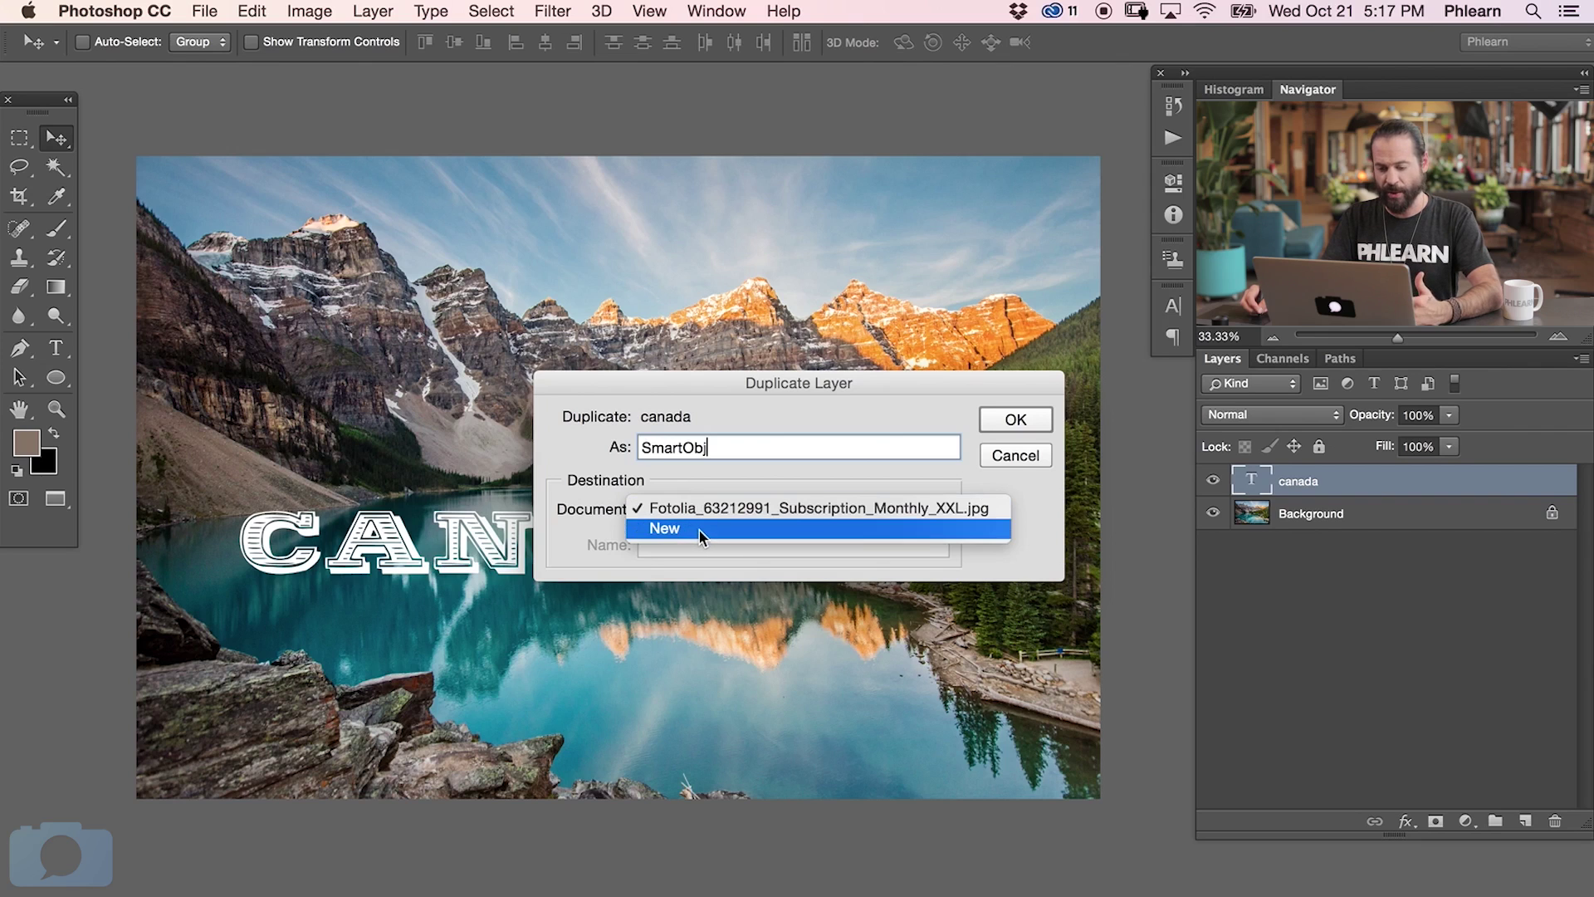
left_click(697, 529)
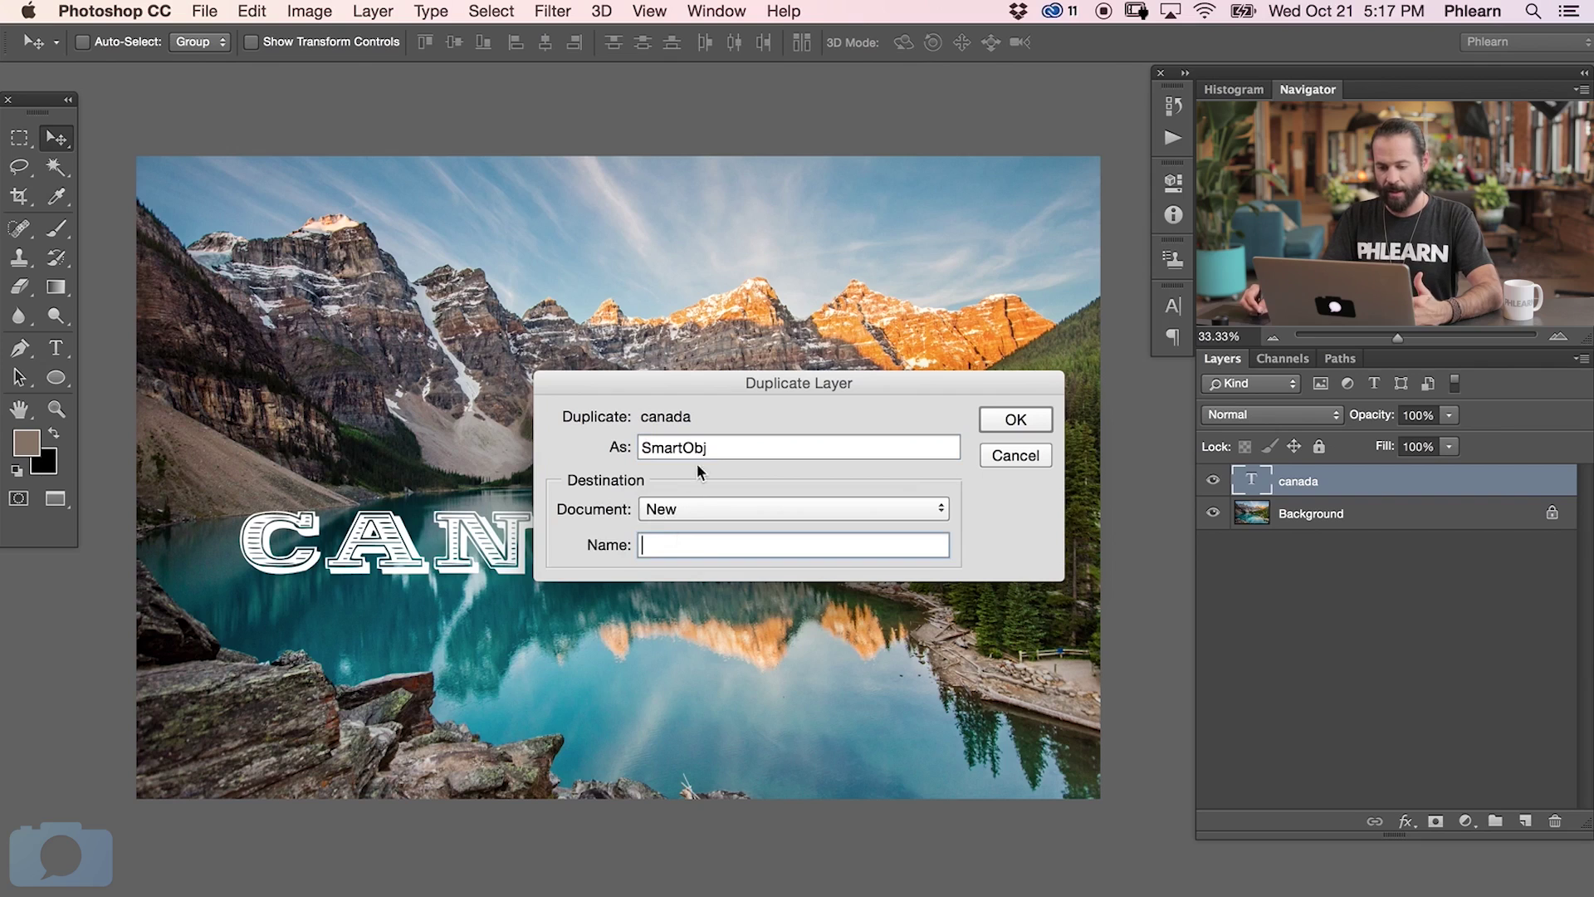
type("SmartObj")
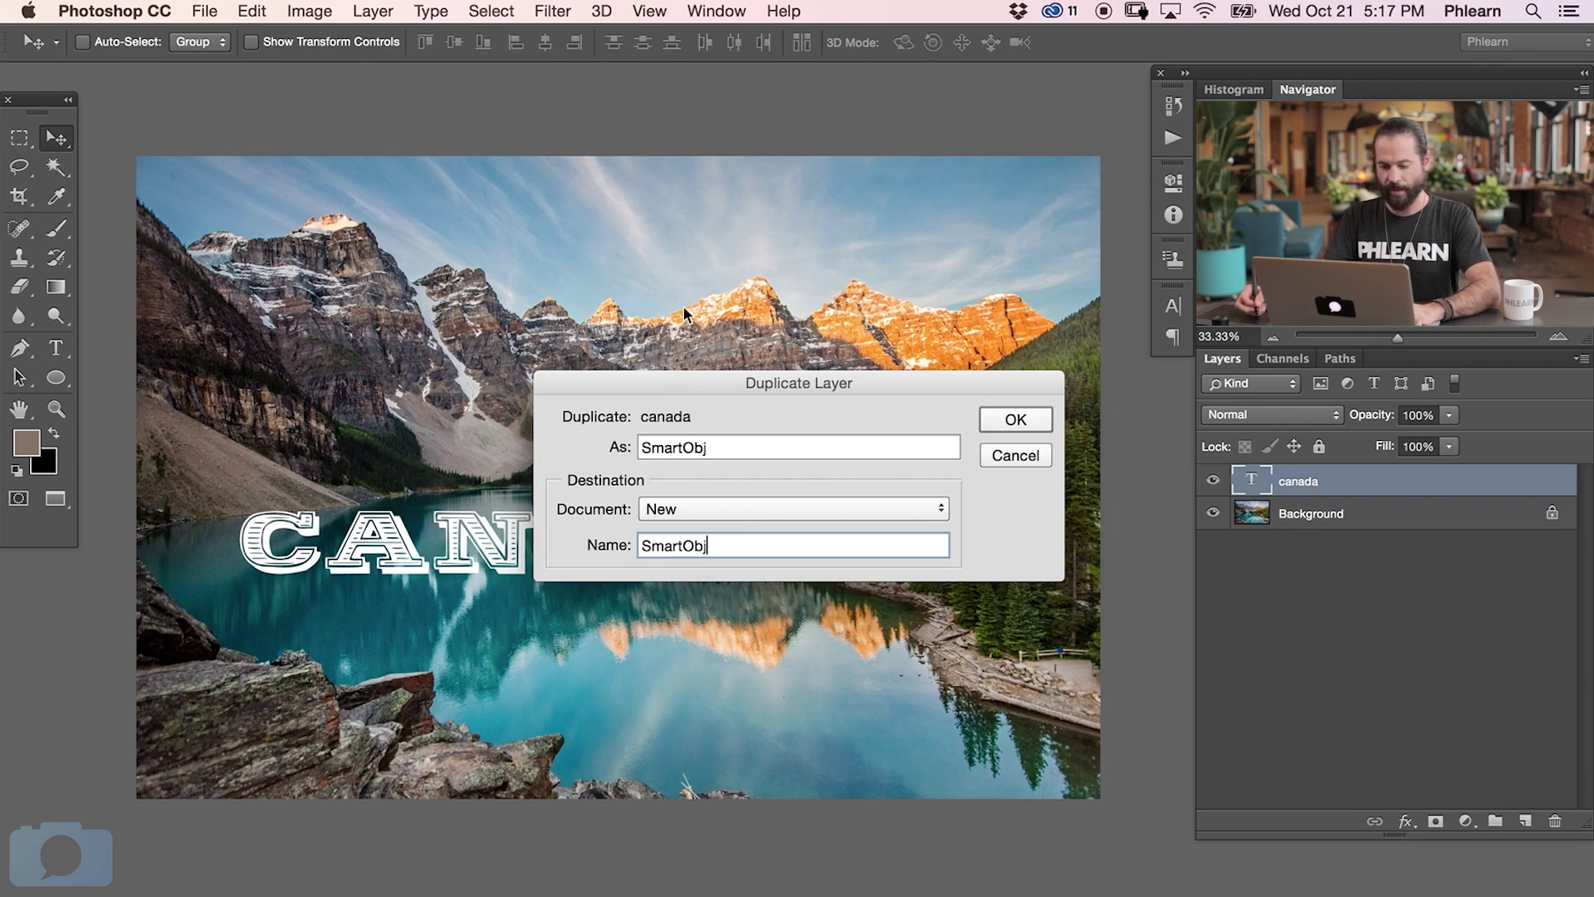
left_click(1013, 420)
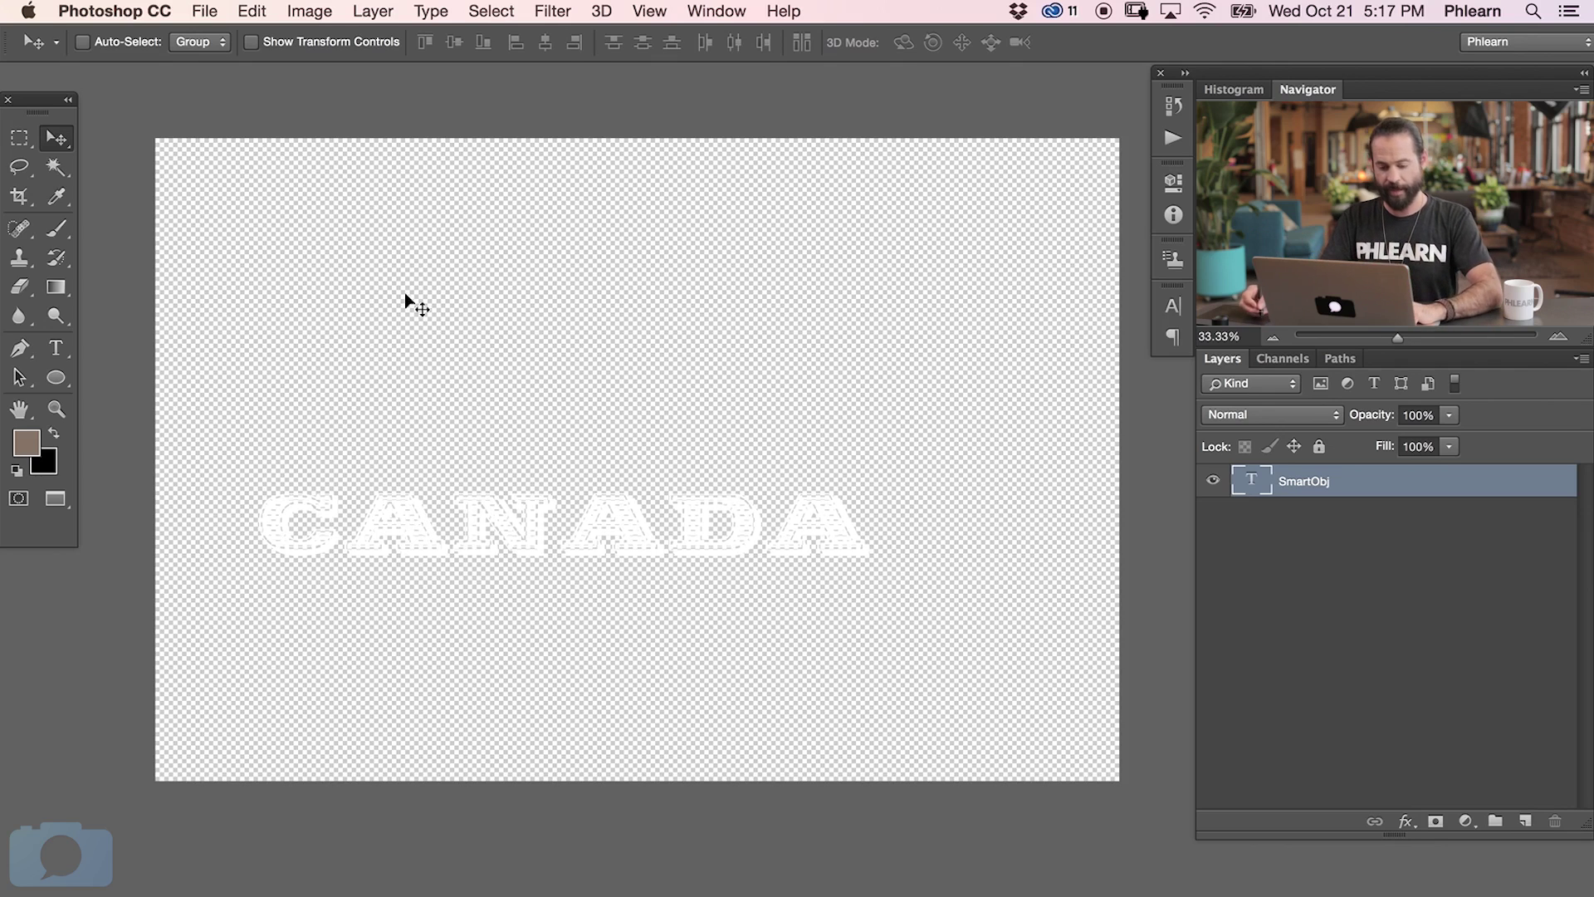
Crop the SmartObj document tightly around the CANADA text
key("c")
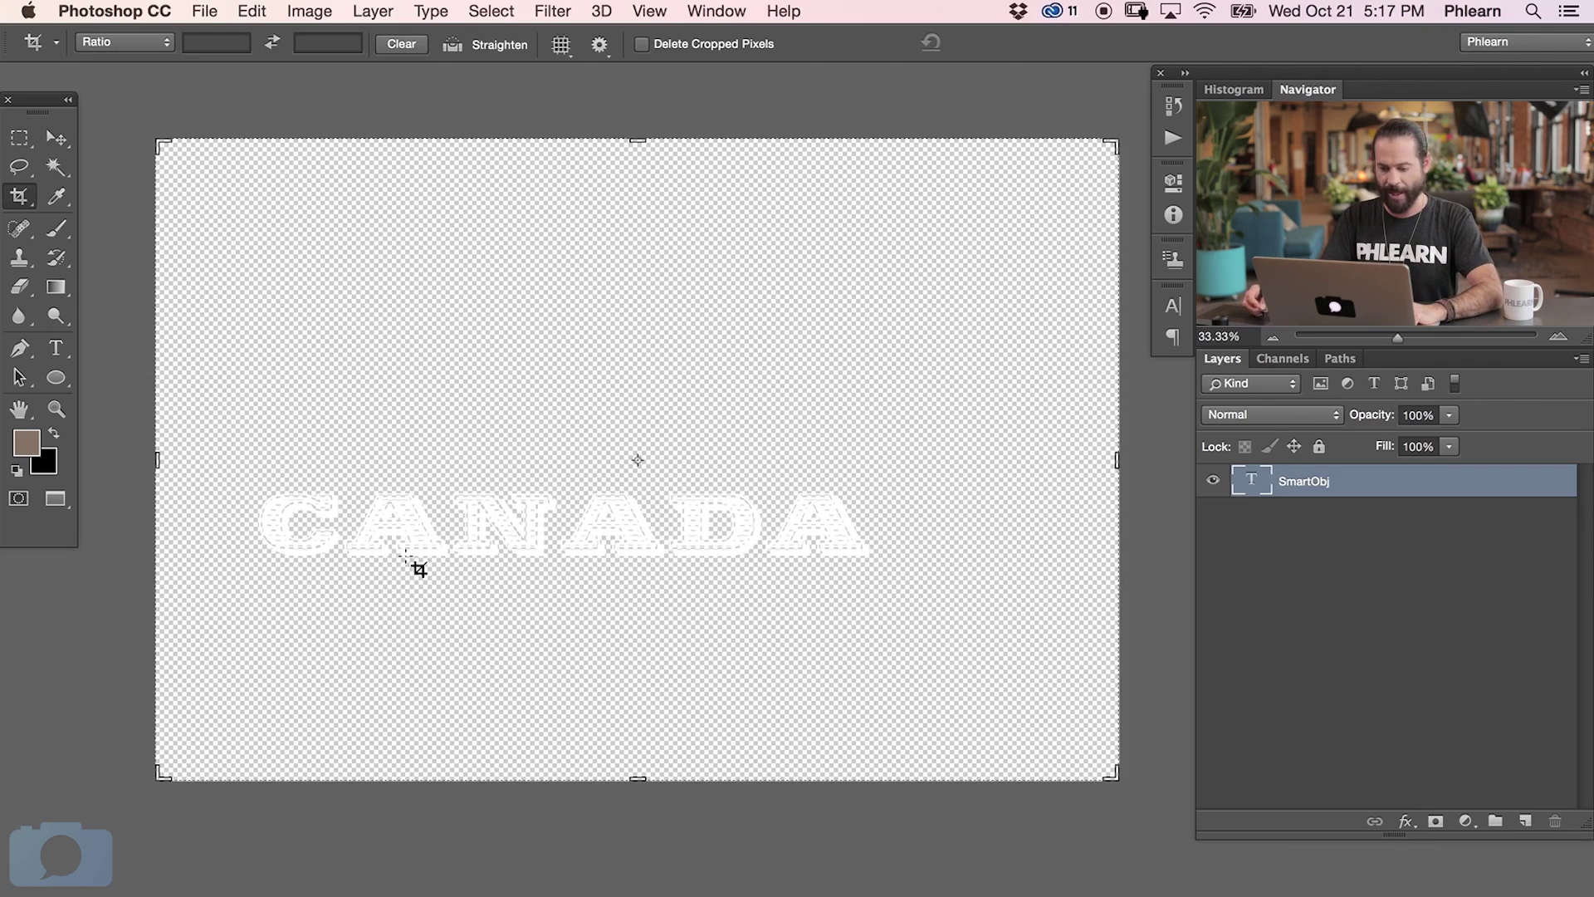
left_click_drag(221, 417, 906, 635)
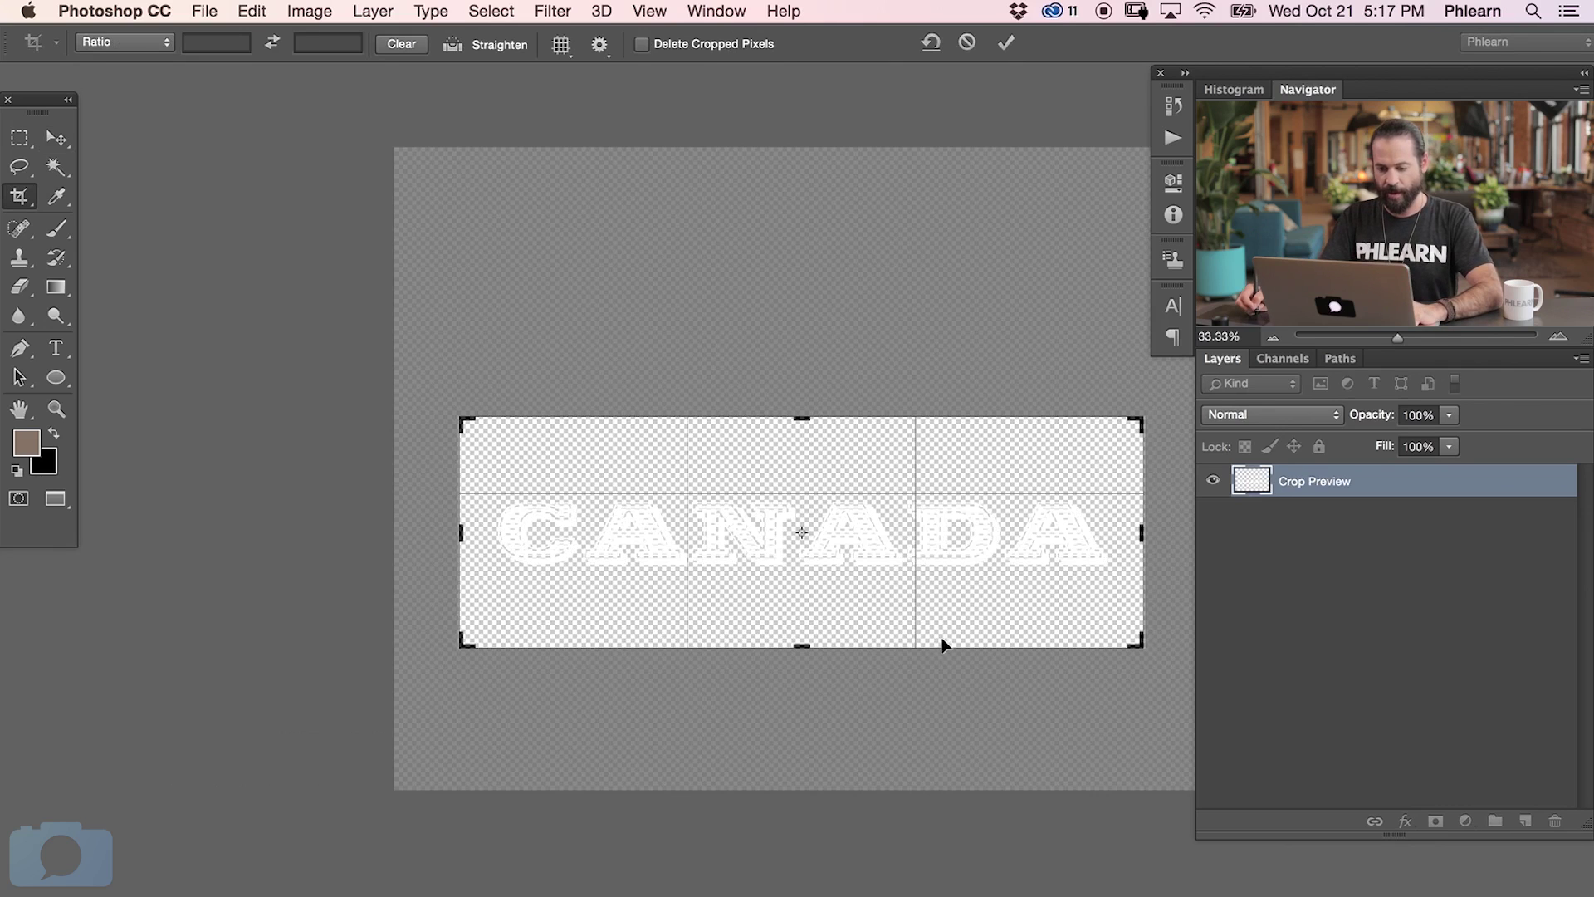
key("Return")
left_click_drag(919, 540, 797, 529)
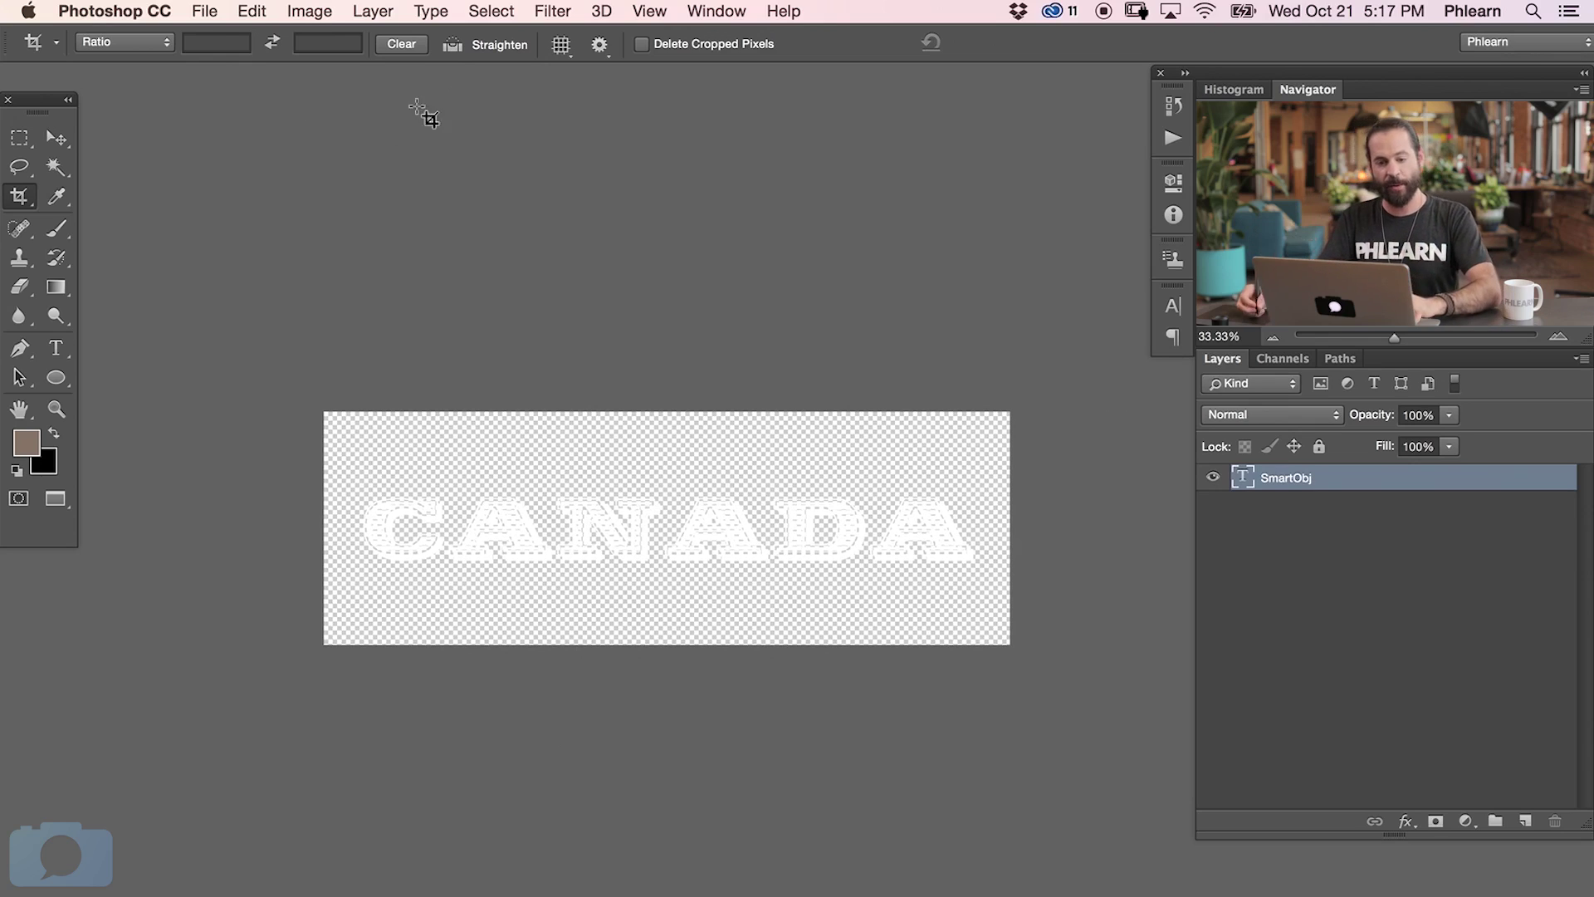
Save the cropped document as SmartObj.psd in Photoshop format
left_click(216, 21)
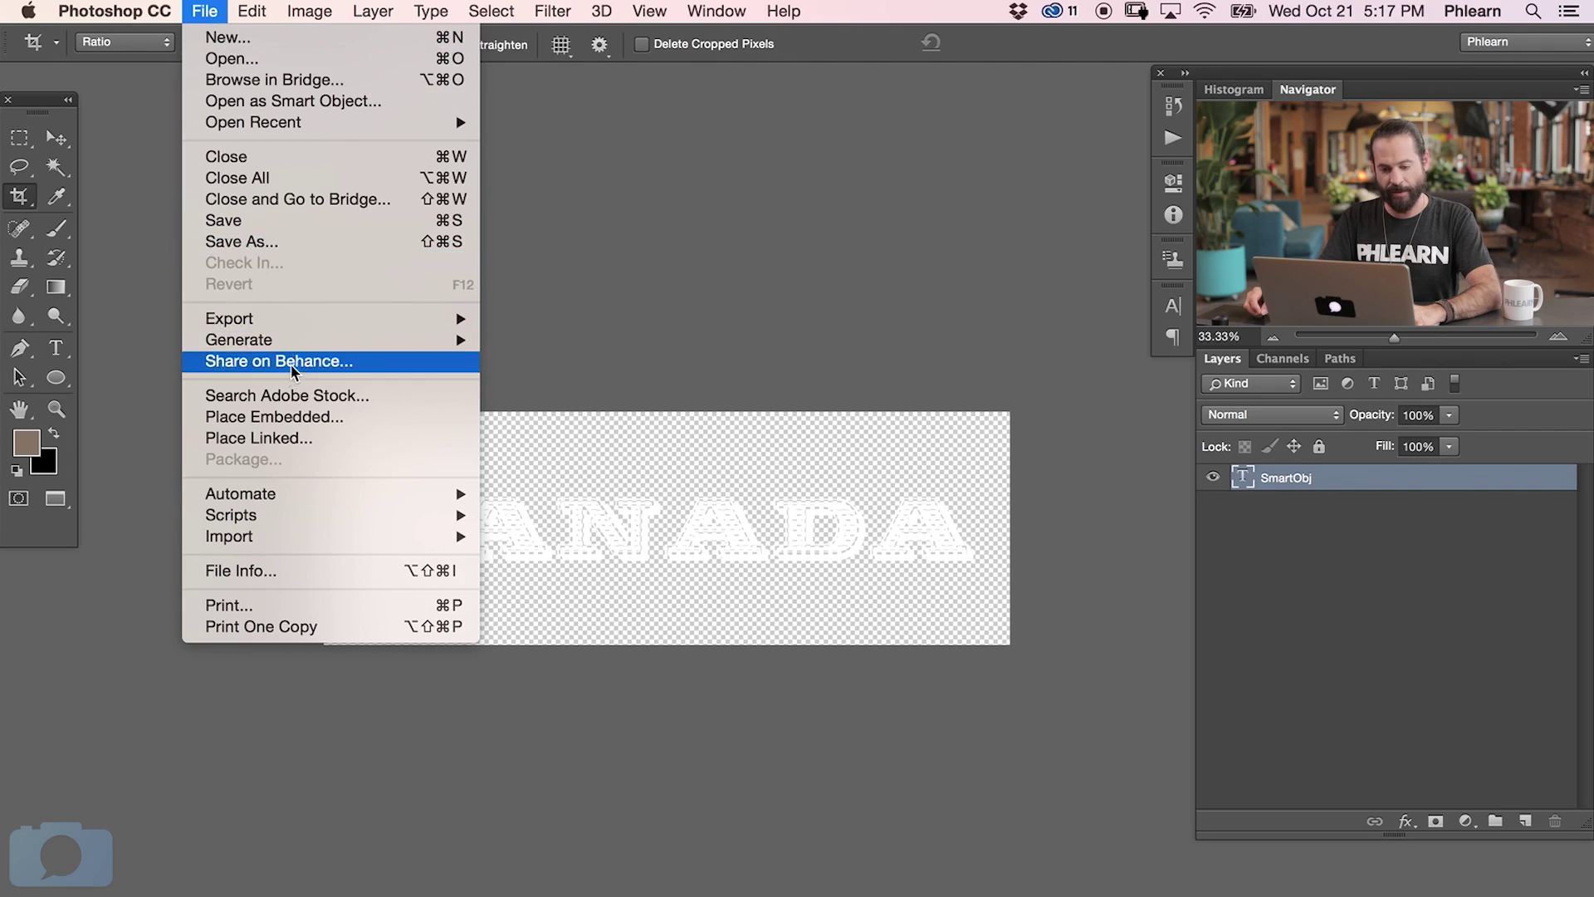
left_click(296, 241)
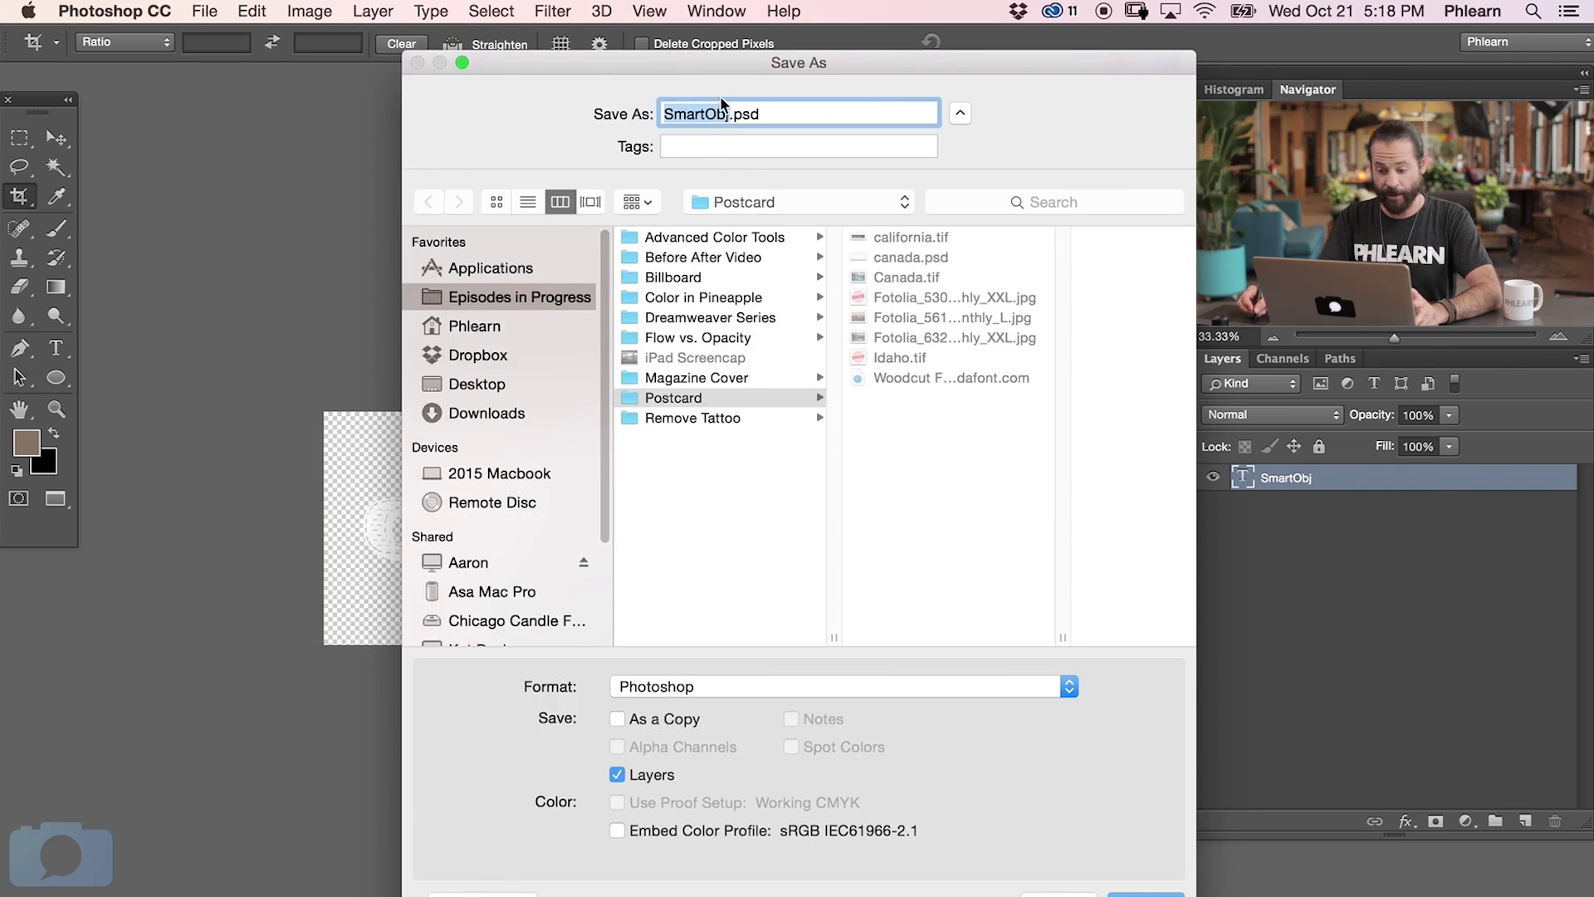
left_click(1130, 894)
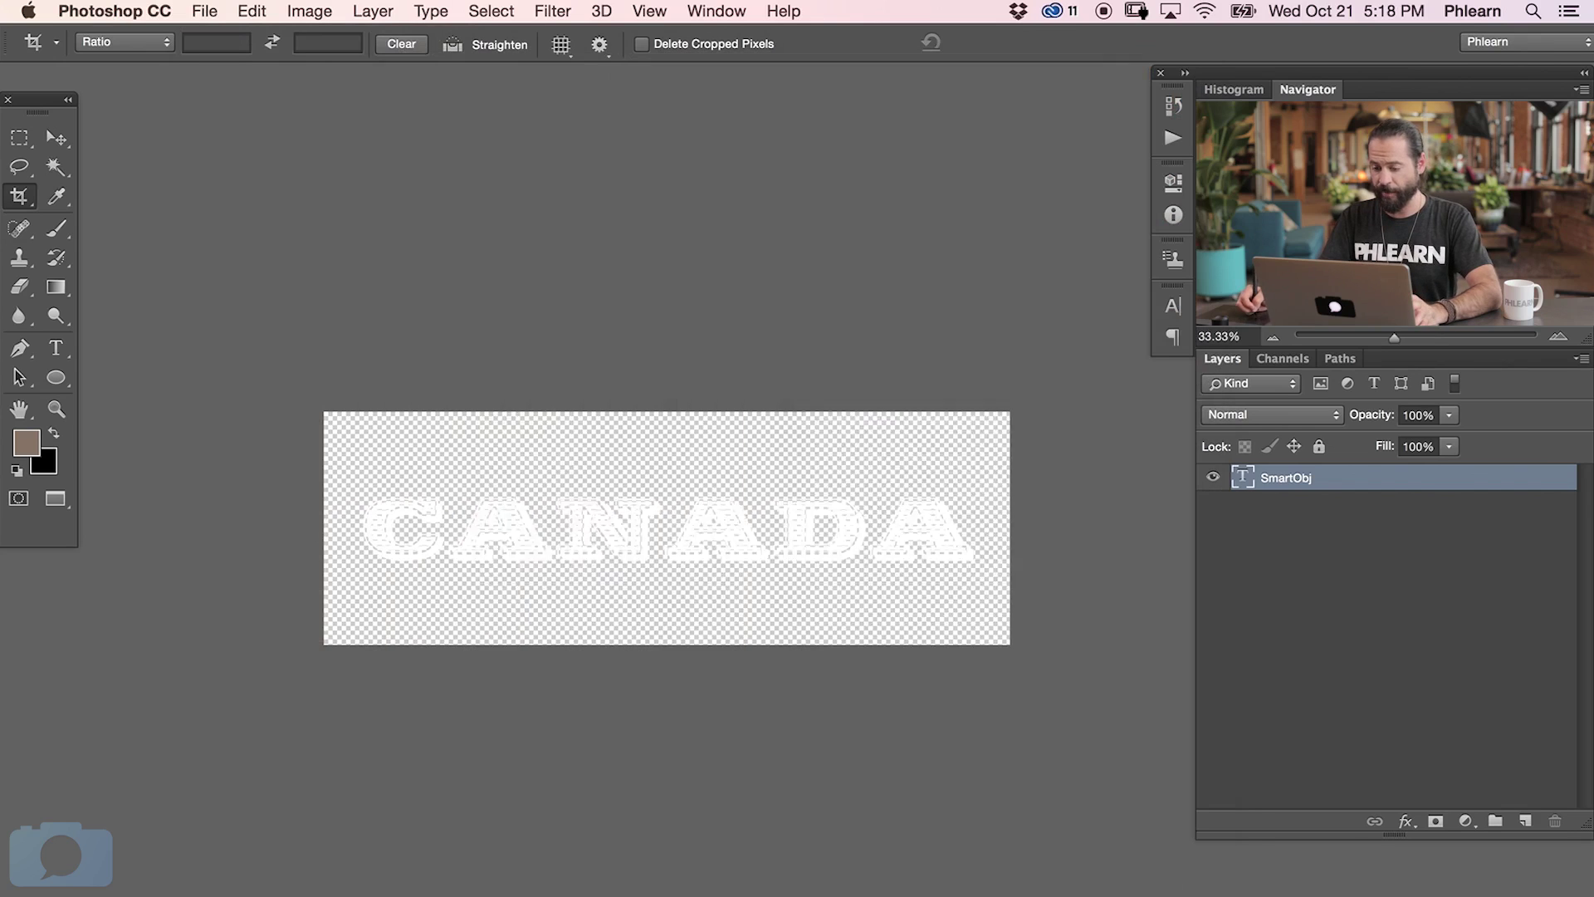
left_click(1046, 422)
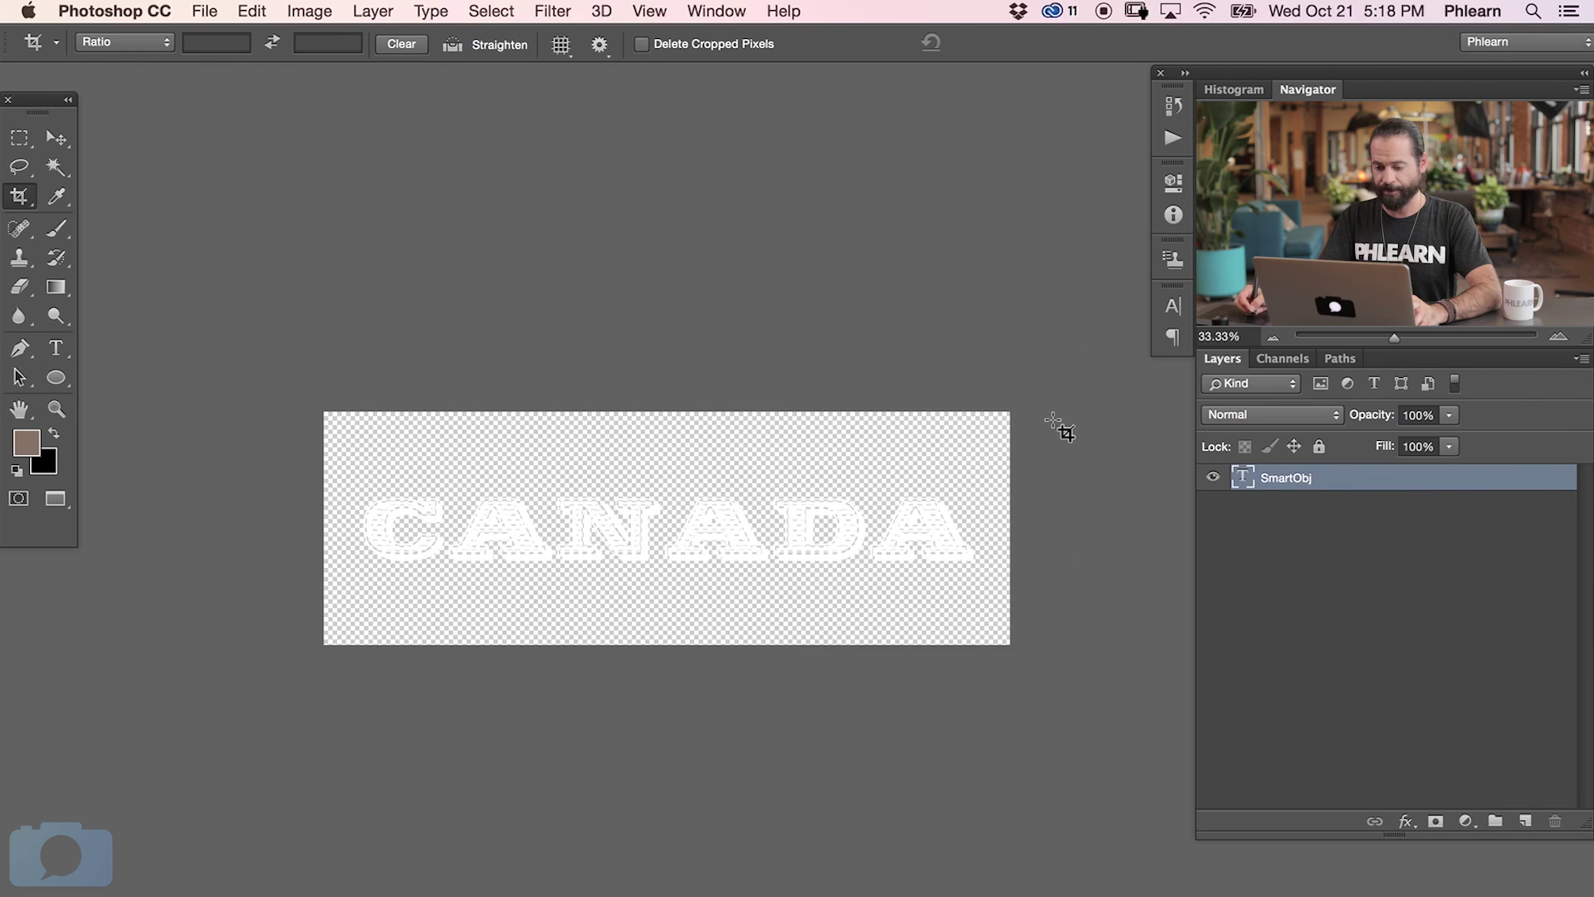
Arrange the lake photo and SmartObj documents as separate floating windows
key("f")
left_click_drag(907, 236, 860, 270)
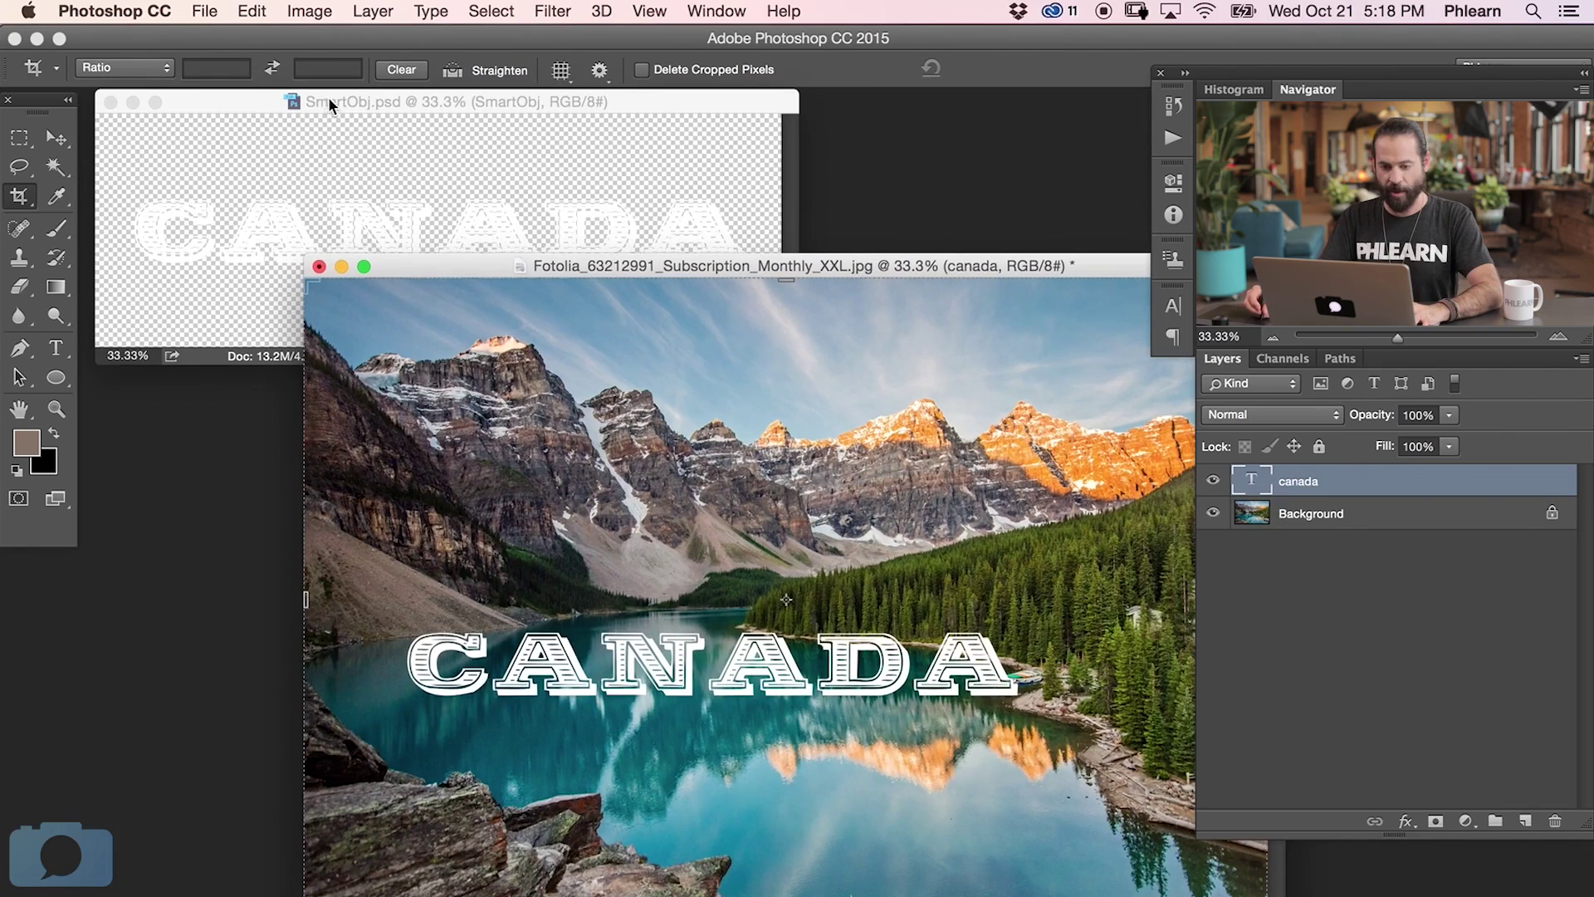
left_click_drag(498, 96, 511, 111)
left_click_drag(895, 262, 808, 233)
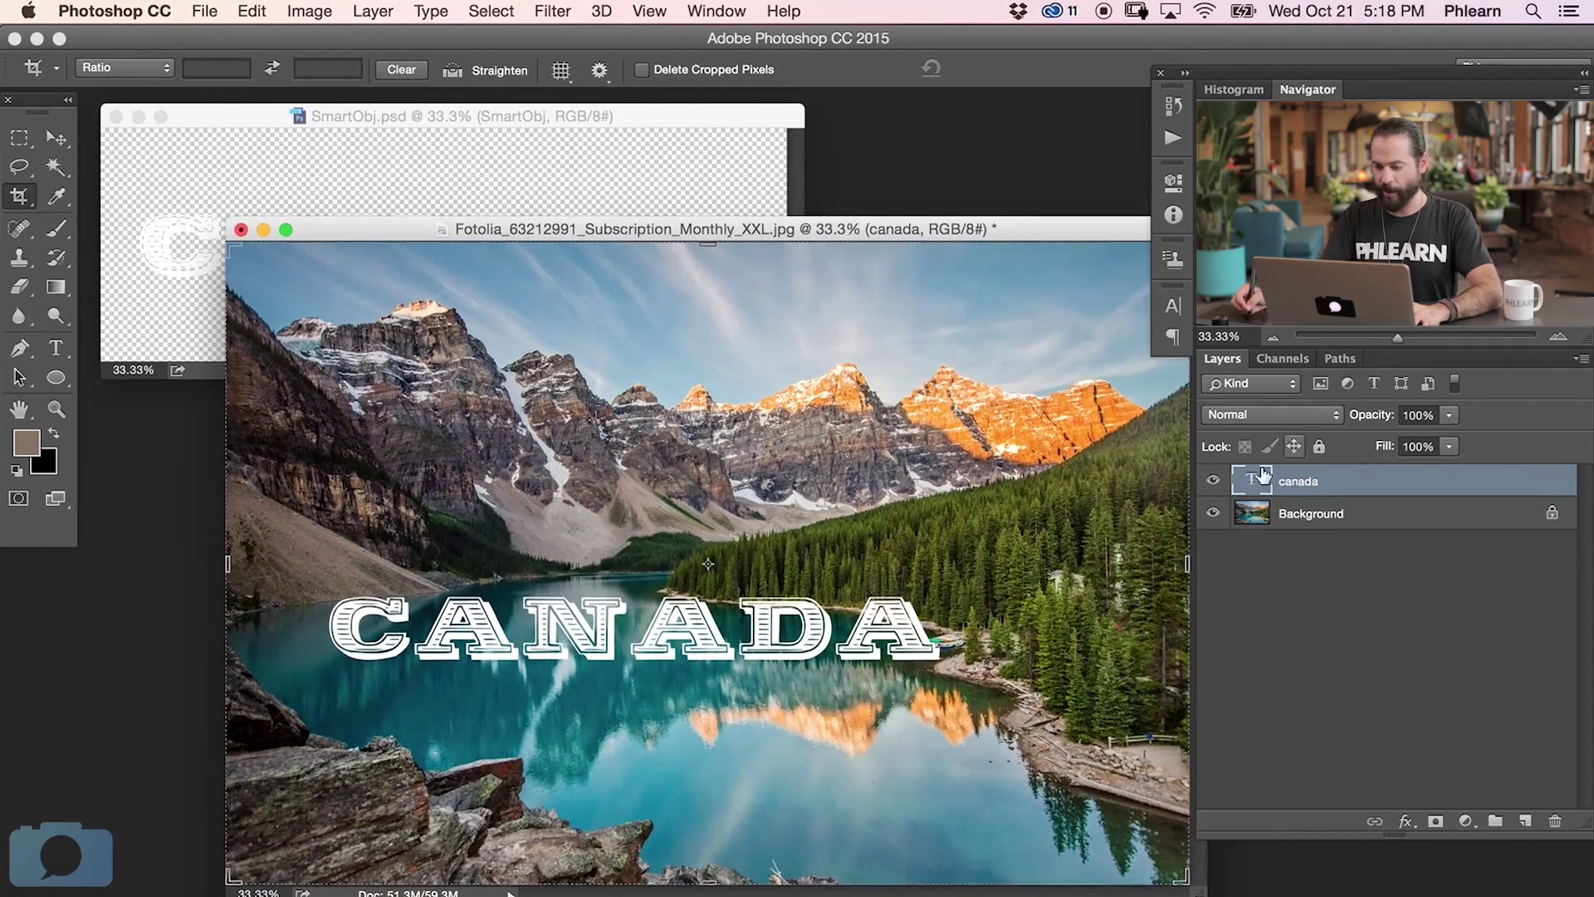
left_click_drag(982, 230, 949, 229)
Delete the canada text layer from the lake photo
left_click(1213, 481)
left_click(1215, 482)
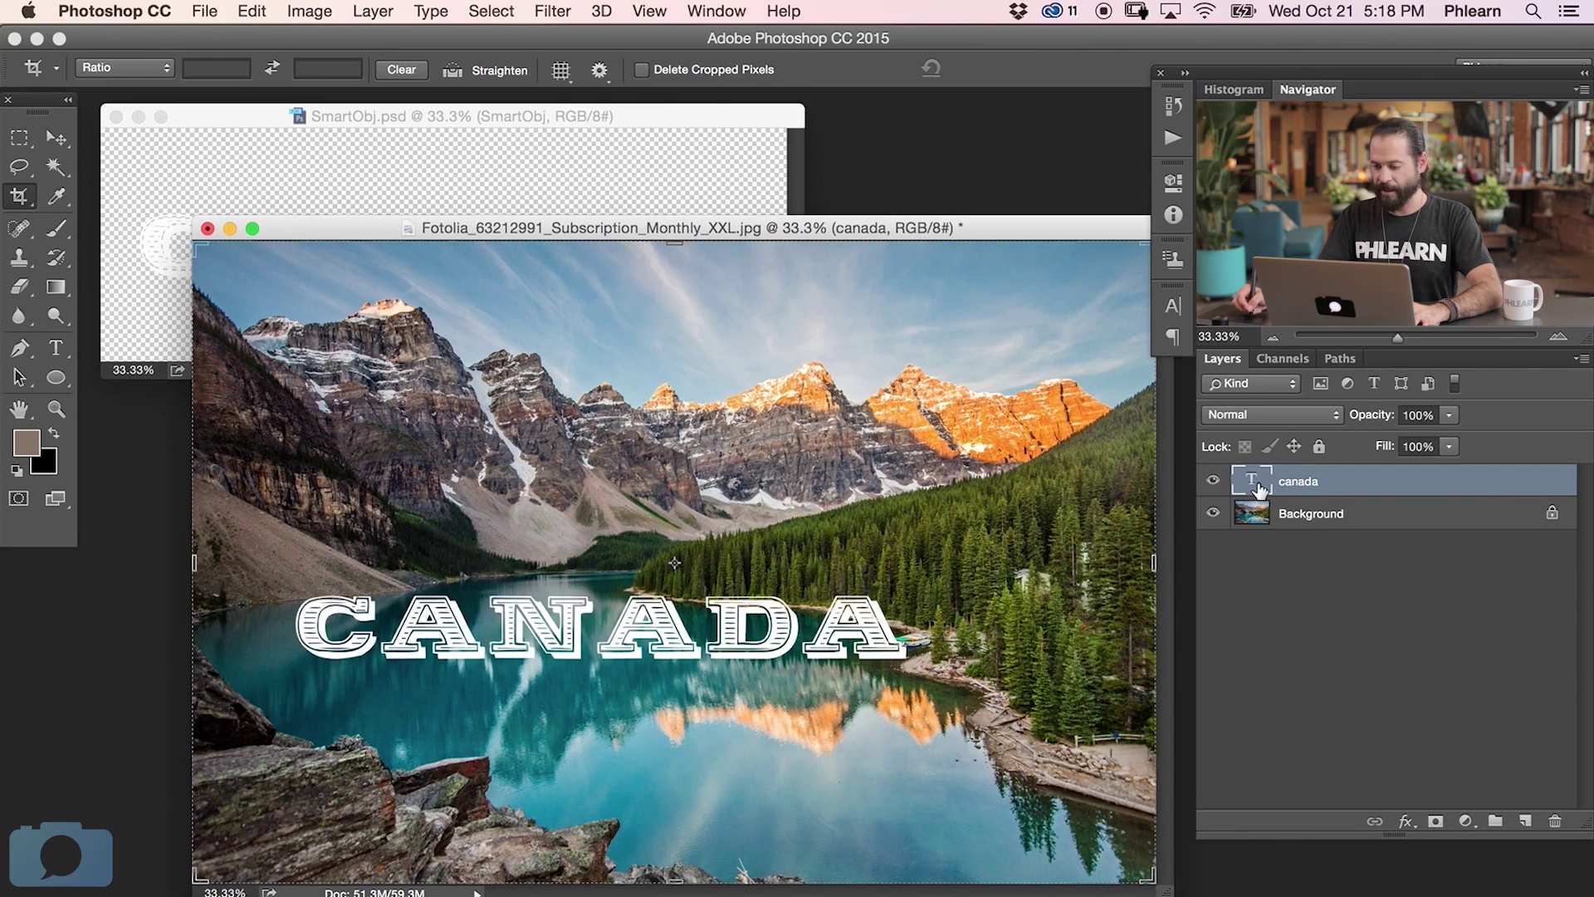
key("BackSpace")
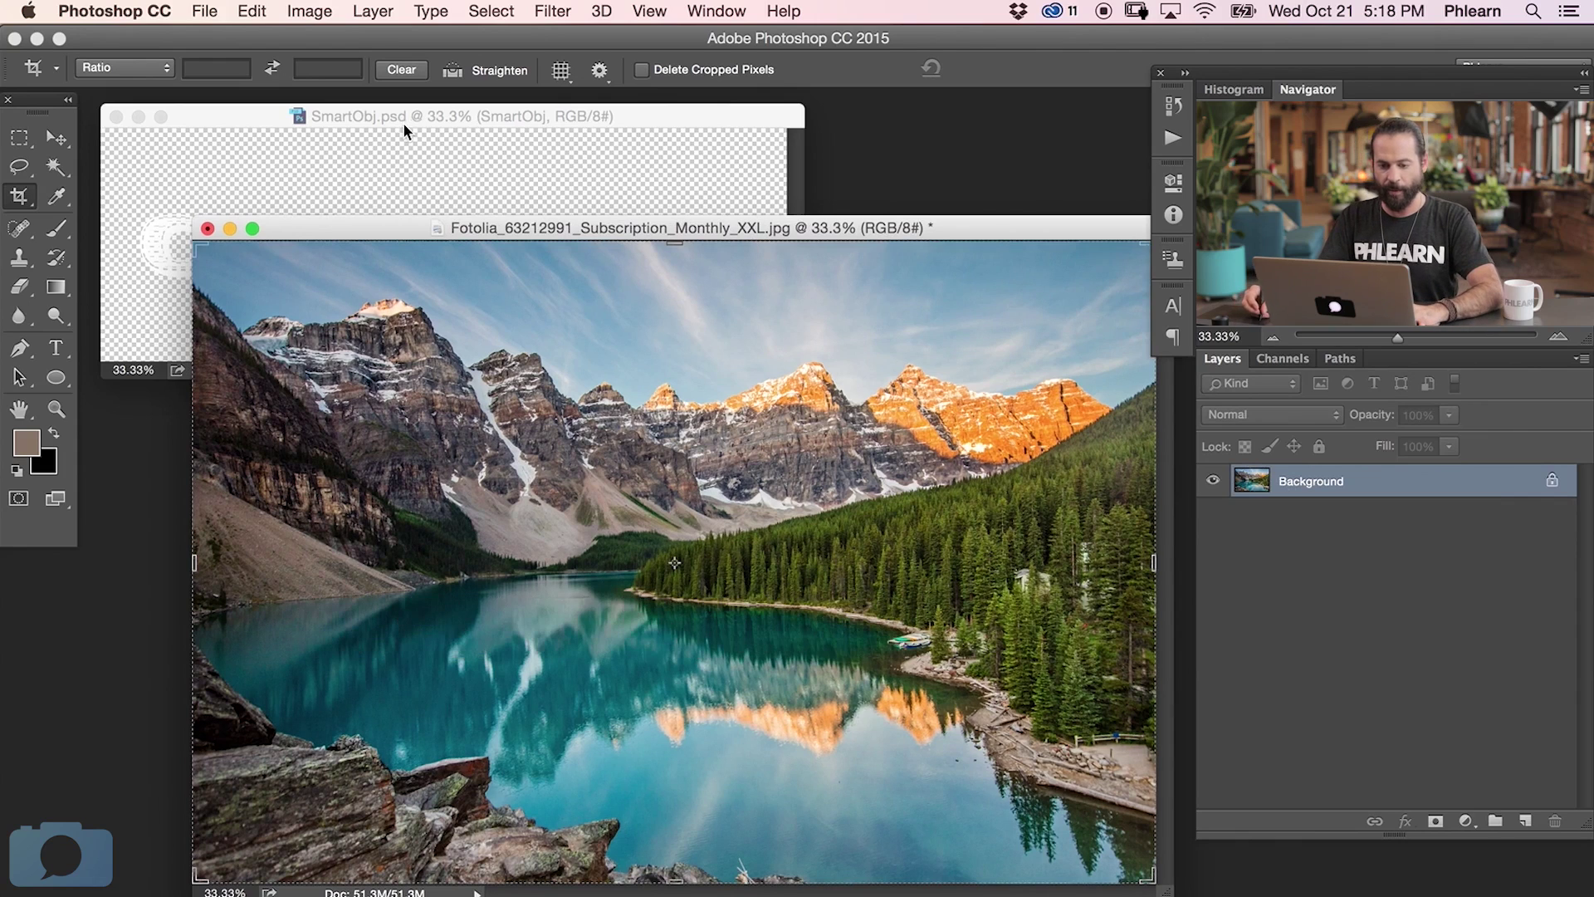
left_click_drag(975, 229, 956, 226)
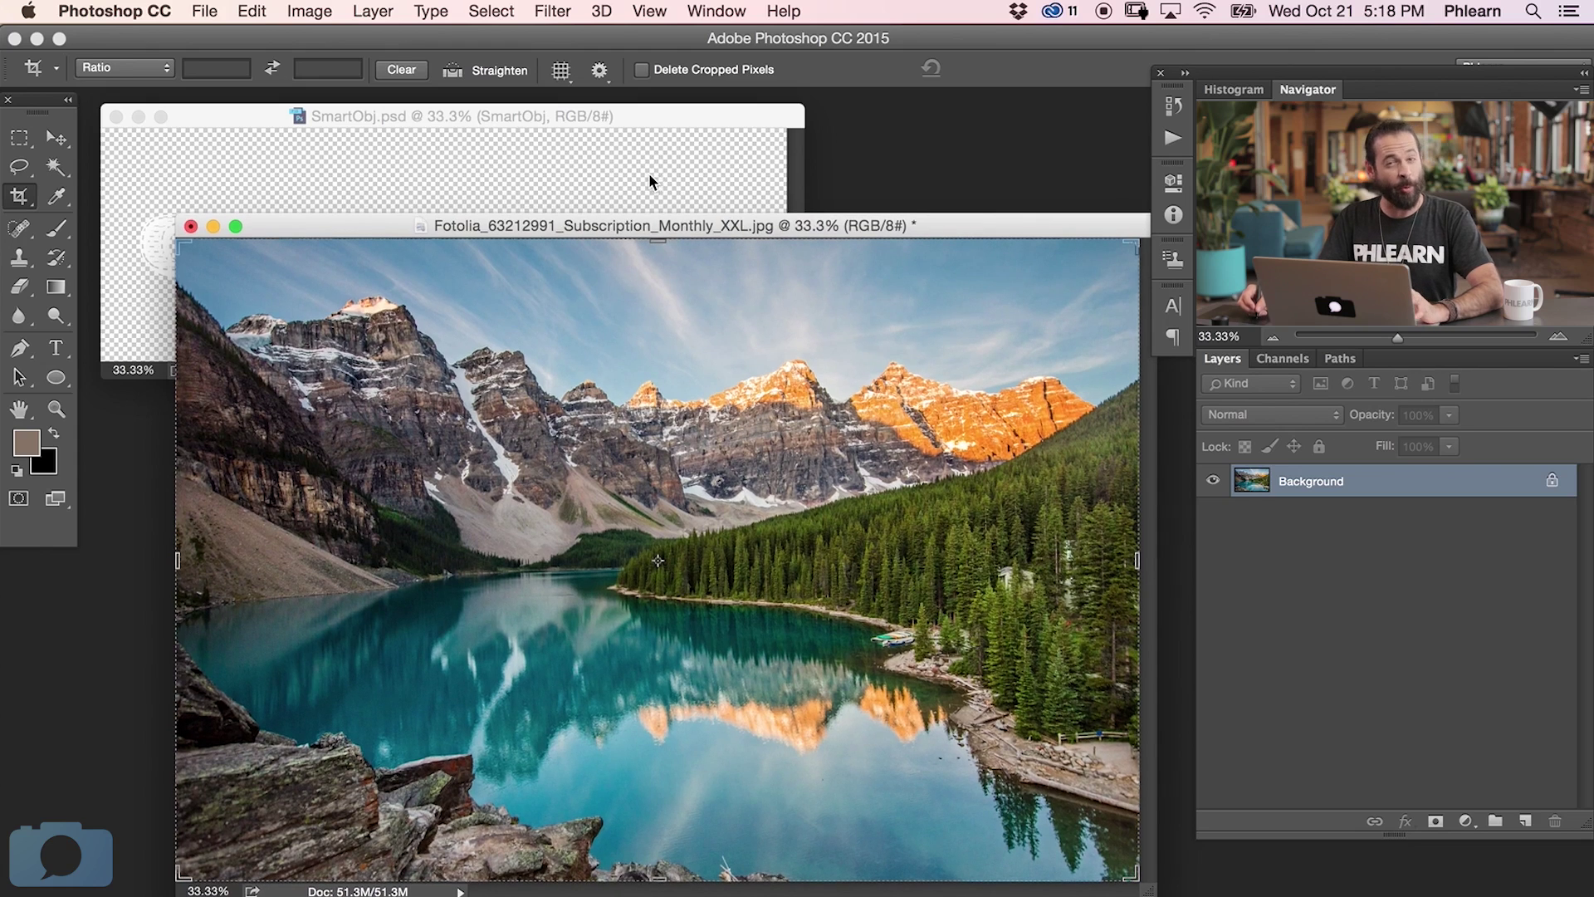
left_click(205, 12)
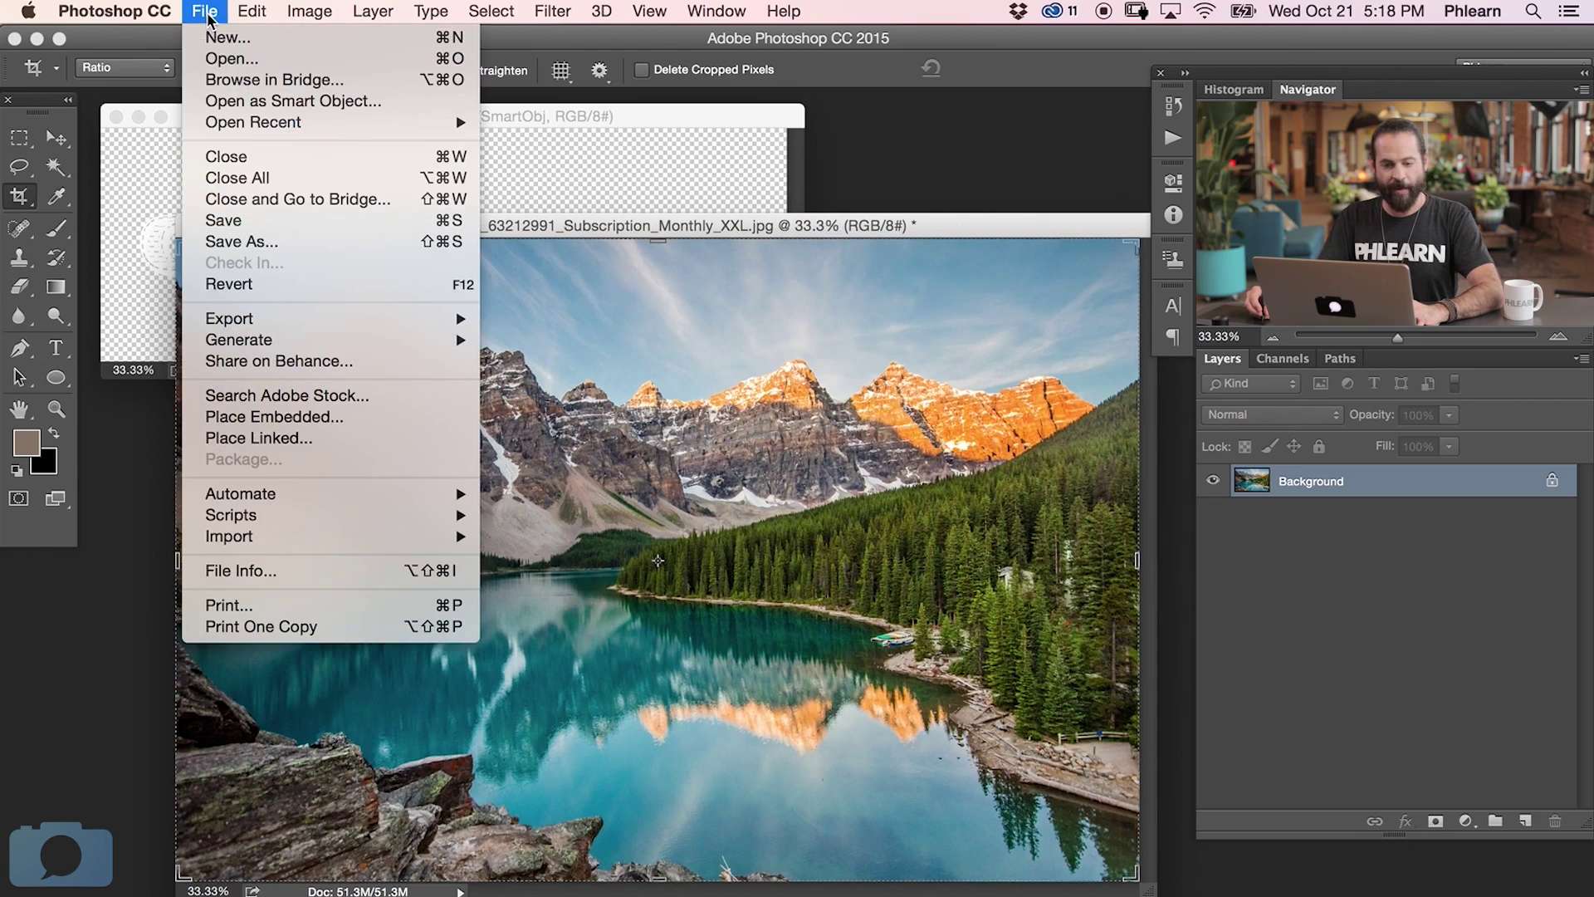
Place SmartObj.psd as a linked smart object on the lake photo
left_click(314, 441)
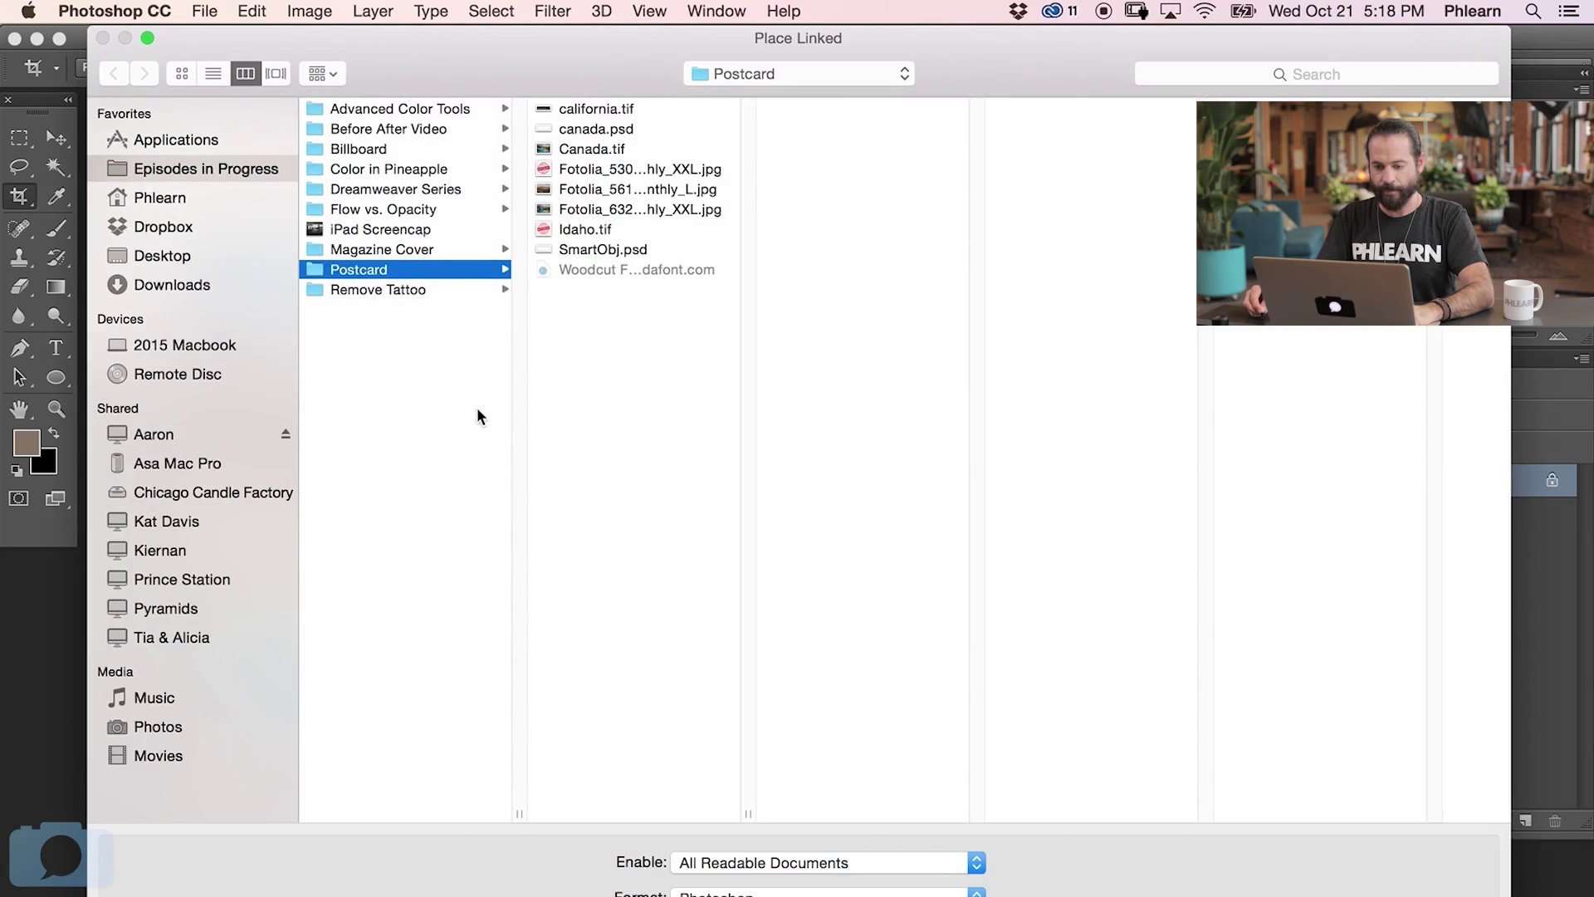
left_click(624, 250)
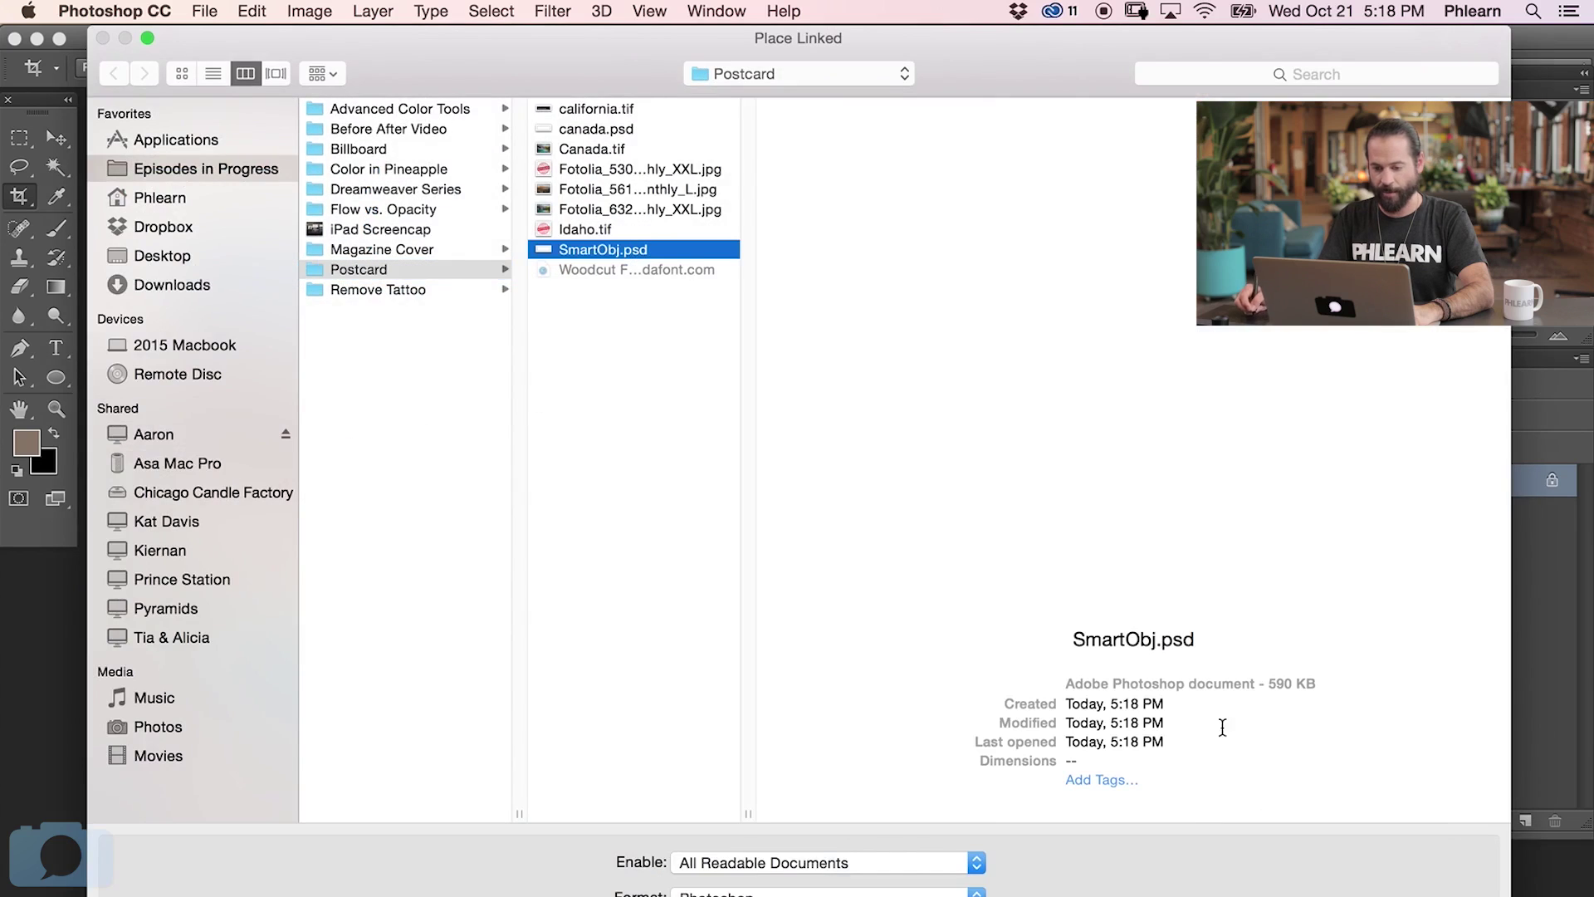
key("Return")
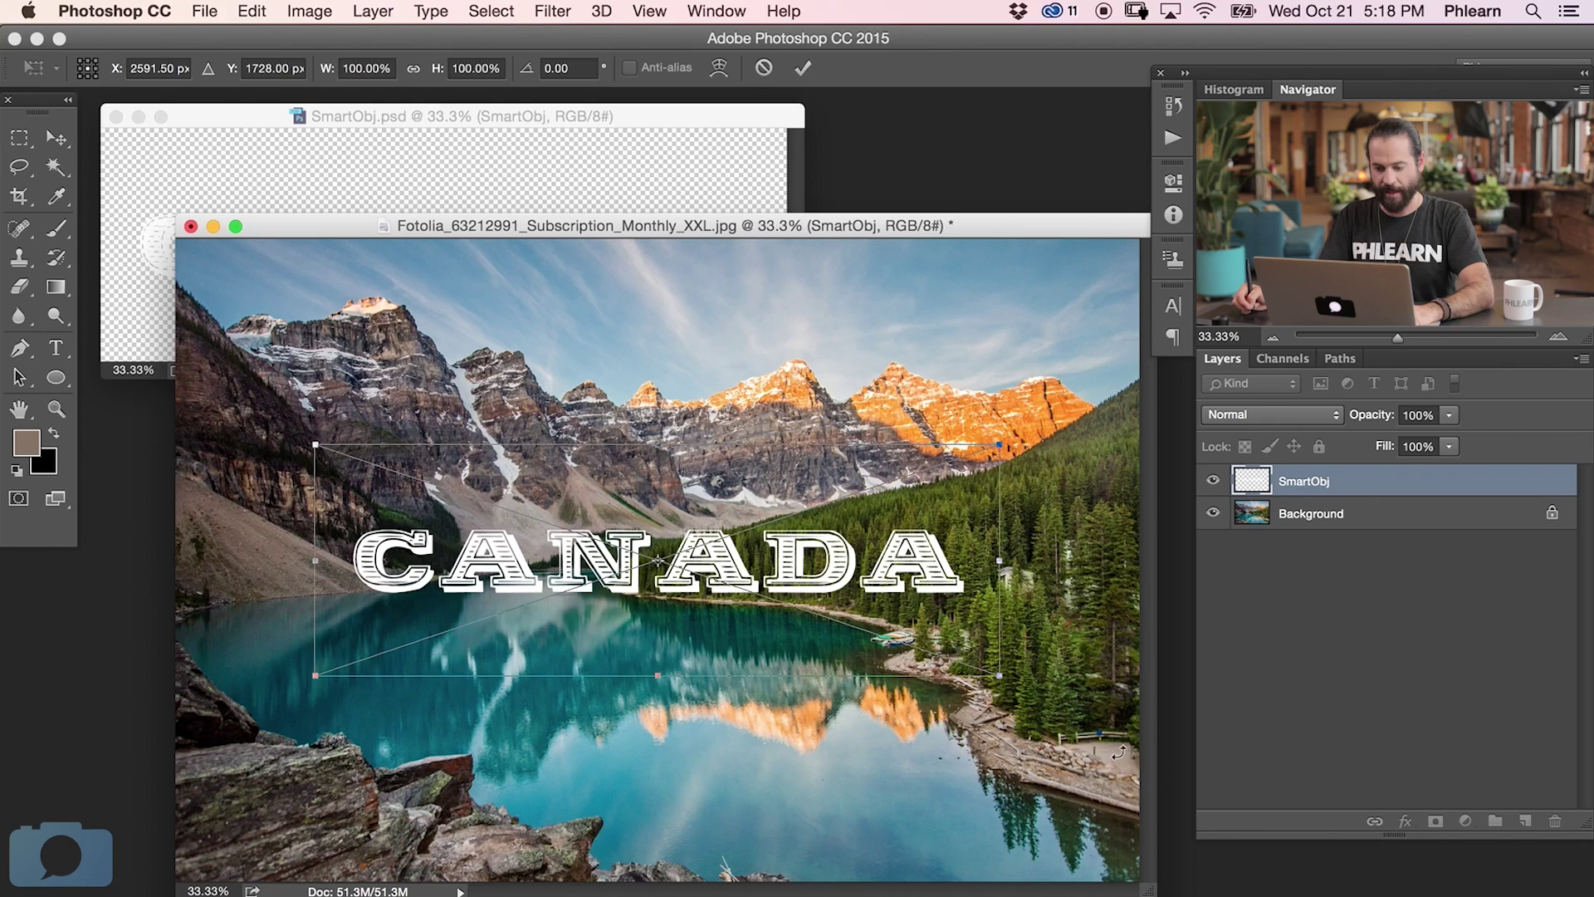
key("Return")
key("c")
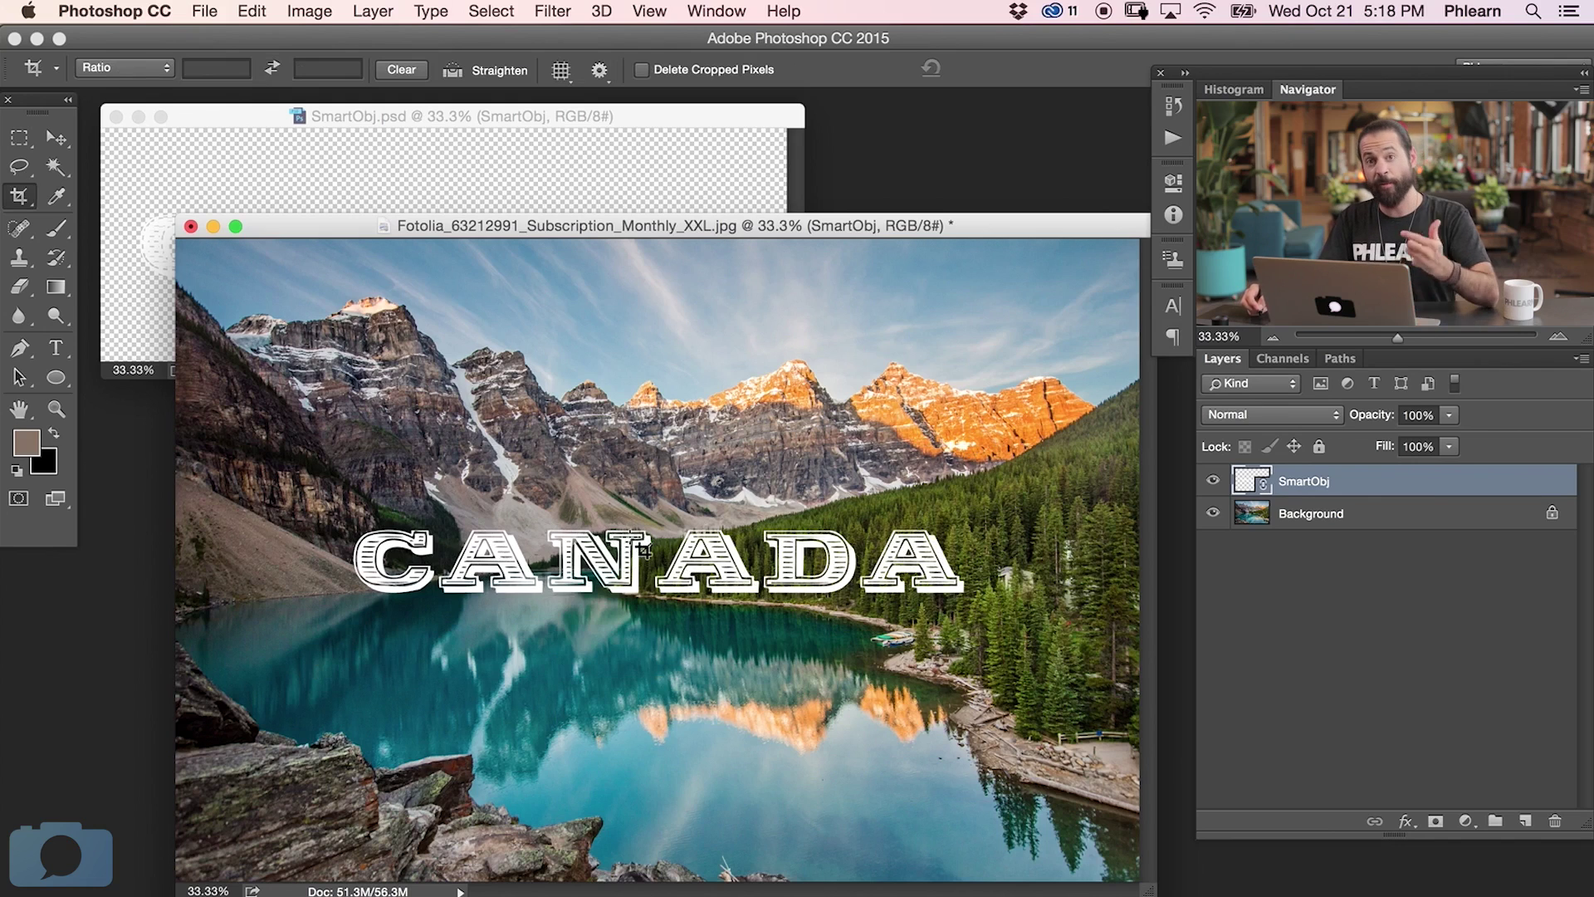
Place a second linked SmartObj.psd copy and move it directly below the first
left_click(203, 11)
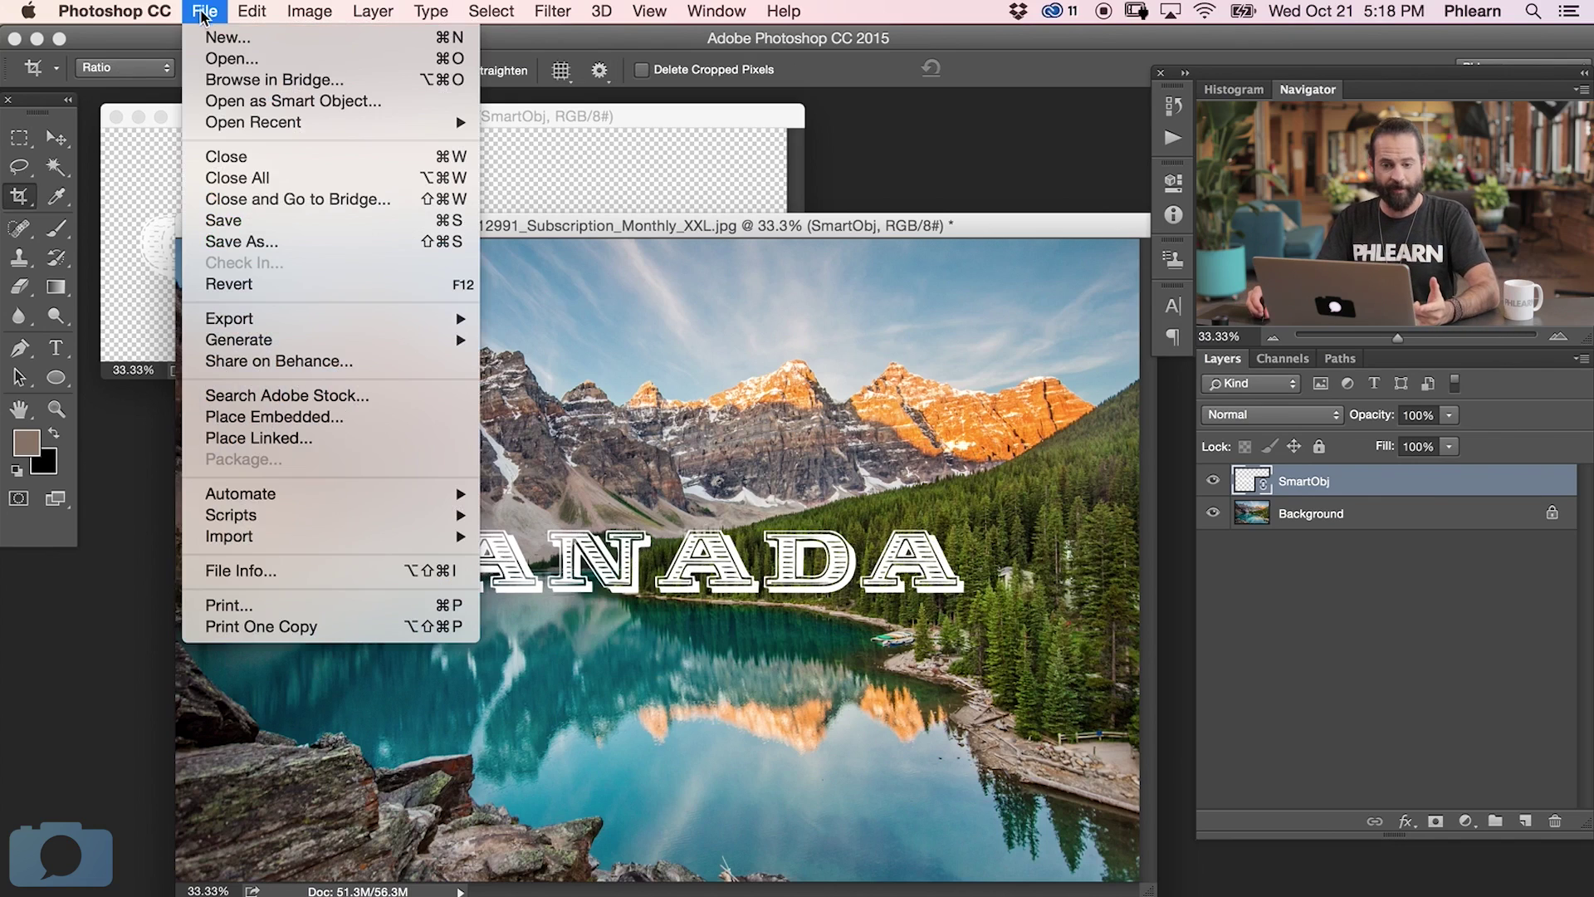
left_click(318, 435)
left_click(610, 249)
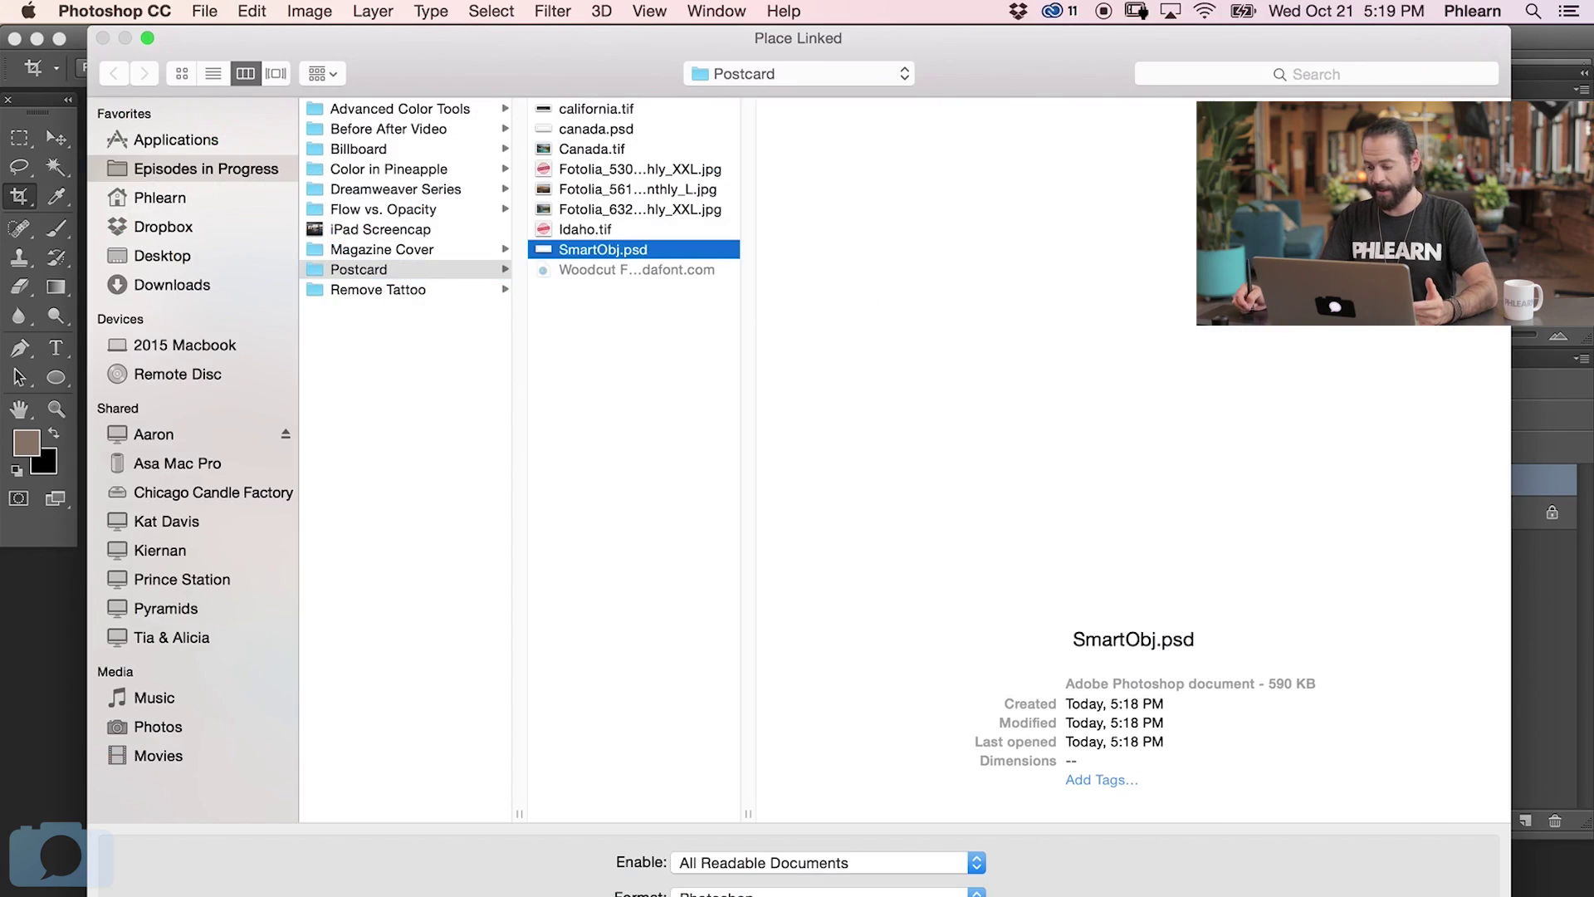
key("Return")
key("Return")
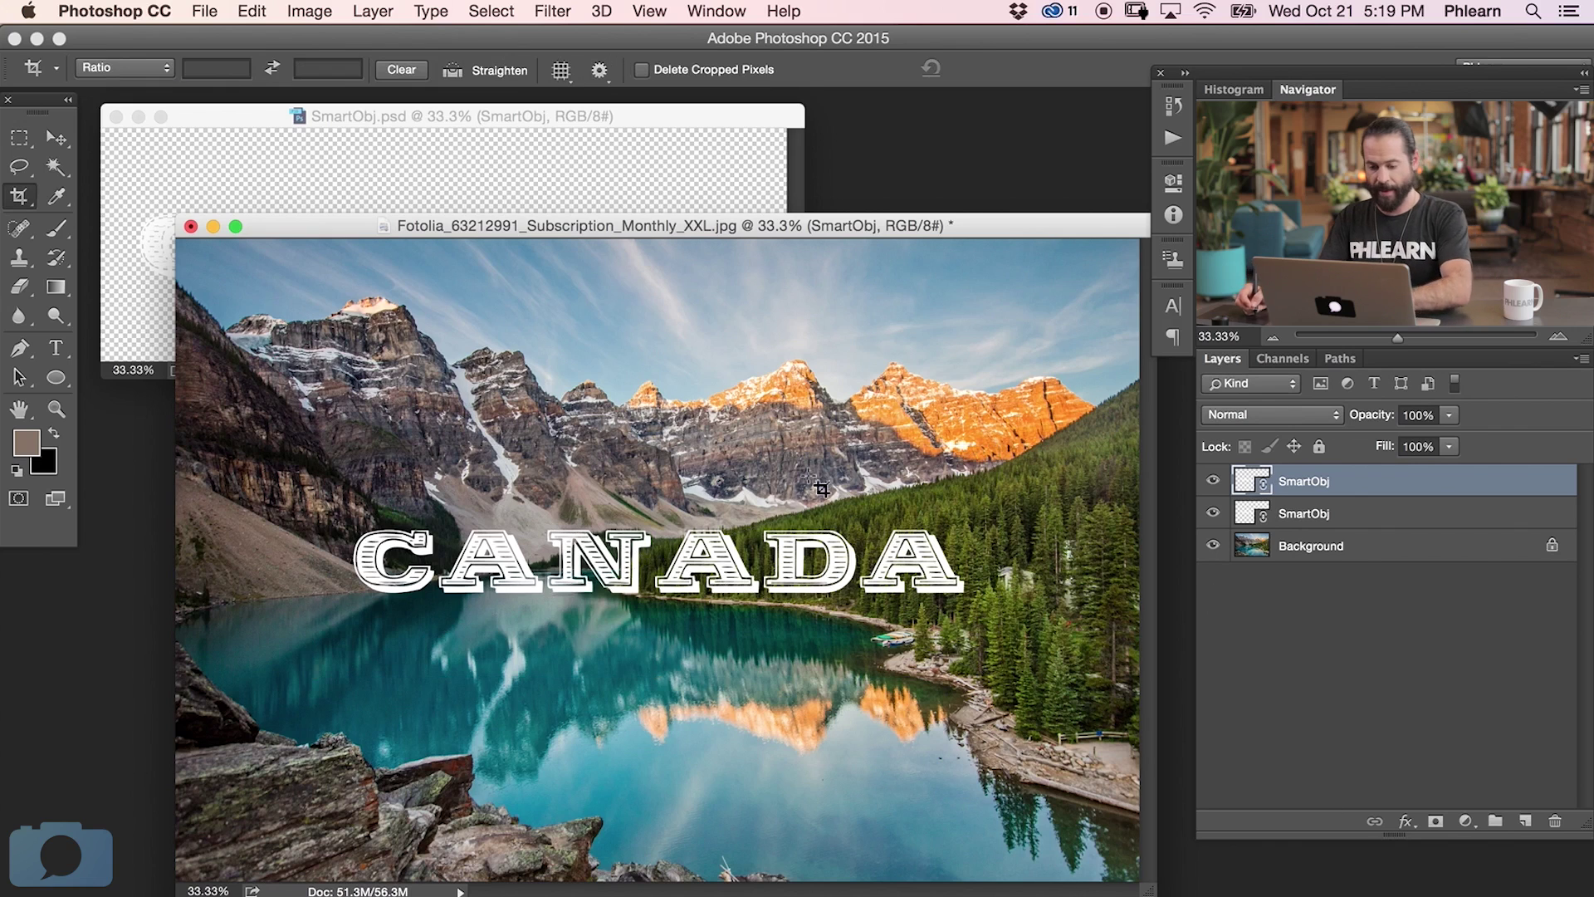
key("v")
left_click_drag(721, 612, 712, 646)
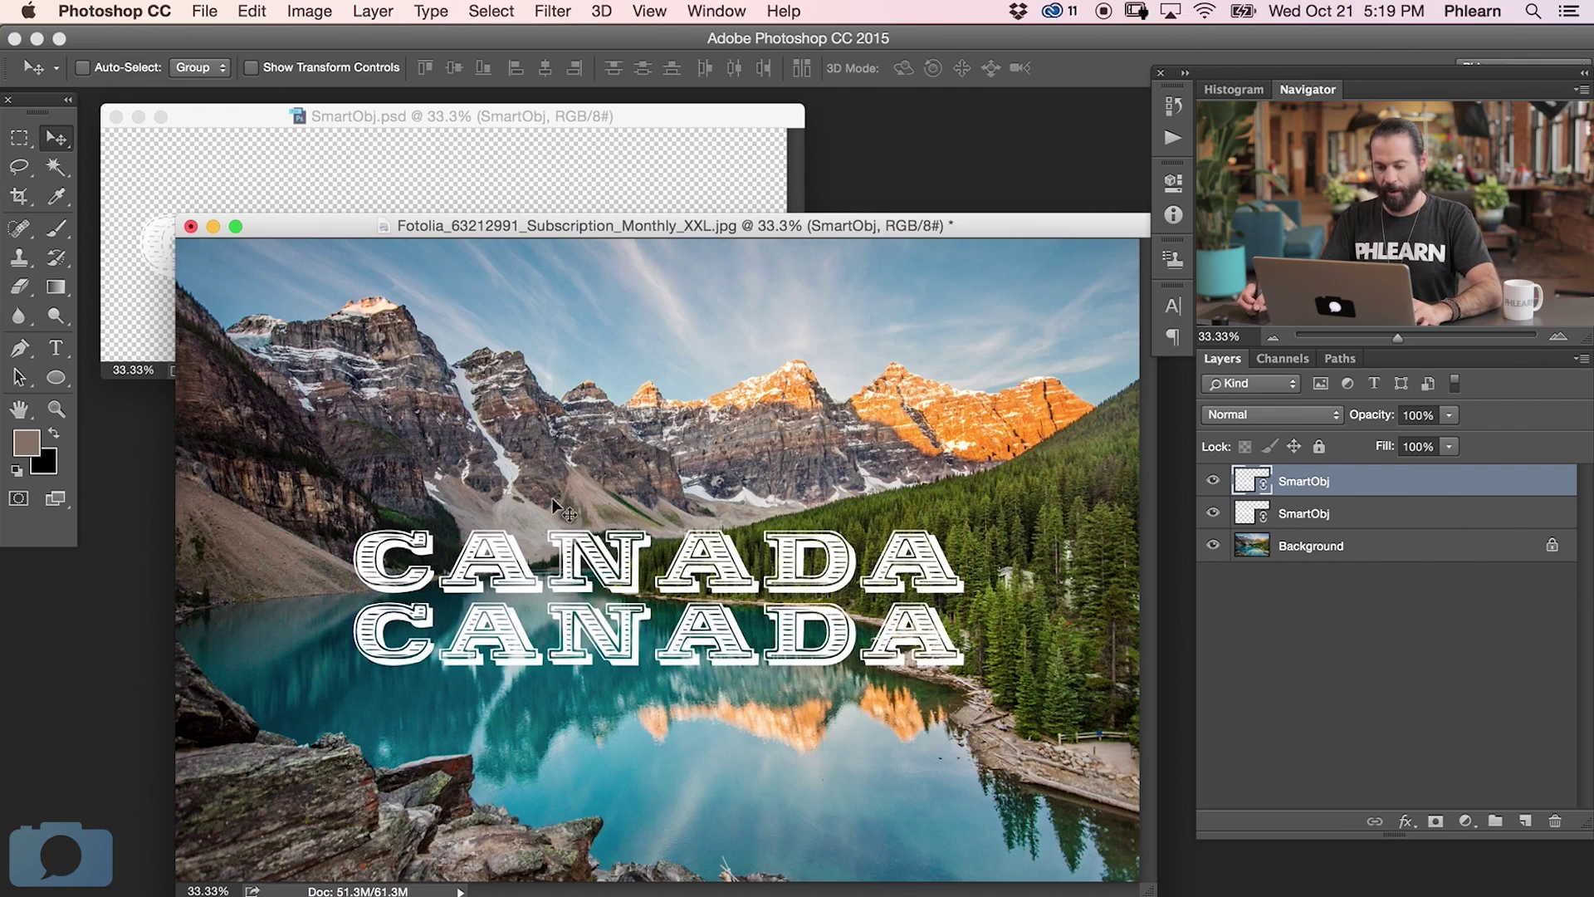
Return to the lake photo and start a free transform on the lower CANADA copy
left_click(468, 125)
left_click_drag(499, 119, 503, 122)
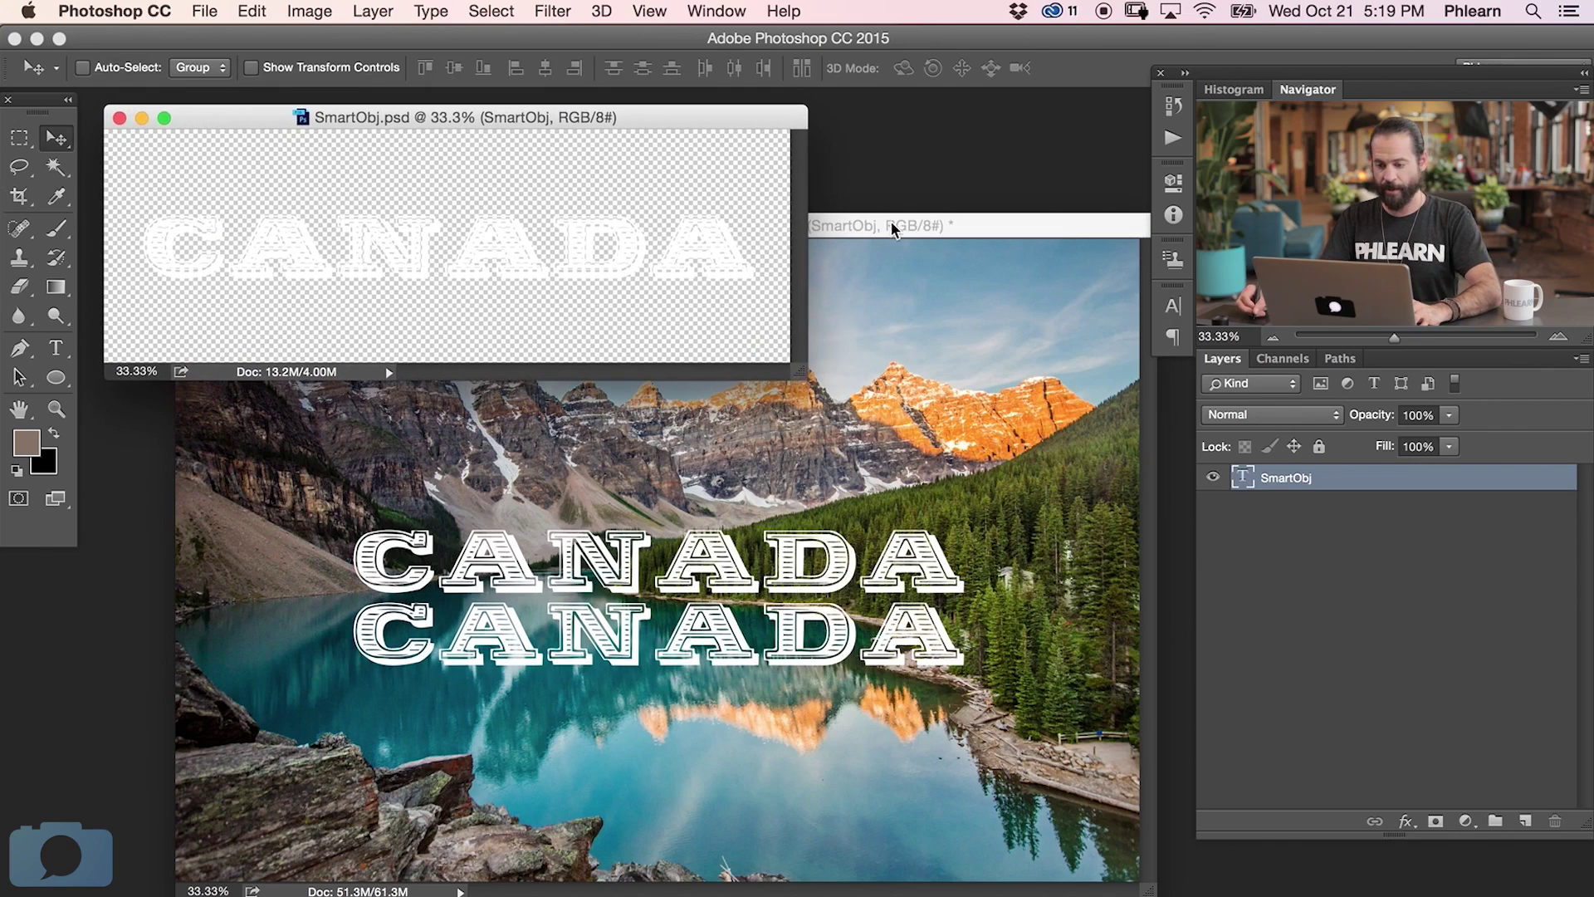
left_click(890, 222)
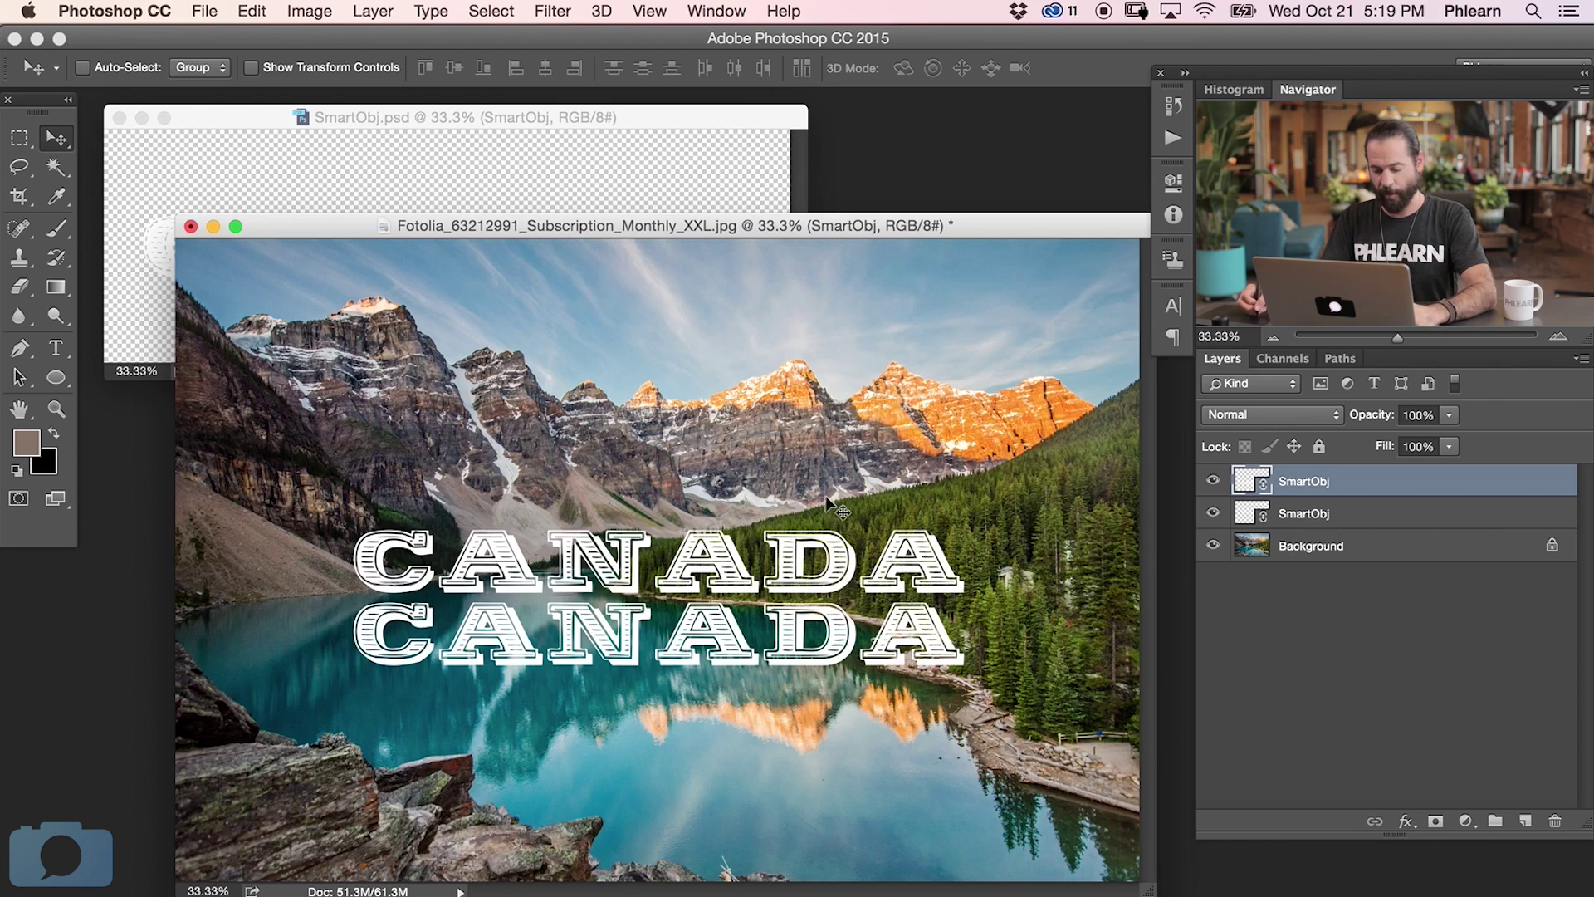
key("super")
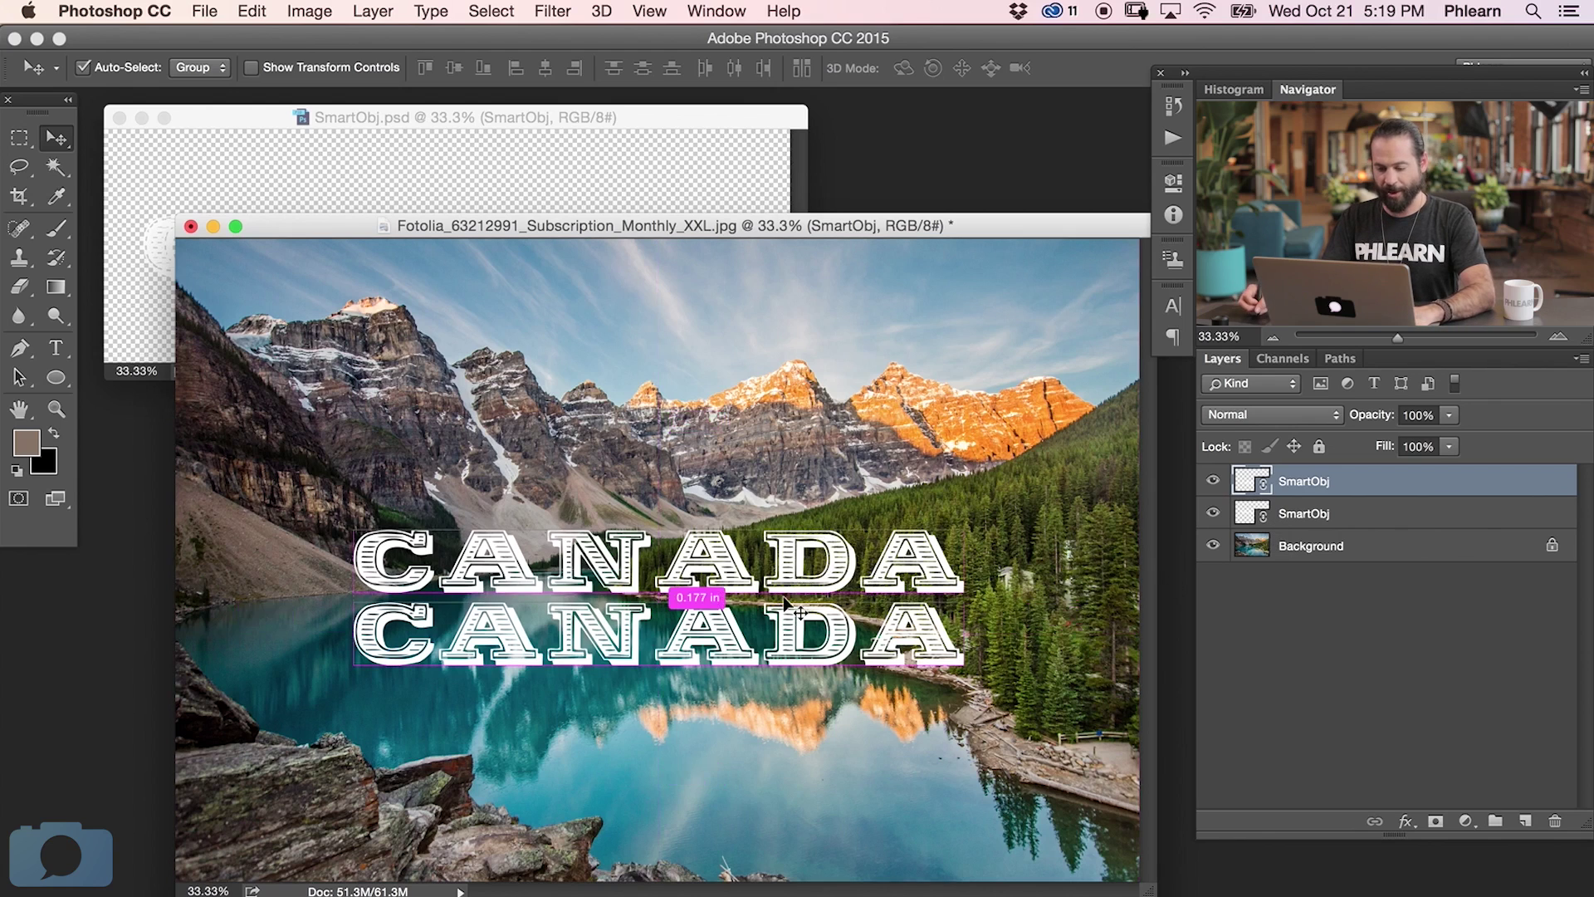
key("super+t")
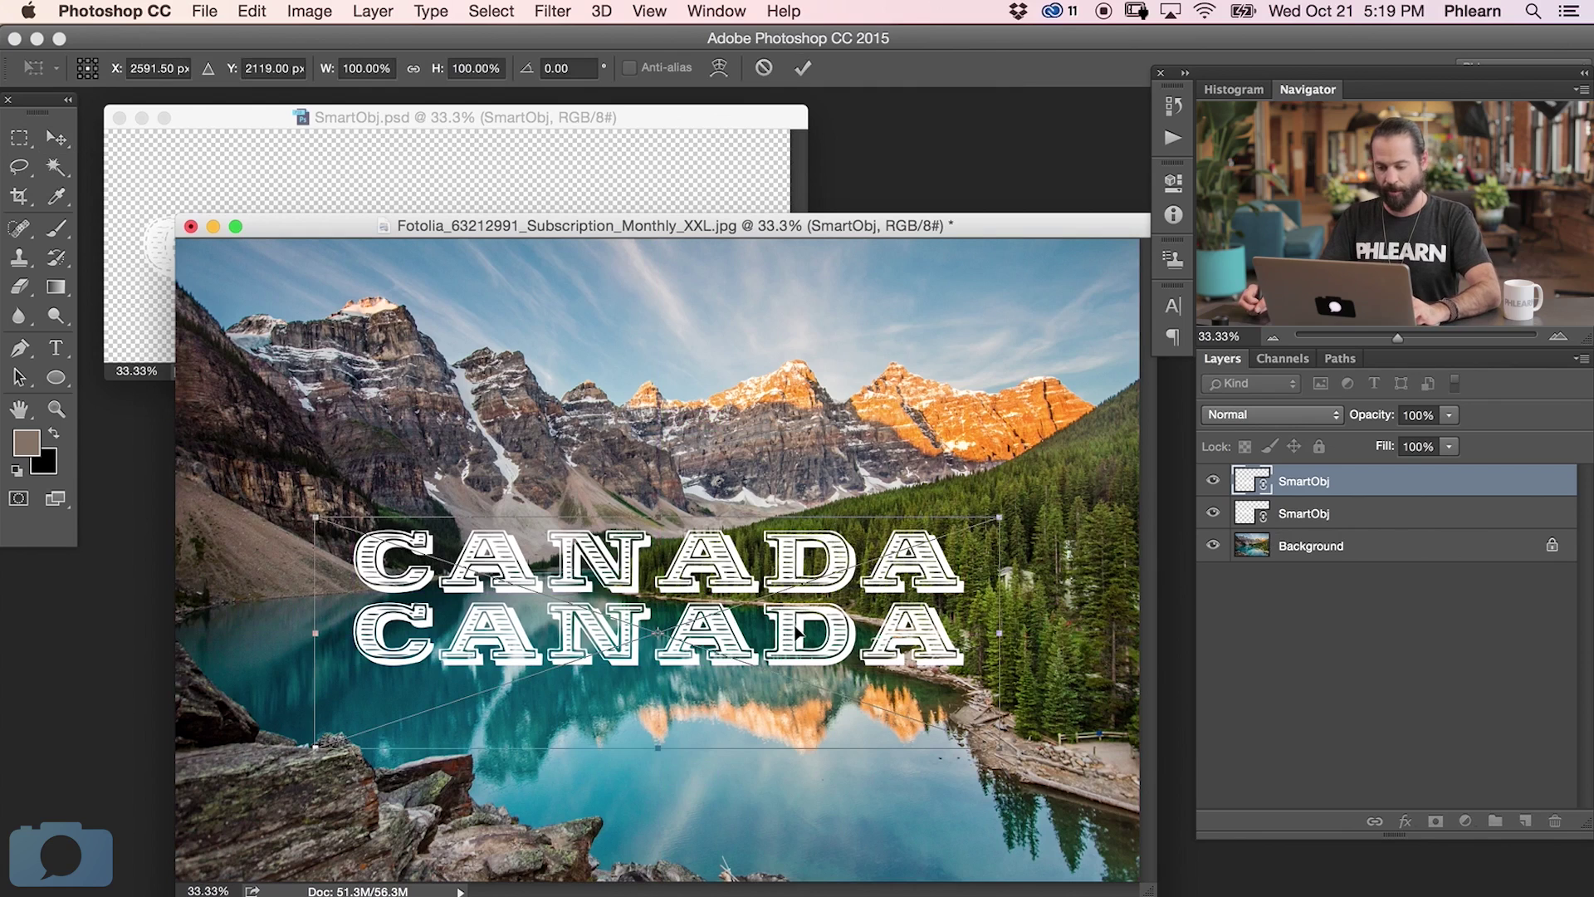
right_click(791, 635)
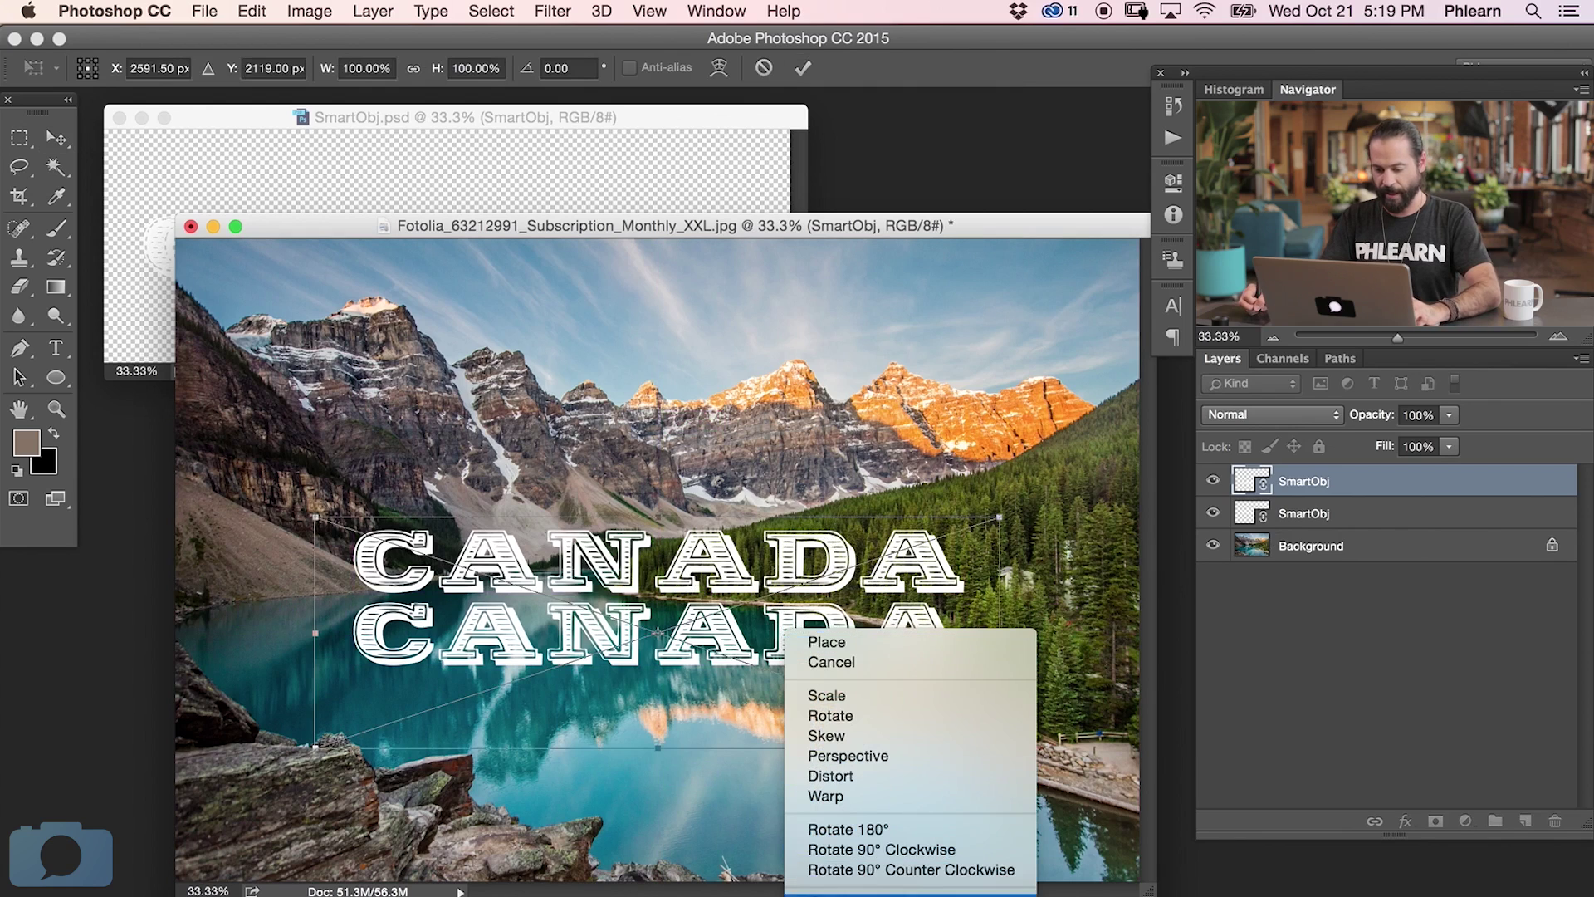
Flip the lower copy vertically and move both CANADA layers down-left over the lake
left_click(839, 893)
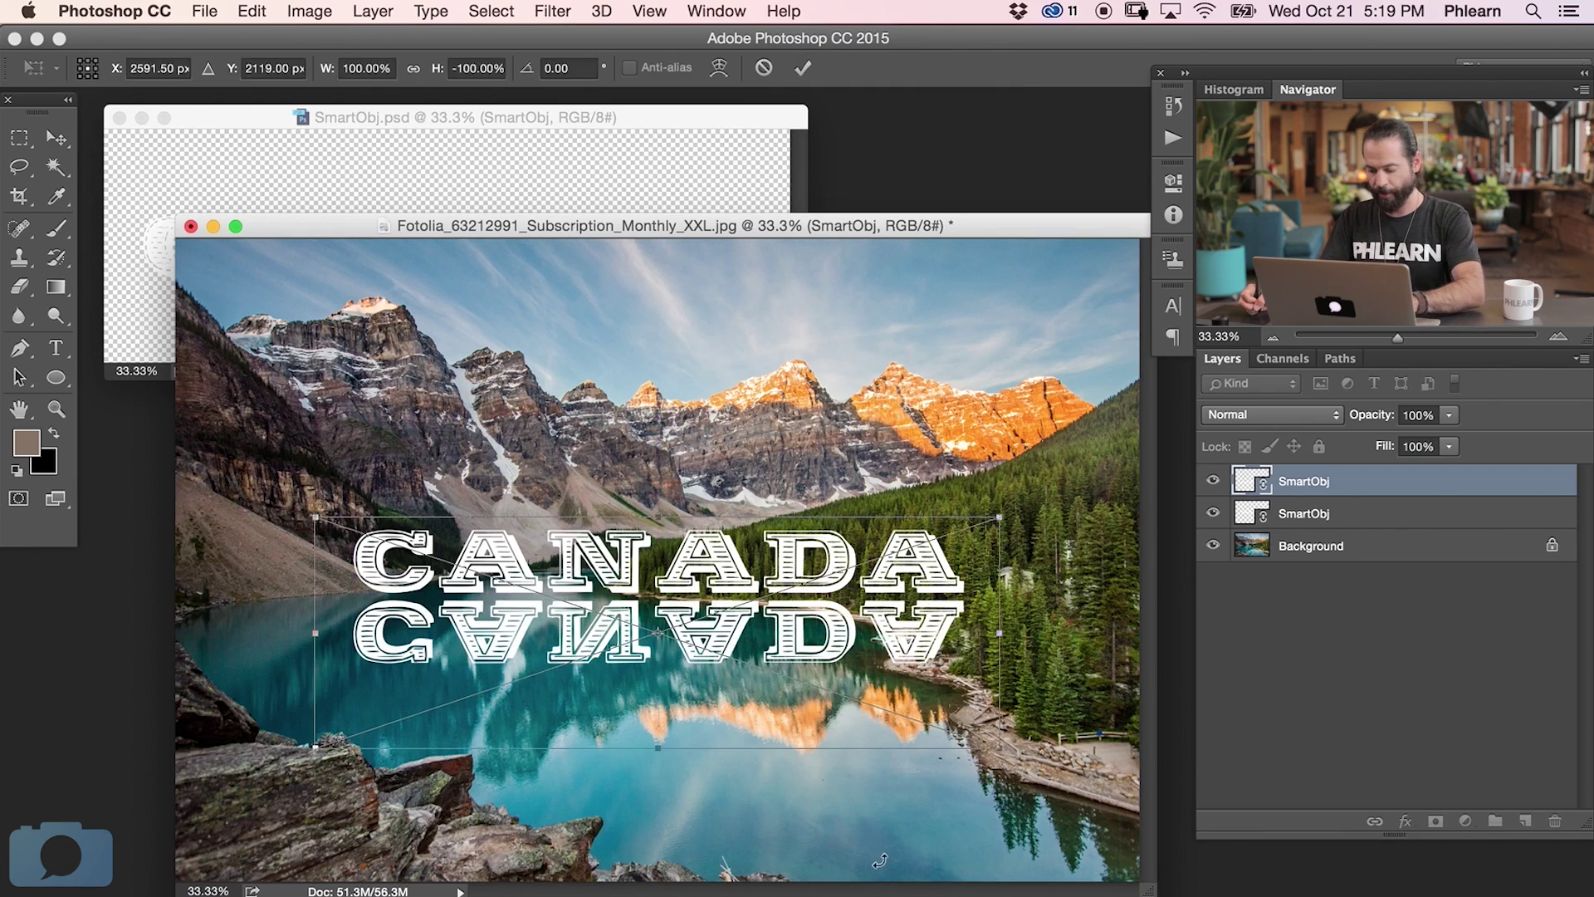
key("Return")
left_click(1345, 523, "shift")
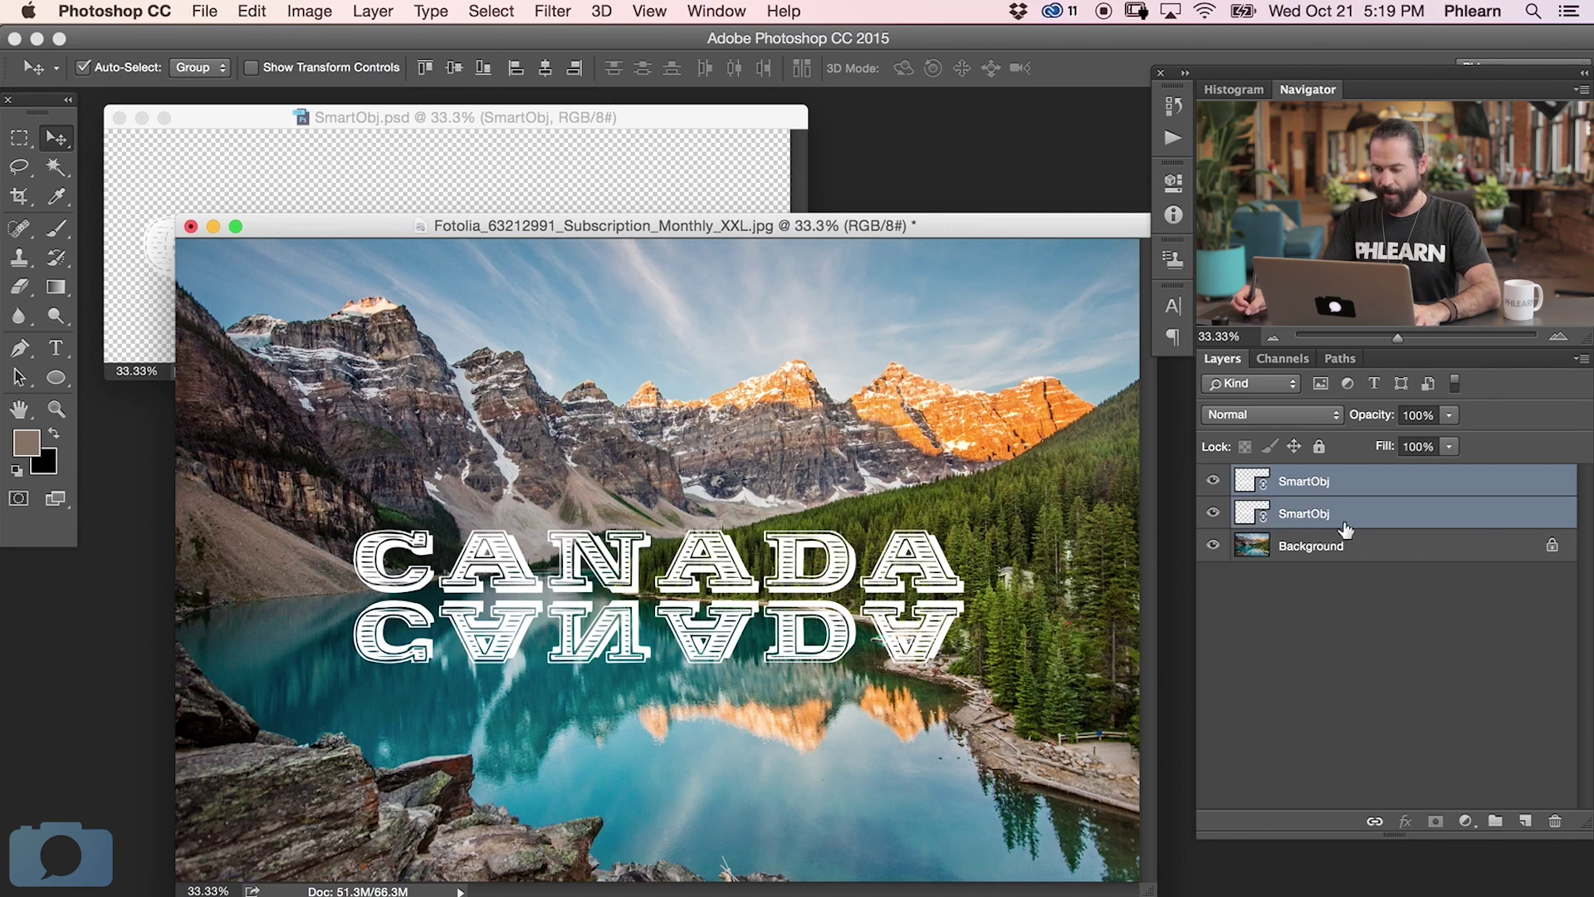
left_click_drag(820, 583, 804, 673)
left_click_drag(921, 693, 934, 682)
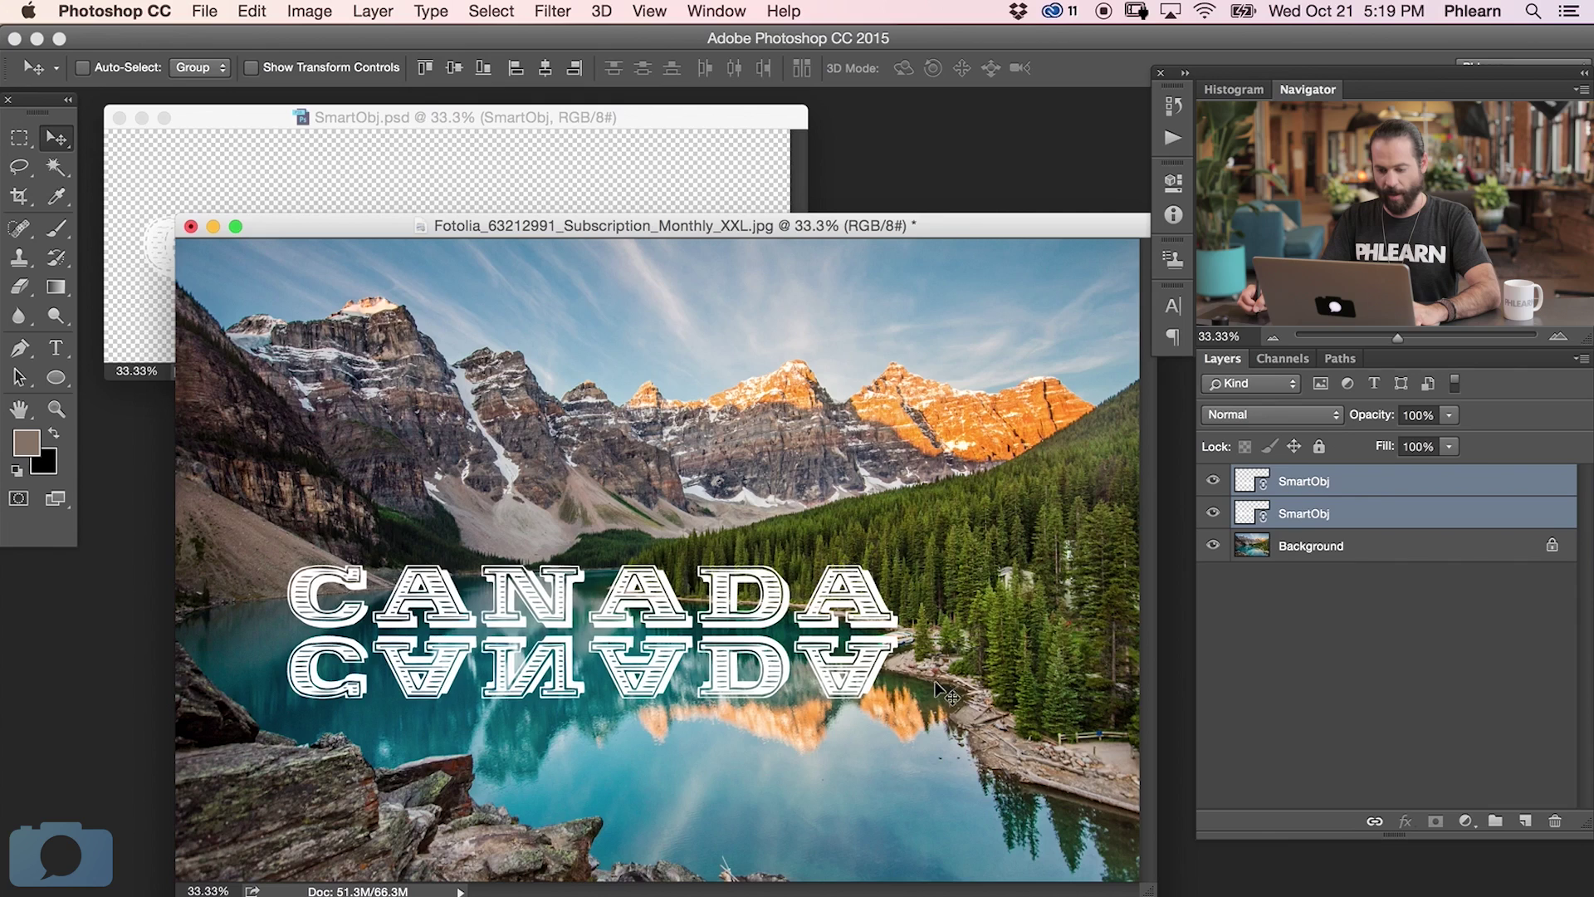
Toggle each CANADA layer's visibility to check the reflection
left_click(1213, 512)
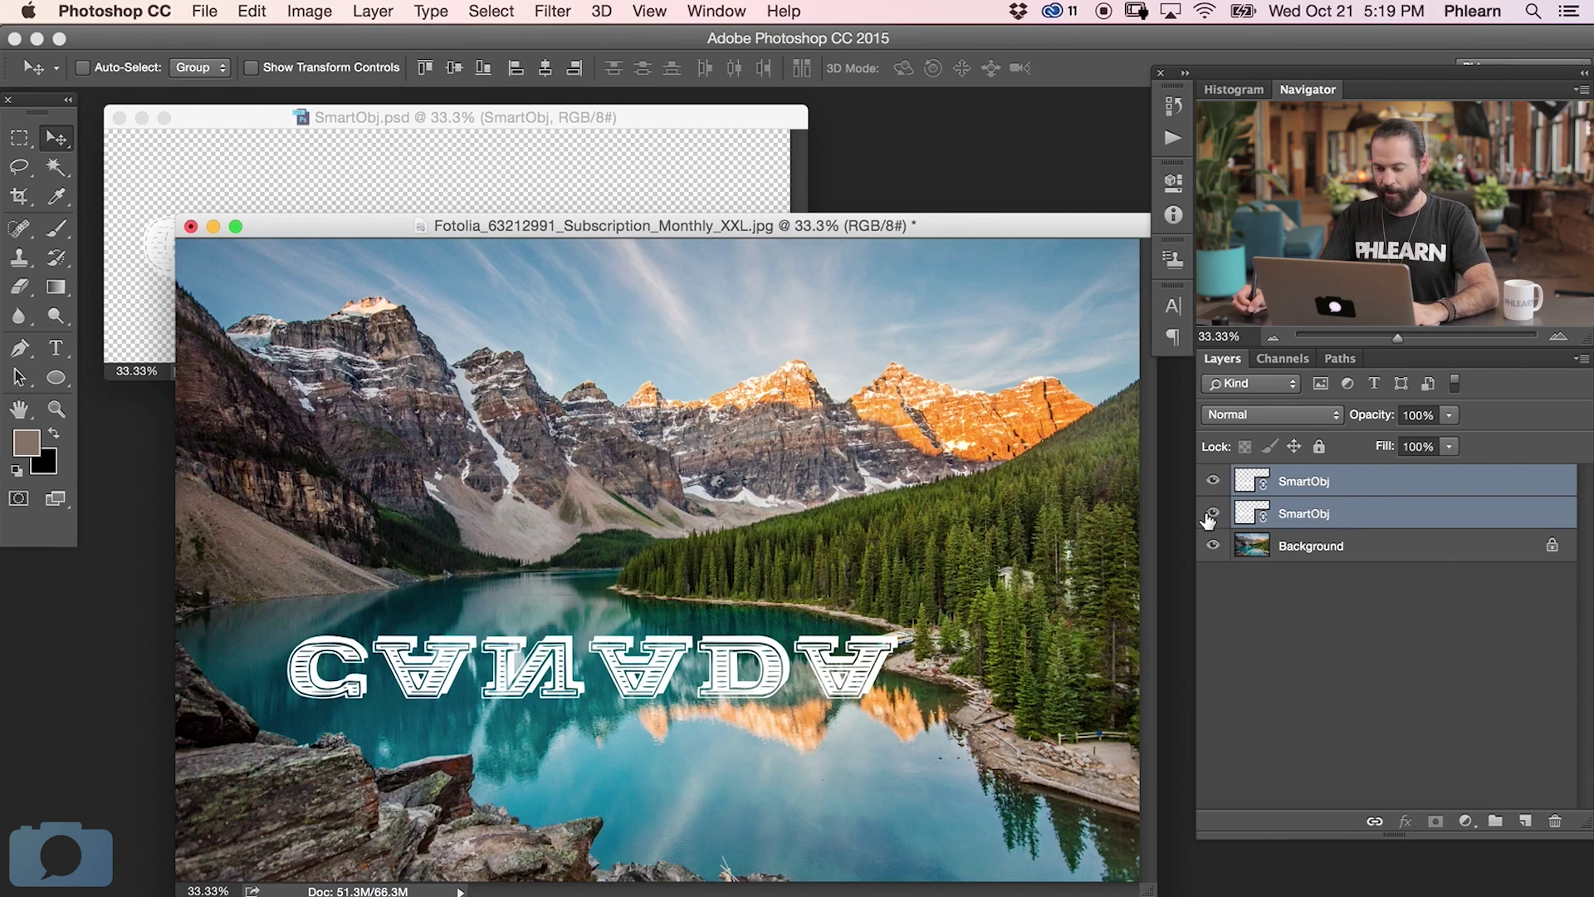
left_click(1212, 513)
left_click(1213, 481)
left_click(1213, 481)
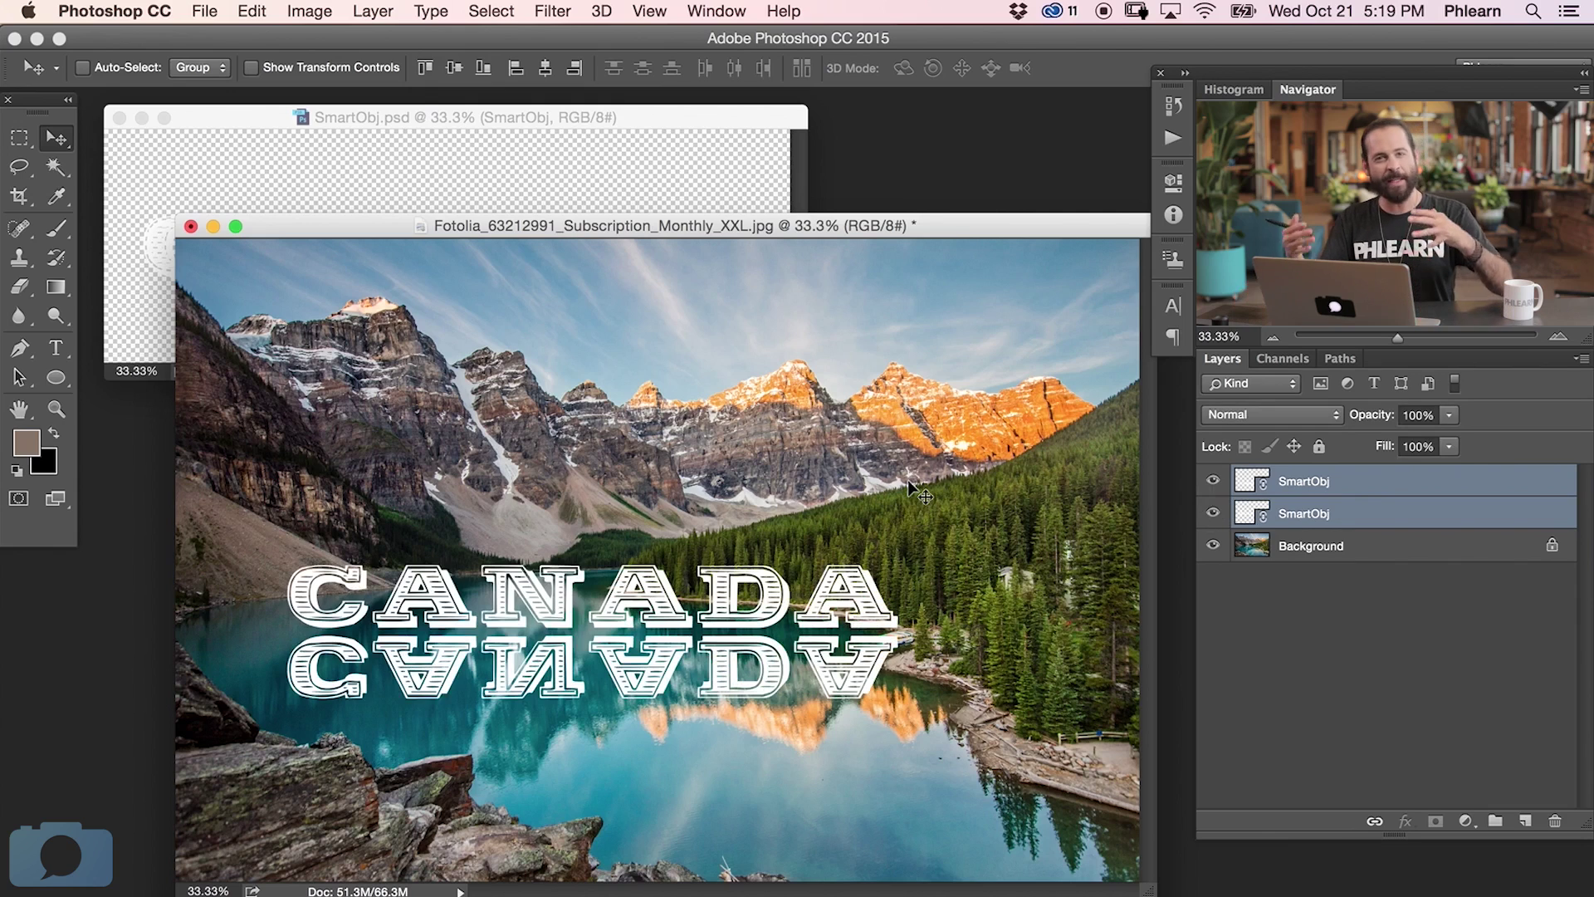
left_click_drag(552, 120, 554, 119)
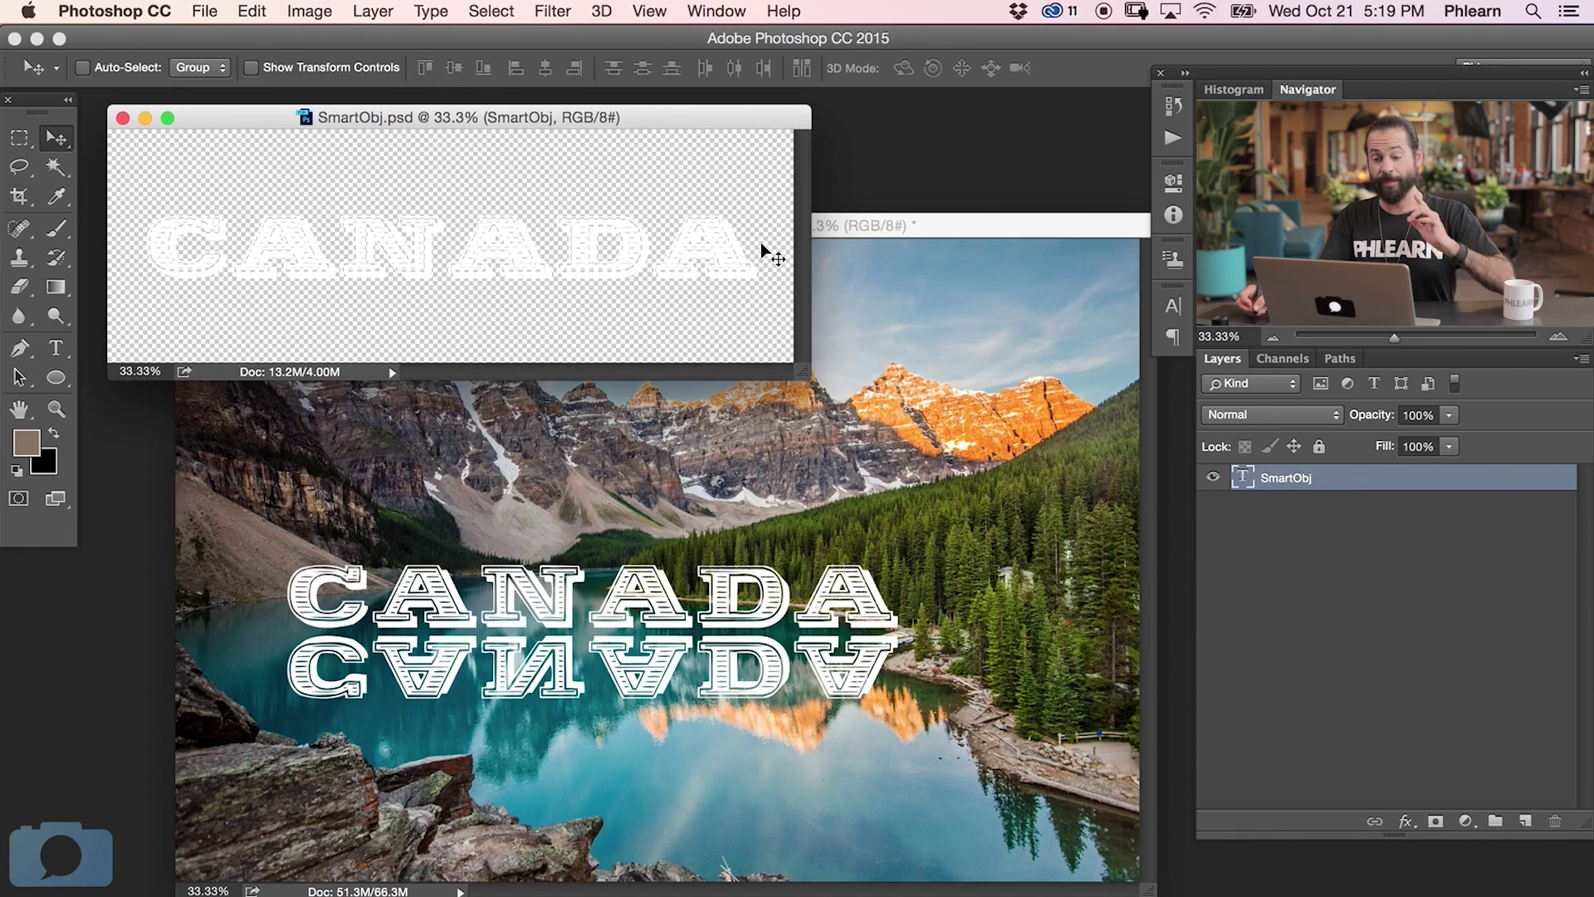
Add a new BEAUTIFUL text layer above CANADA in SmartObj.psd
key("t")
left_click(162, 204)
key("super+Return")
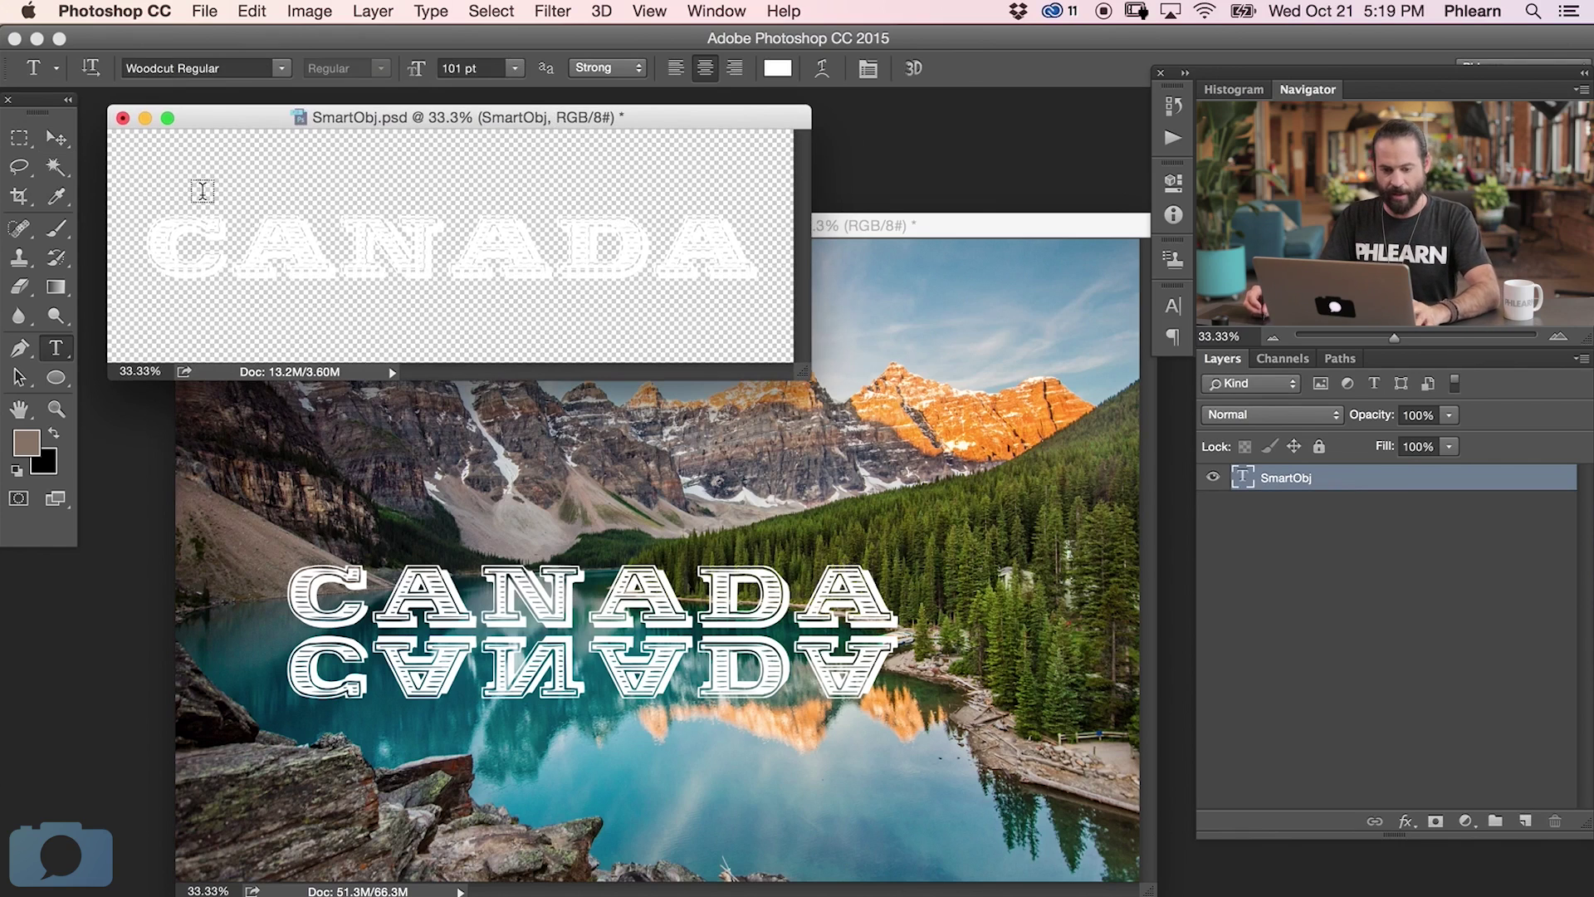
left_click(177, 193)
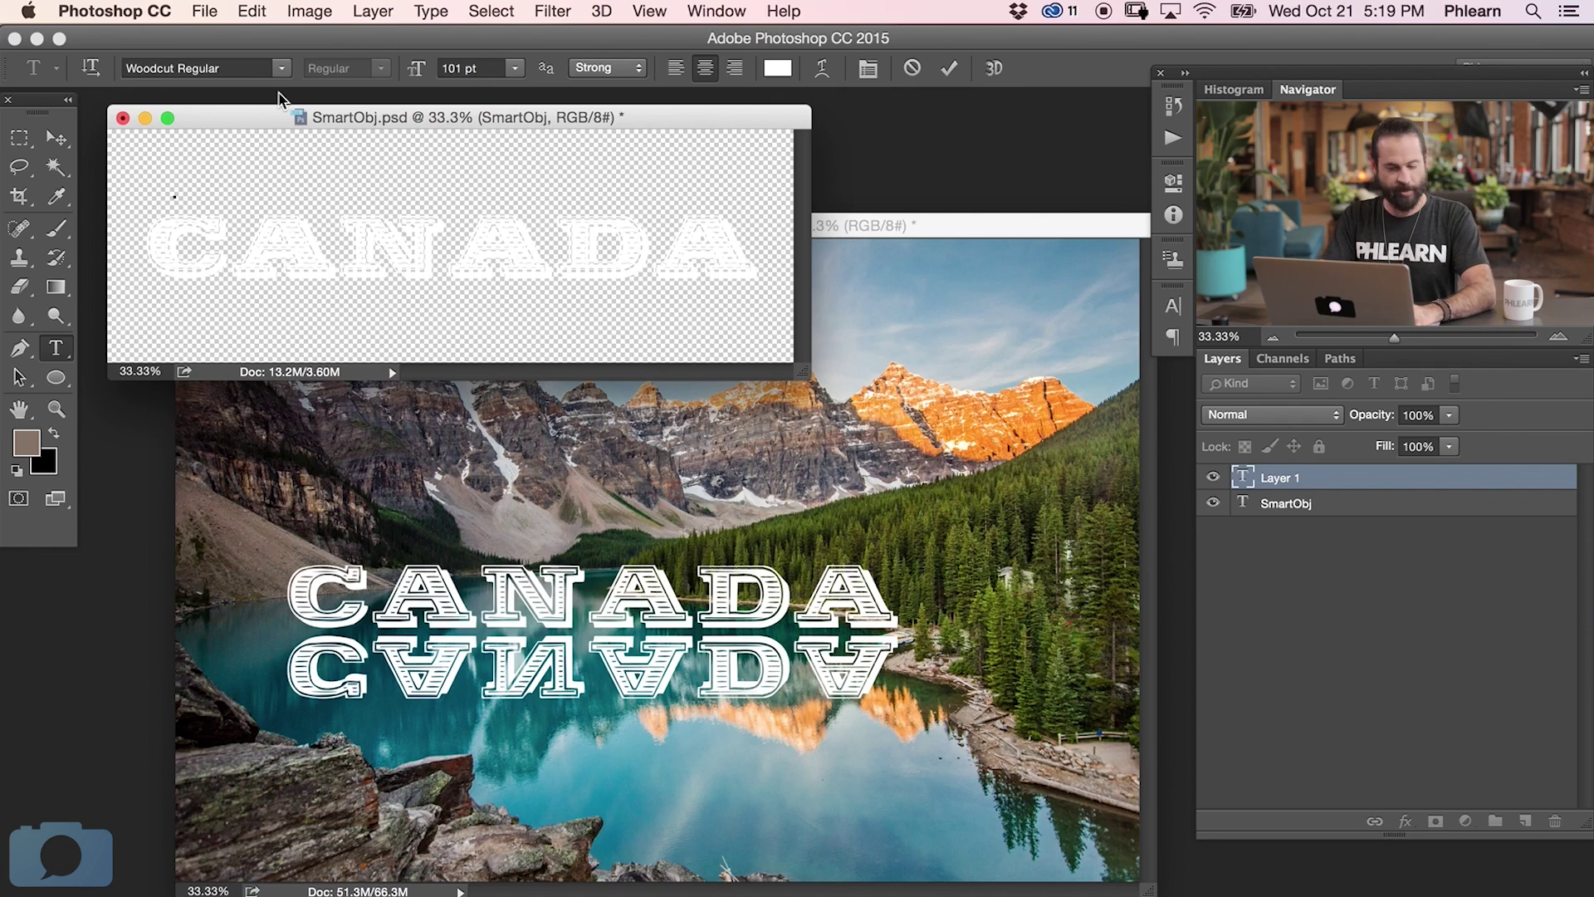
type("BEAUTIFU")
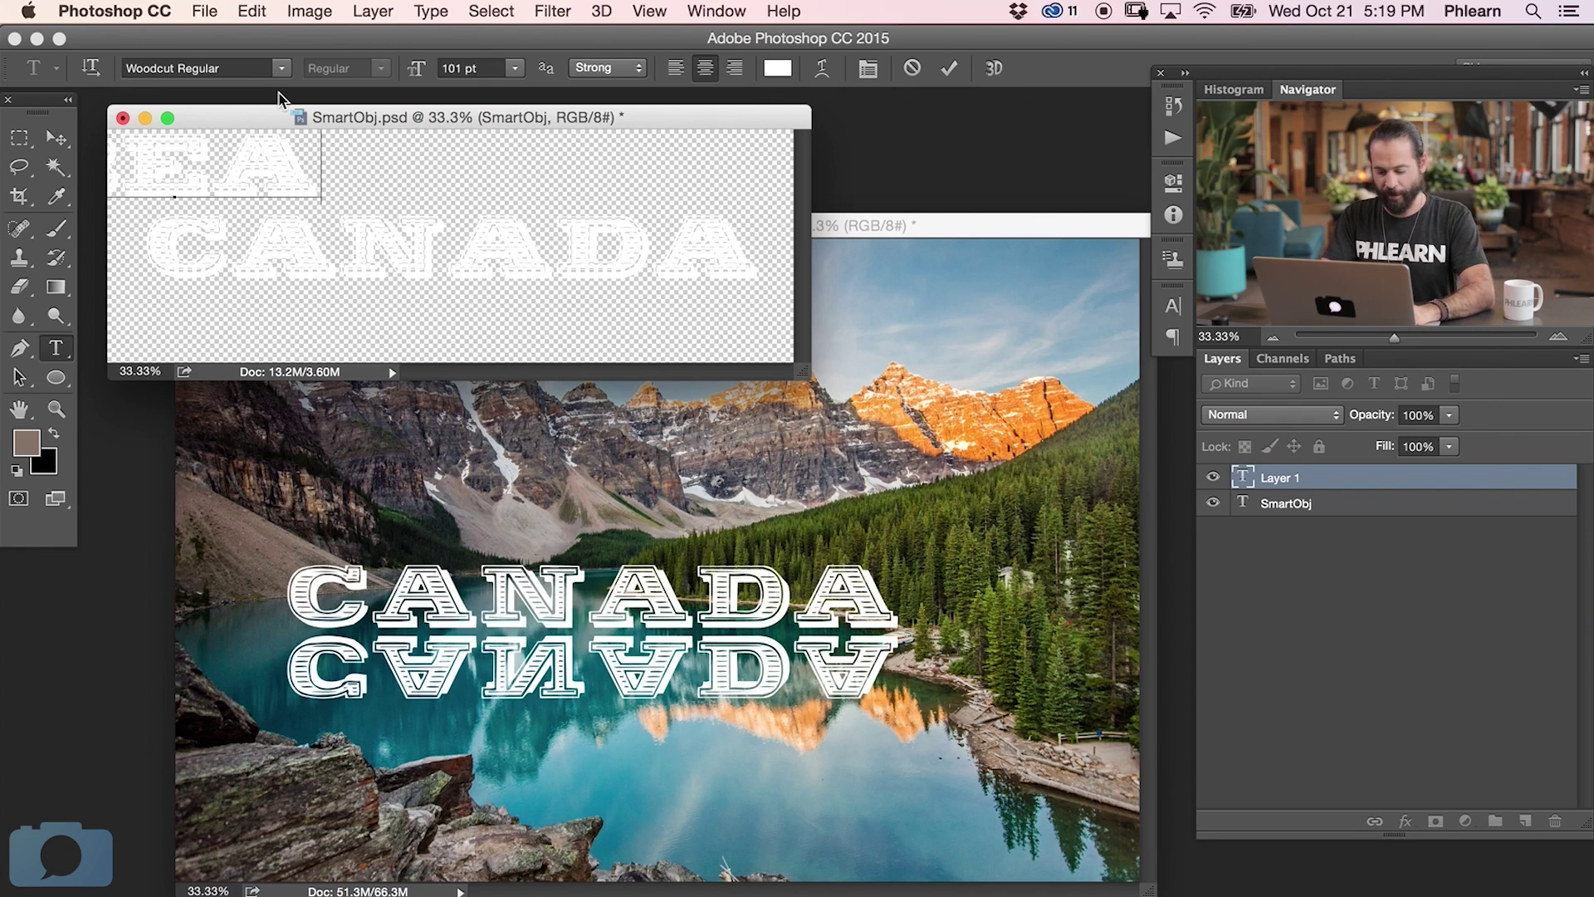
type("l")
key("super+Return")
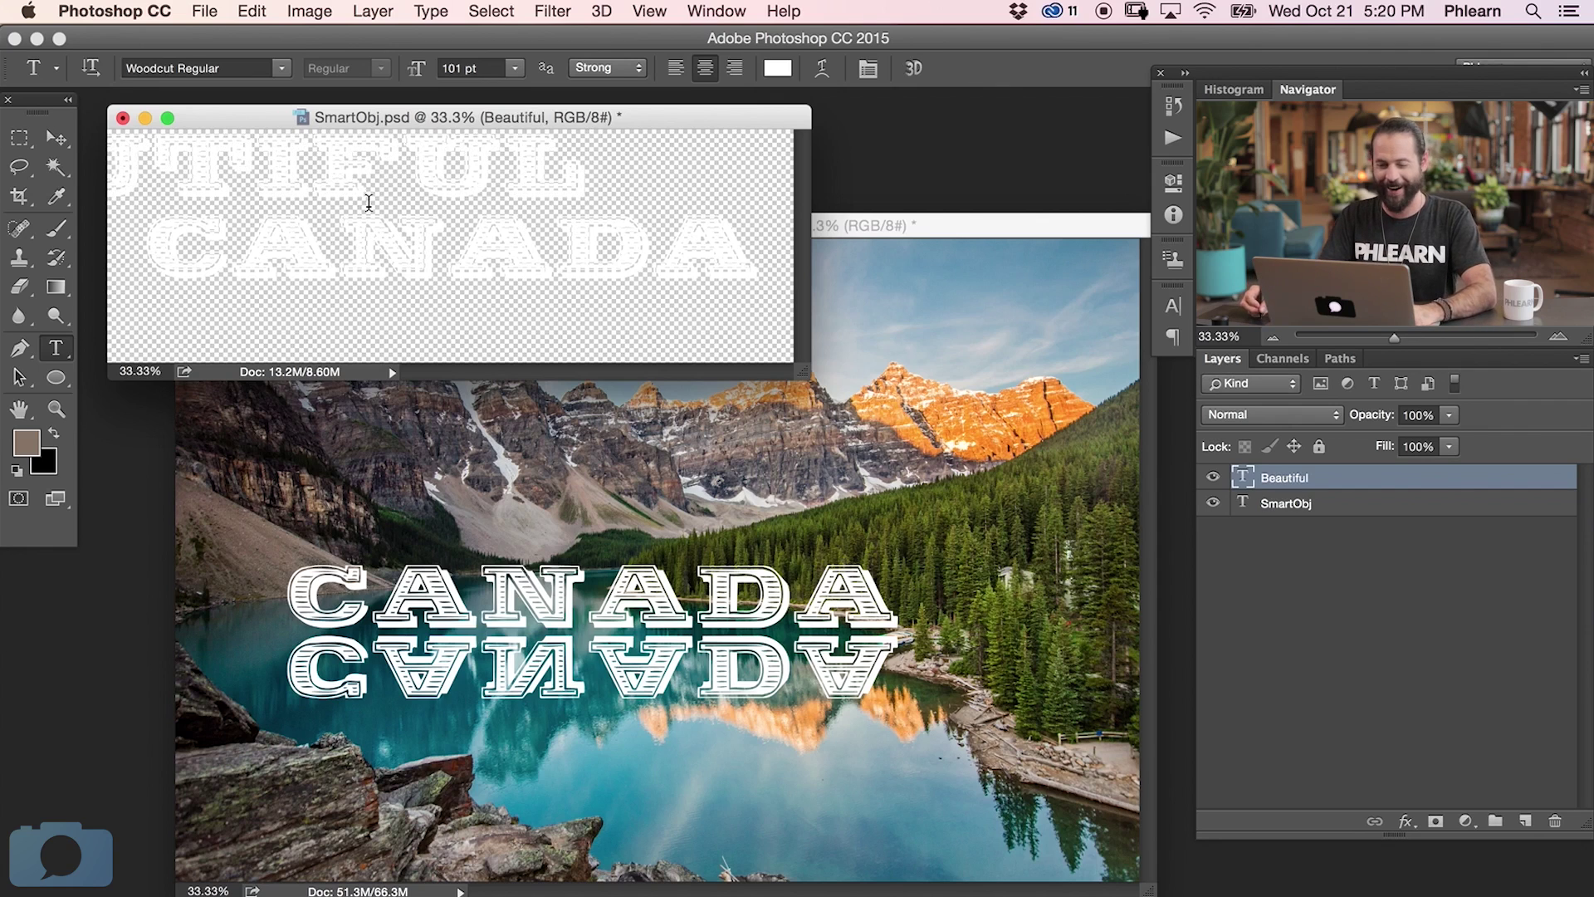
Set the BEAUTIFUL text to Helvetica Neue Regular and reduce its size
left_click(1171, 309)
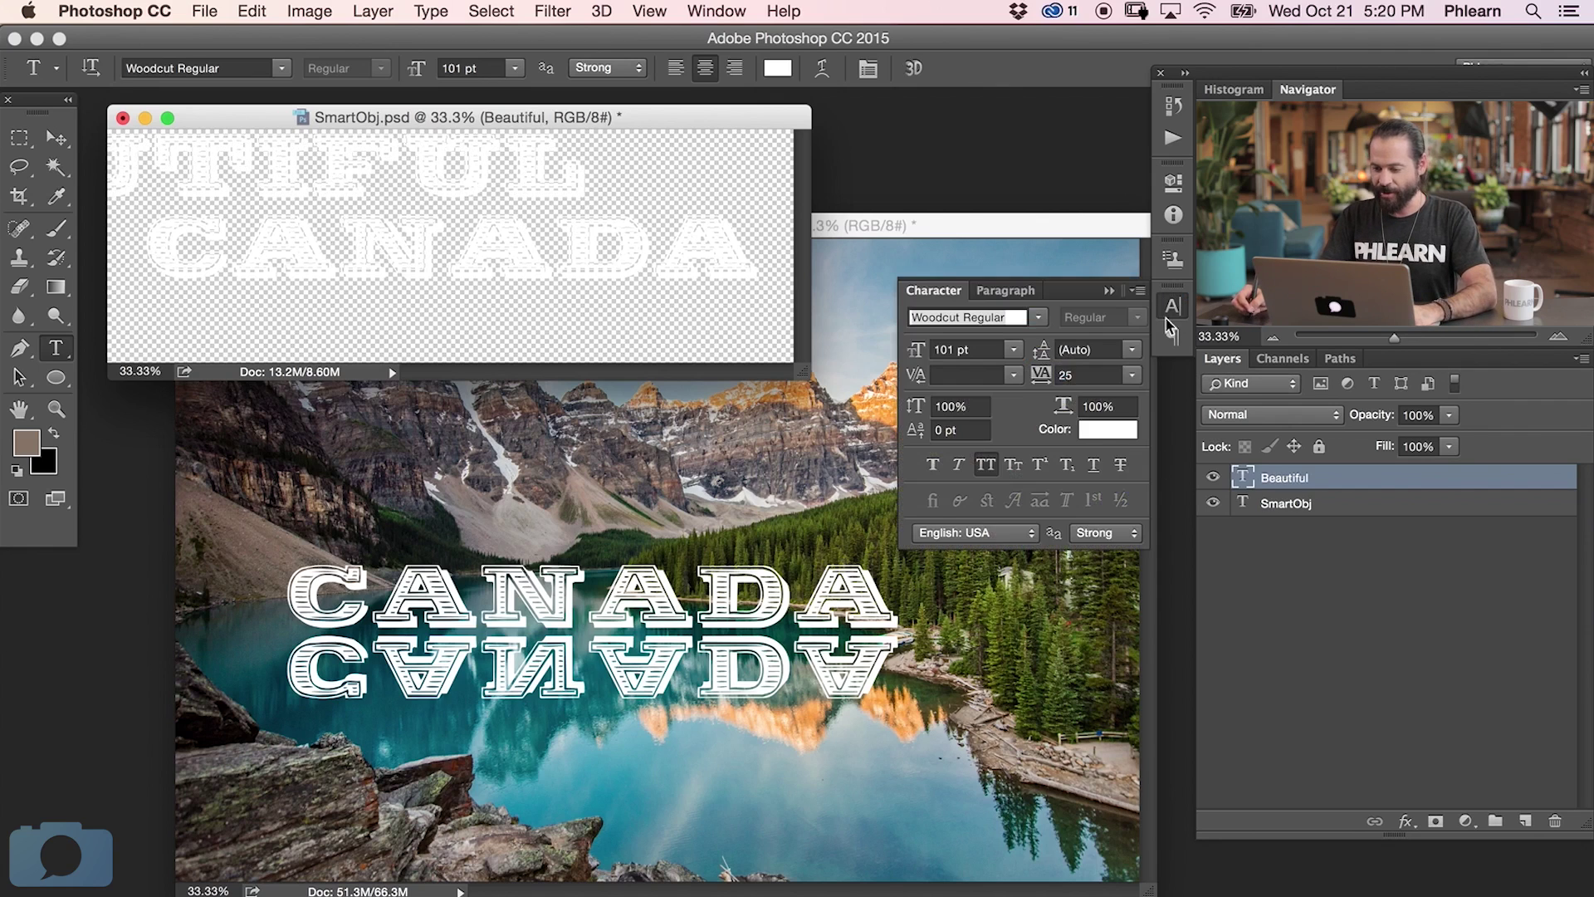
left_click(1011, 320)
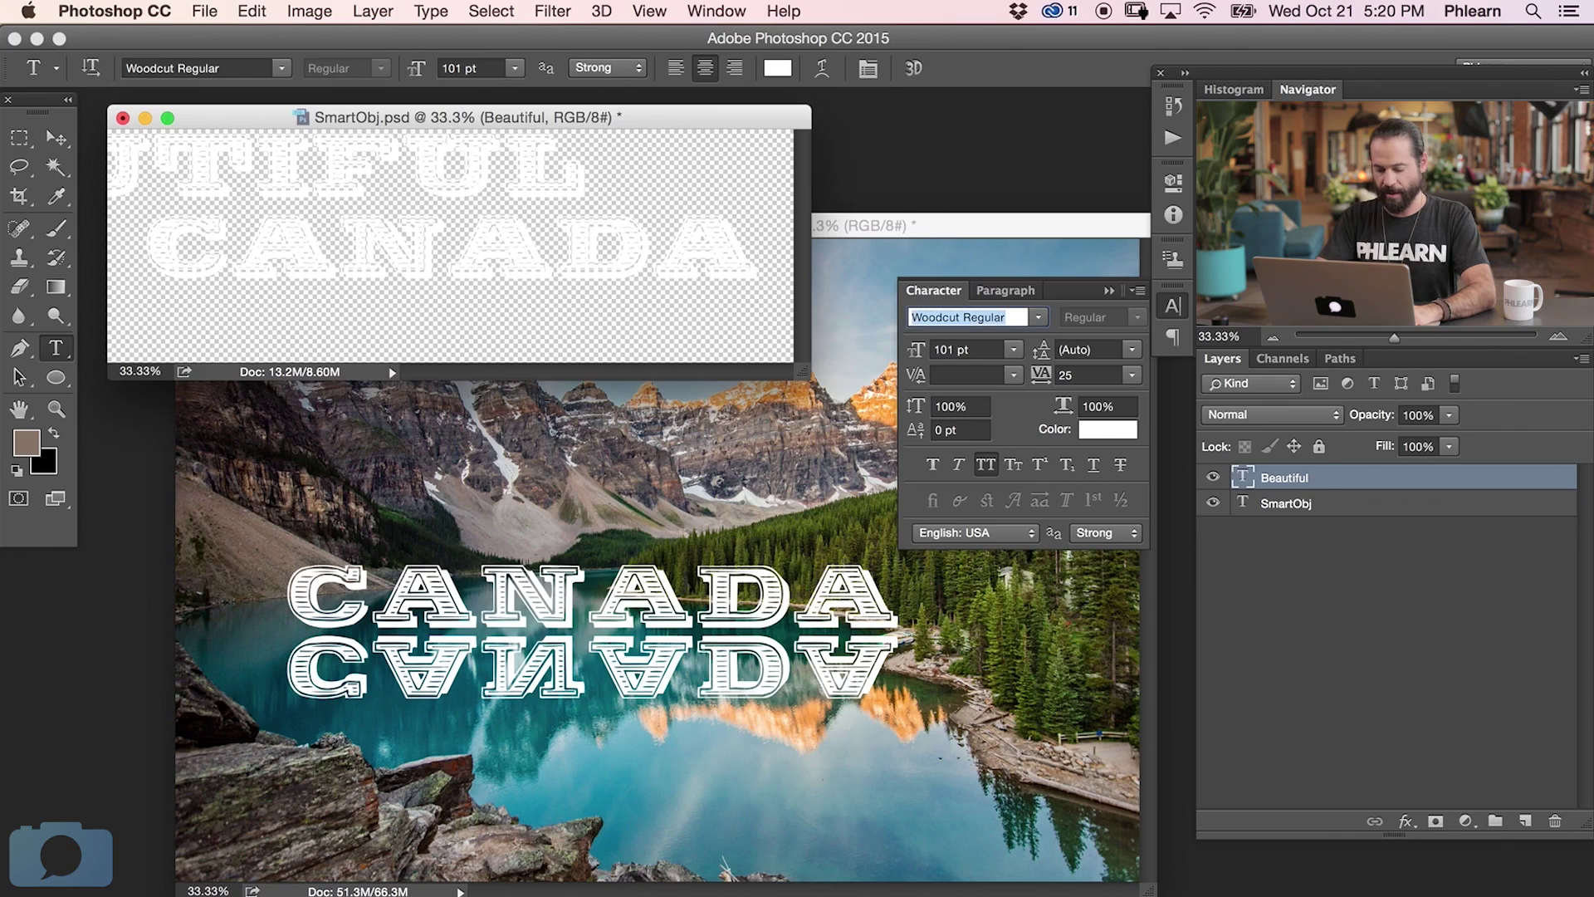
type("hel")
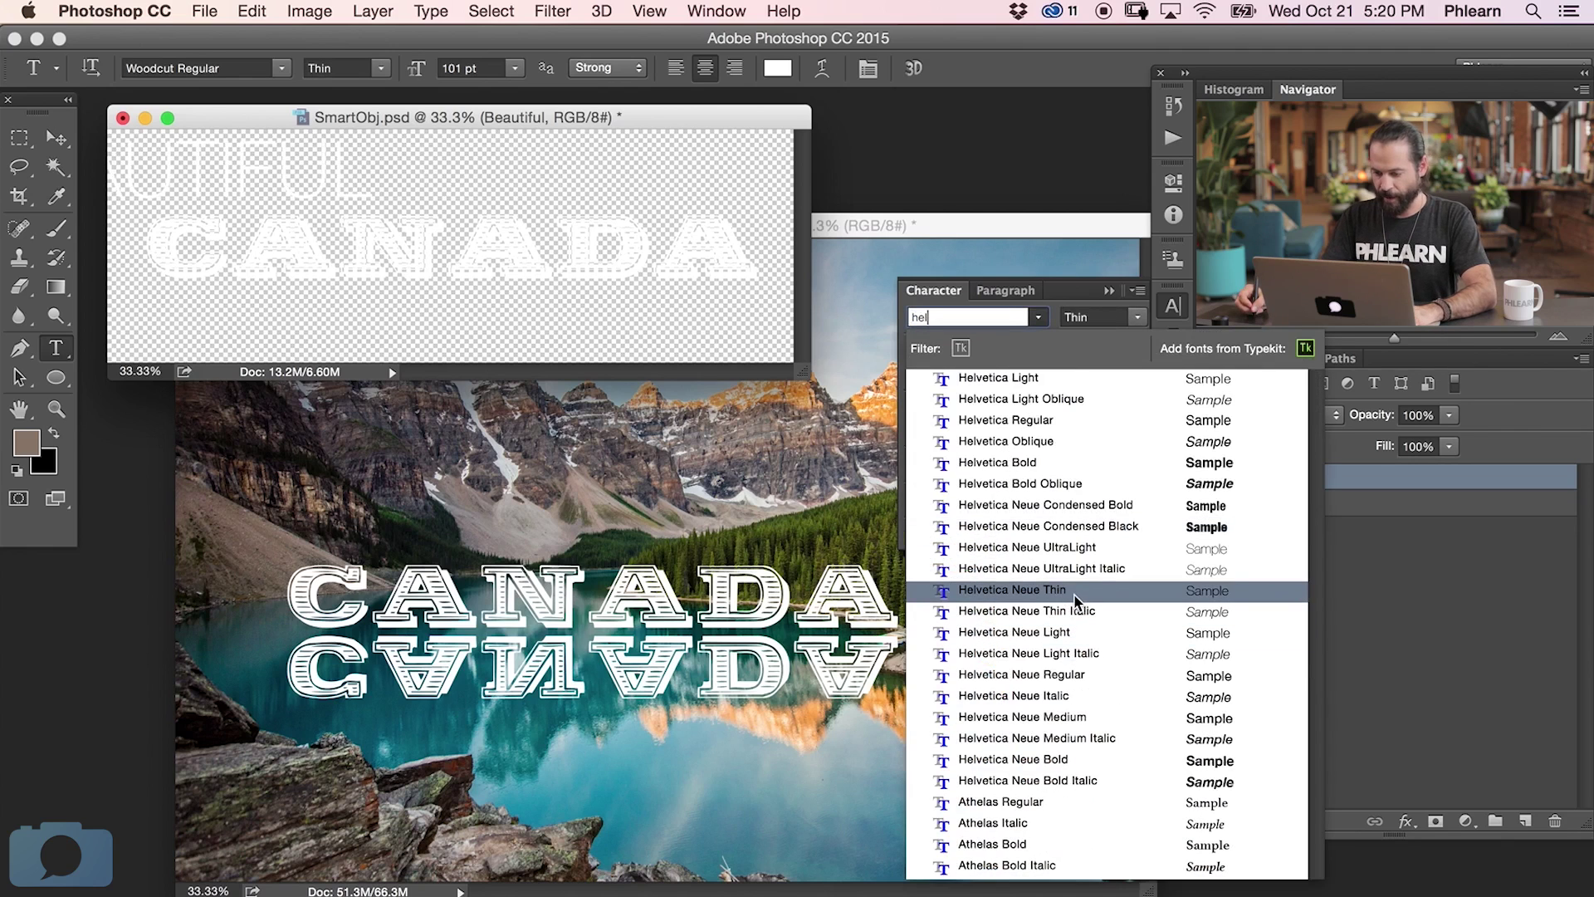
left_click(1081, 676)
mouse_move(915, 350)
left_mouse_down()
mouse_move(866, 359)
mouse_move(893, 362)
left_mouse_up()
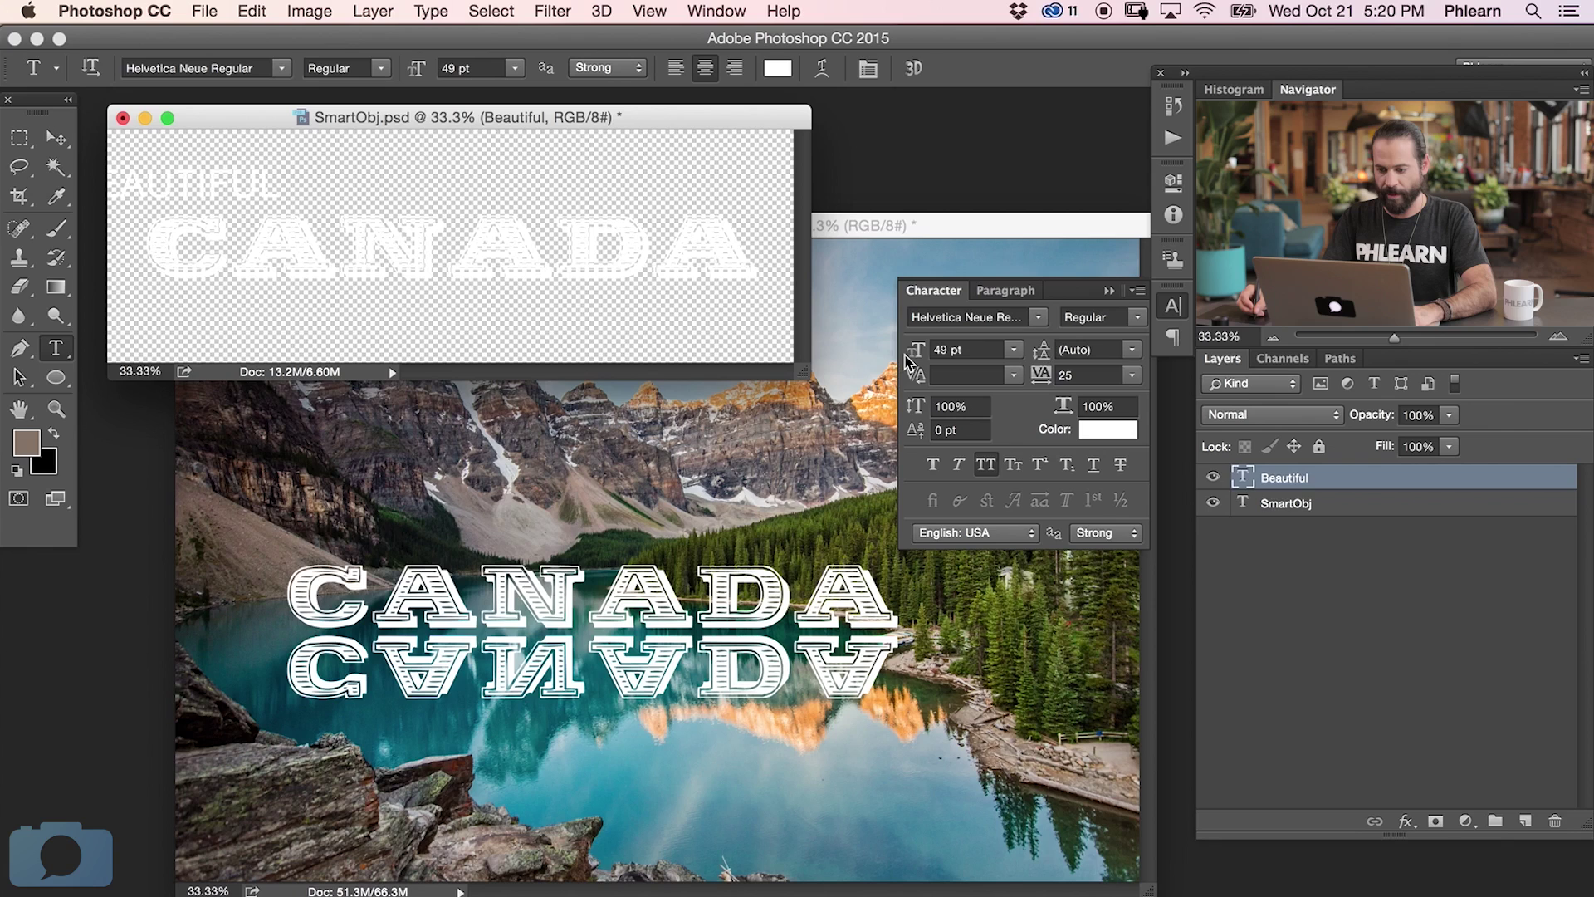
Make the text 44 pt, turn off All Caps so it reads Beautiful, and position it
left_click(72, 139)
left_click_drag(313, 213, 400, 241)
left_click_drag(919, 355, 911, 356)
left_click(984, 466)
left_click(984, 467)
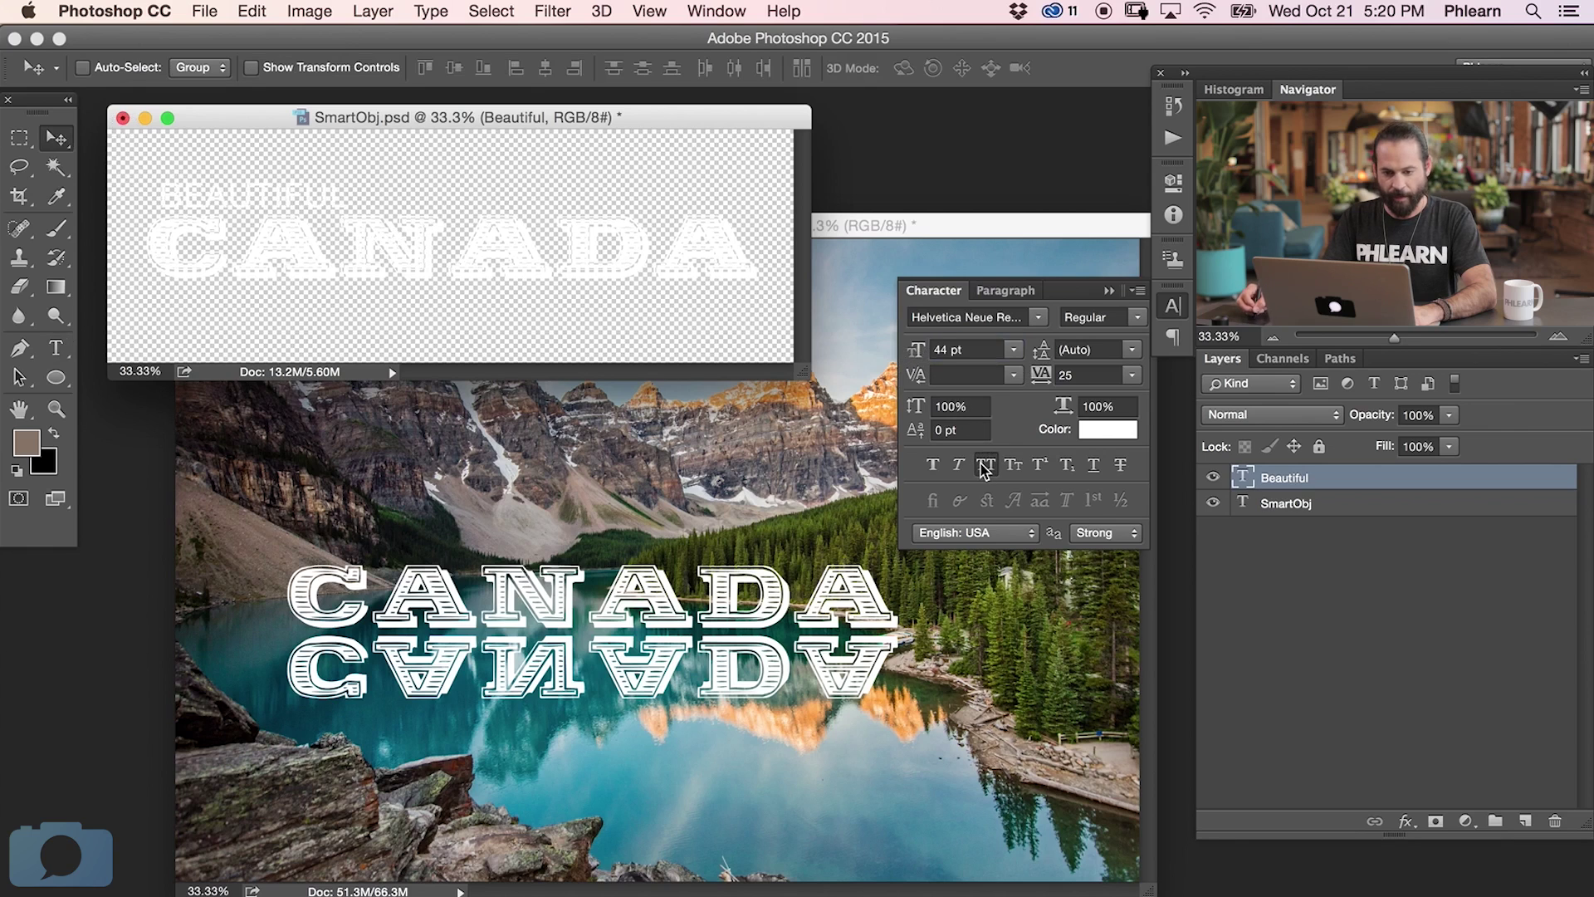
left_click(984, 467)
left_click_drag(551, 259, 528, 257)
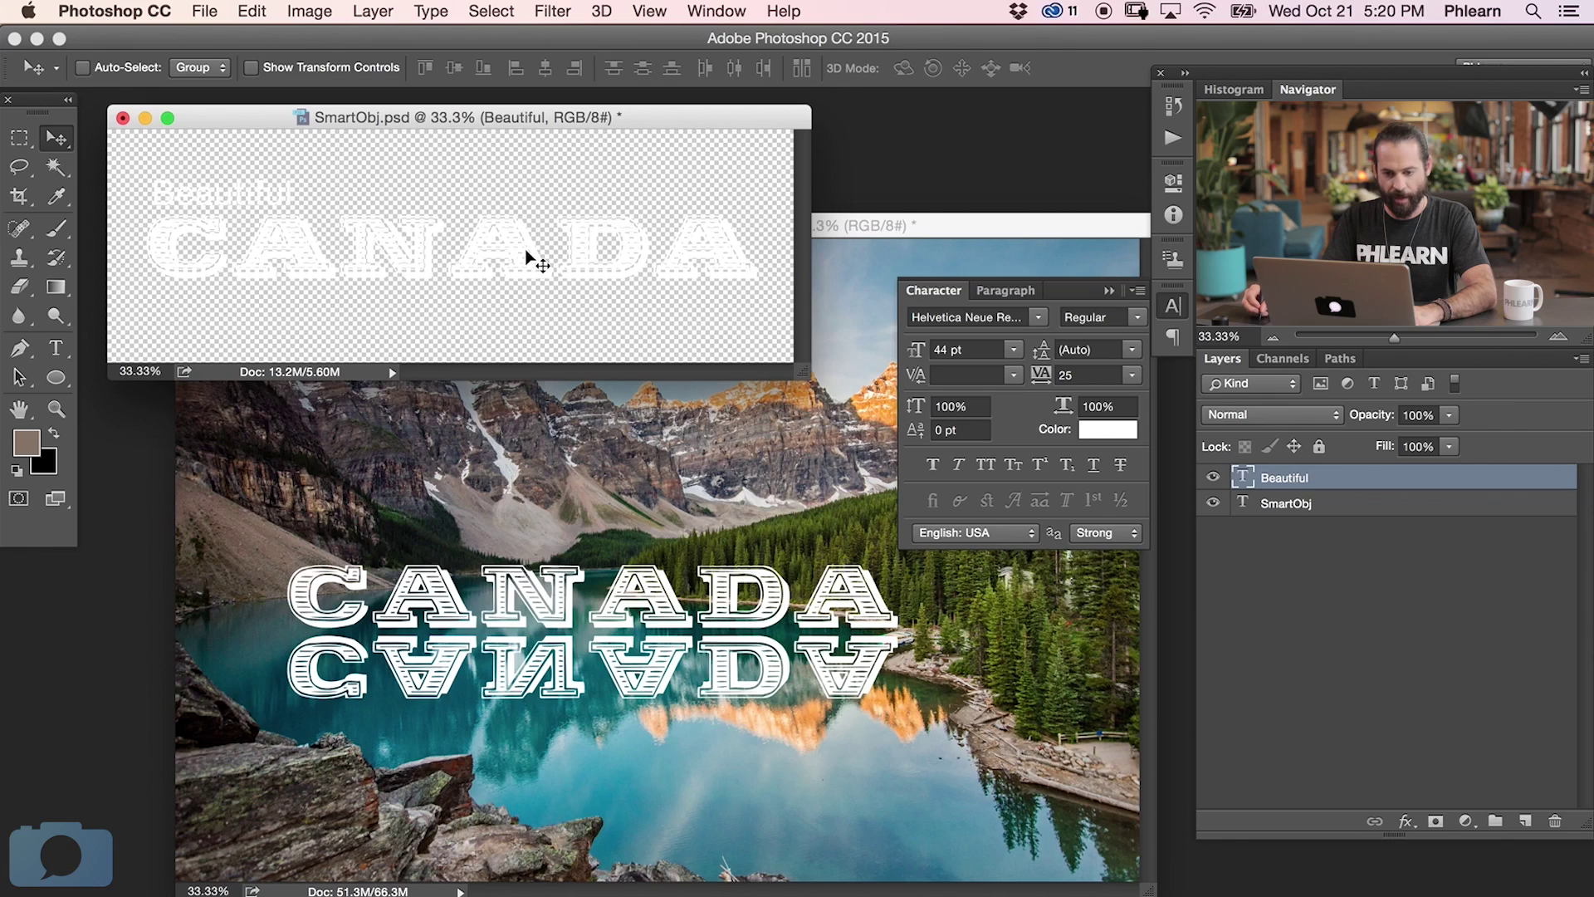
left_click(1187, 312)
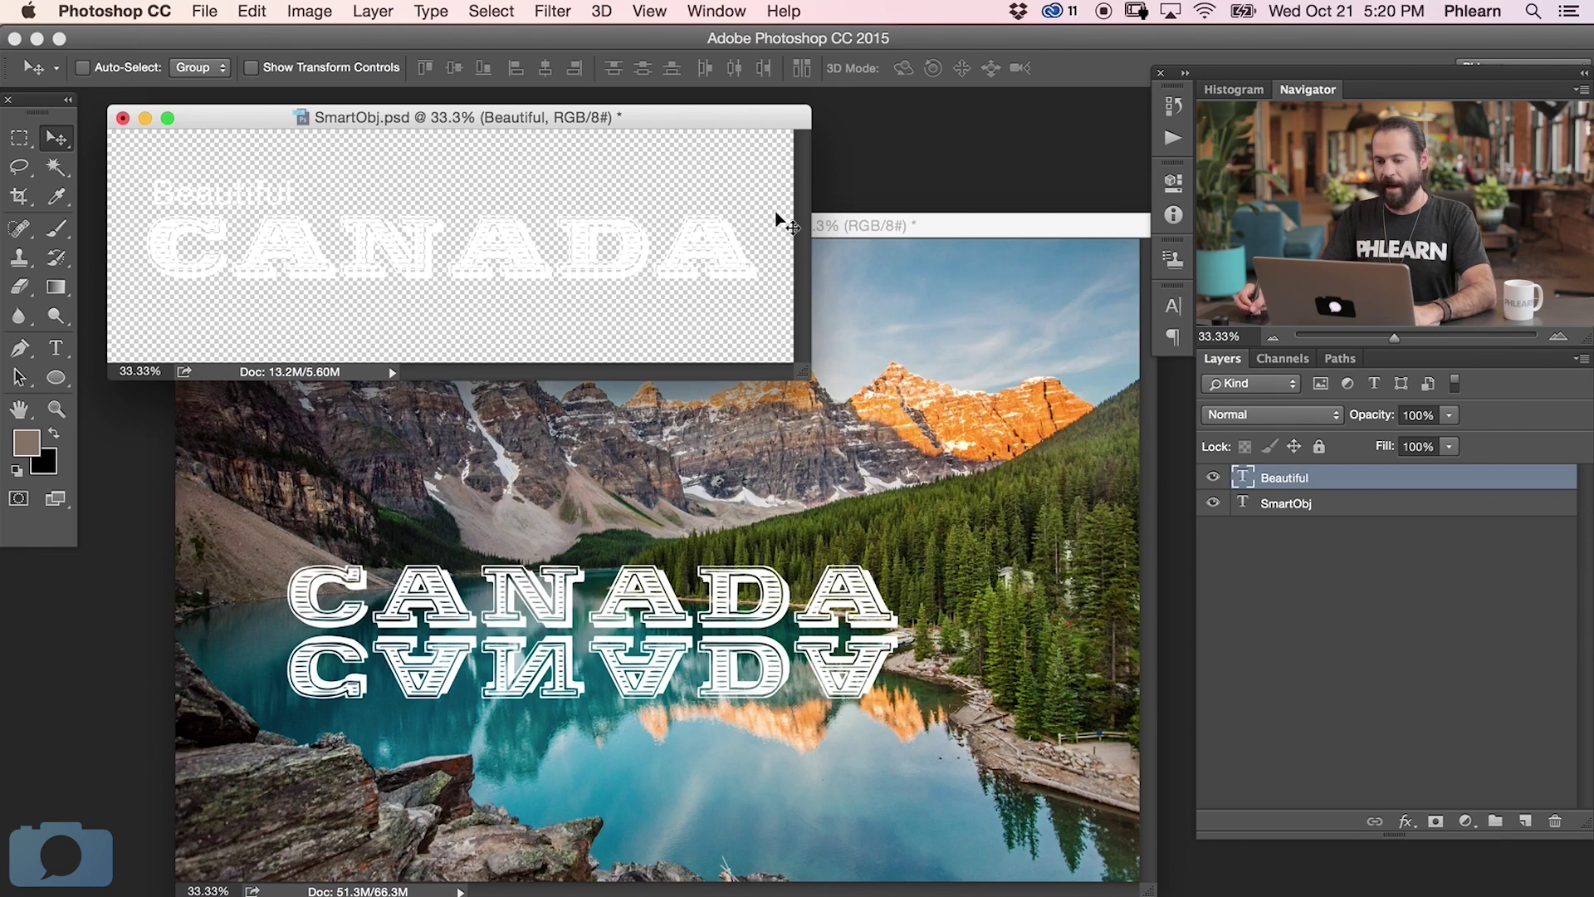
Save SmartObj.psd so the lake photo shows the Beautiful line
left_click_drag(639, 121, 629, 131)
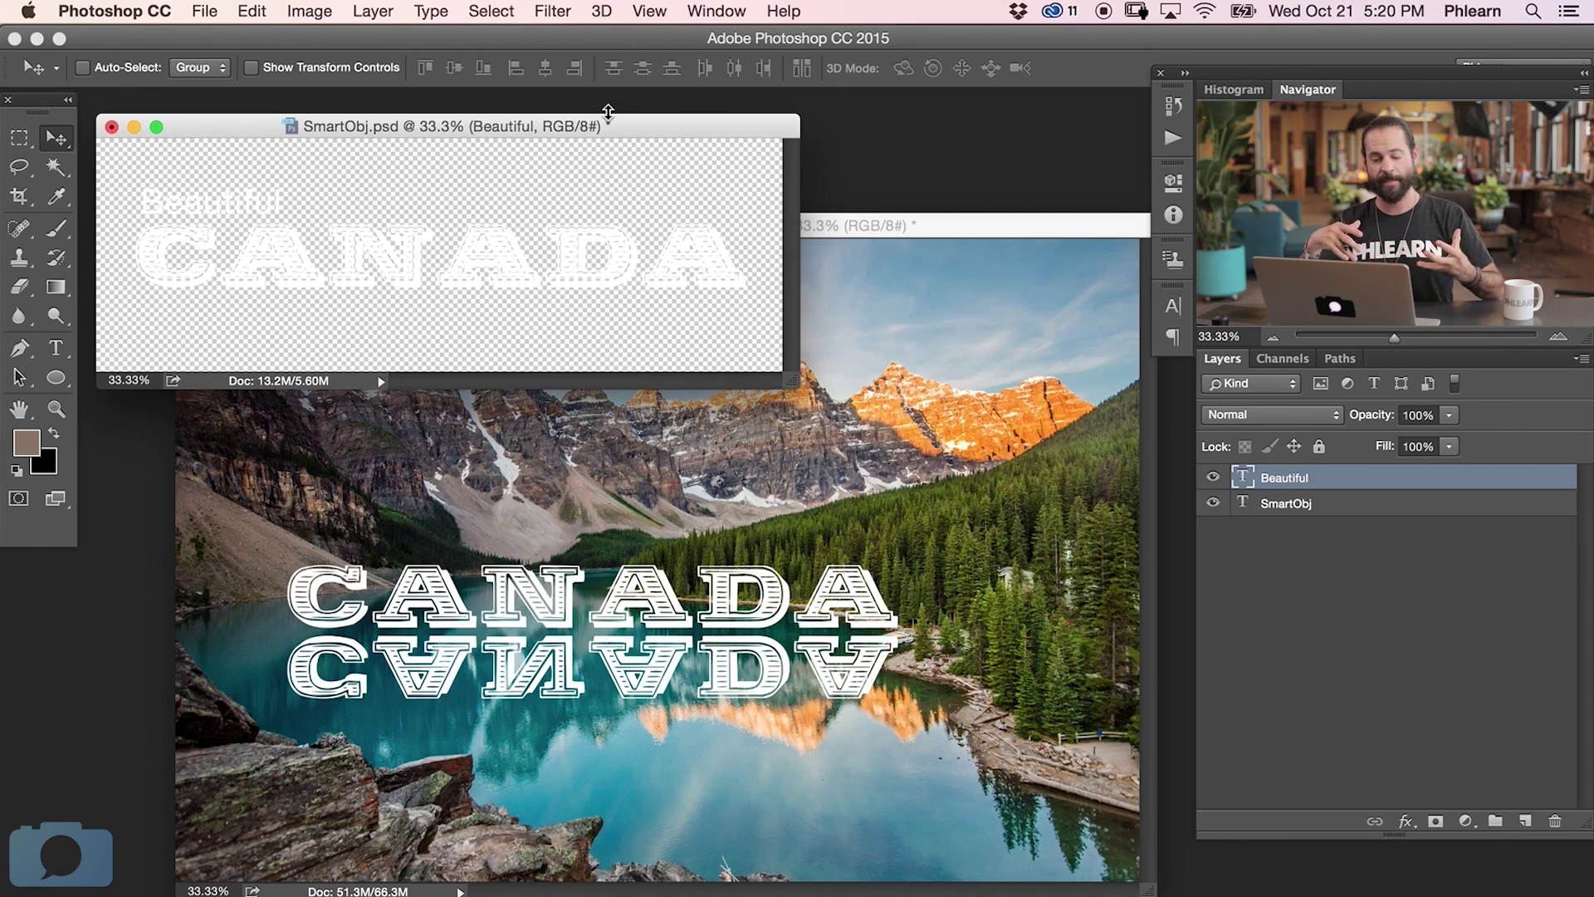
left_click_drag(665, 122, 692, 131)
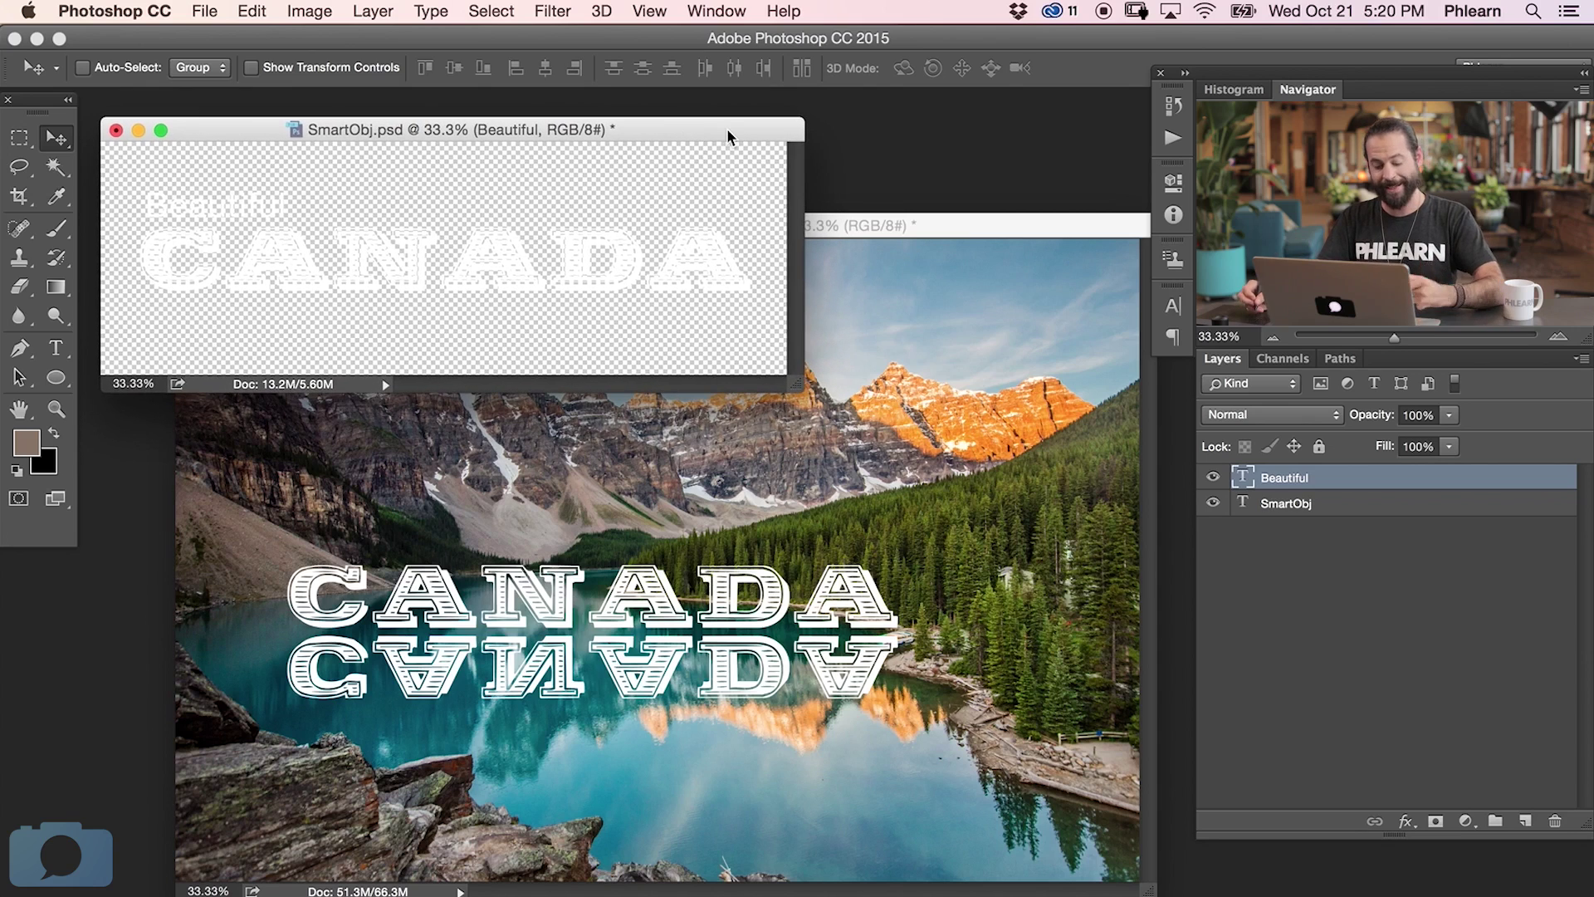
key("super+s")
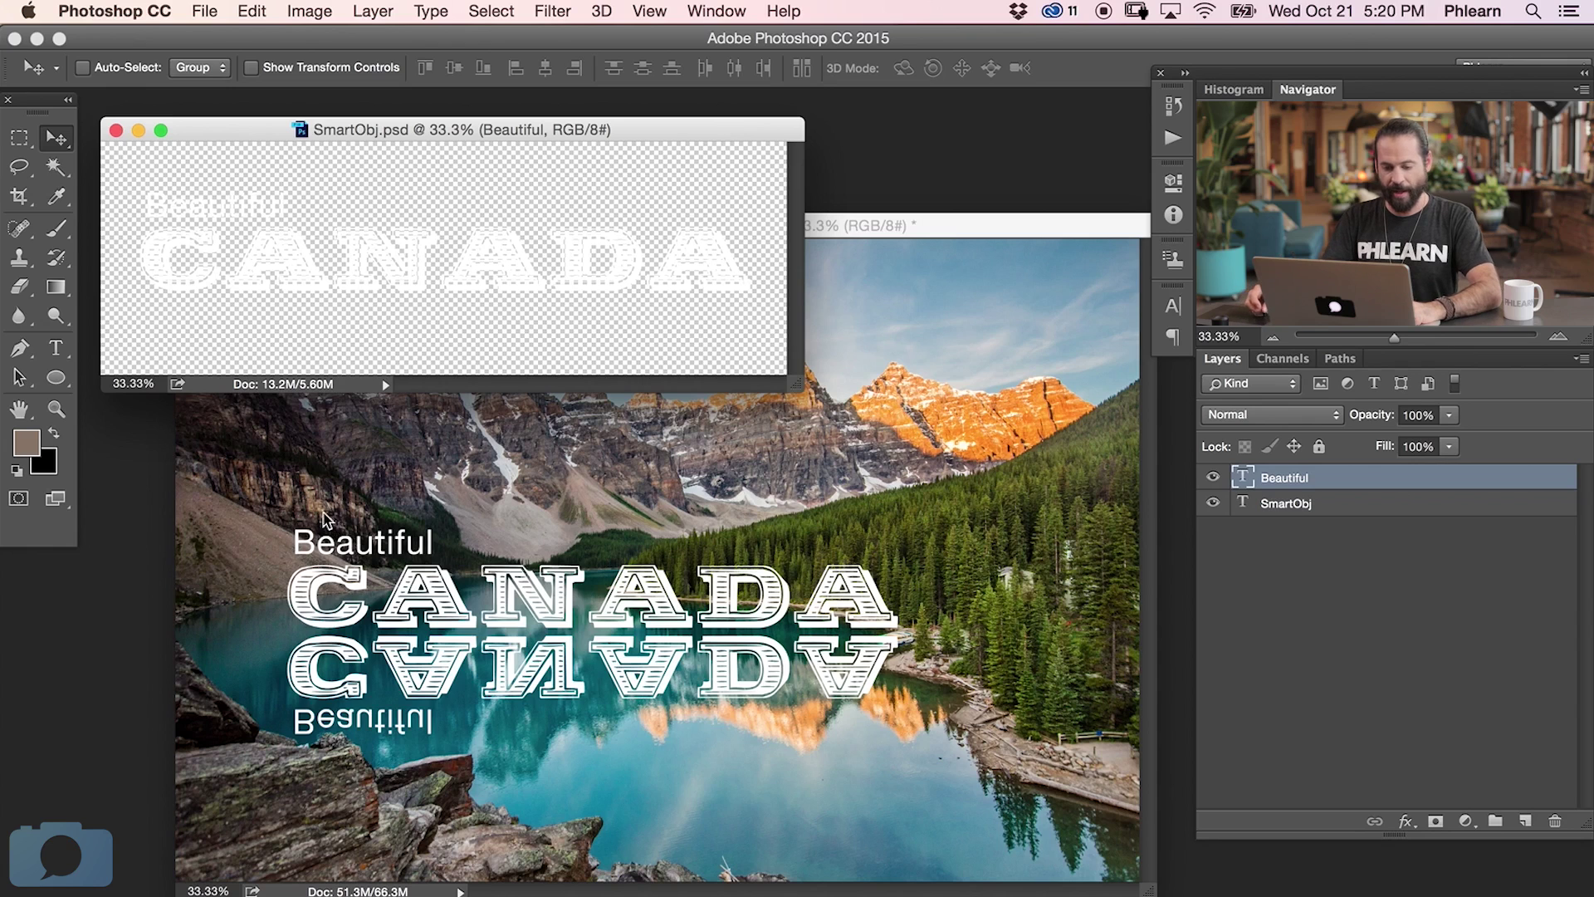
left_click(966, 218)
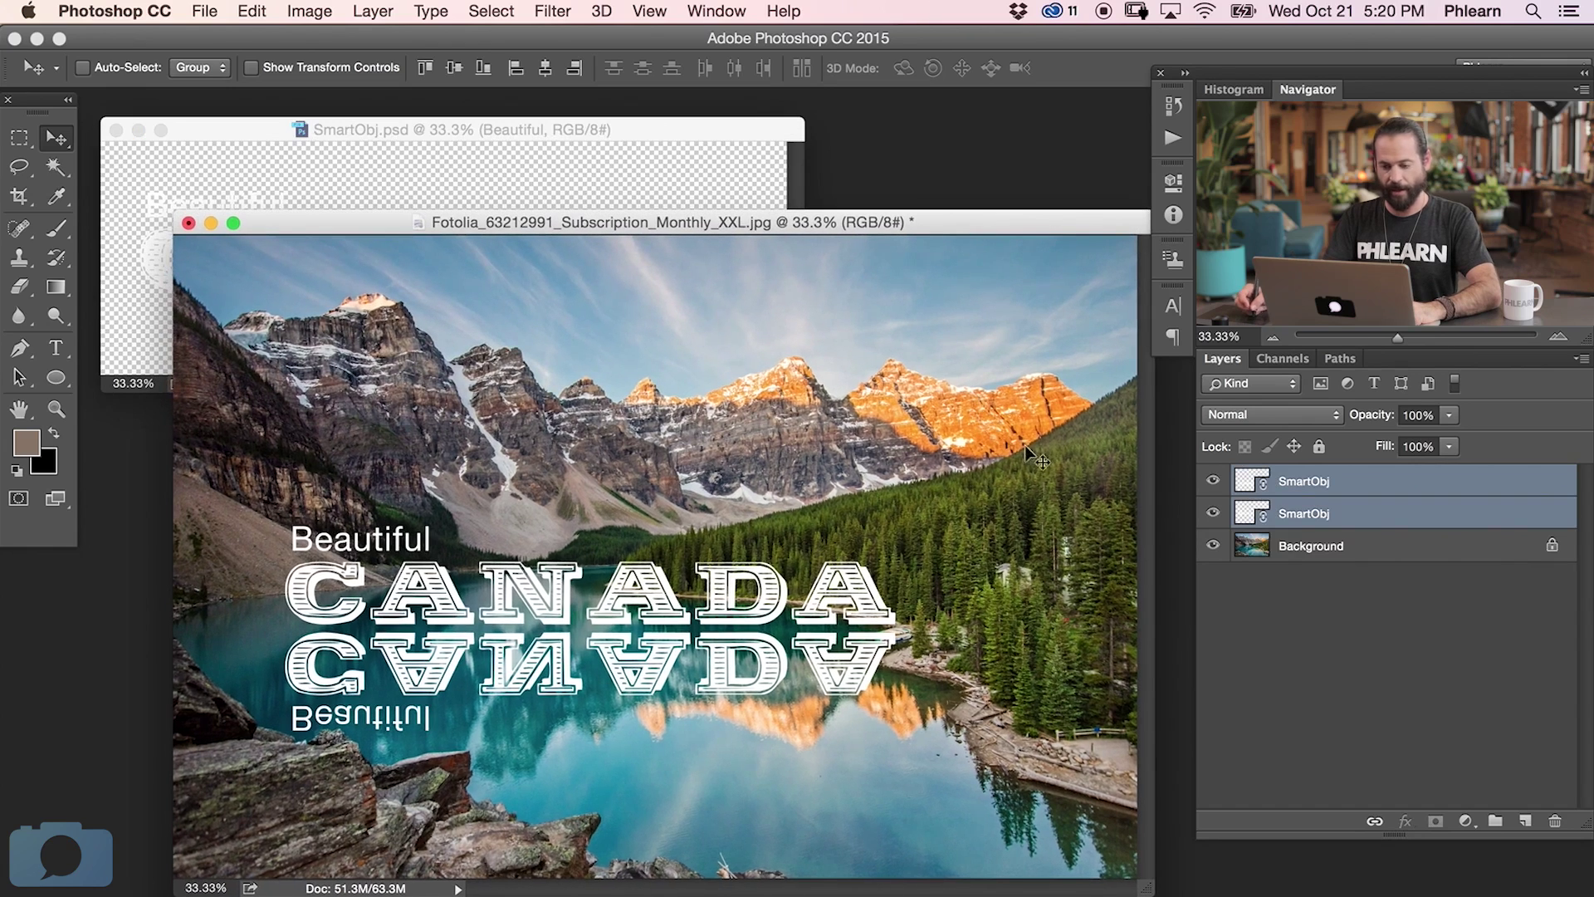
Switch the Beautiful text to All Caps, shift it right, and save
left_click(667, 129)
left_click(1173, 307)
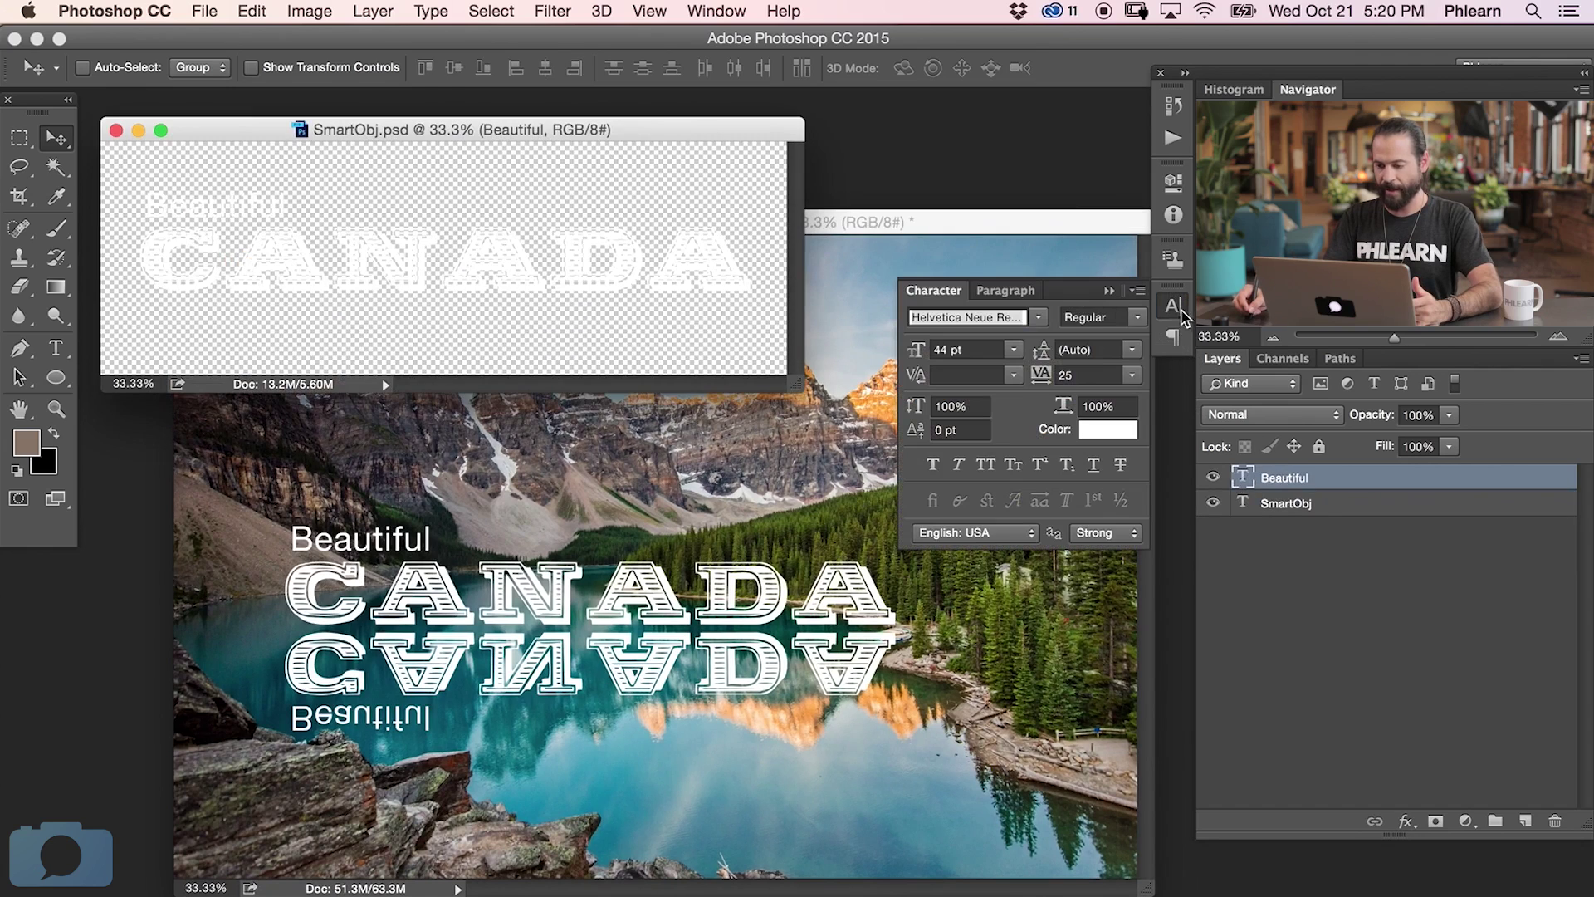
left_click(985, 464)
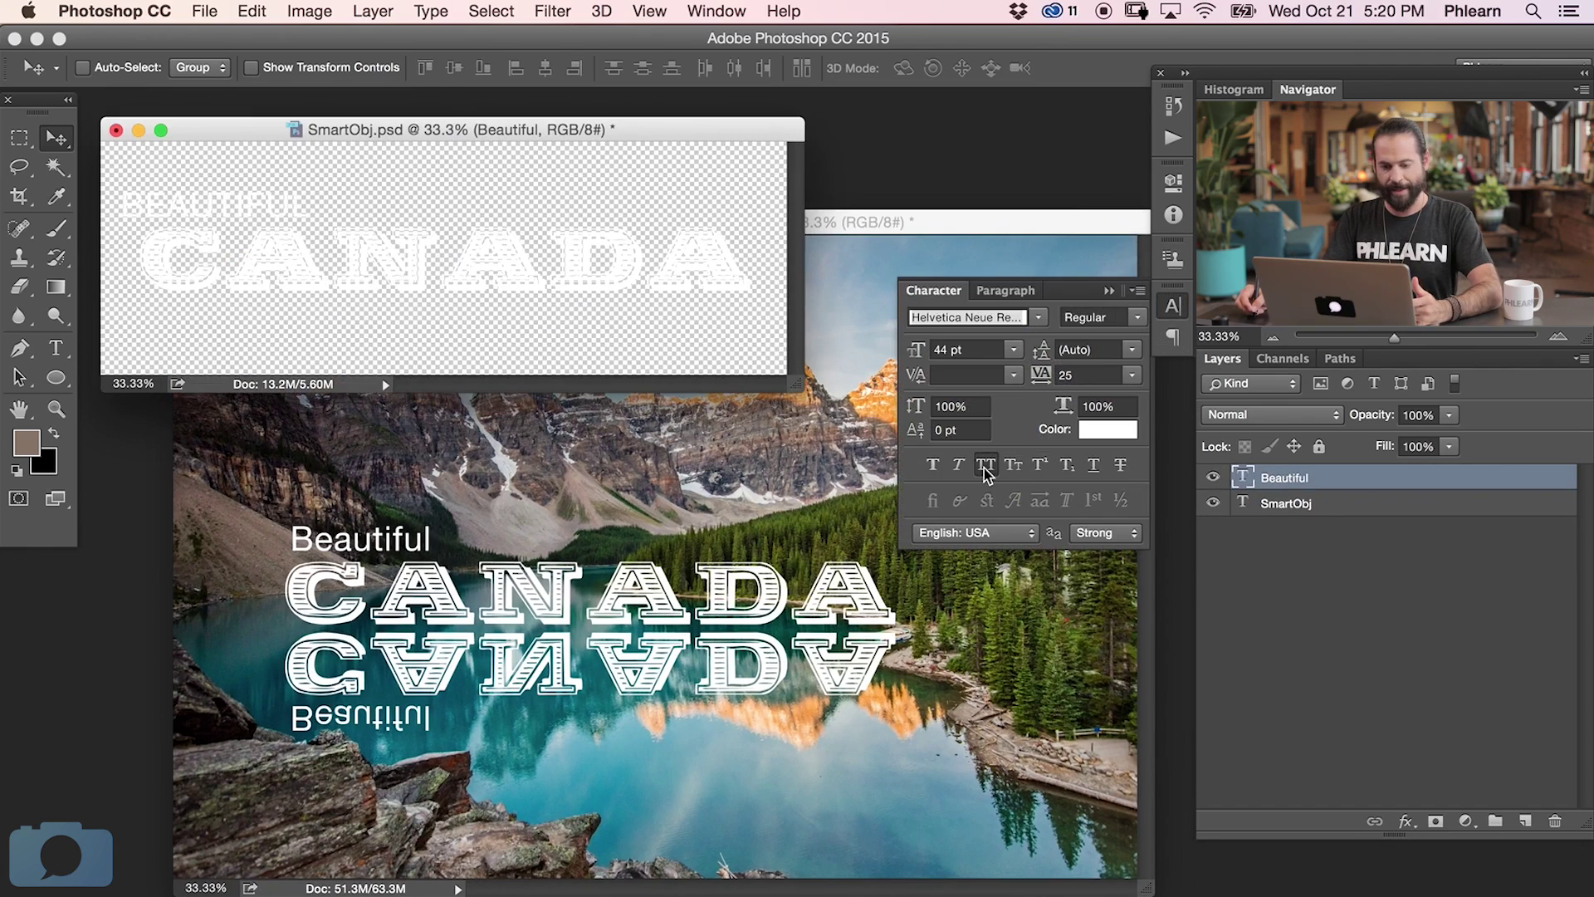
left_click_drag(504, 259, 528, 259)
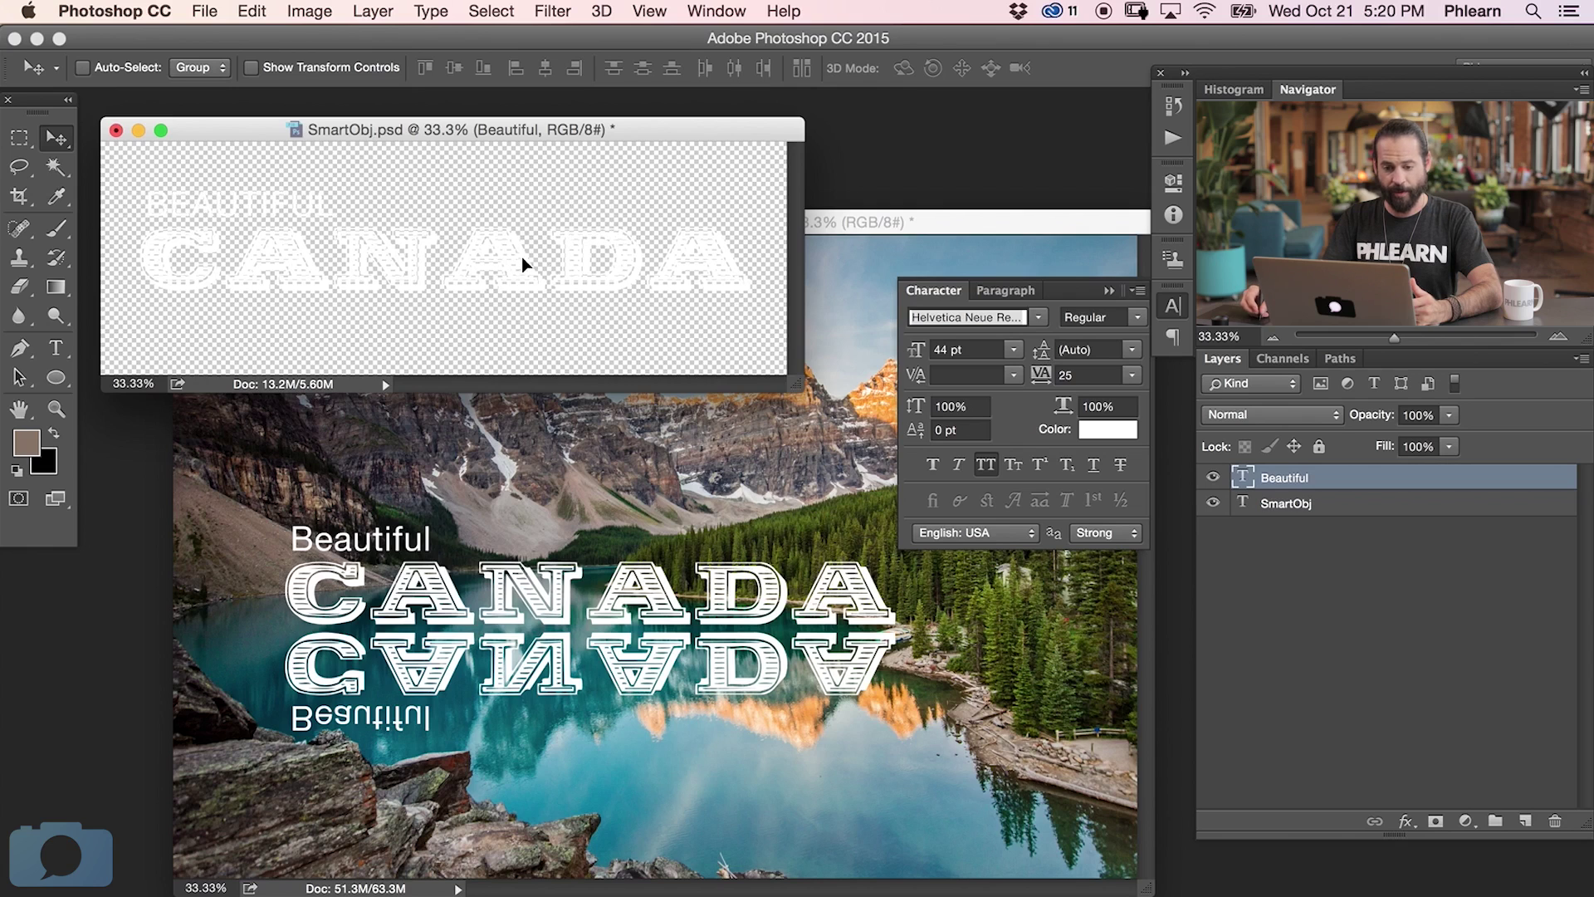
left_click_drag(999, 248, 998, 245)
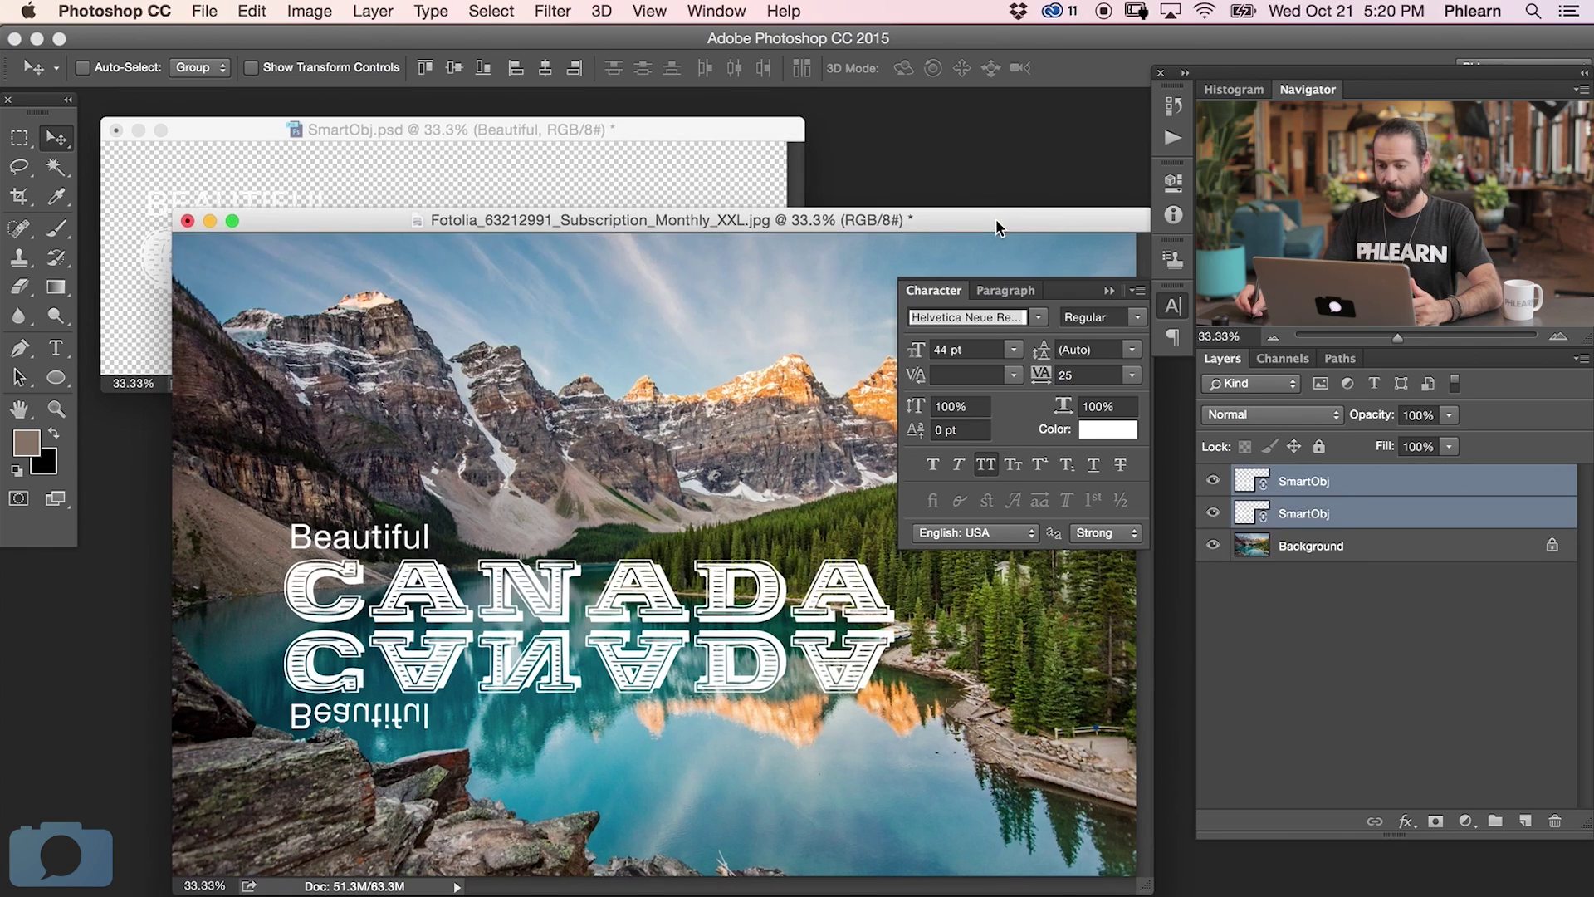
left_click(755, 137)
key("super+s")
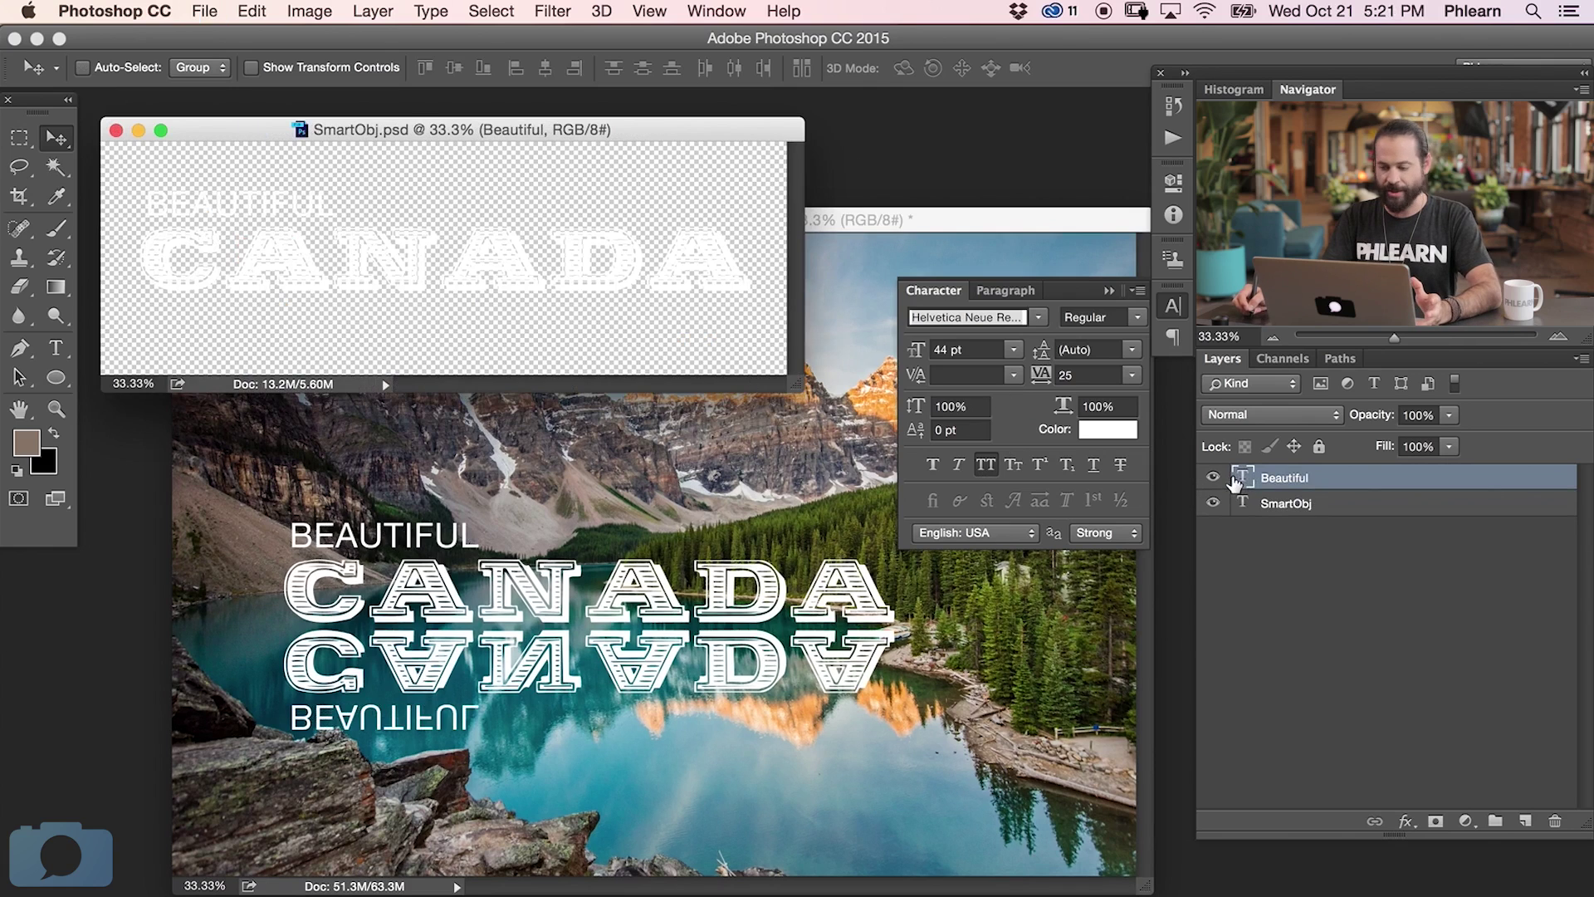
Retype the text above CANADA as WELCOME TO
double_click(1242, 479)
key("Escape")
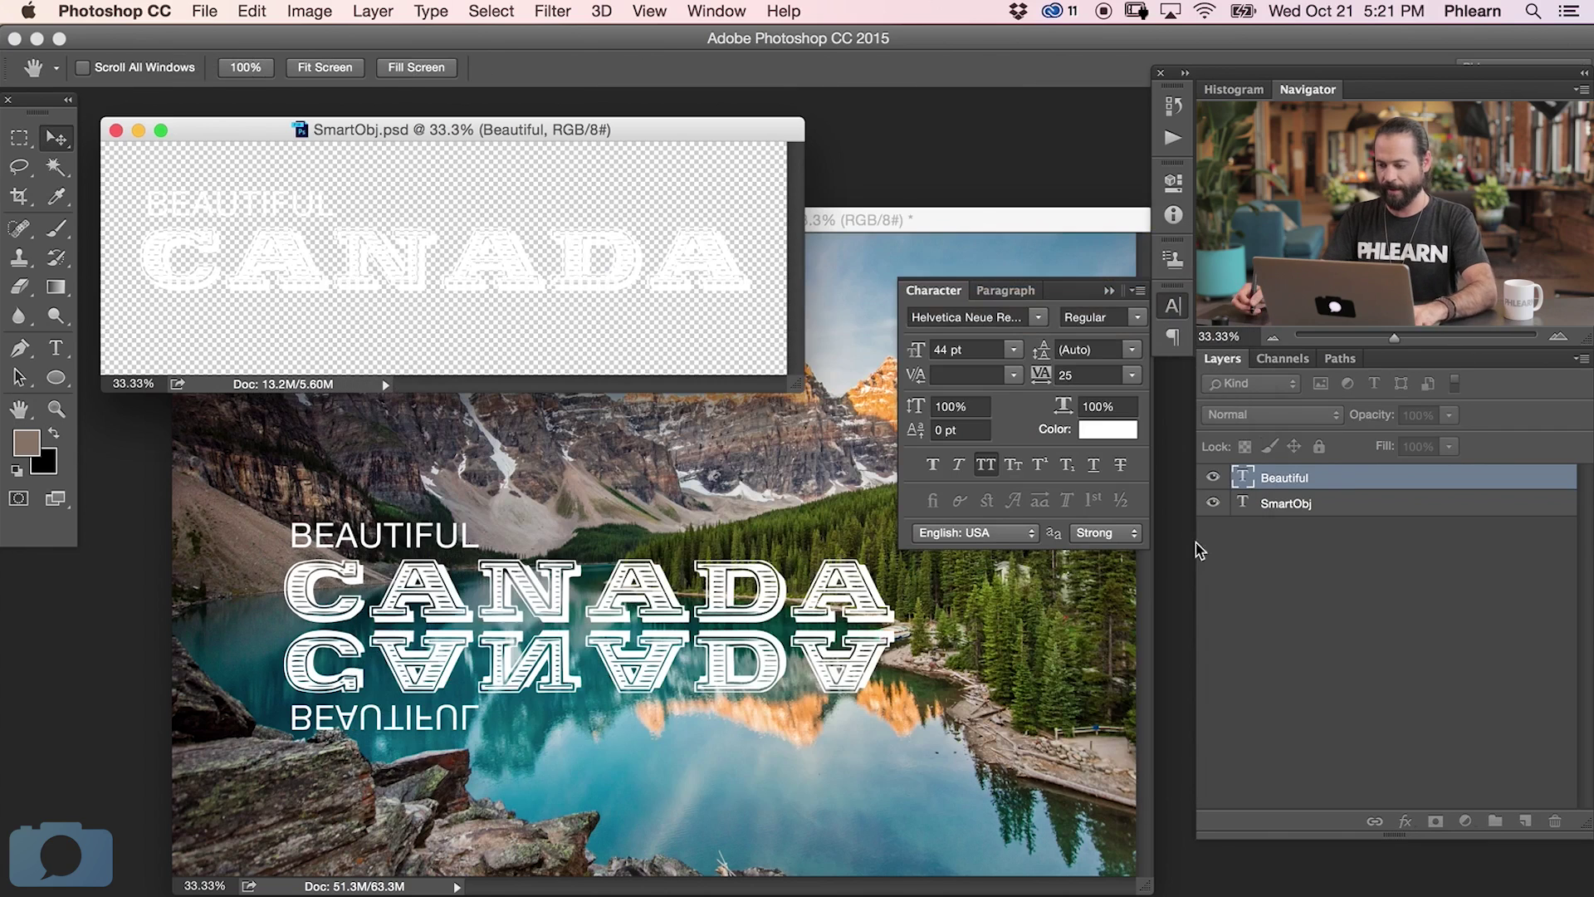
double_click(1243, 479)
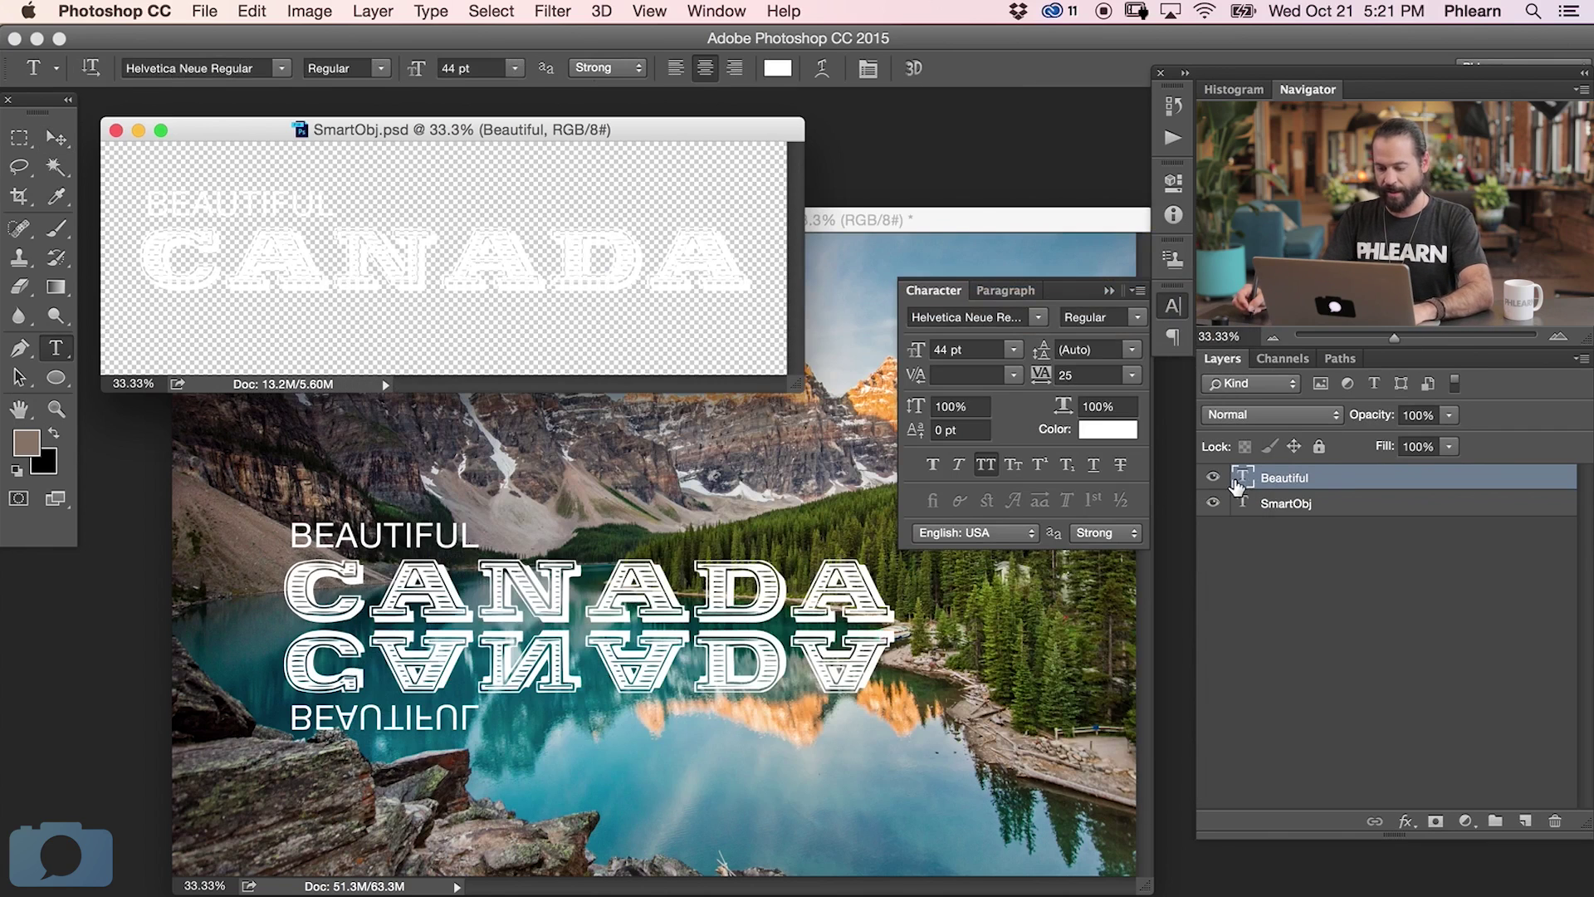
type("WE")
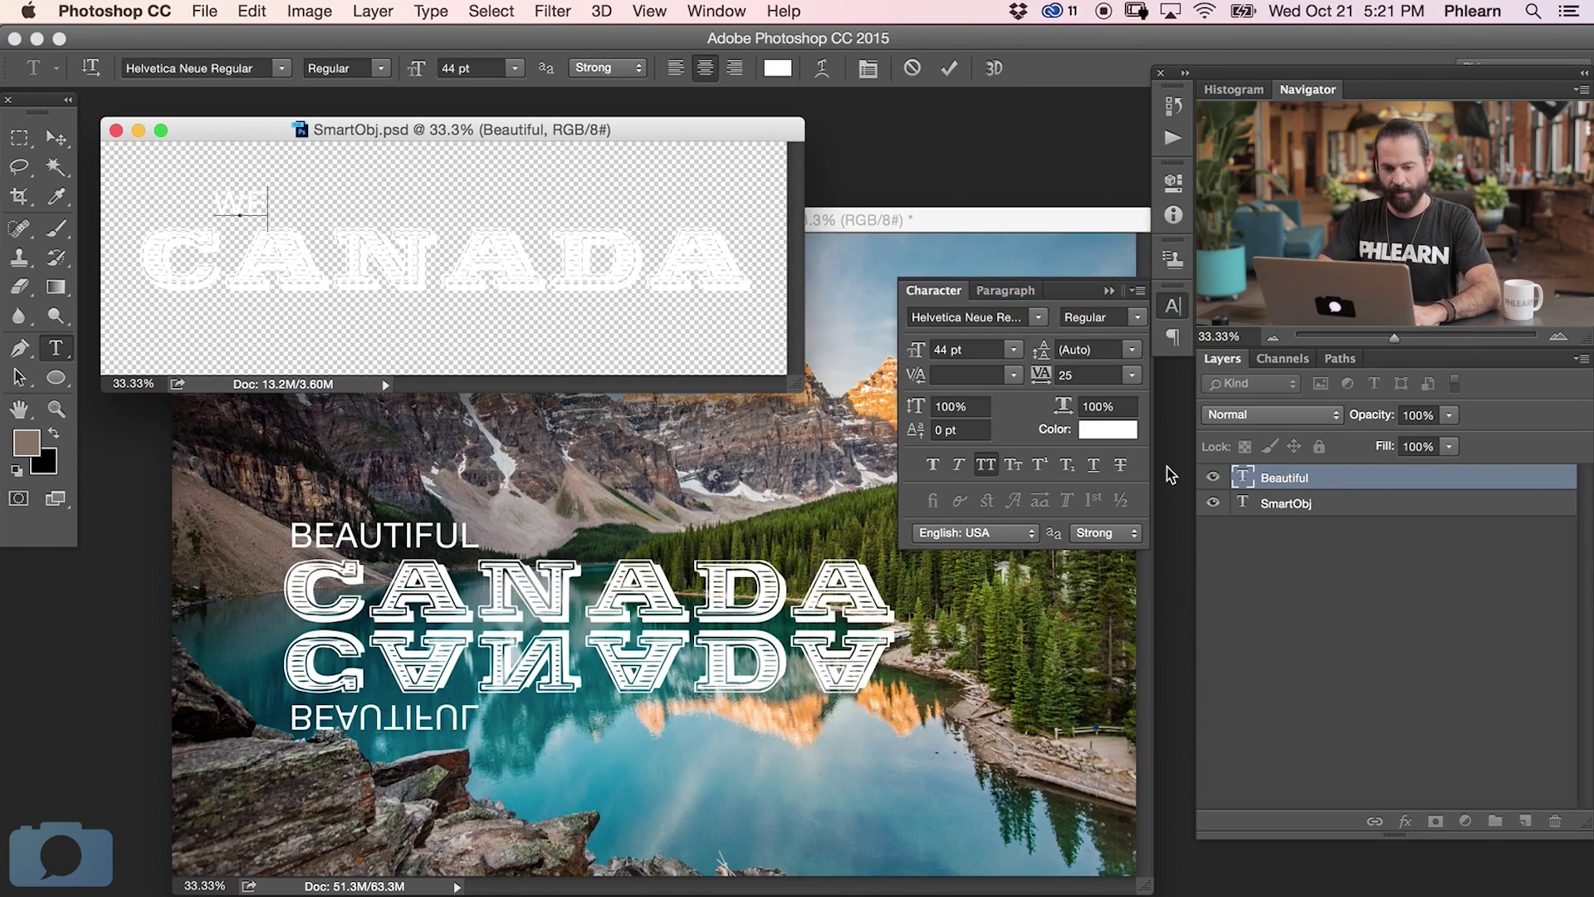
type("LCOME")
key("BackSpace")
type("TO")
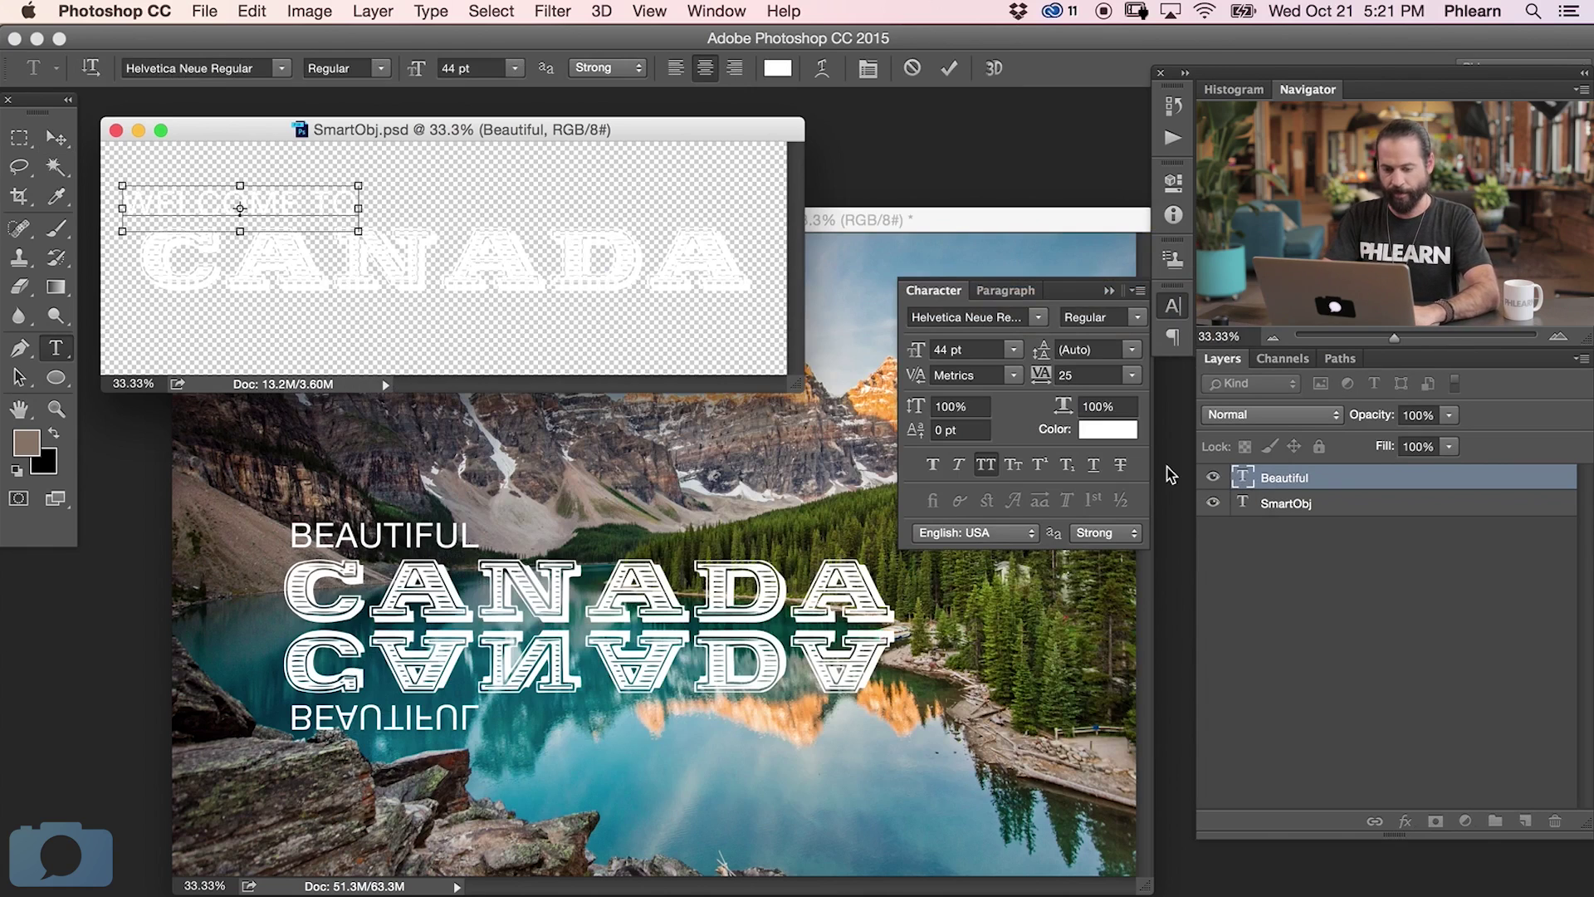
key("super+Return")
Shrink WELCOME TO to 36 pt, nudge it into place, and save the smart object
left_click_drag(917, 357, 911, 358)
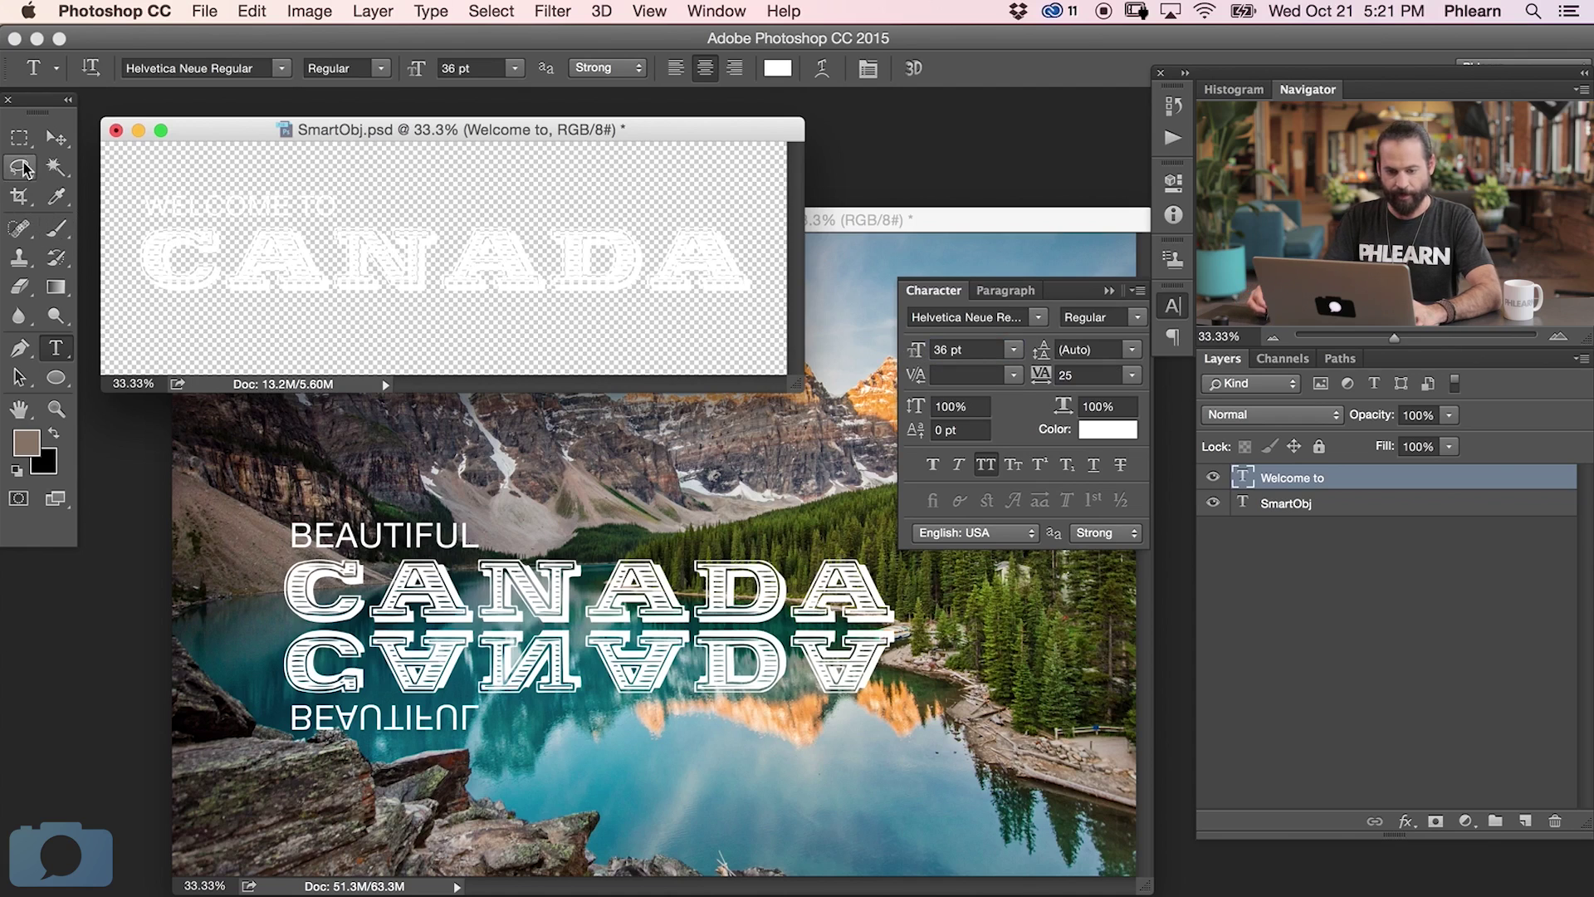
left_click(55, 138)
left_click_drag(329, 255, 355, 259)
key("super+s")
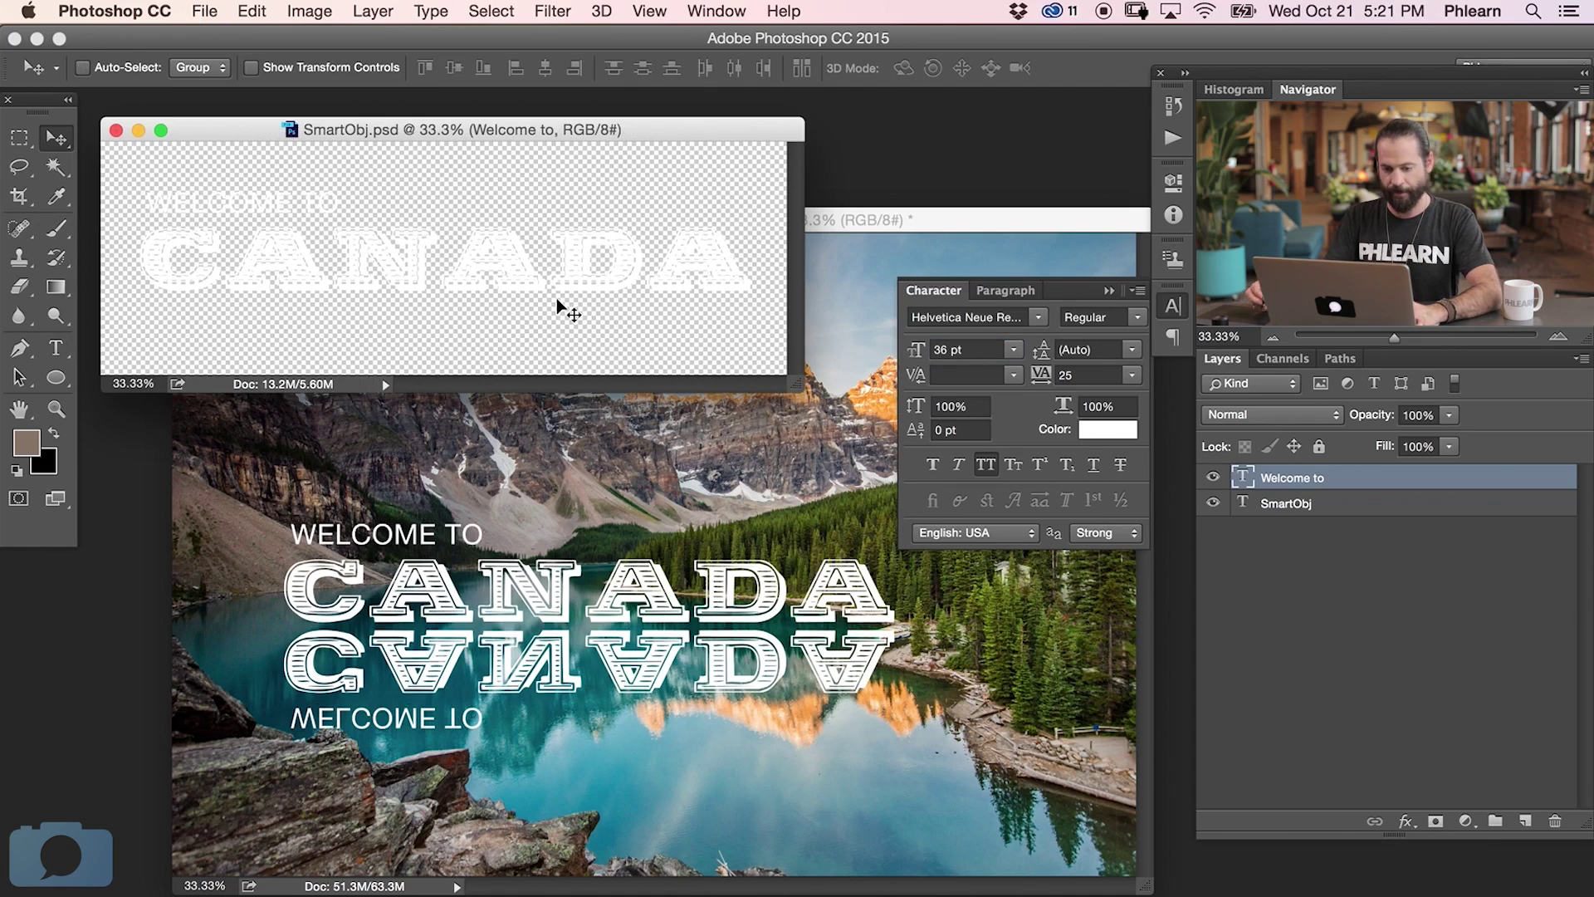
key("shift+Down")
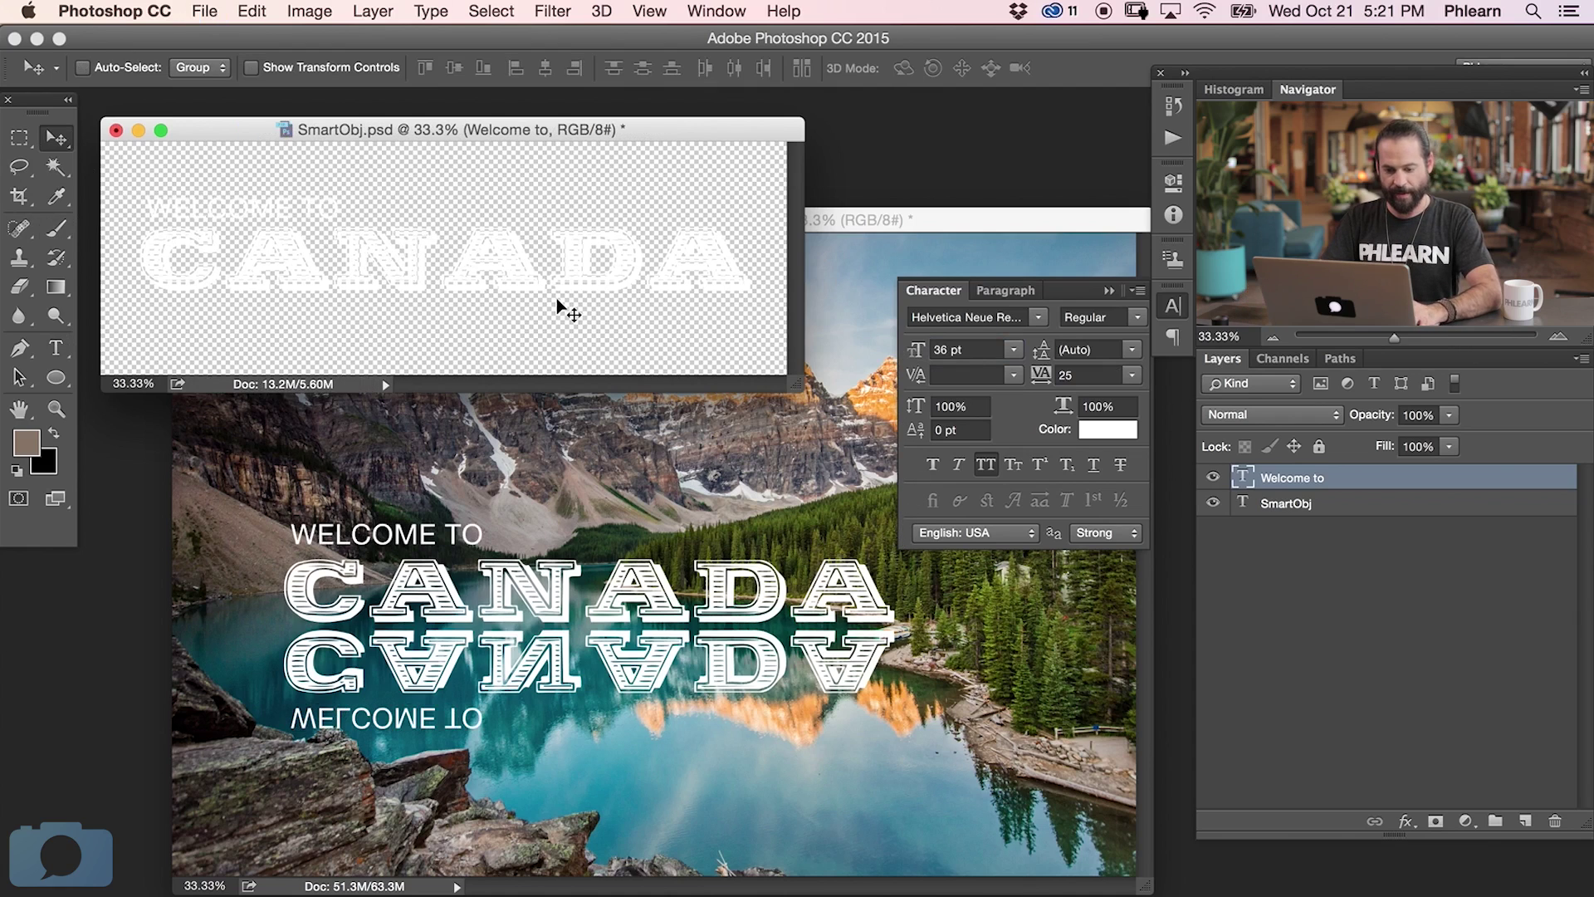
key("super+s")
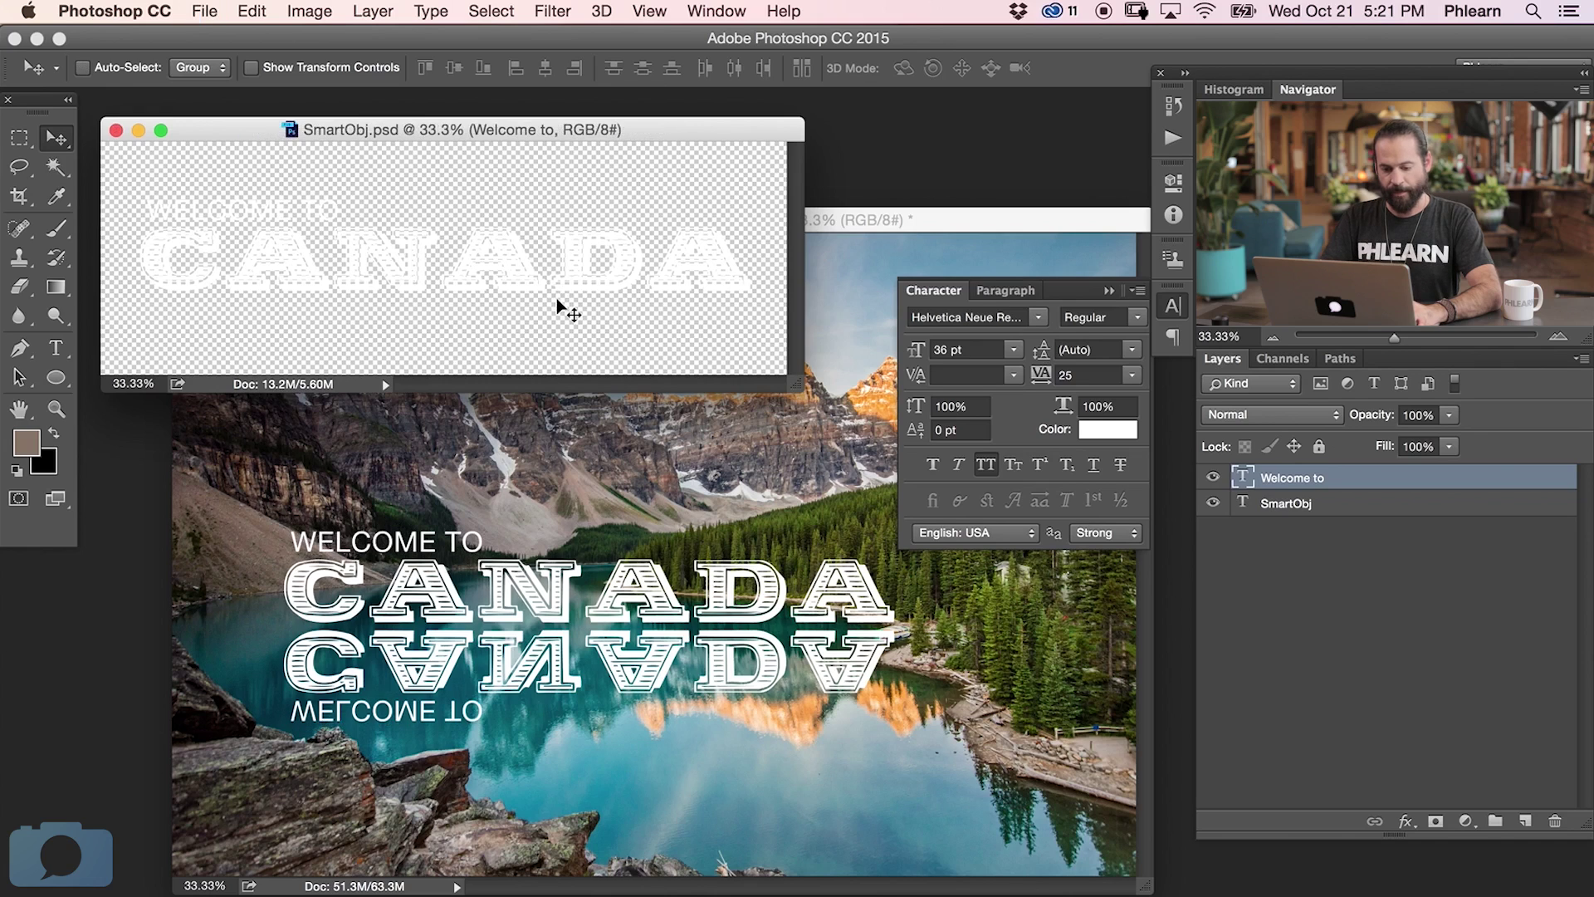
key("shift+Up")
key("super+s")
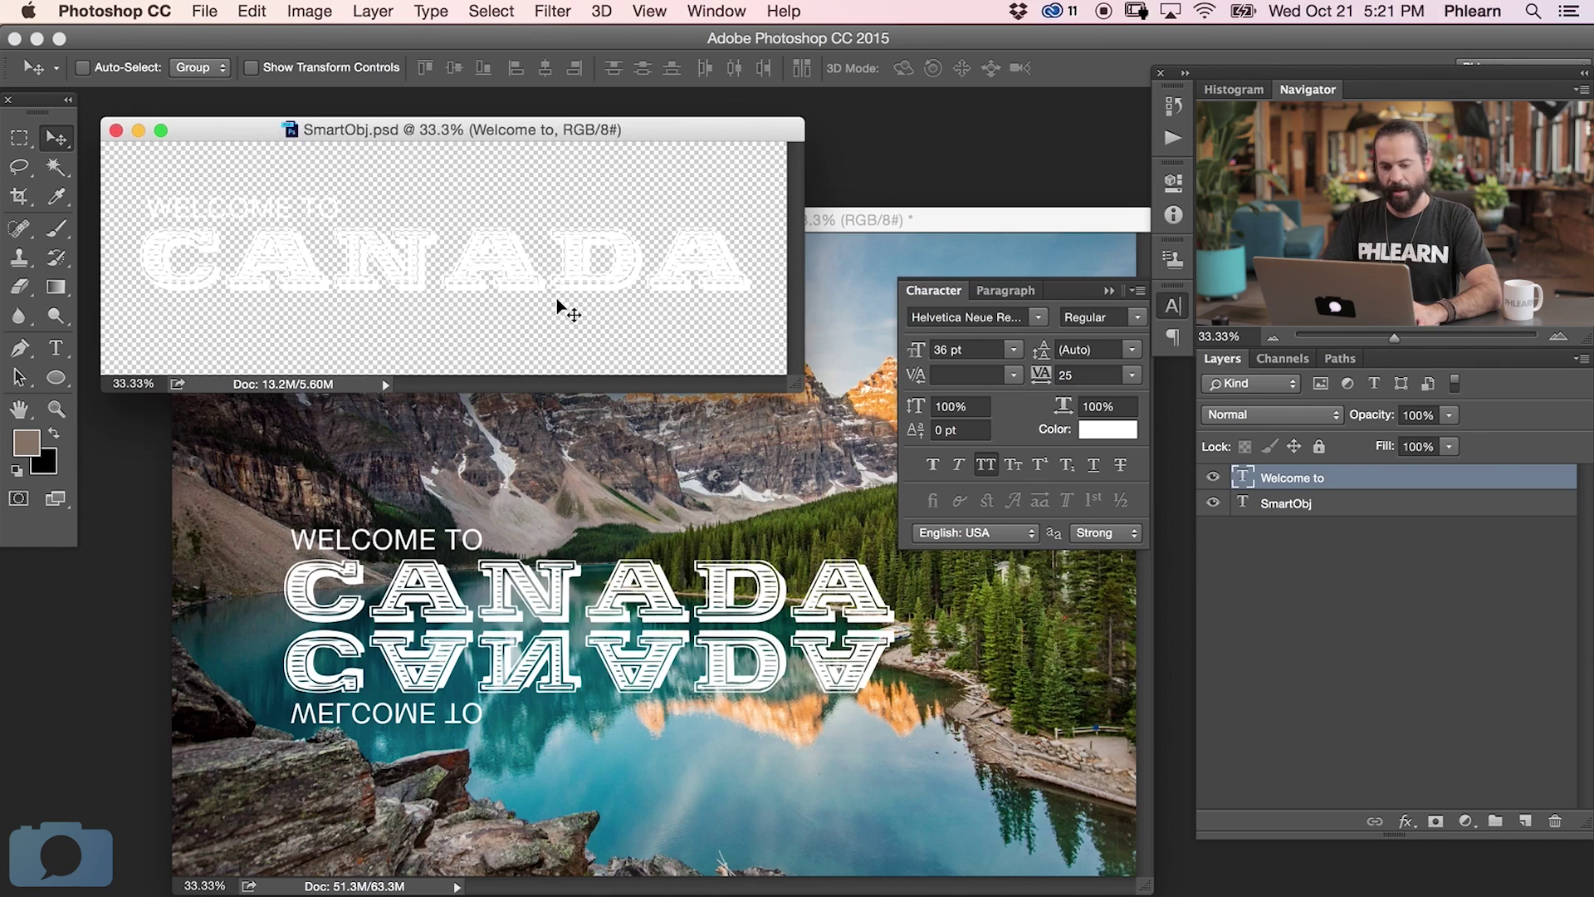
left_click(1173, 306)
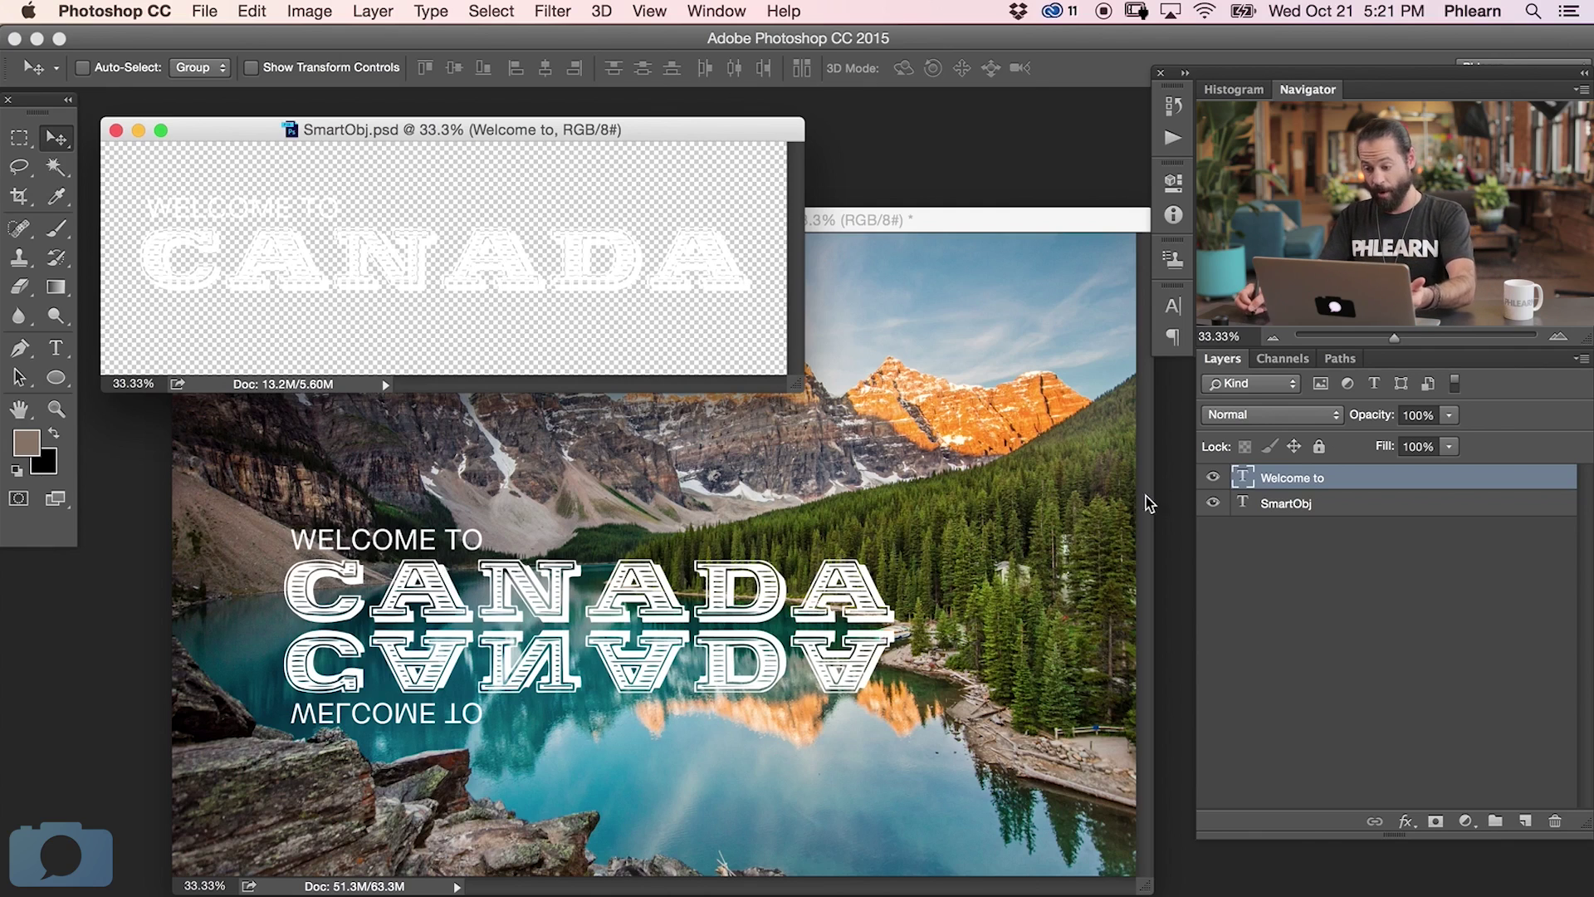
Toggle the upright WELCOME TO CANADA layer off and on to compare with the reflection
left_click(1077, 571)
left_click(1212, 513)
left_click(1212, 513)
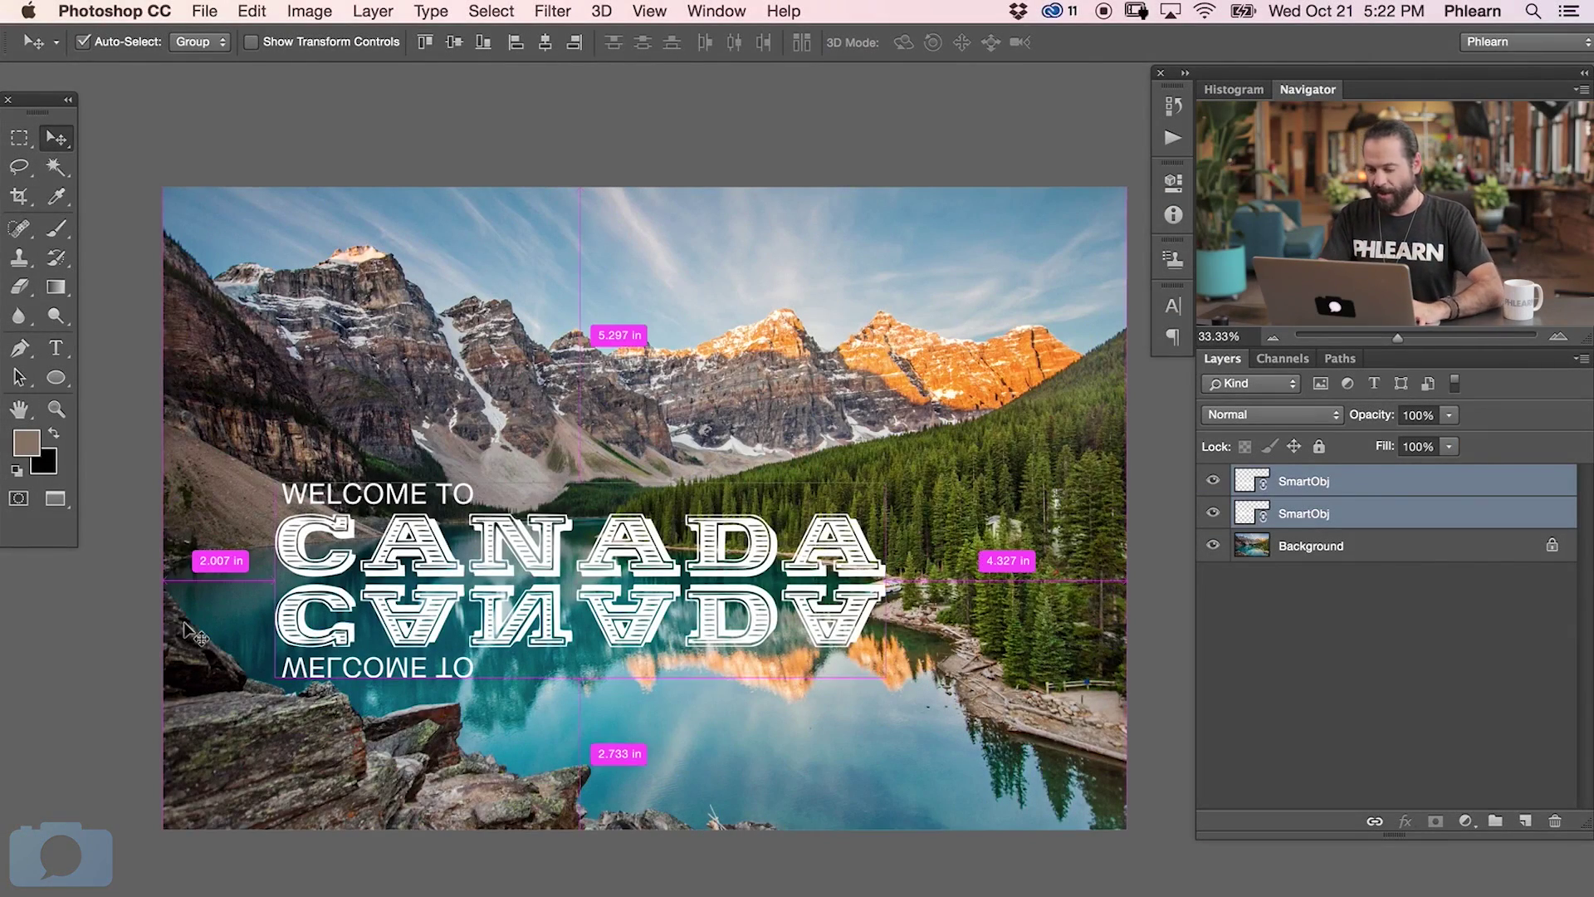
Zoom to 200% and pan across the mirrored CANADA letters and reflected peaks on the lake
key("super+equal")
key("super+equal")
key("super+equal")
key("super+equal")
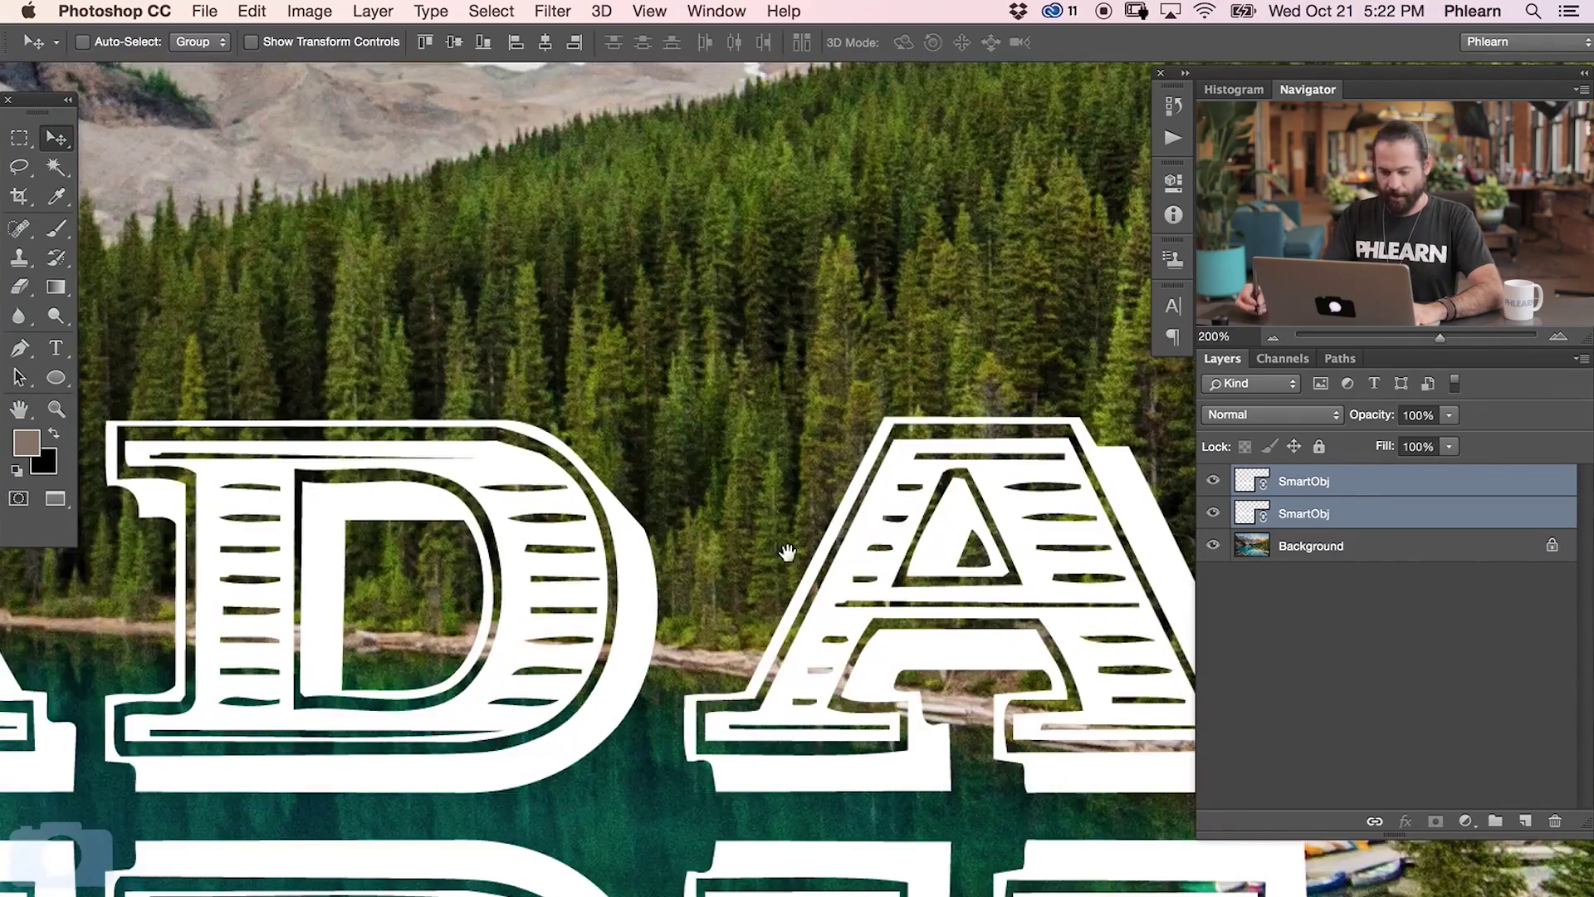
left_click_drag(787, 553, 665, 316)
left_click_drag(742, 694, 492, 326)
left_click_drag(691, 331, 562, 364)
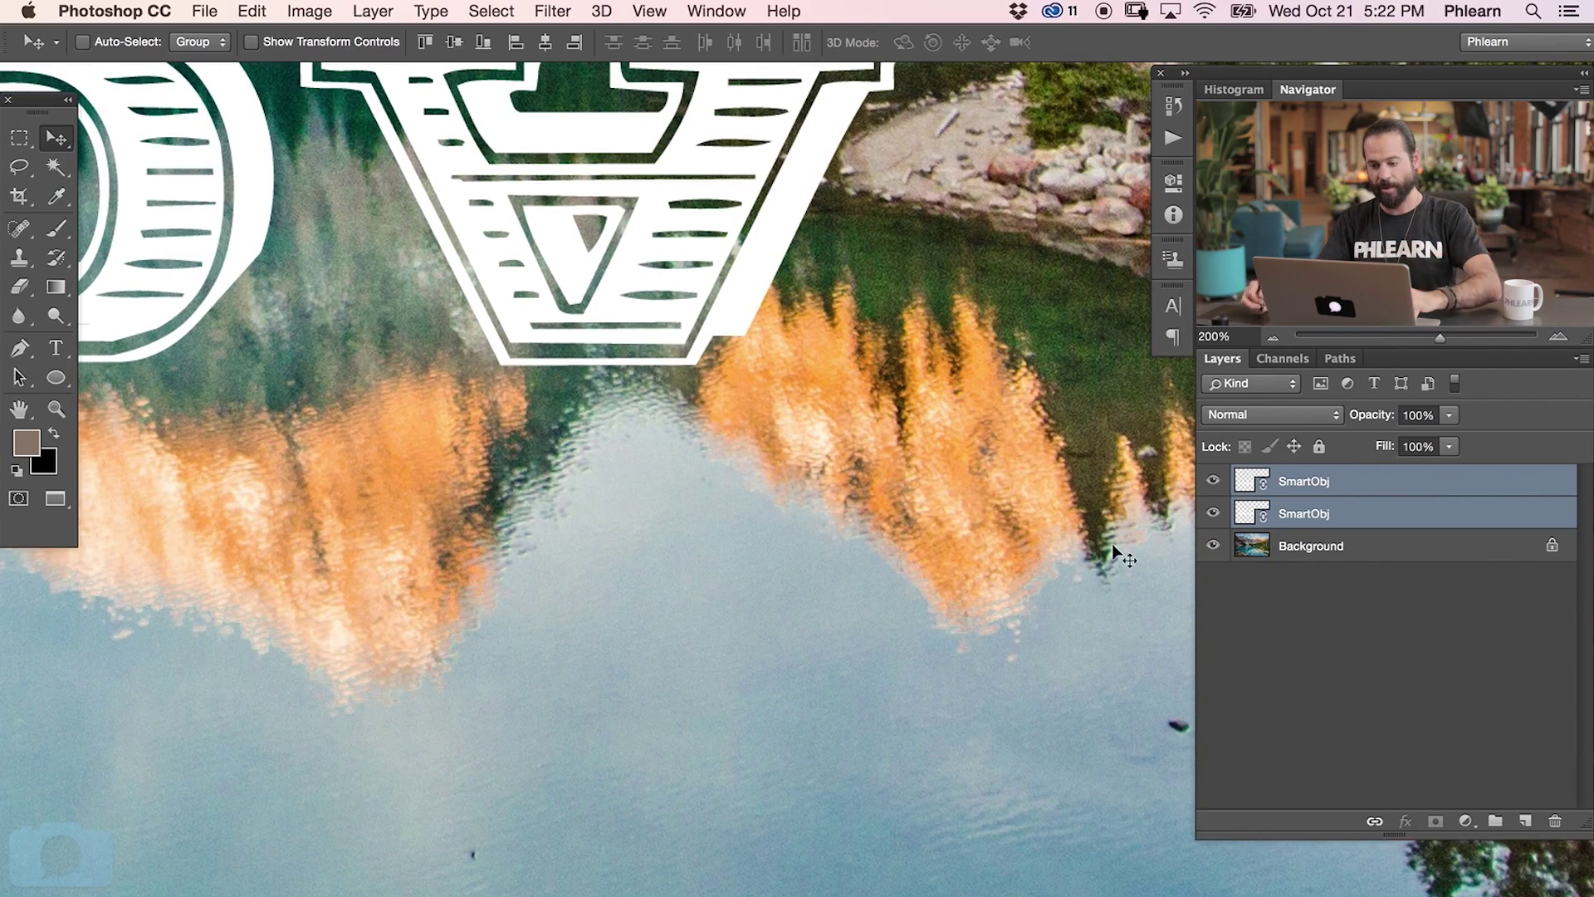
left_click_drag(484, 668, 925, 552)
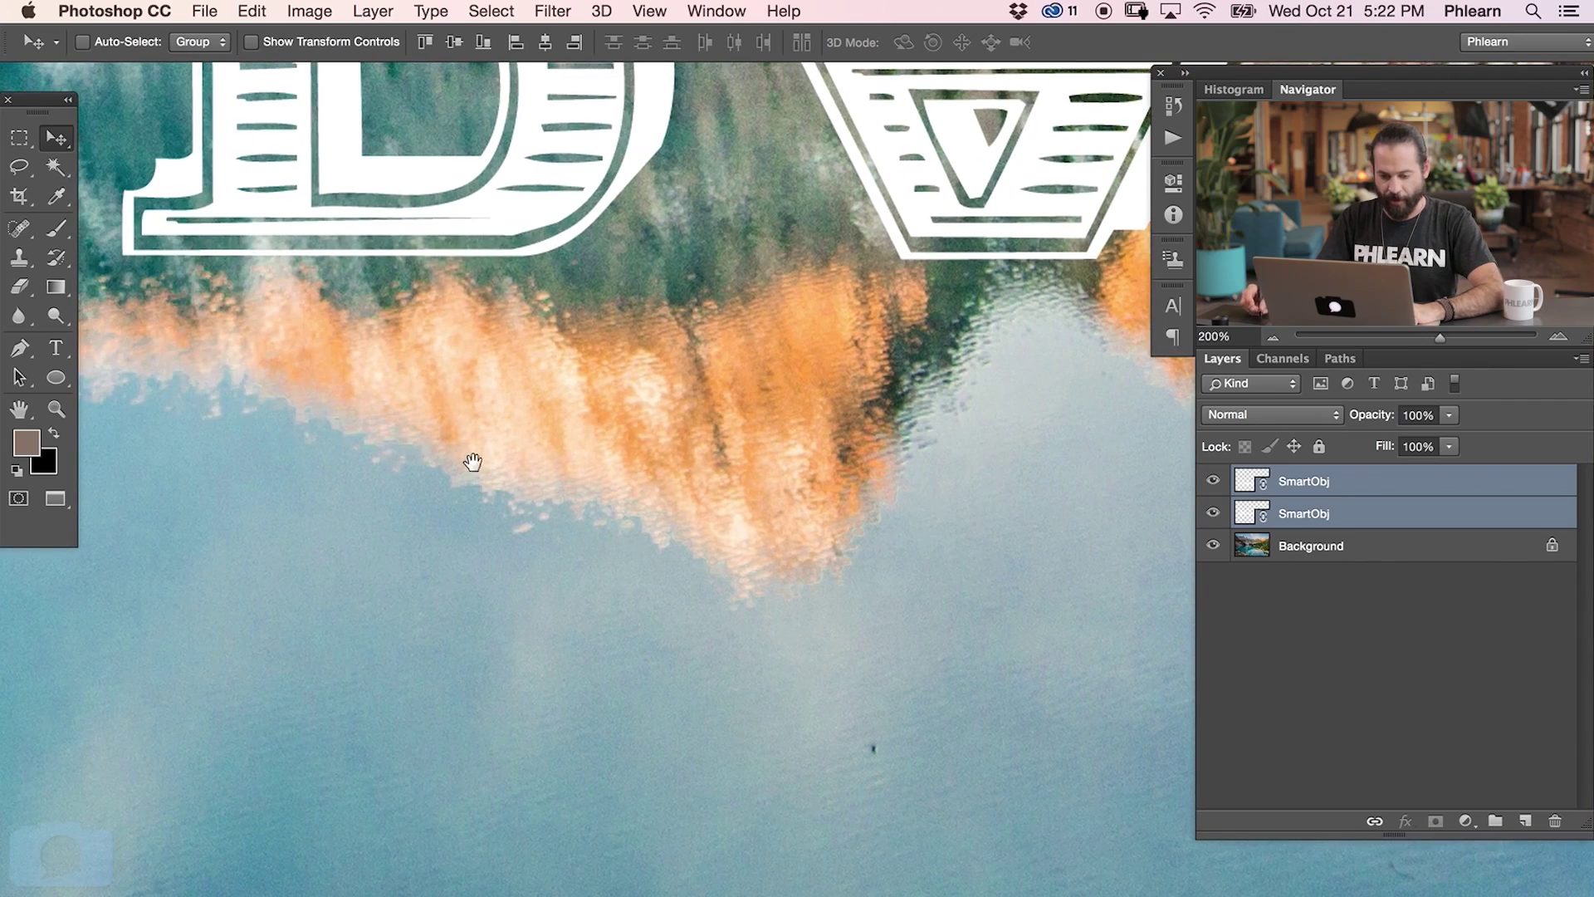
left_click_drag(462, 345, 846, 597)
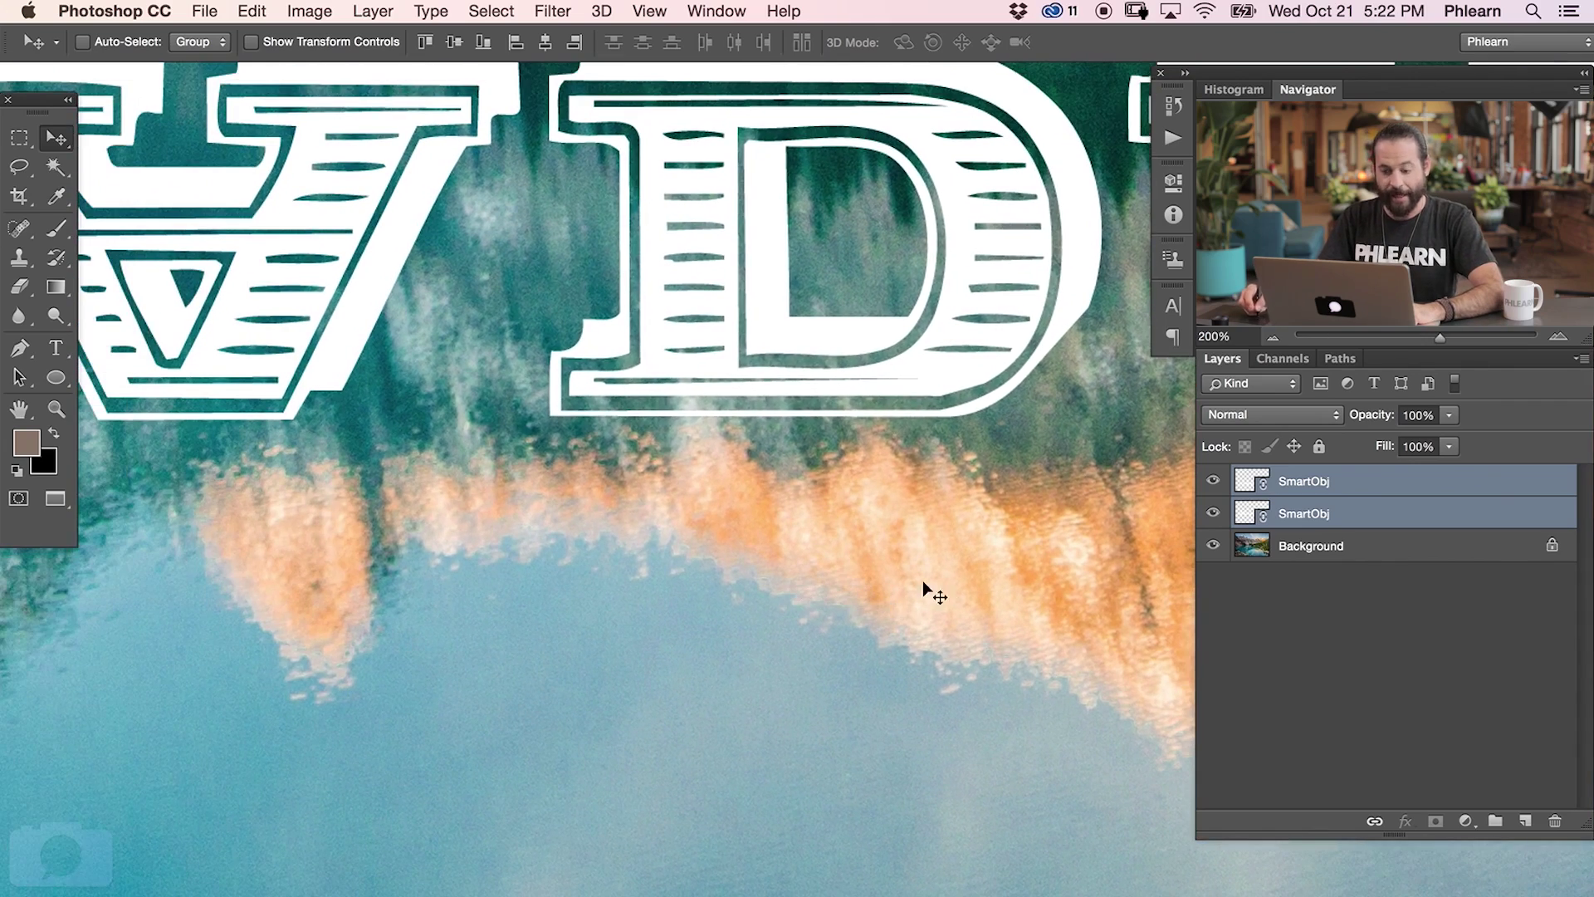
left_click_drag(1021, 578, 814, 580)
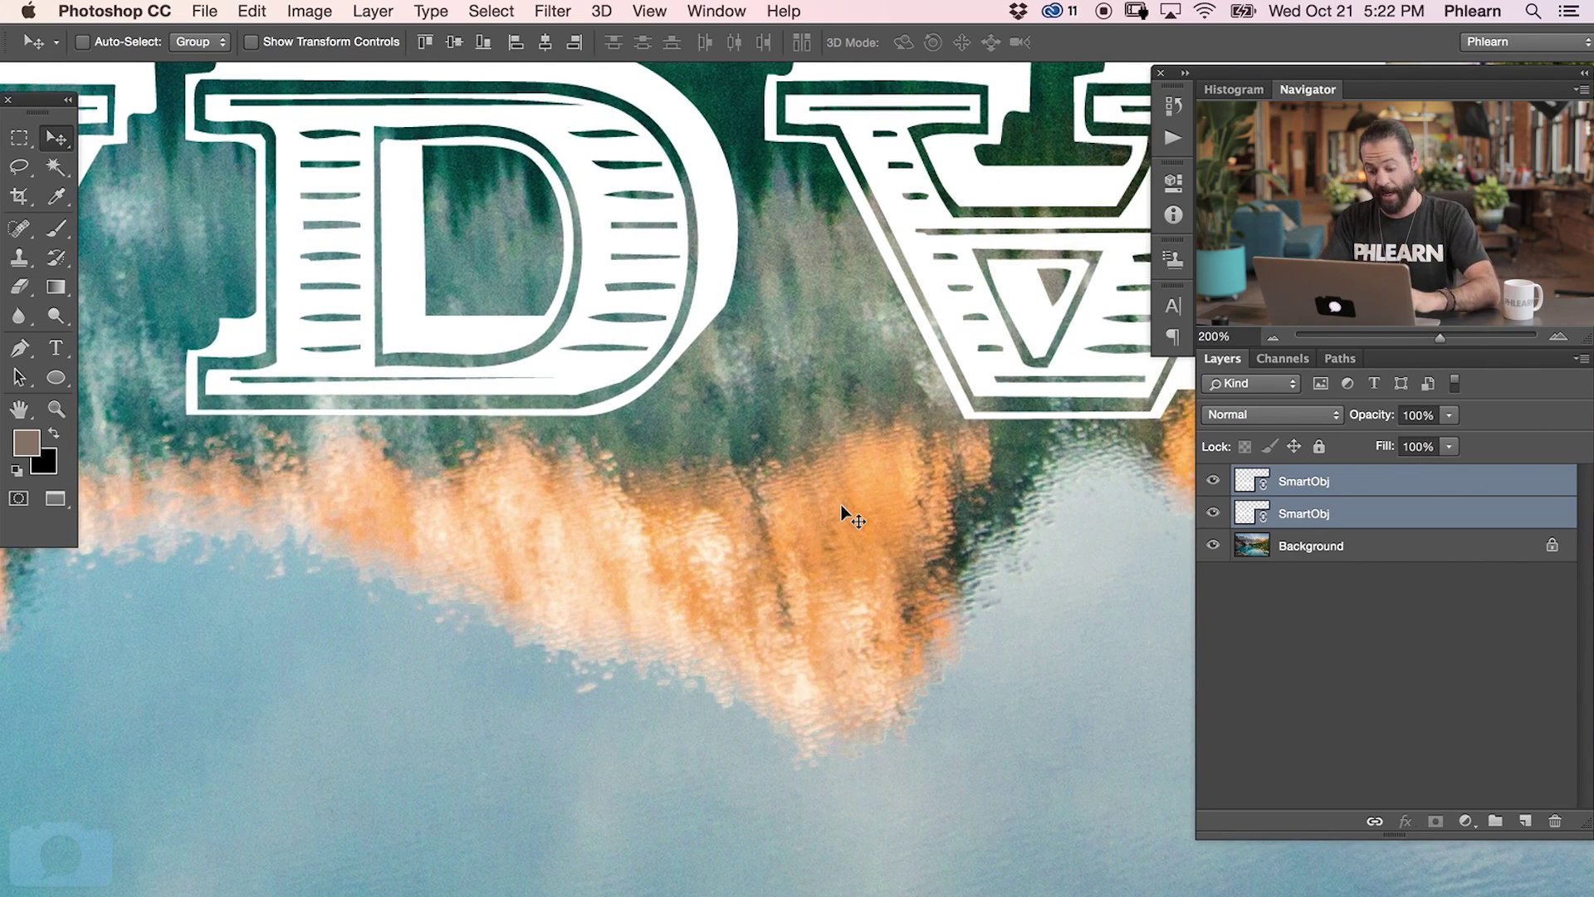
Zoom back out to the full lettering and select the top SmartObj layer
key("super+minus")
key("super+minus")
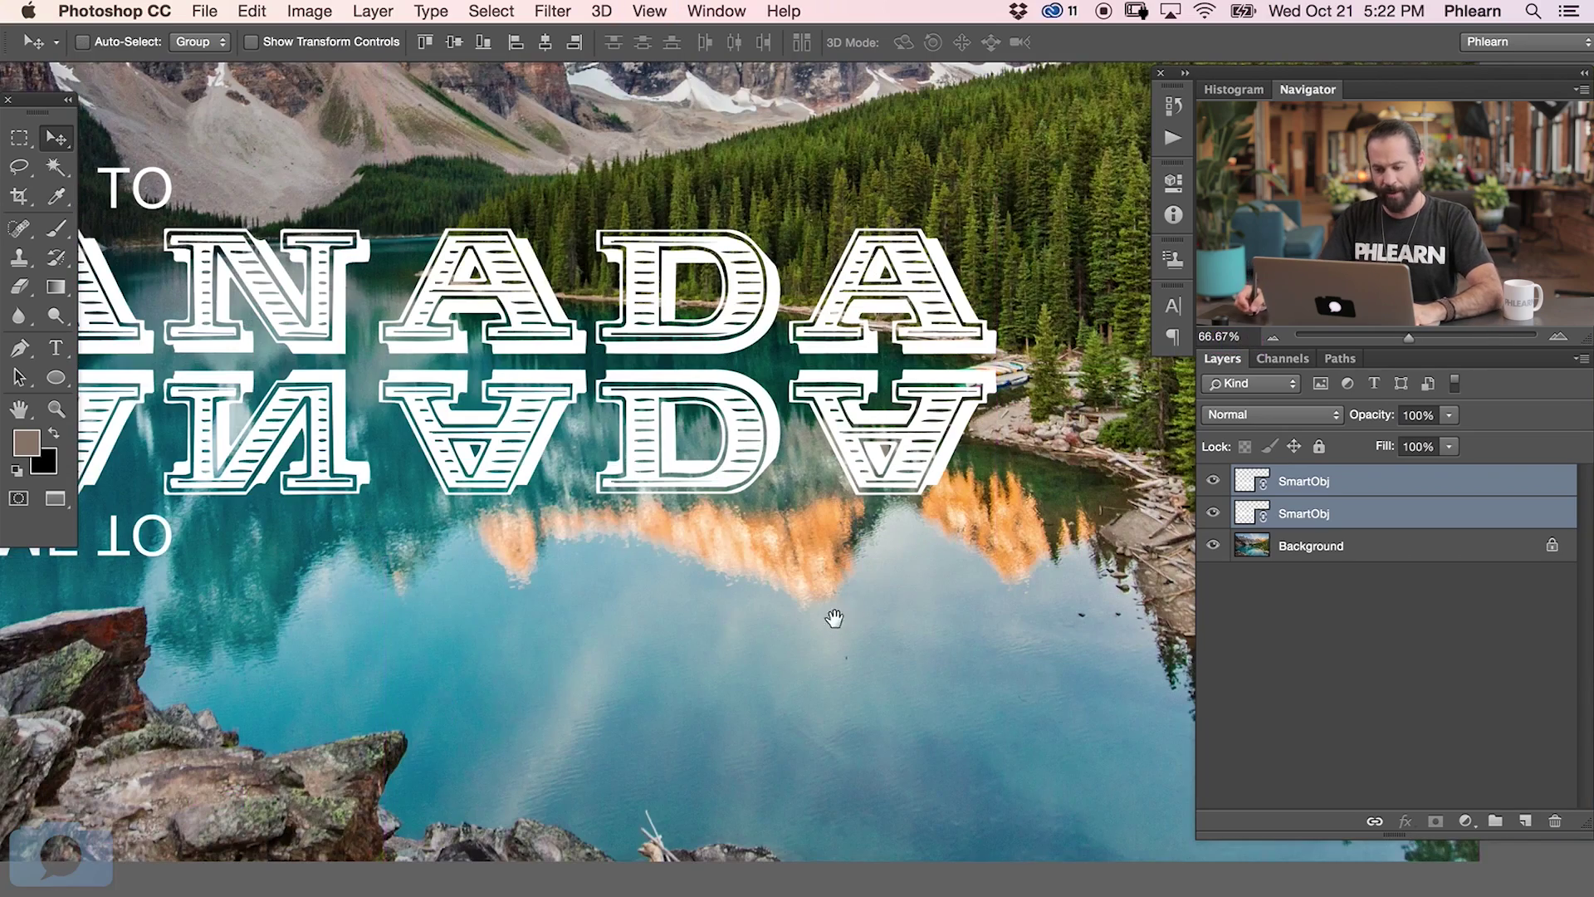
left_click_drag(833, 618, 595, 605)
left_click(1384, 483)
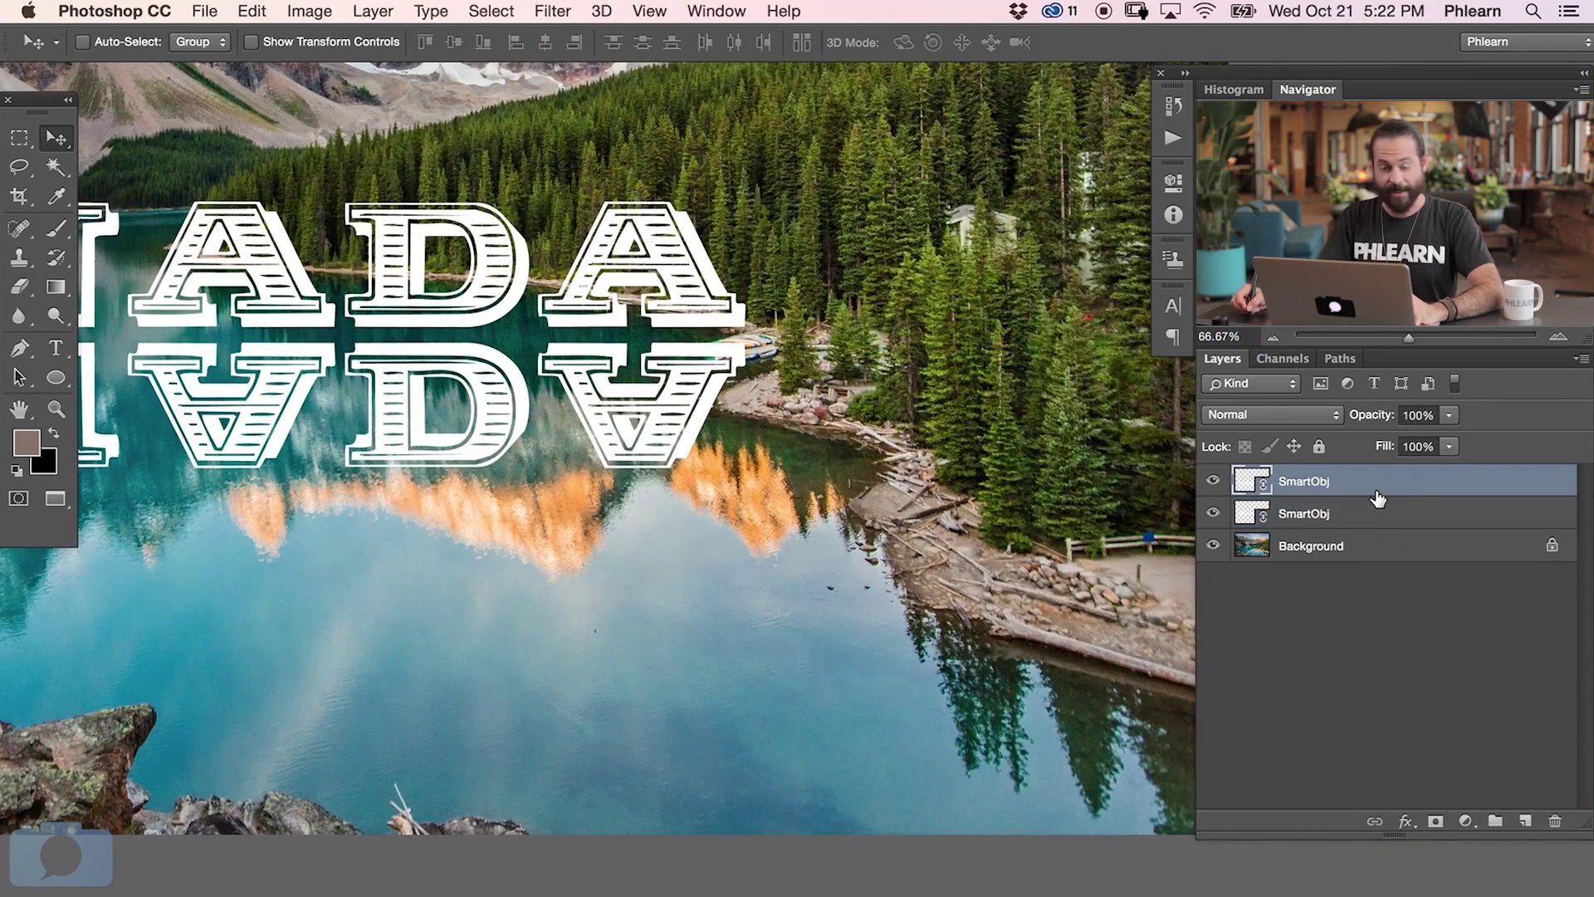
Add a new empty Layer 1 and place a circular elliptical selection over the forest
key("super+alt+shift+n")
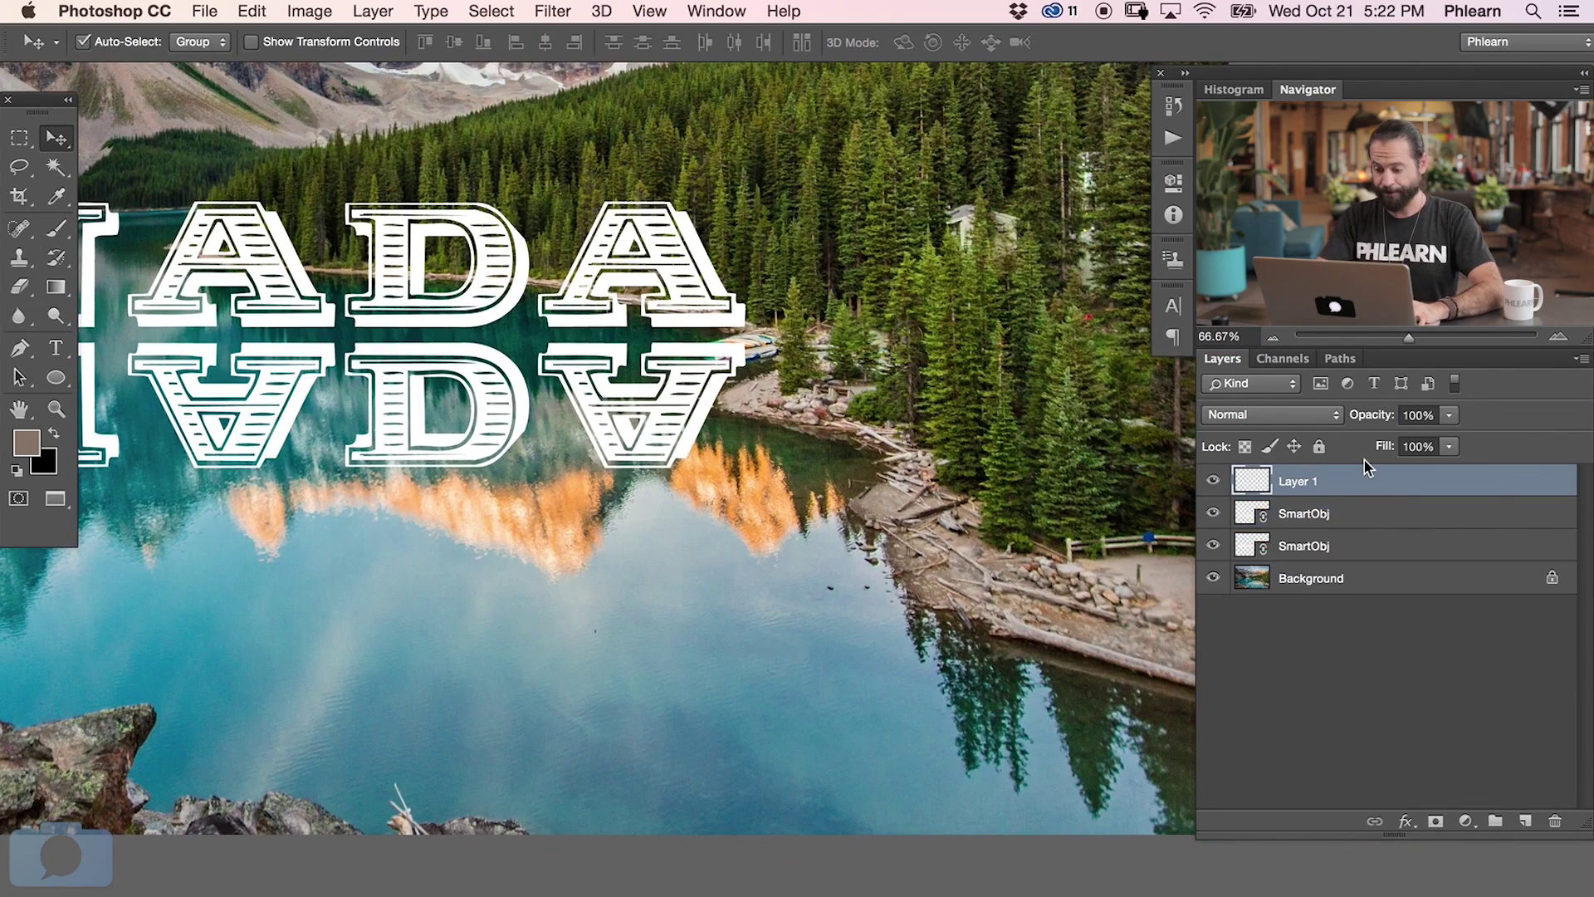
key("m")
left_click_drag(15, 150, 99, 151)
left_click_drag(668, 535, 886, 753)
left_click_drag(815, 692, 902, 516)
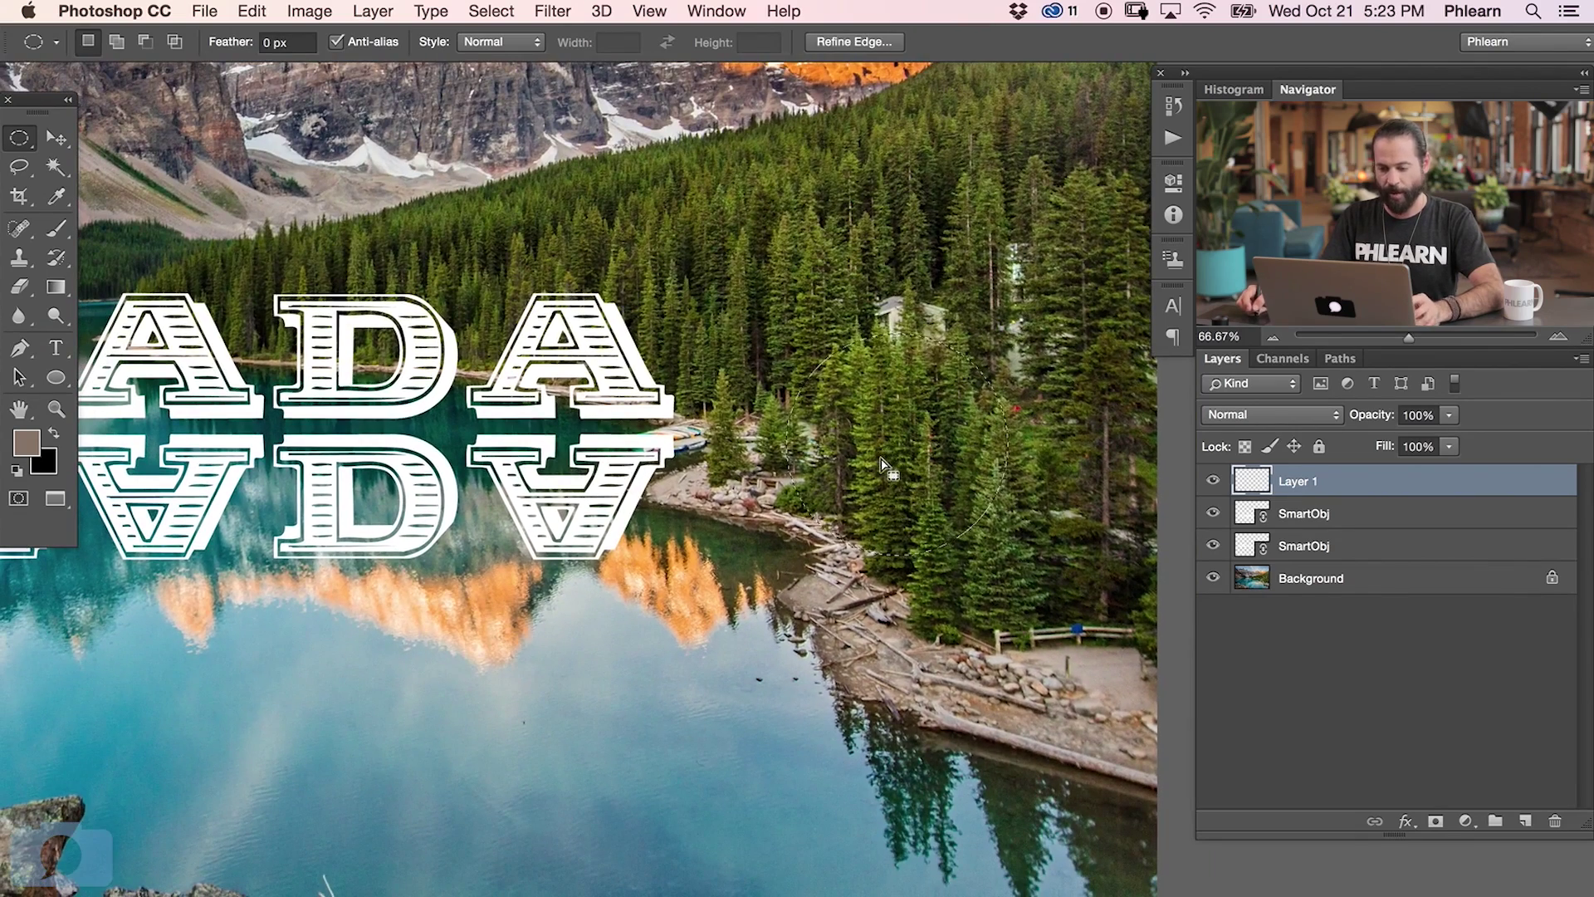
Fill the circular selection with White and deselect
key("shift+BackSpace")
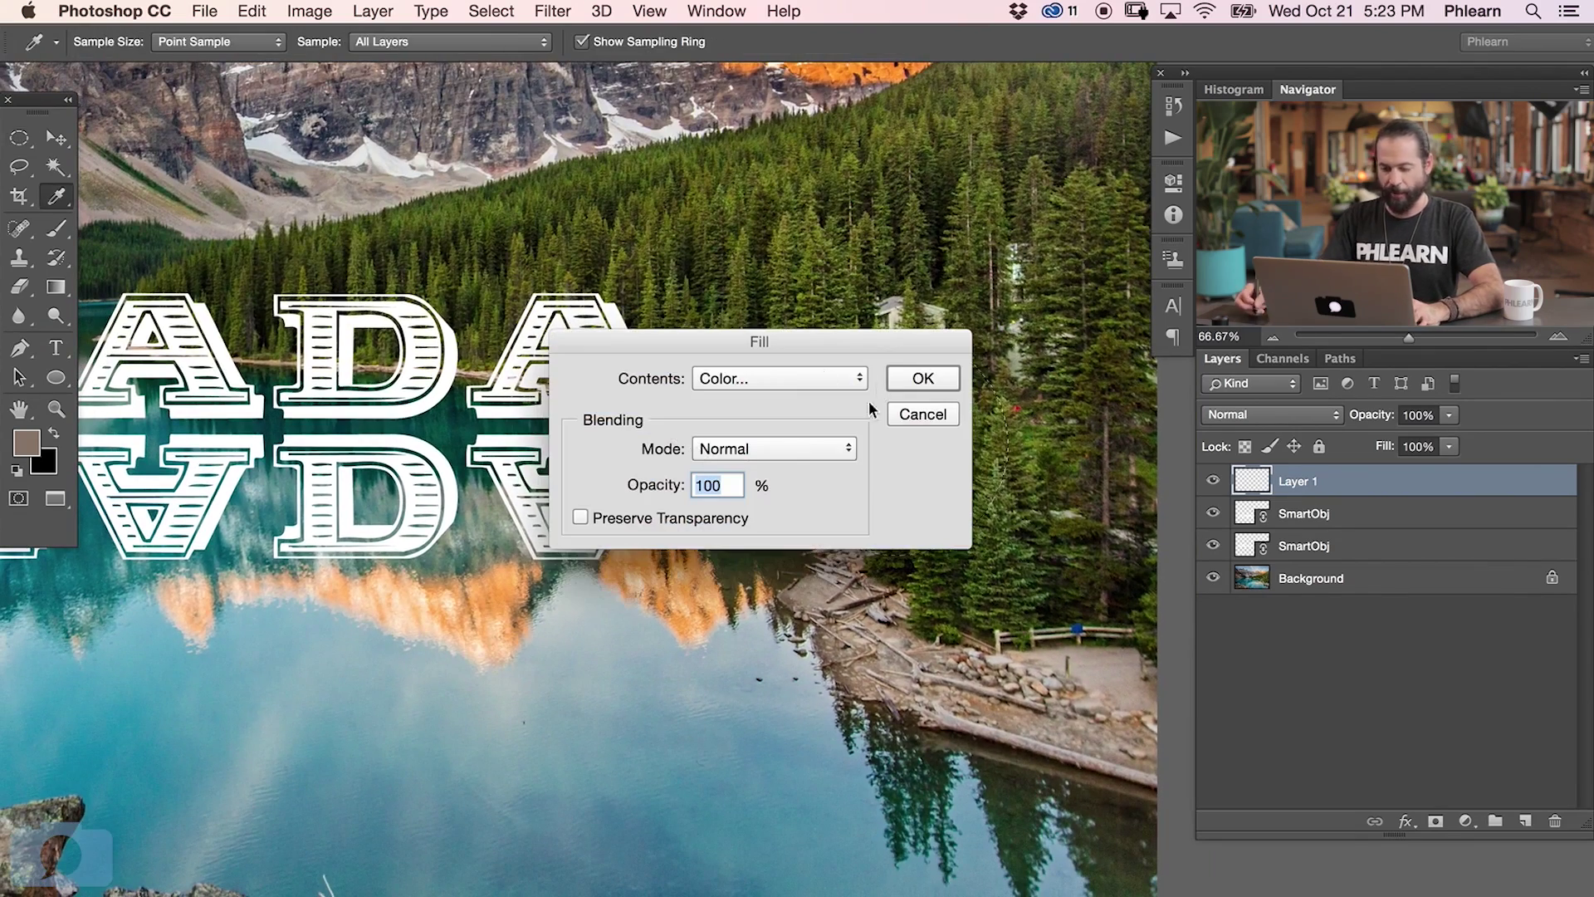
left_click(838, 378)
left_click(788, 523)
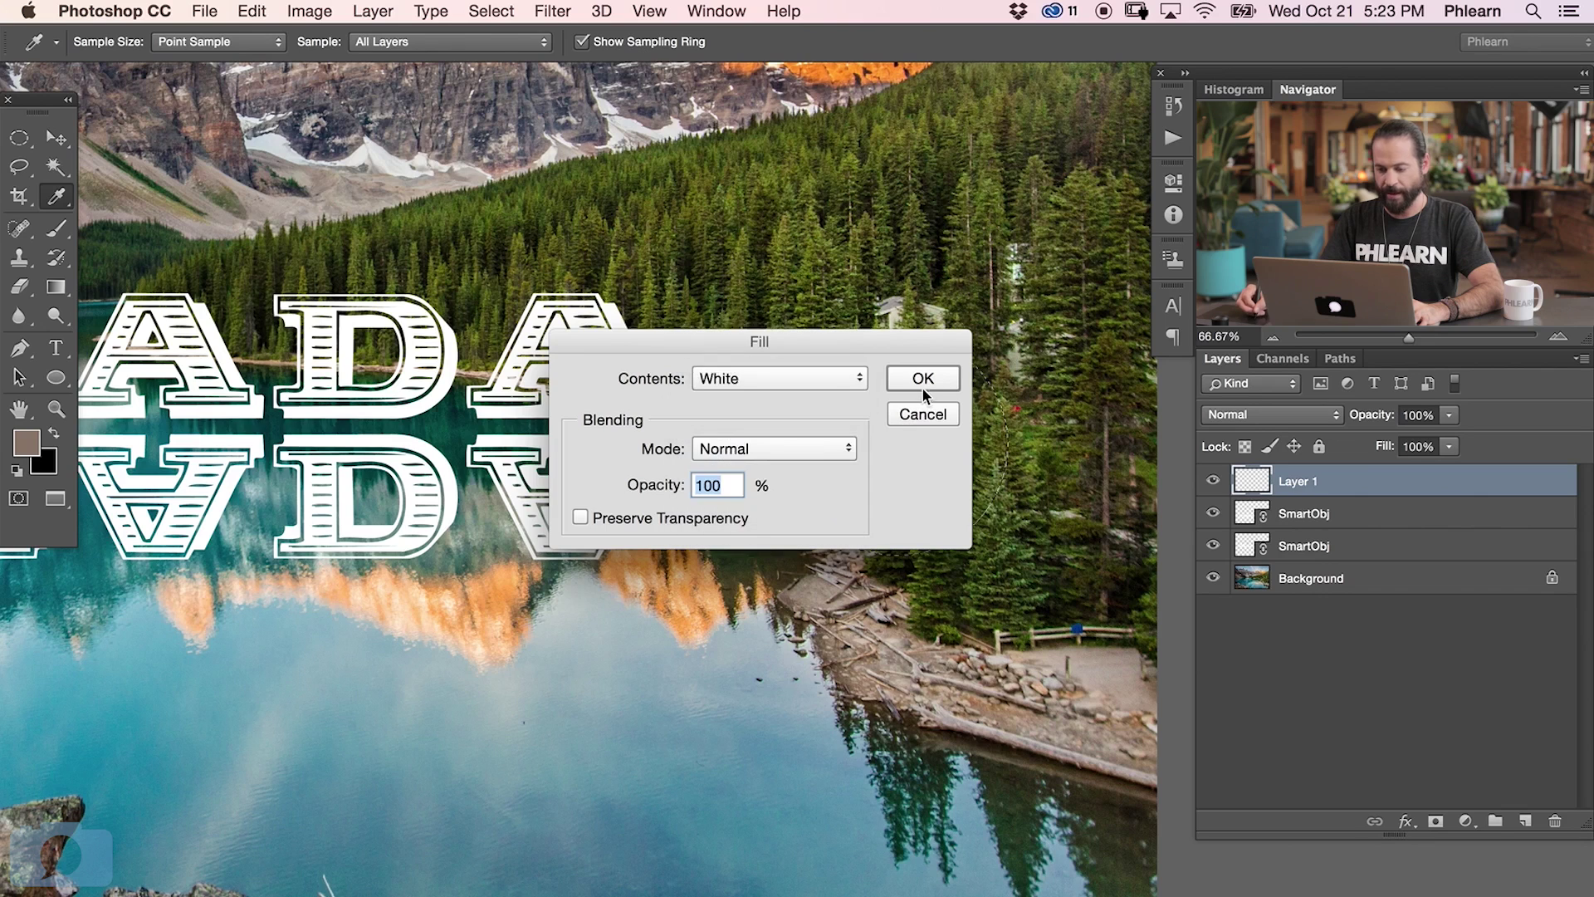
left_click(923, 391)
key("ctrl+d")
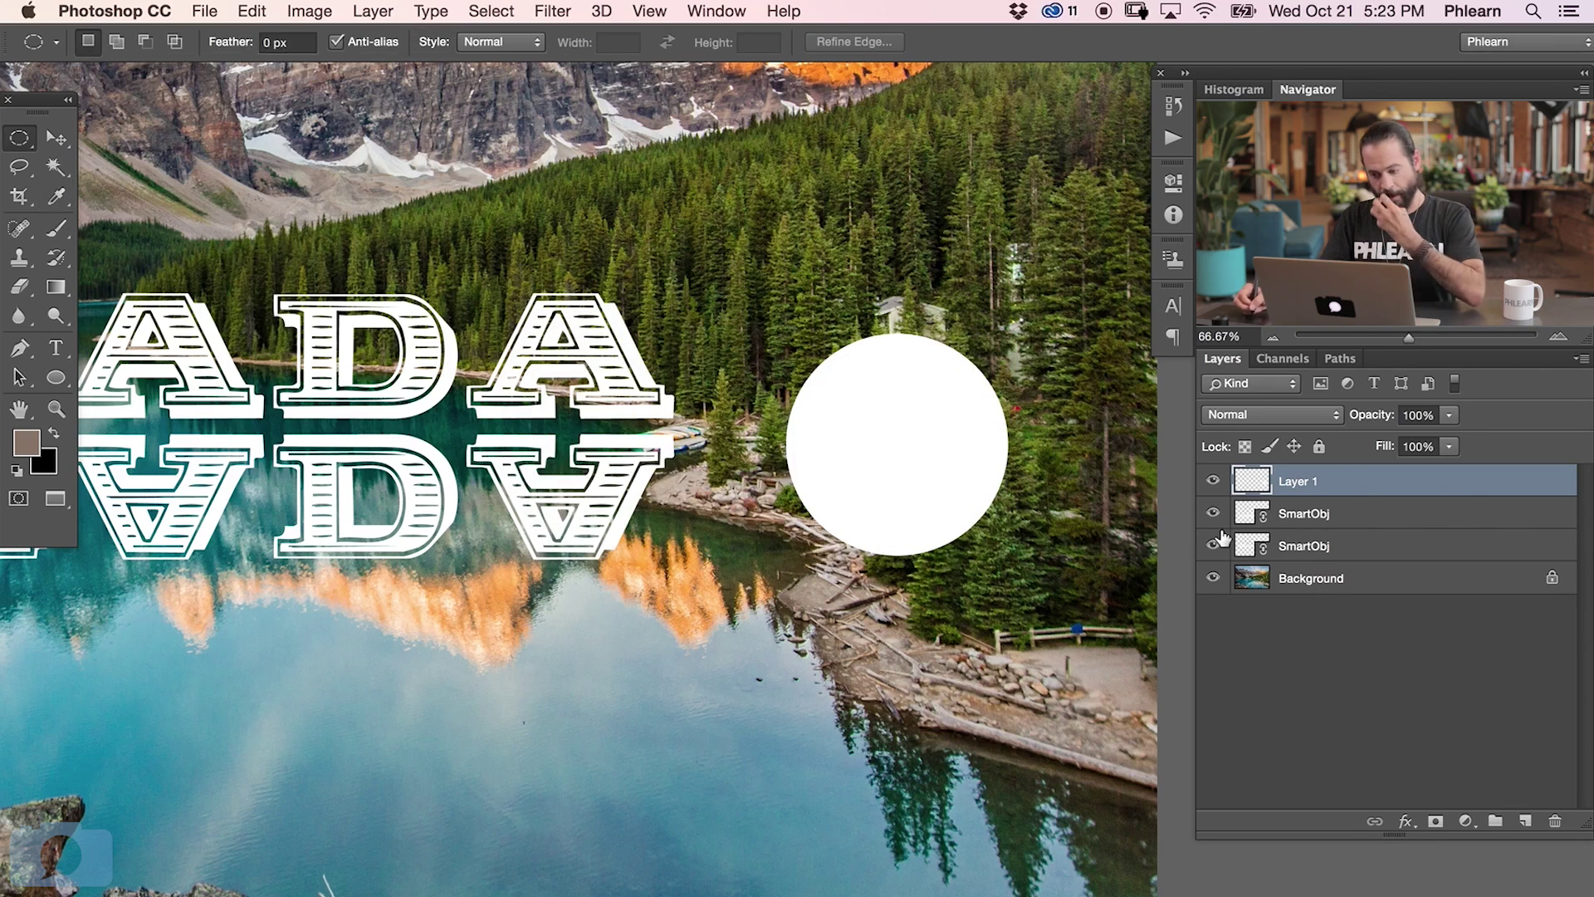
left_click(552, 11)
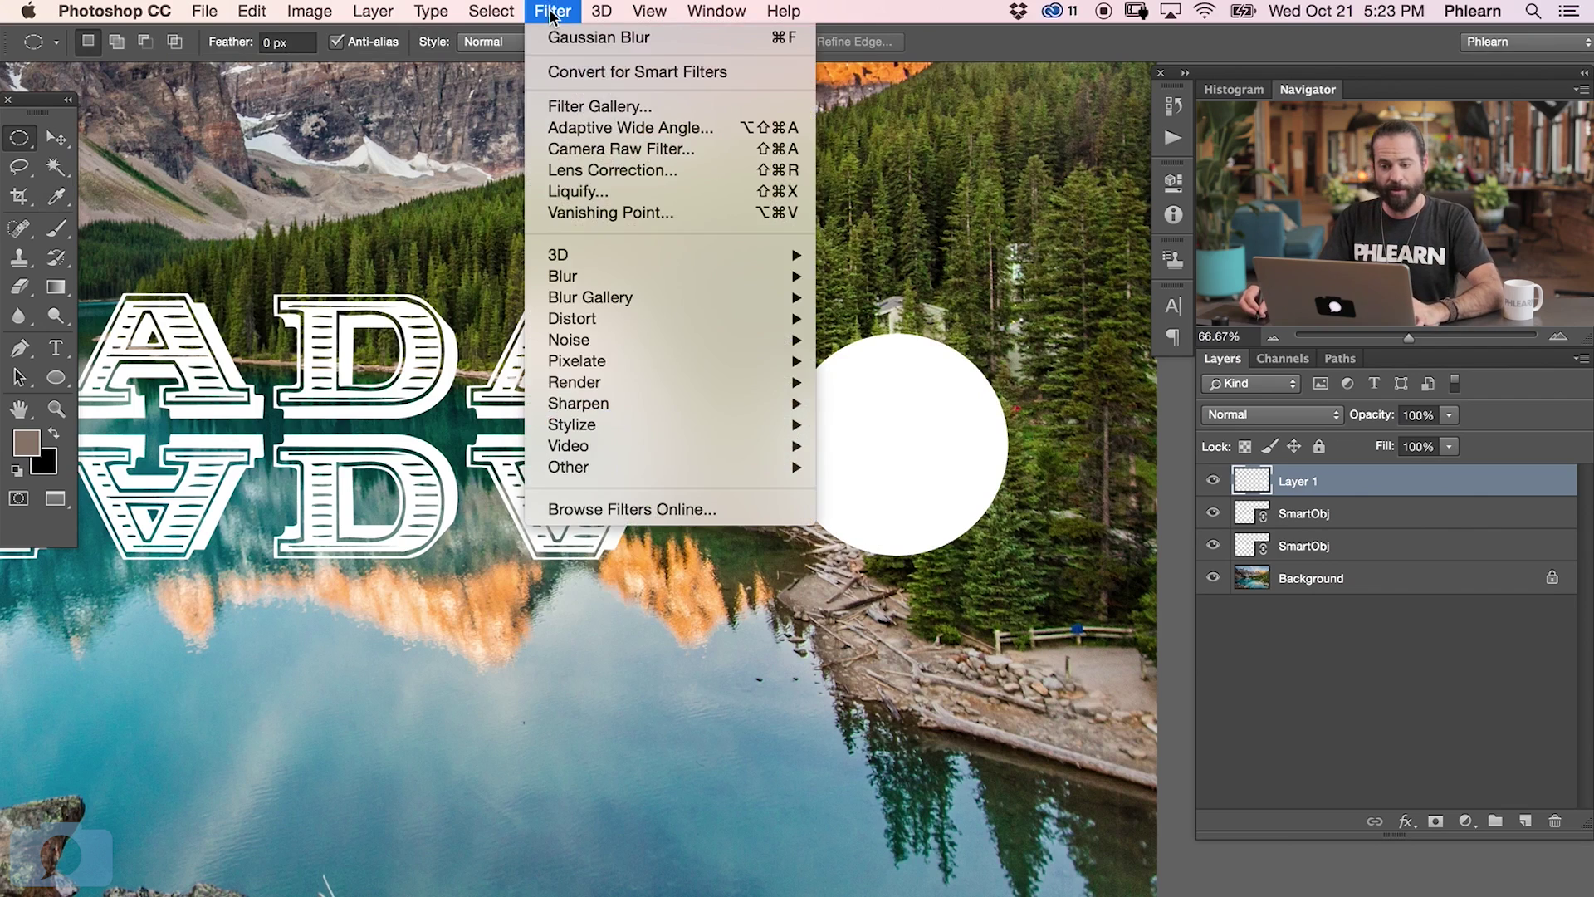
left_click(591, 106)
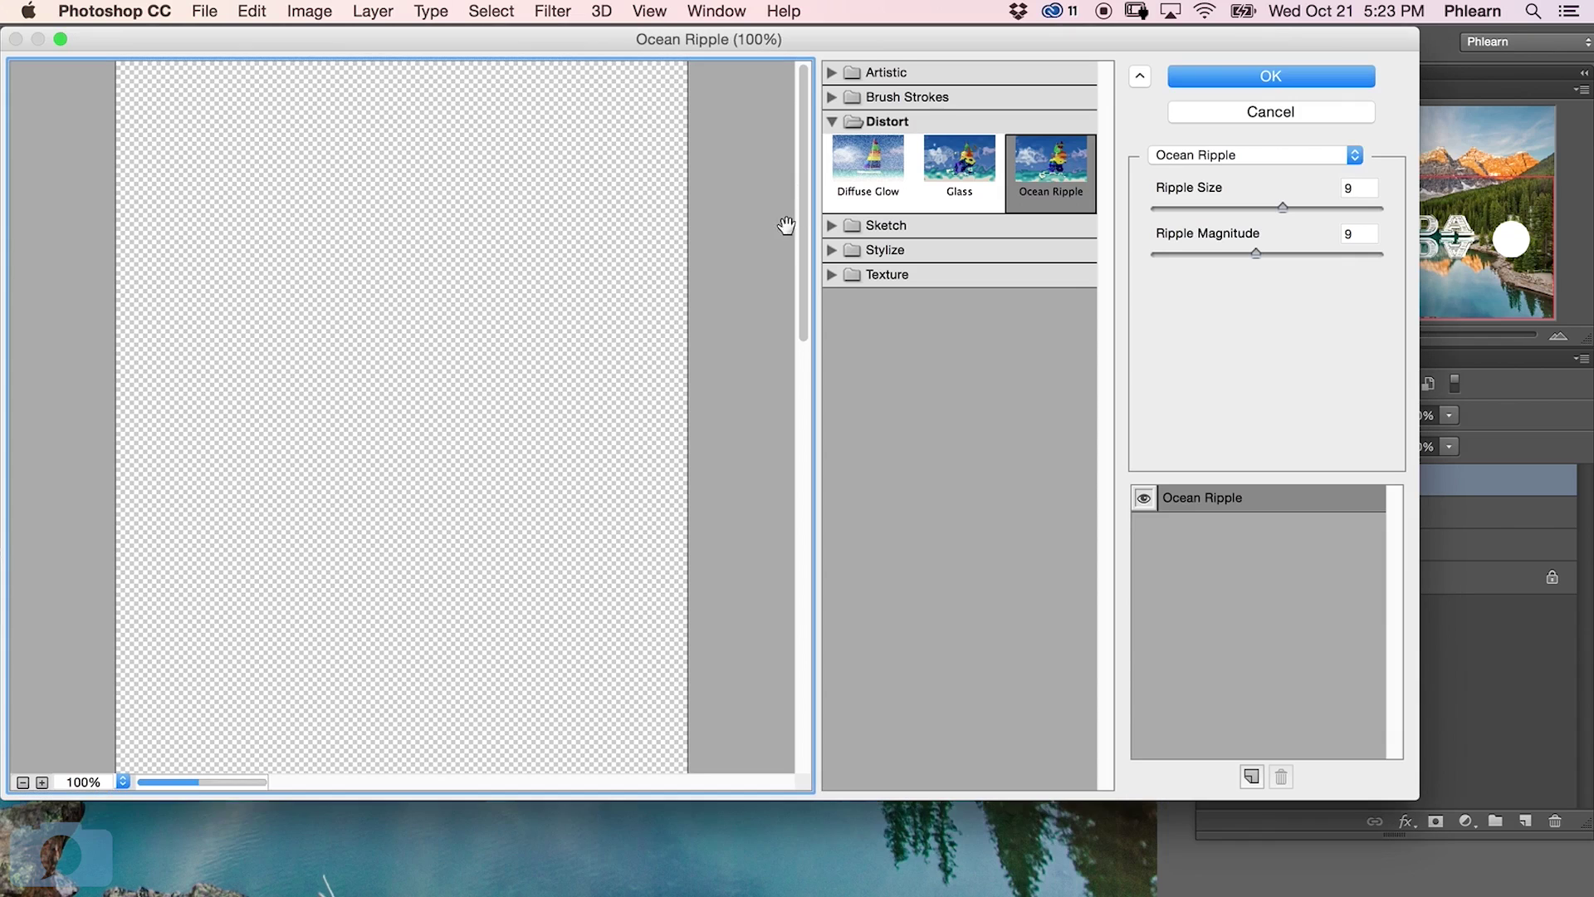
left_click(1046, 173)
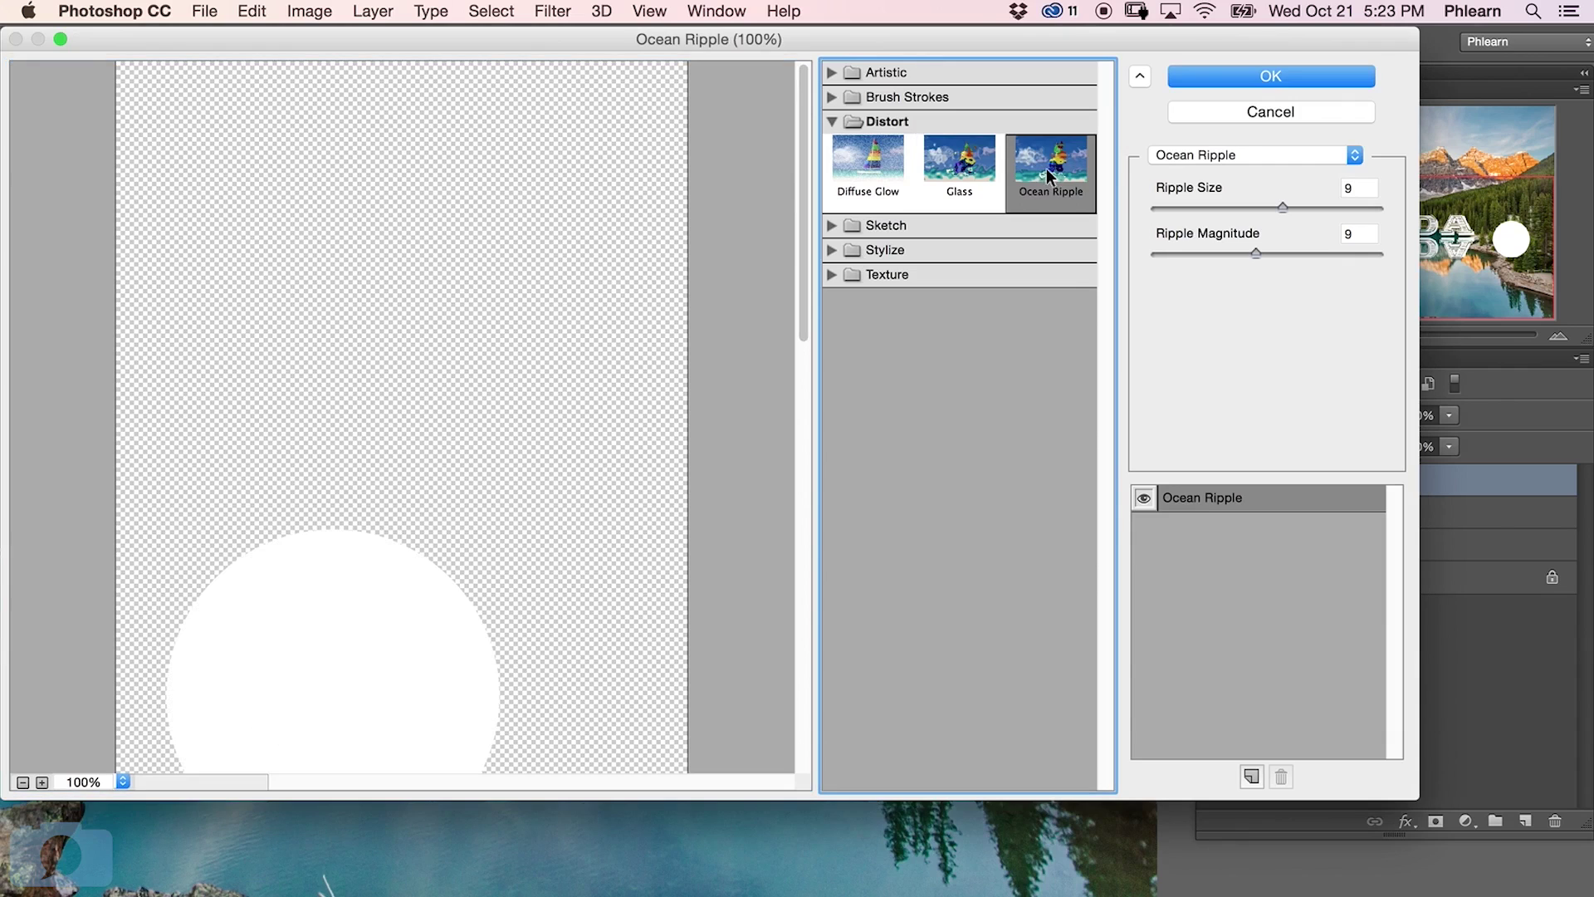
left_click(43, 783)
left_click_drag(431, 672, 528, 146)
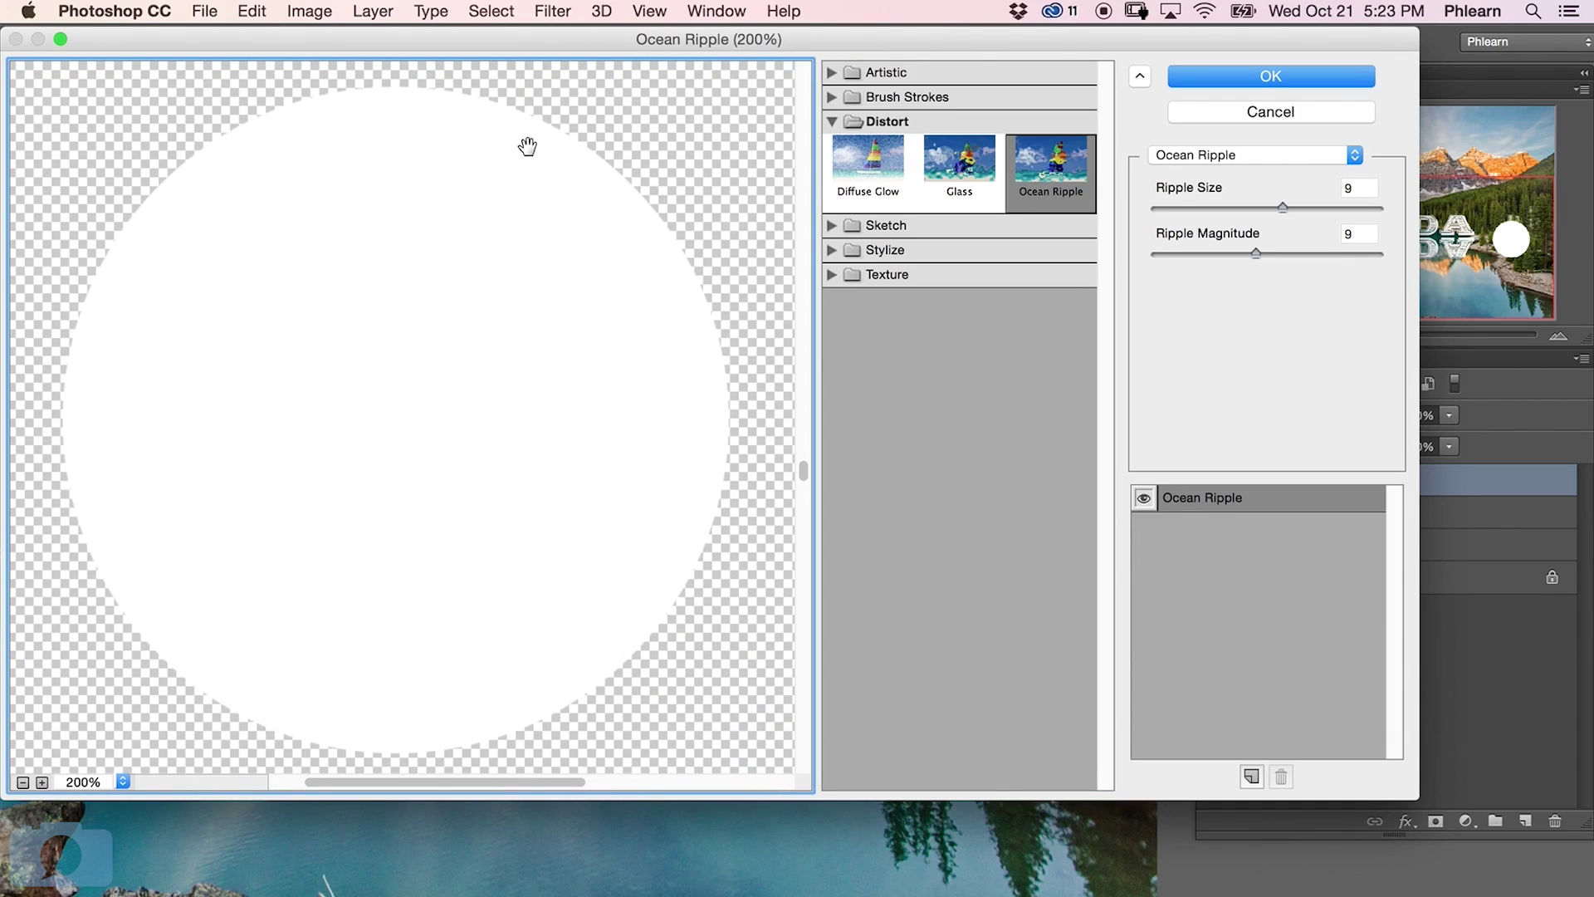
left_click_drag(944, 38, 929, 397)
left_click_drag(865, 461, 864, 133)
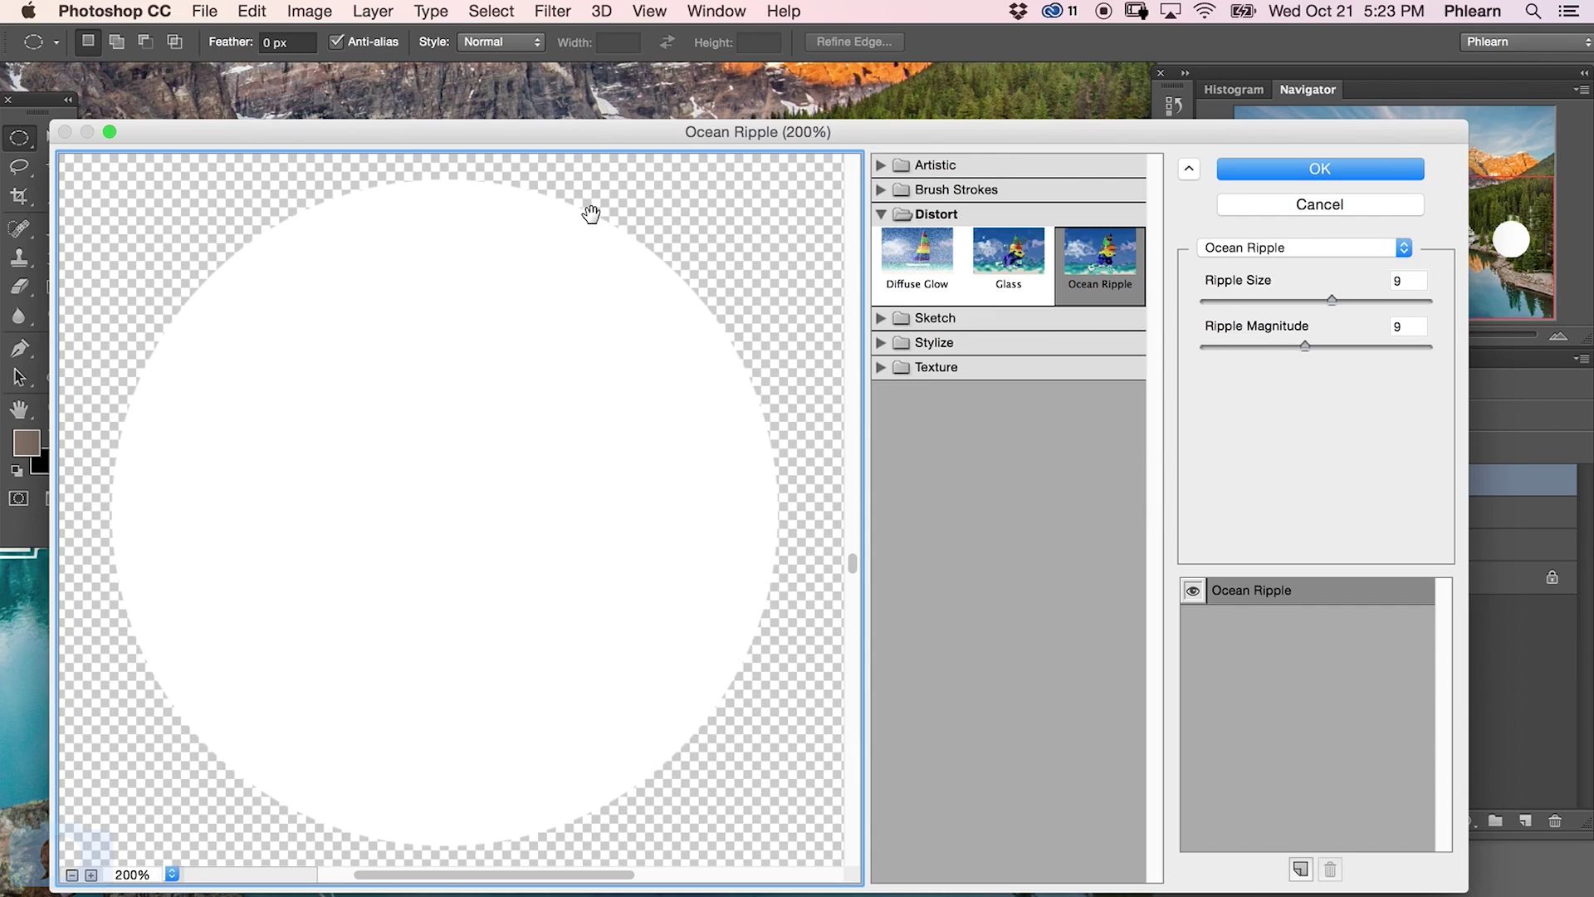
left_click(1283, 169)
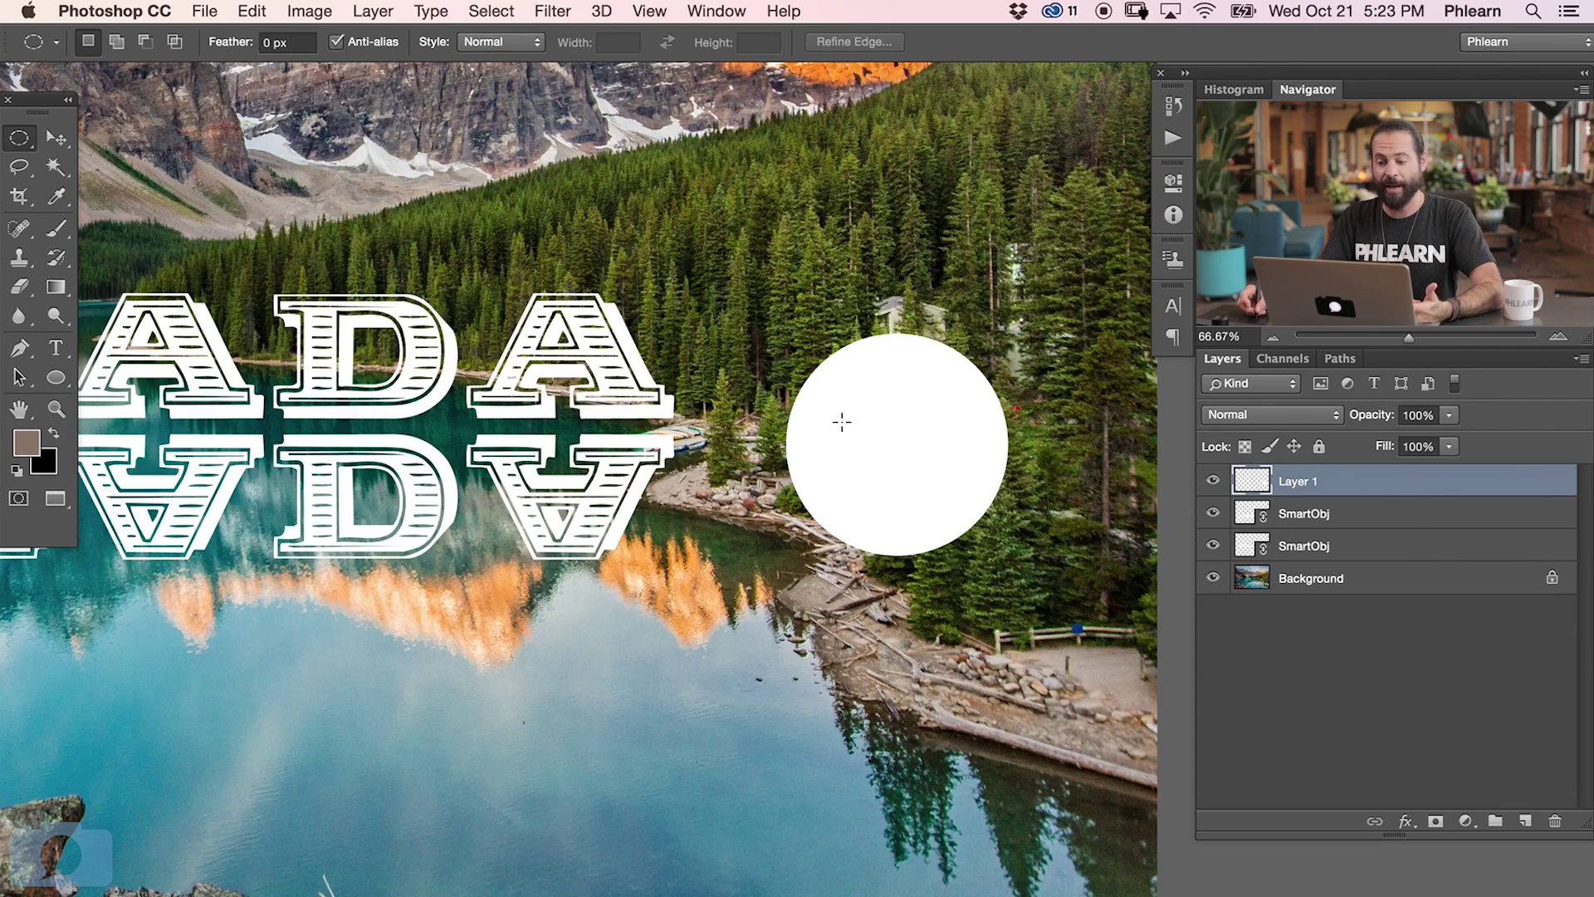
Shift the white circle, add a layer below it, and select a square around the circle
key("v")
left_click_drag(894, 502, 959, 462)
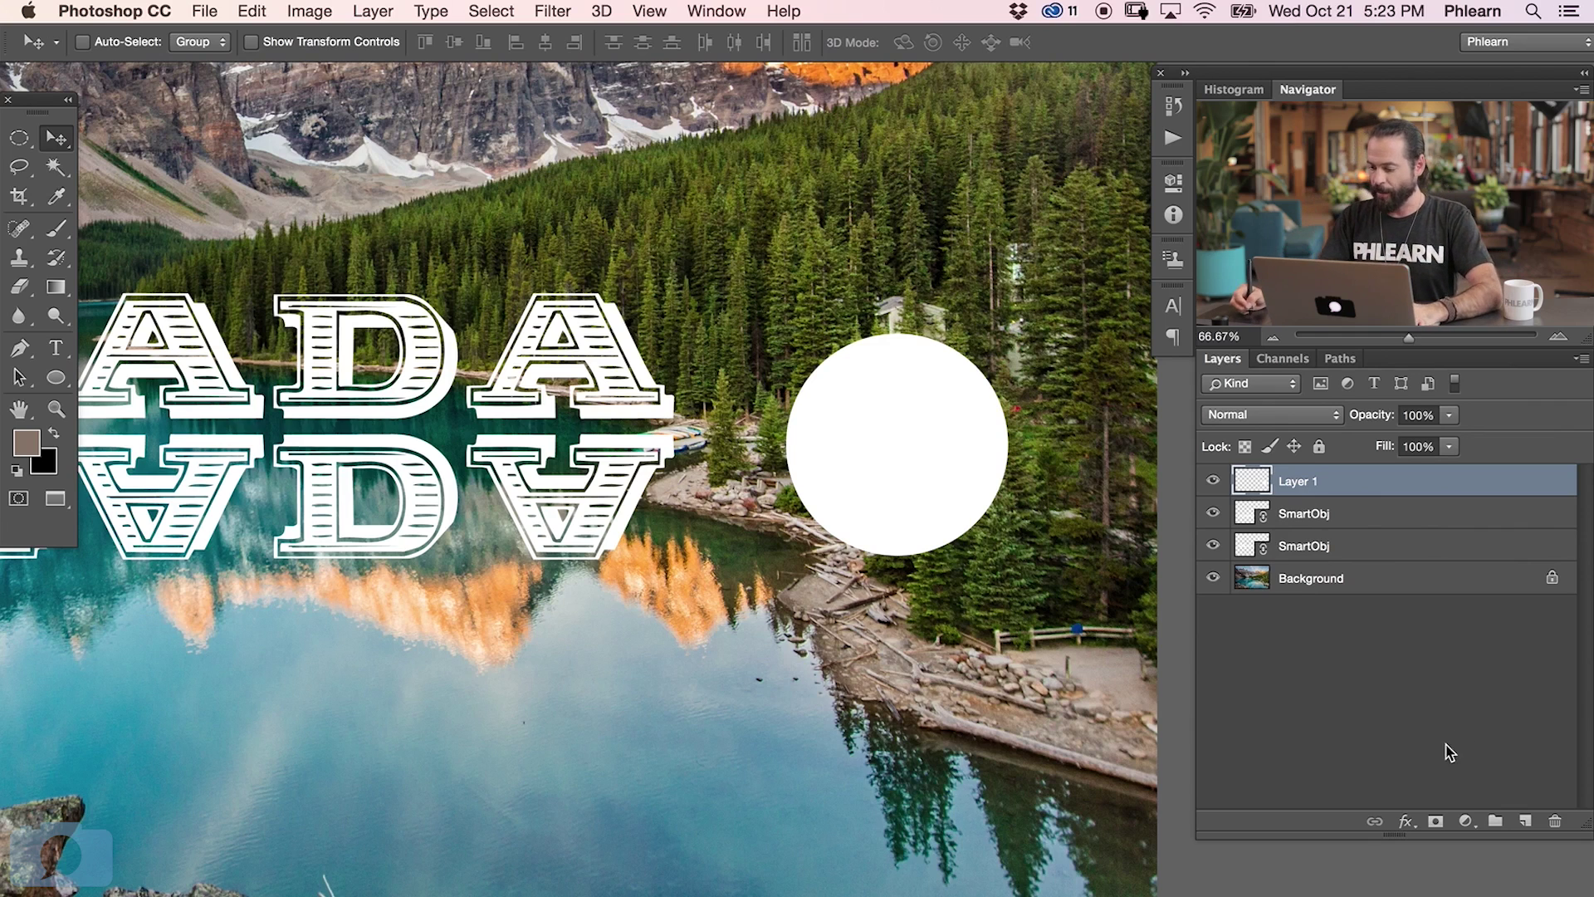
left_click(1519, 820, "super")
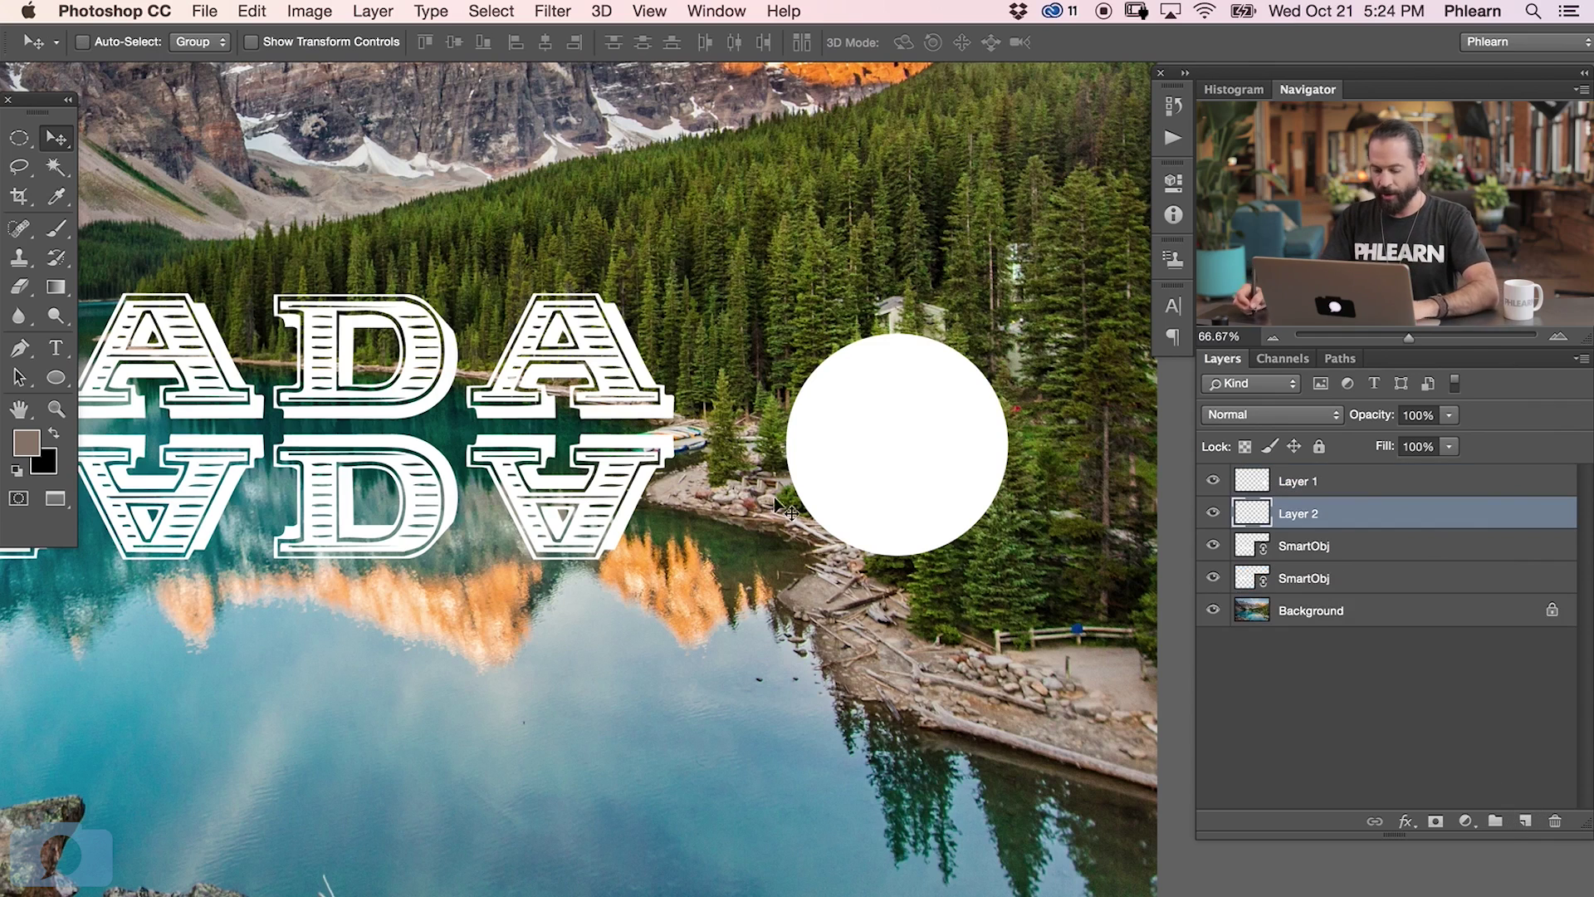
key("m")
left_click_drag(22, 146, 46, 135)
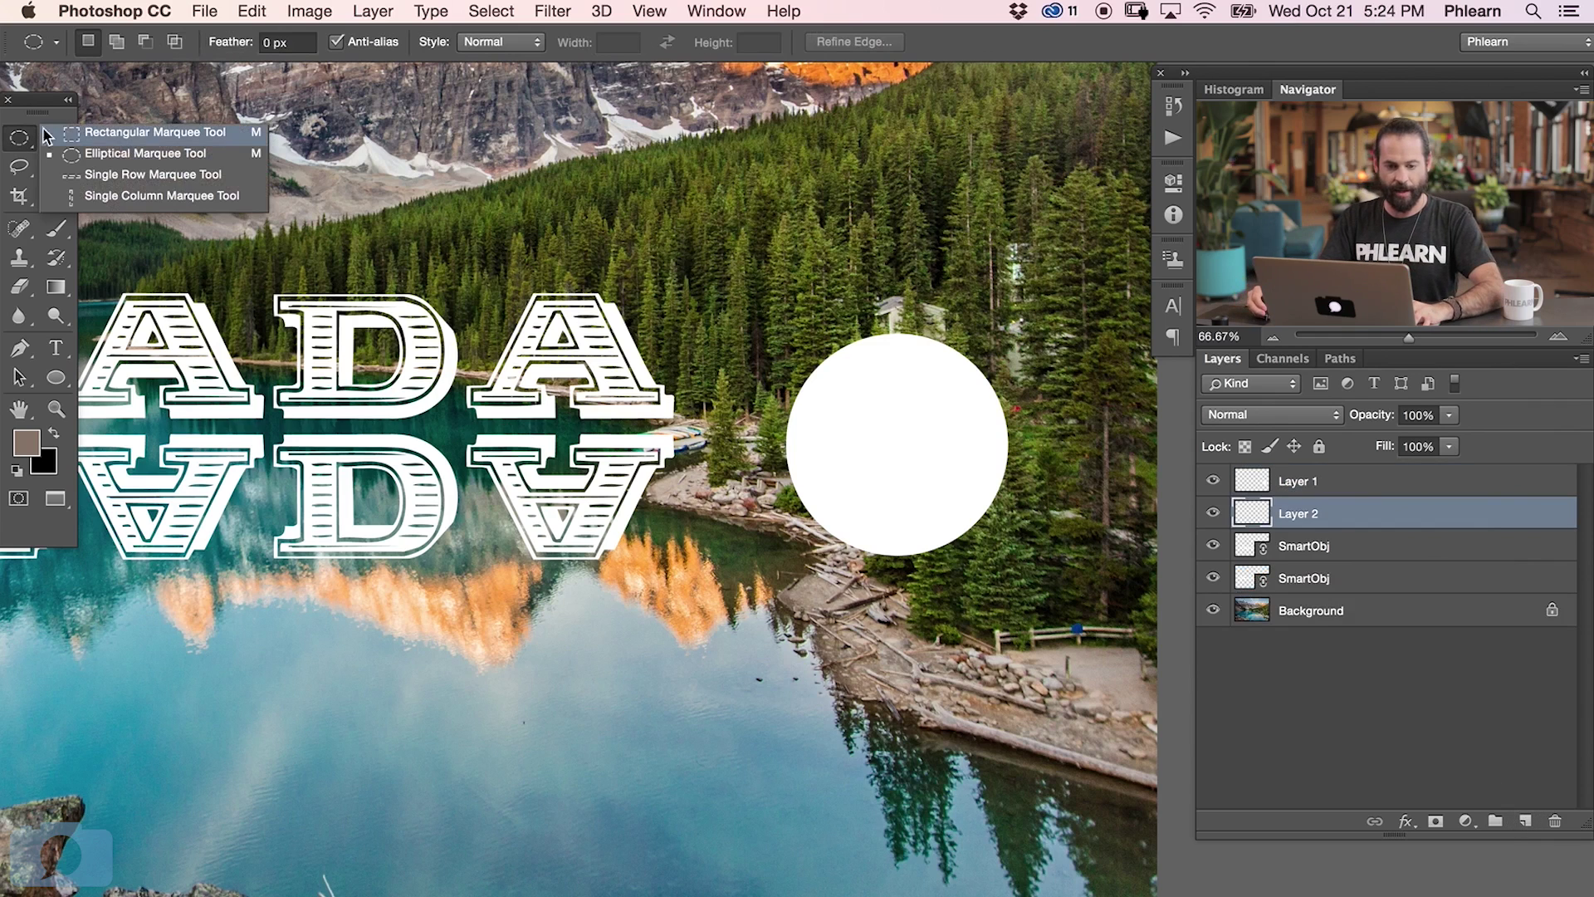
left_click(96, 138)
left_click_drag(728, 298, 1077, 638)
Fill the square selection with Black, after first trying 50% Gray, then deselect
key("shift+BackSpace")
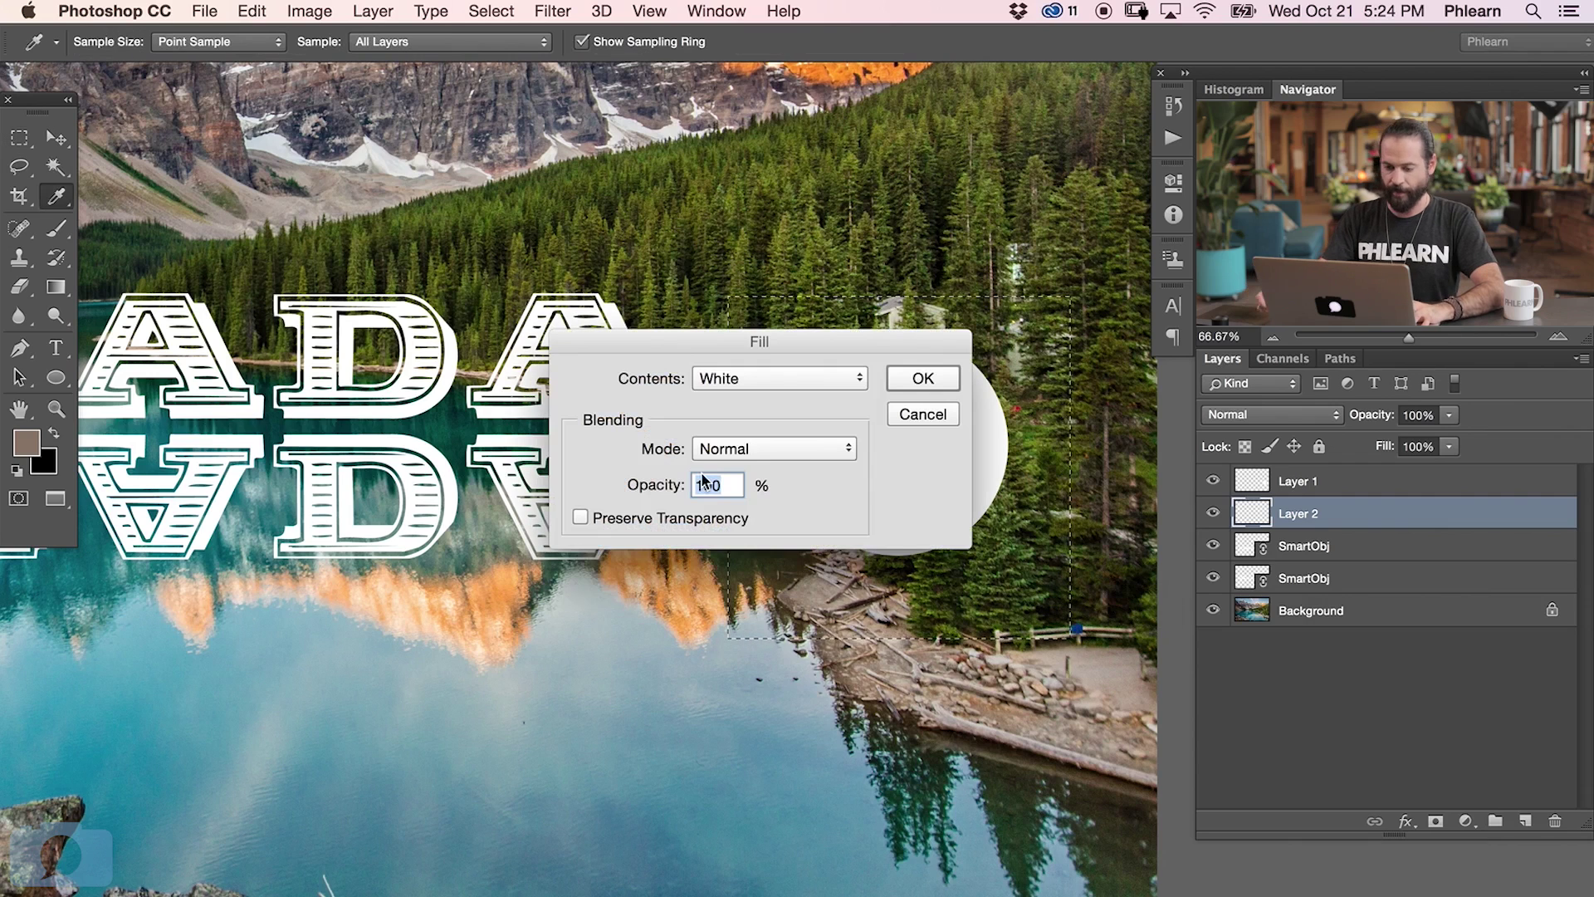
left_click(732, 378)
left_click(745, 352)
left_click(923, 377)
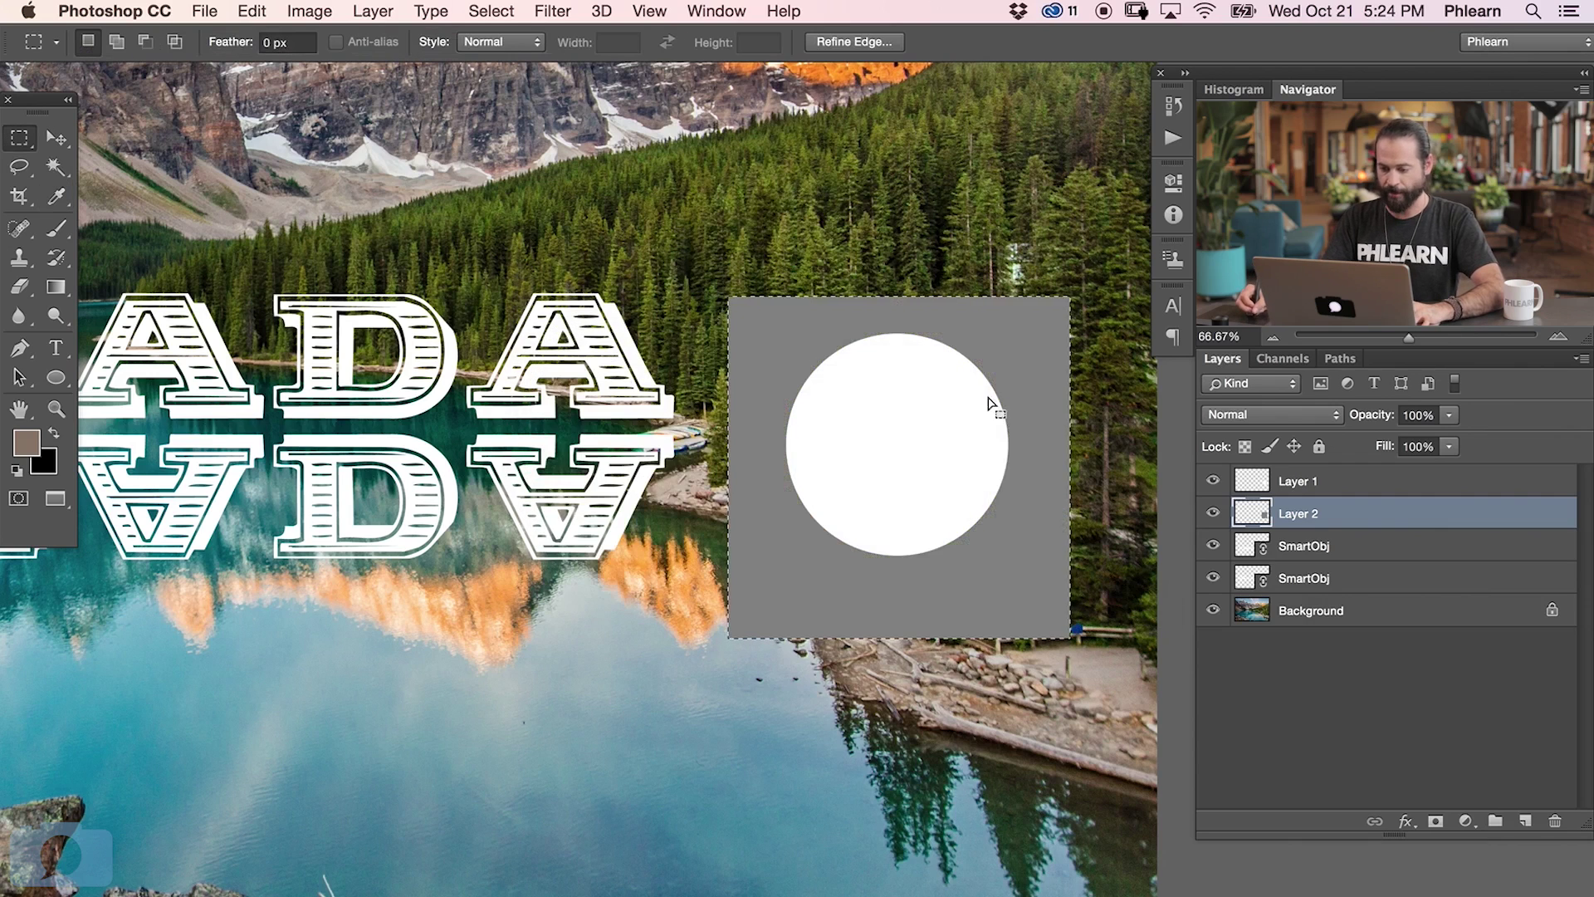
key("shift+BackSpace")
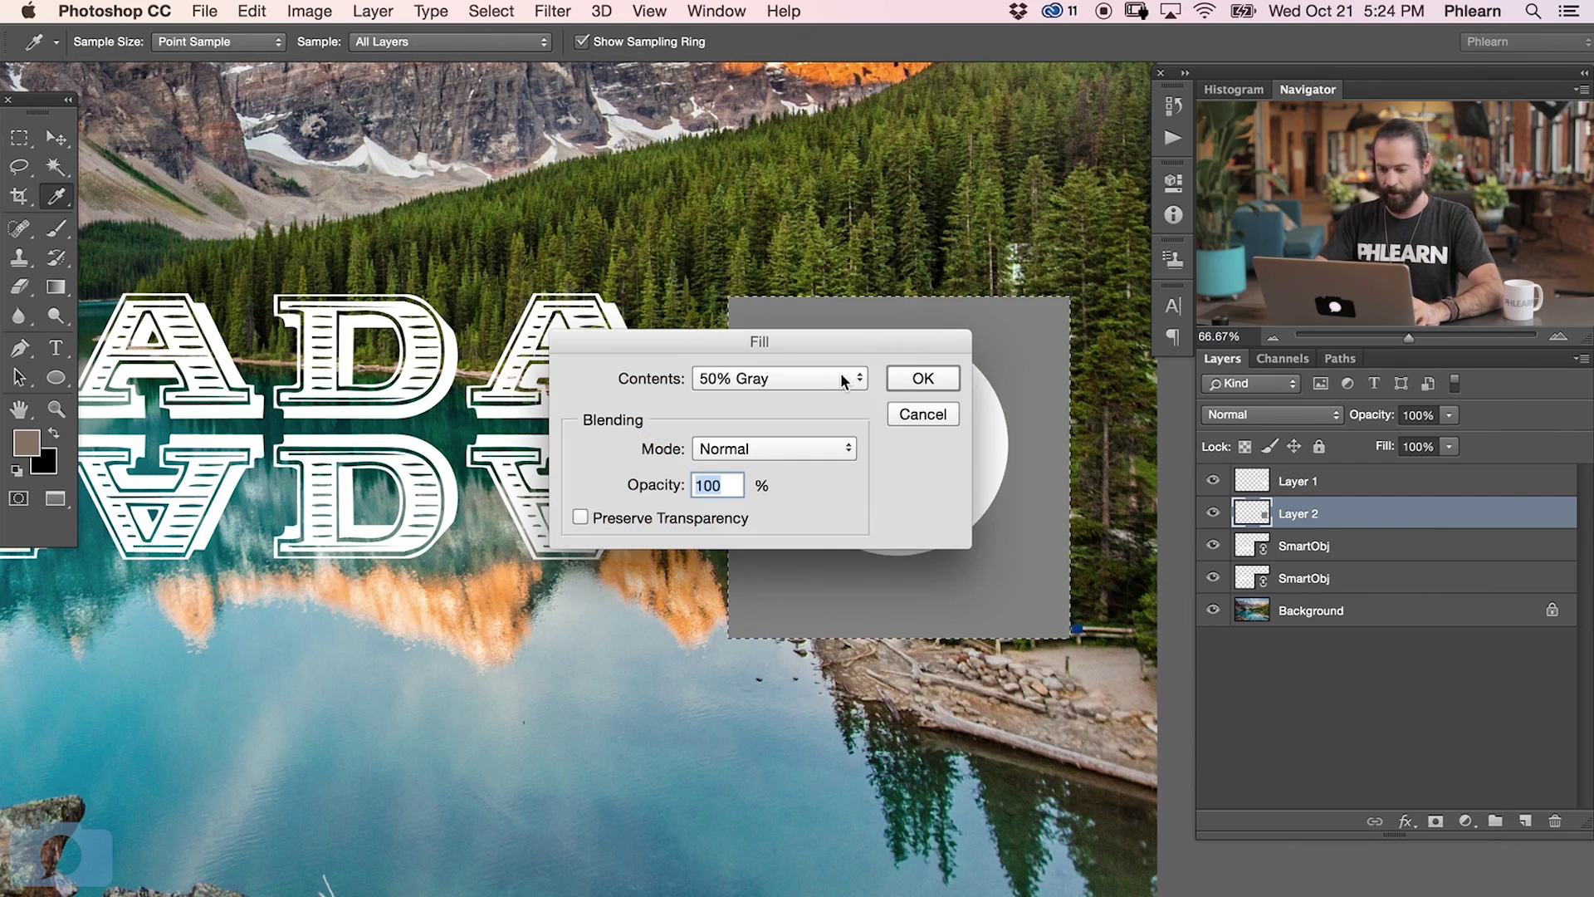
left_click(777, 379)
left_click(830, 354)
left_click(946, 379)
key("super+d")
Centre the circle on the square horizontally and vertically, then merge both into Layer 1
left_click(1359, 491, "shift")
key("v")
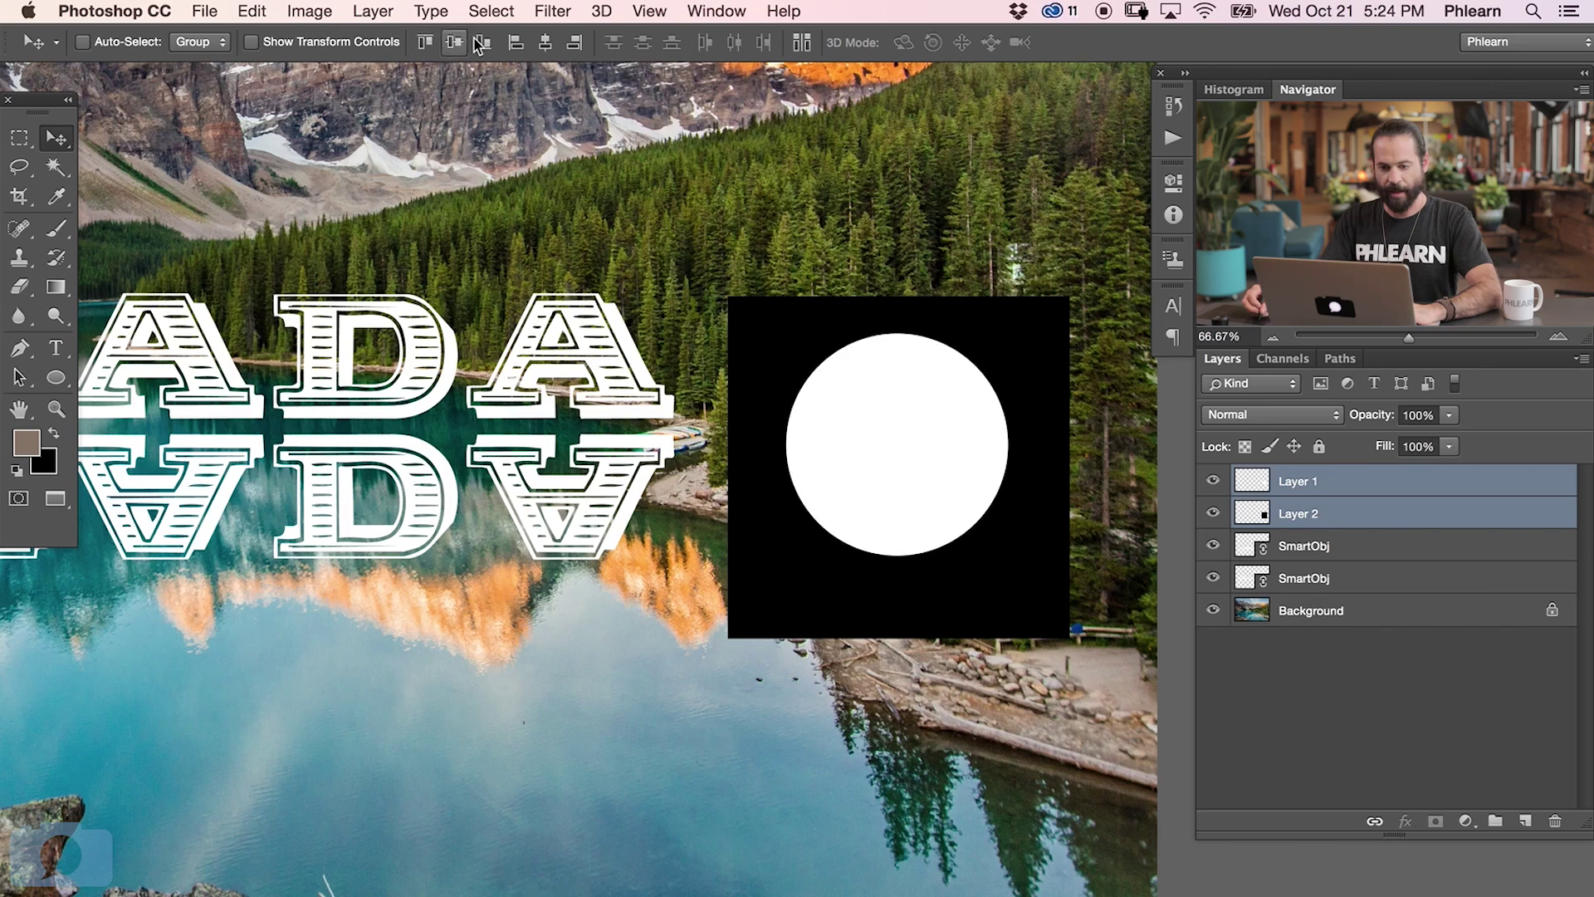
left_click(545, 42)
left_click(453, 43)
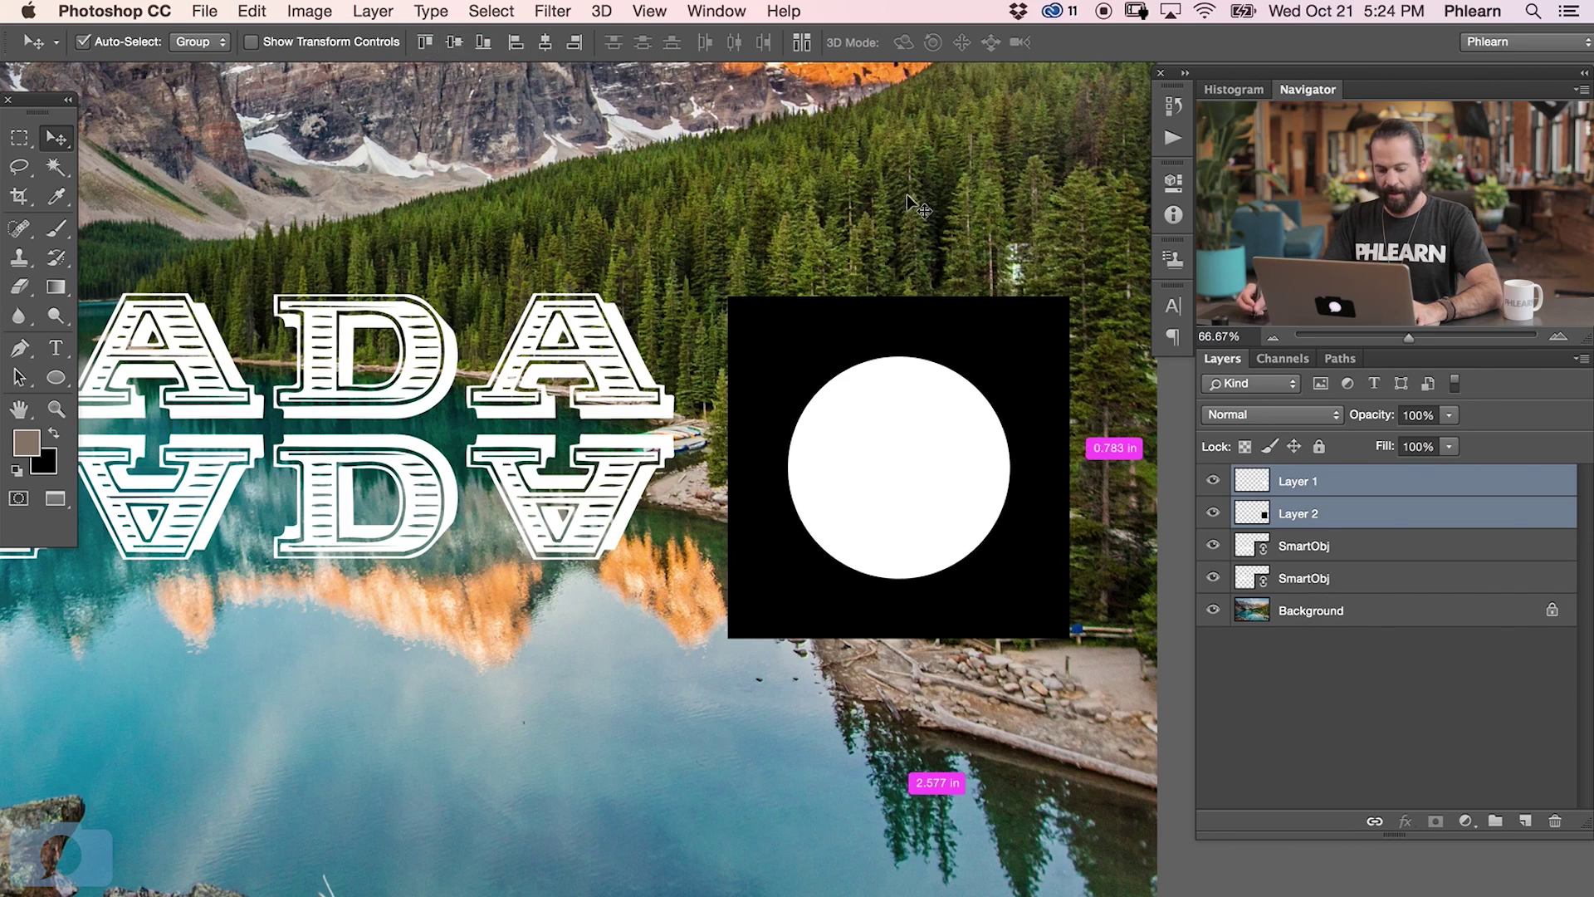
key("super+e")
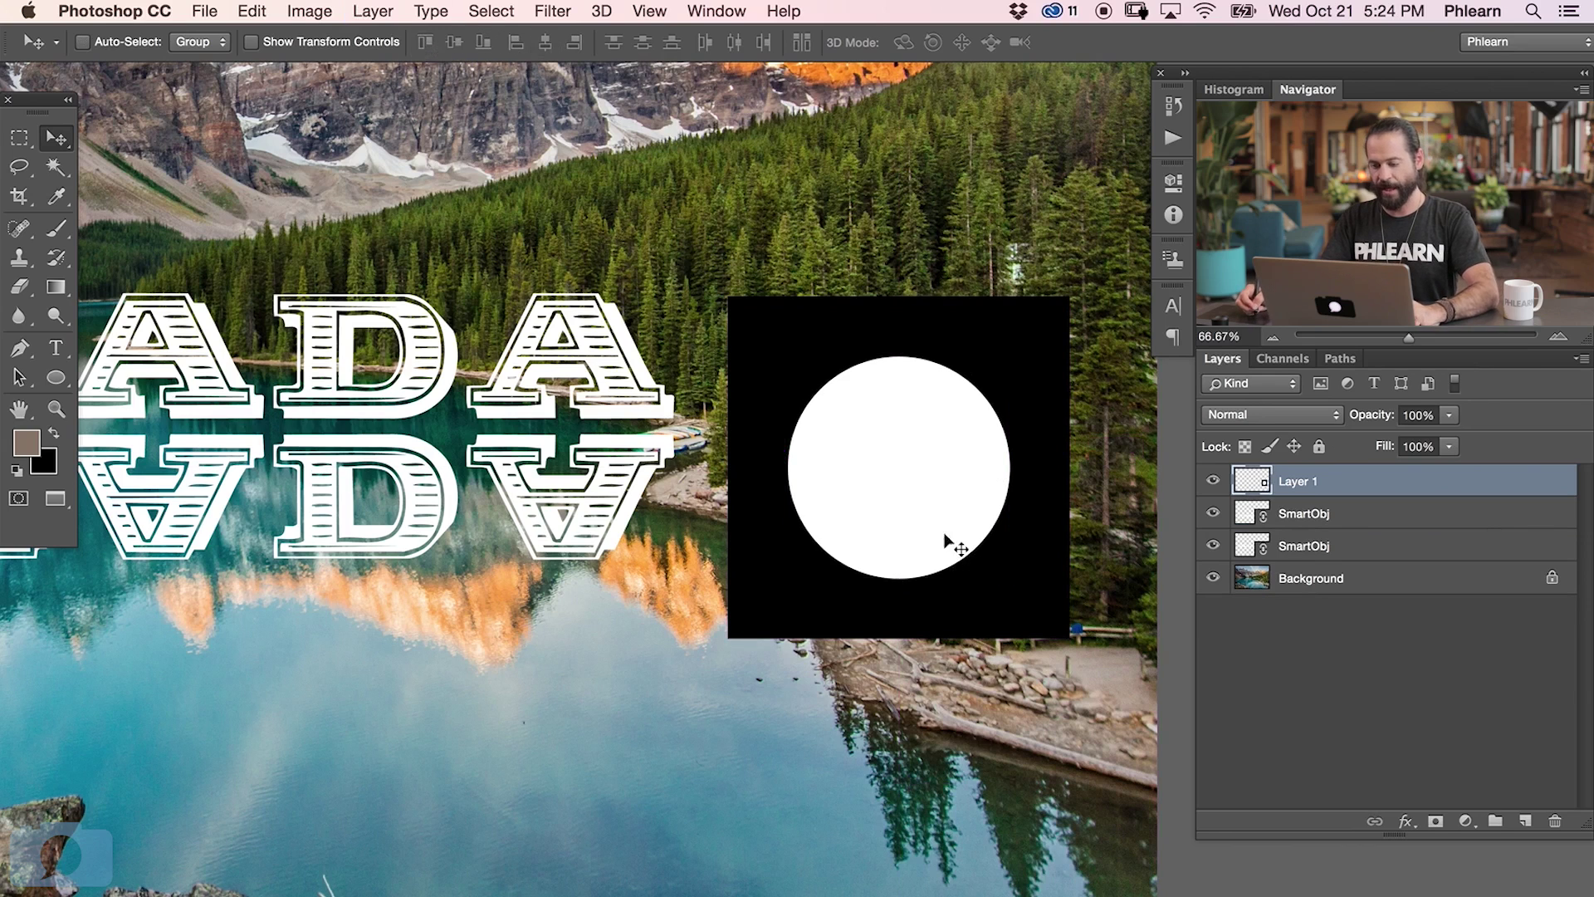
left_click_drag(960, 559, 576, 612)
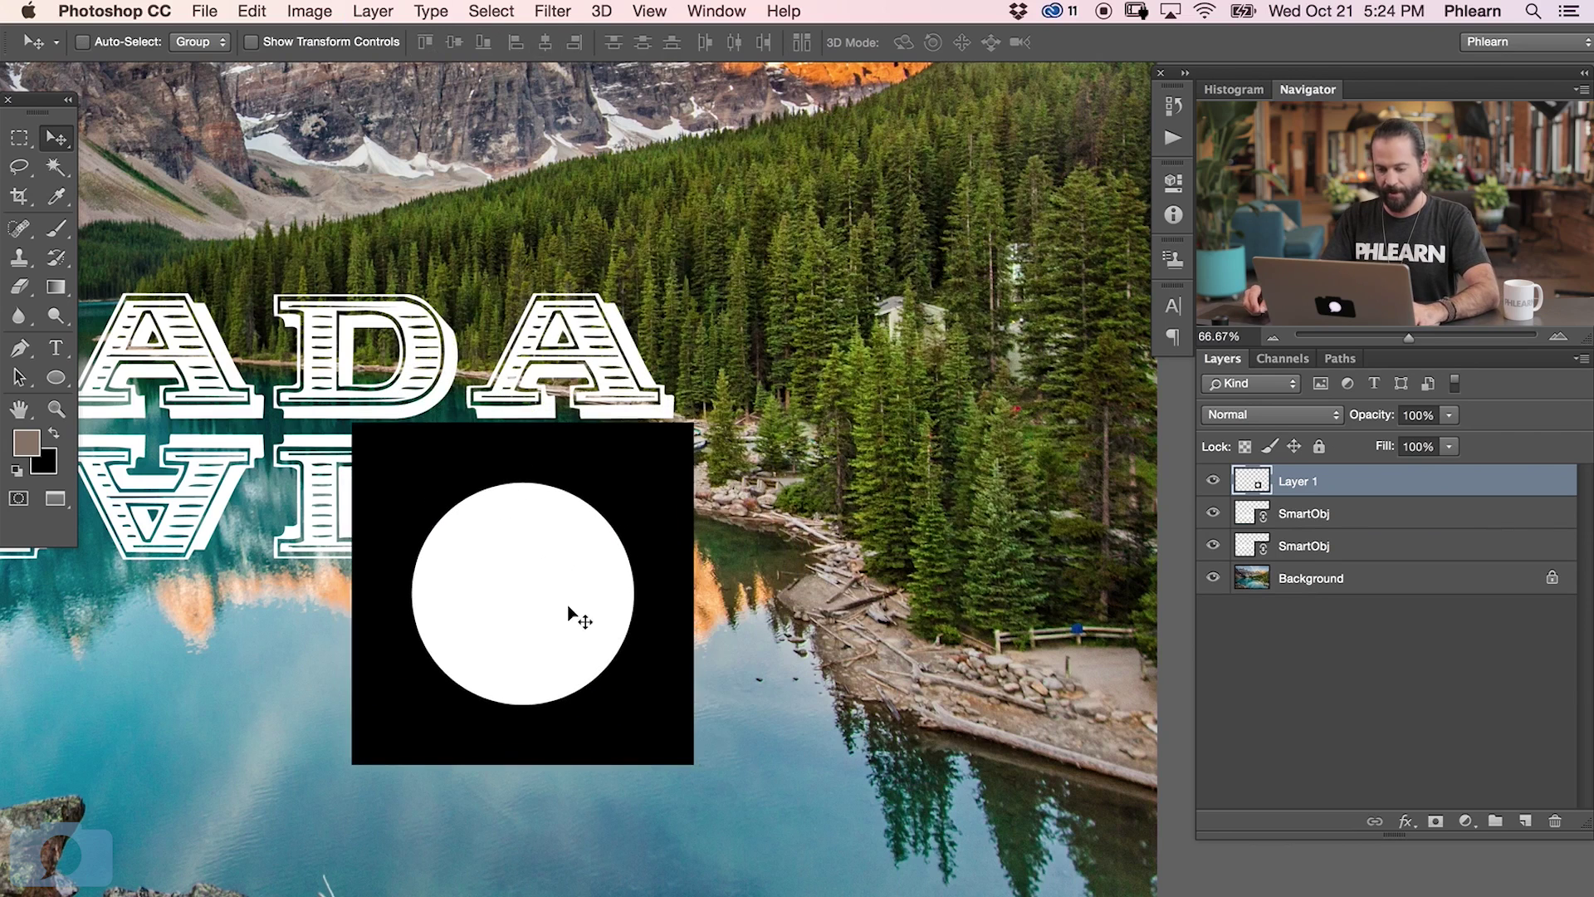
key("super+z")
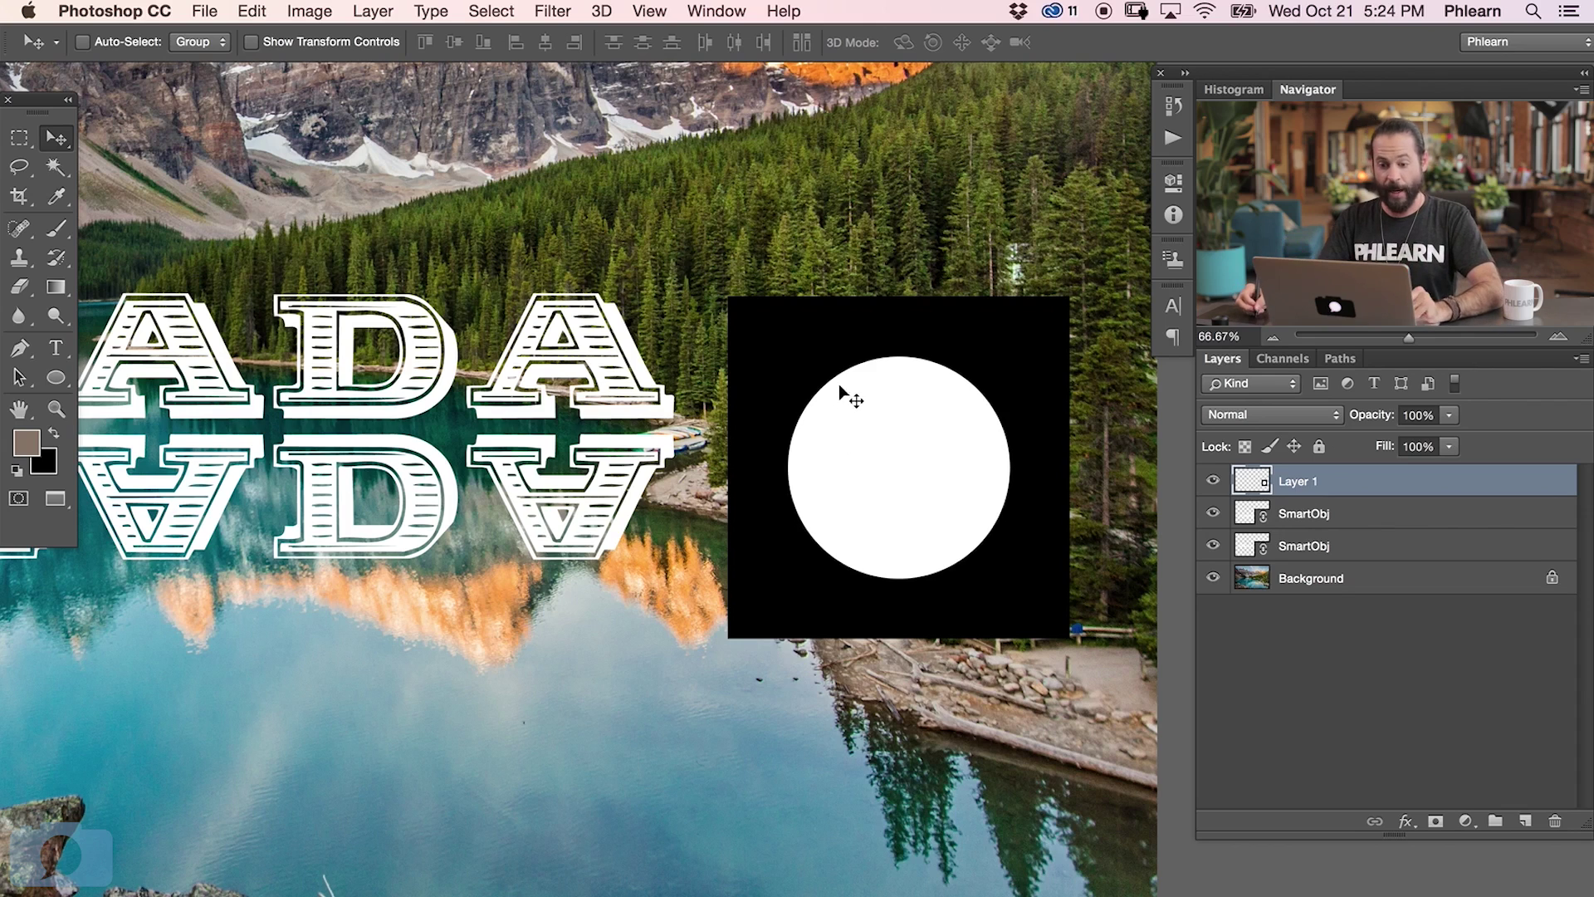
Apply Ocean Ripple to the circle with Ripple Size 7 and Ripple Magnitude 8
left_click(561, 15)
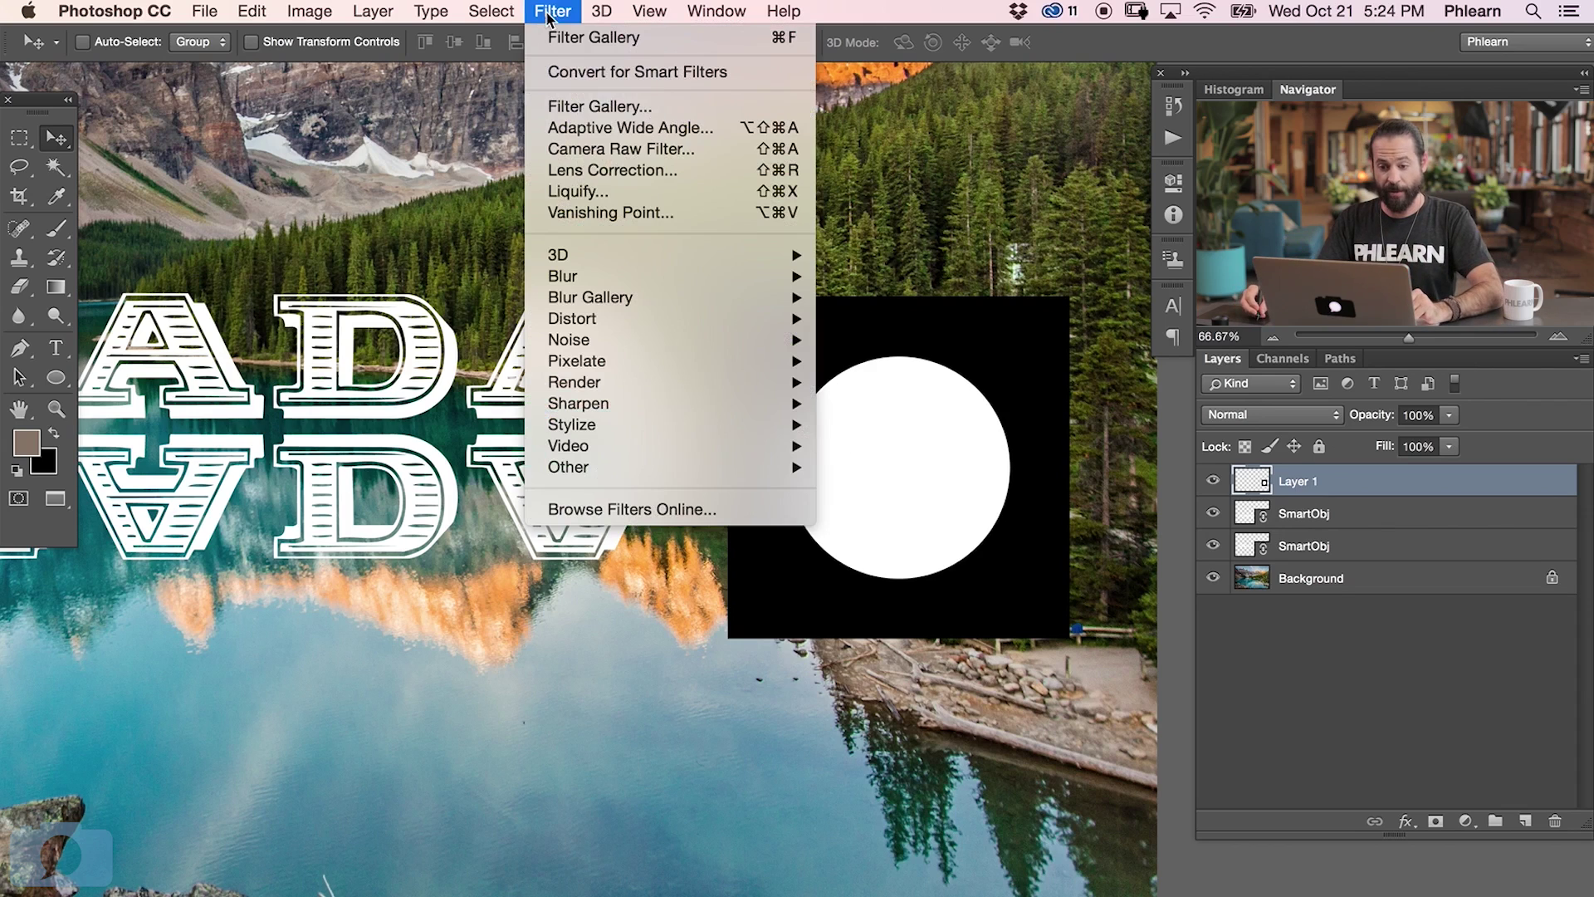
left_click(631, 106)
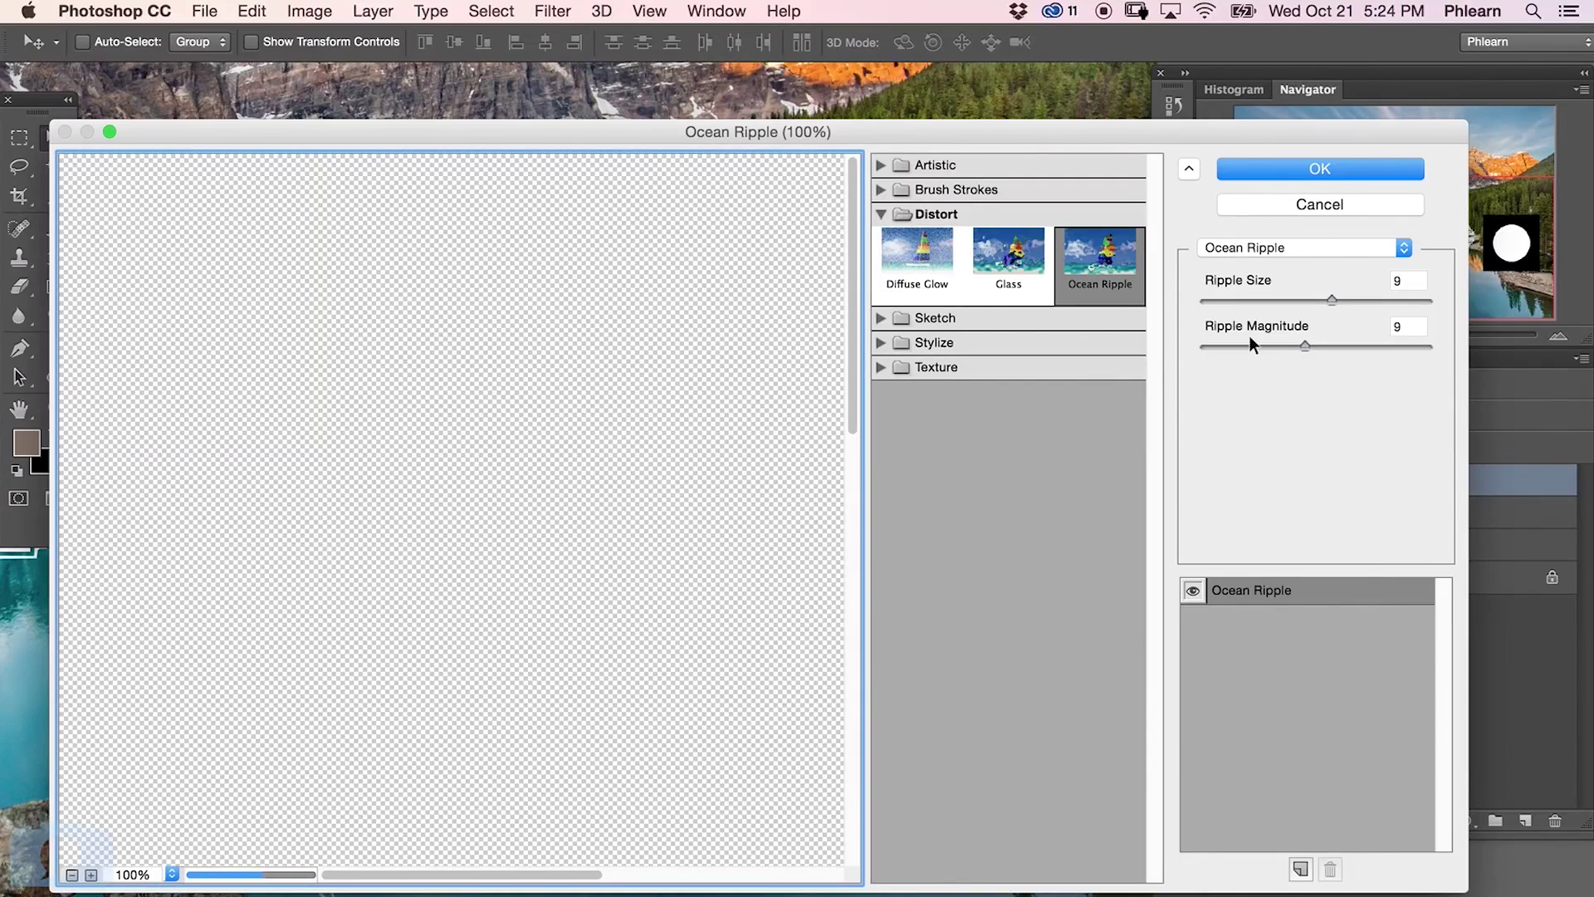
left_click_drag(776, 659, 335, 391)
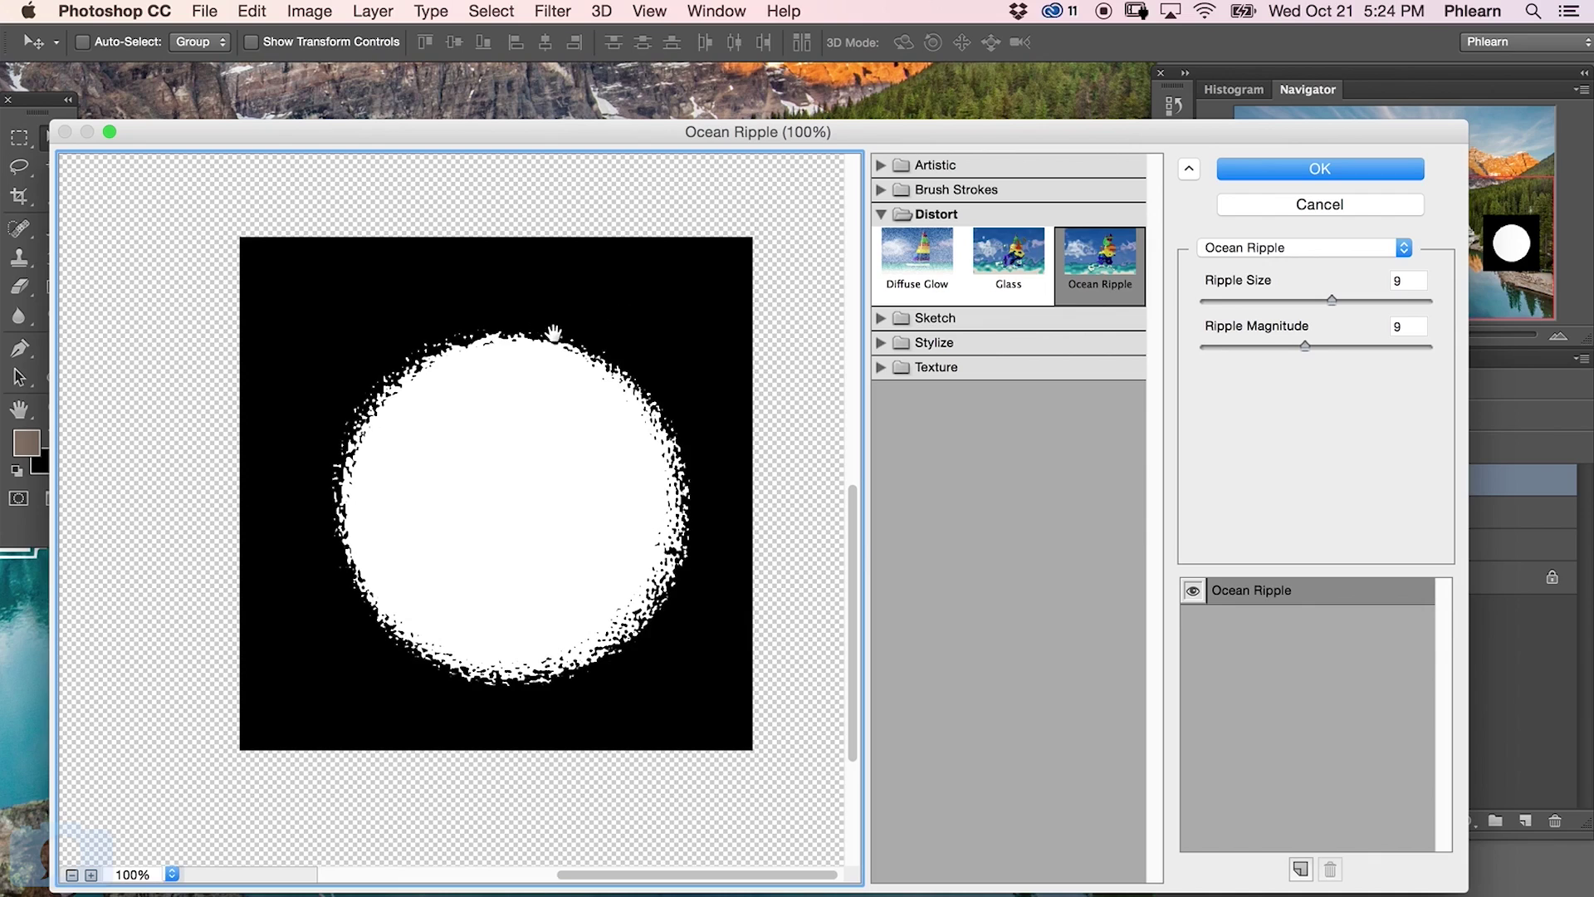
left_click(1243, 300)
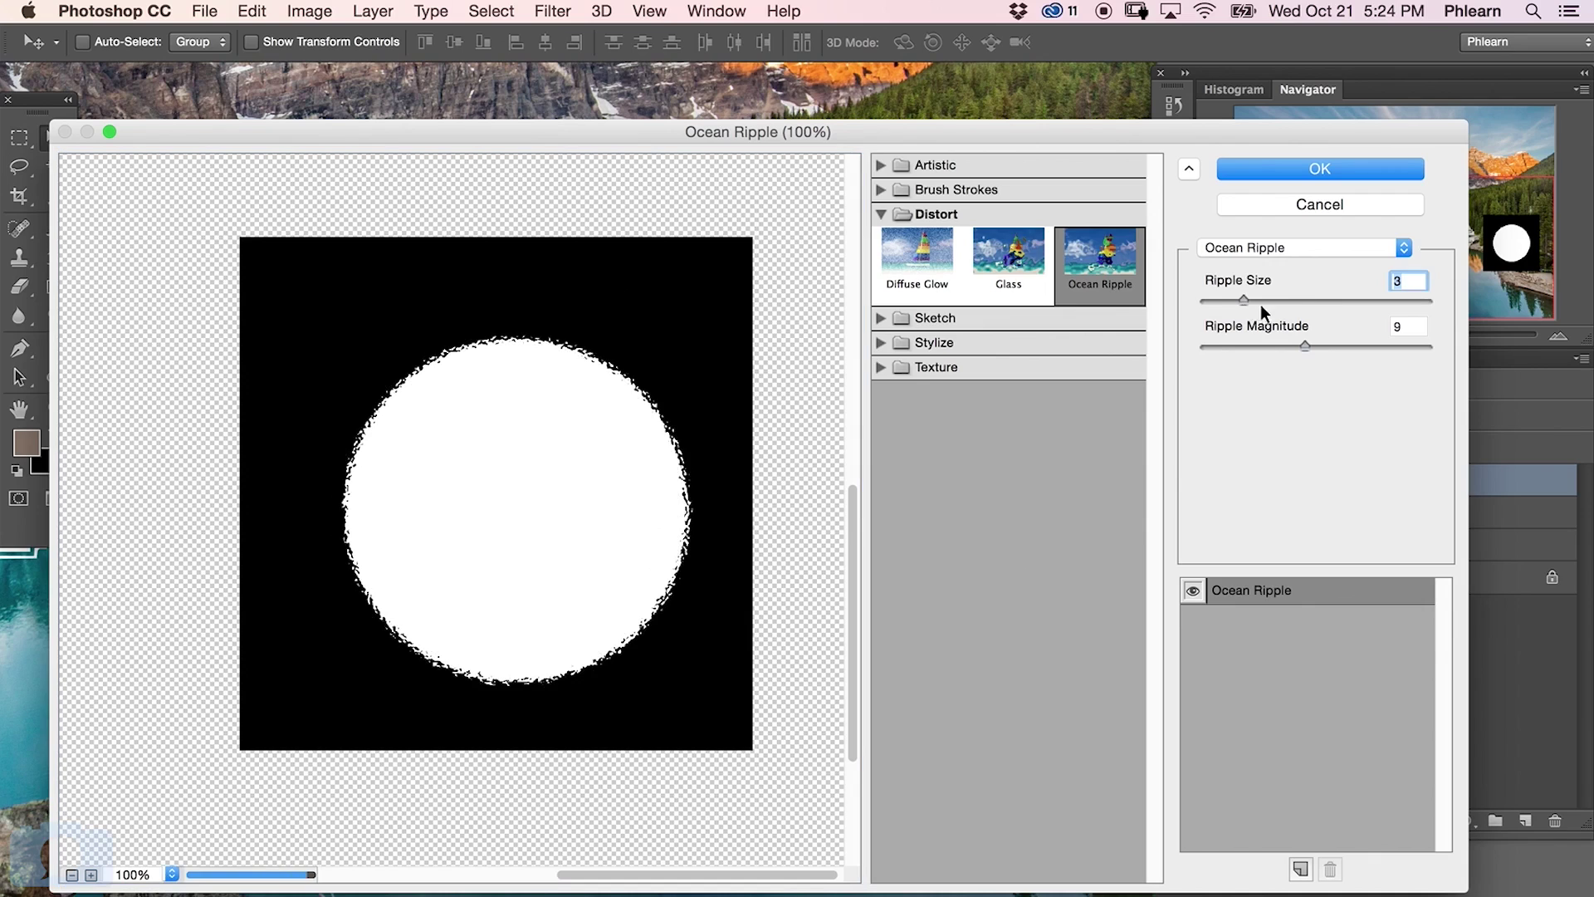
left_click(1302, 299)
left_click(1244, 345)
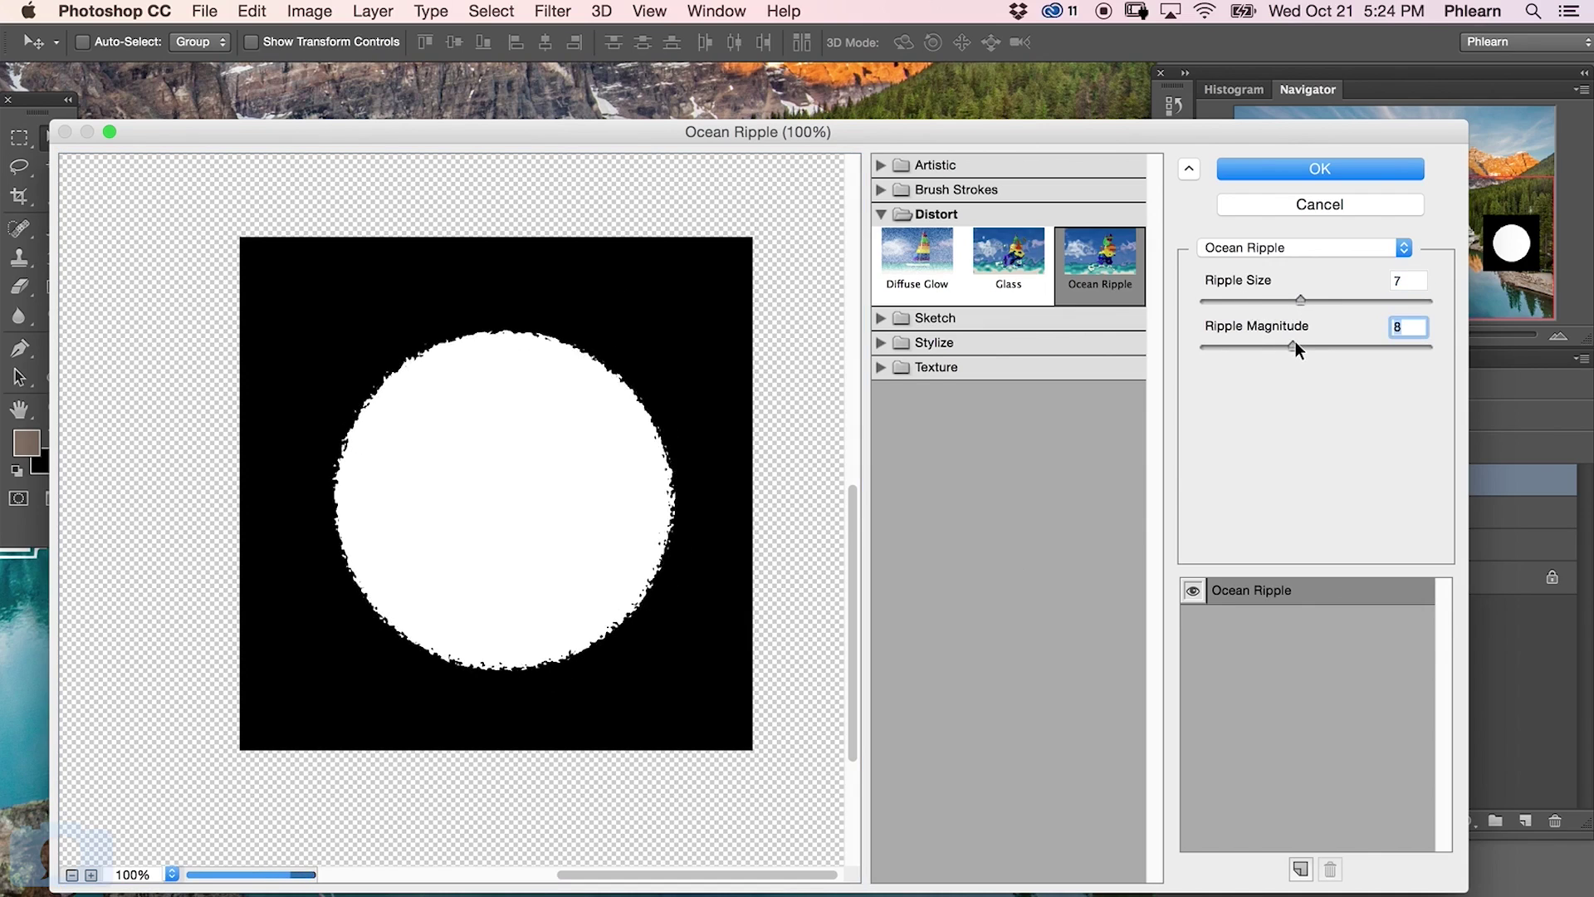
left_click(1341, 170)
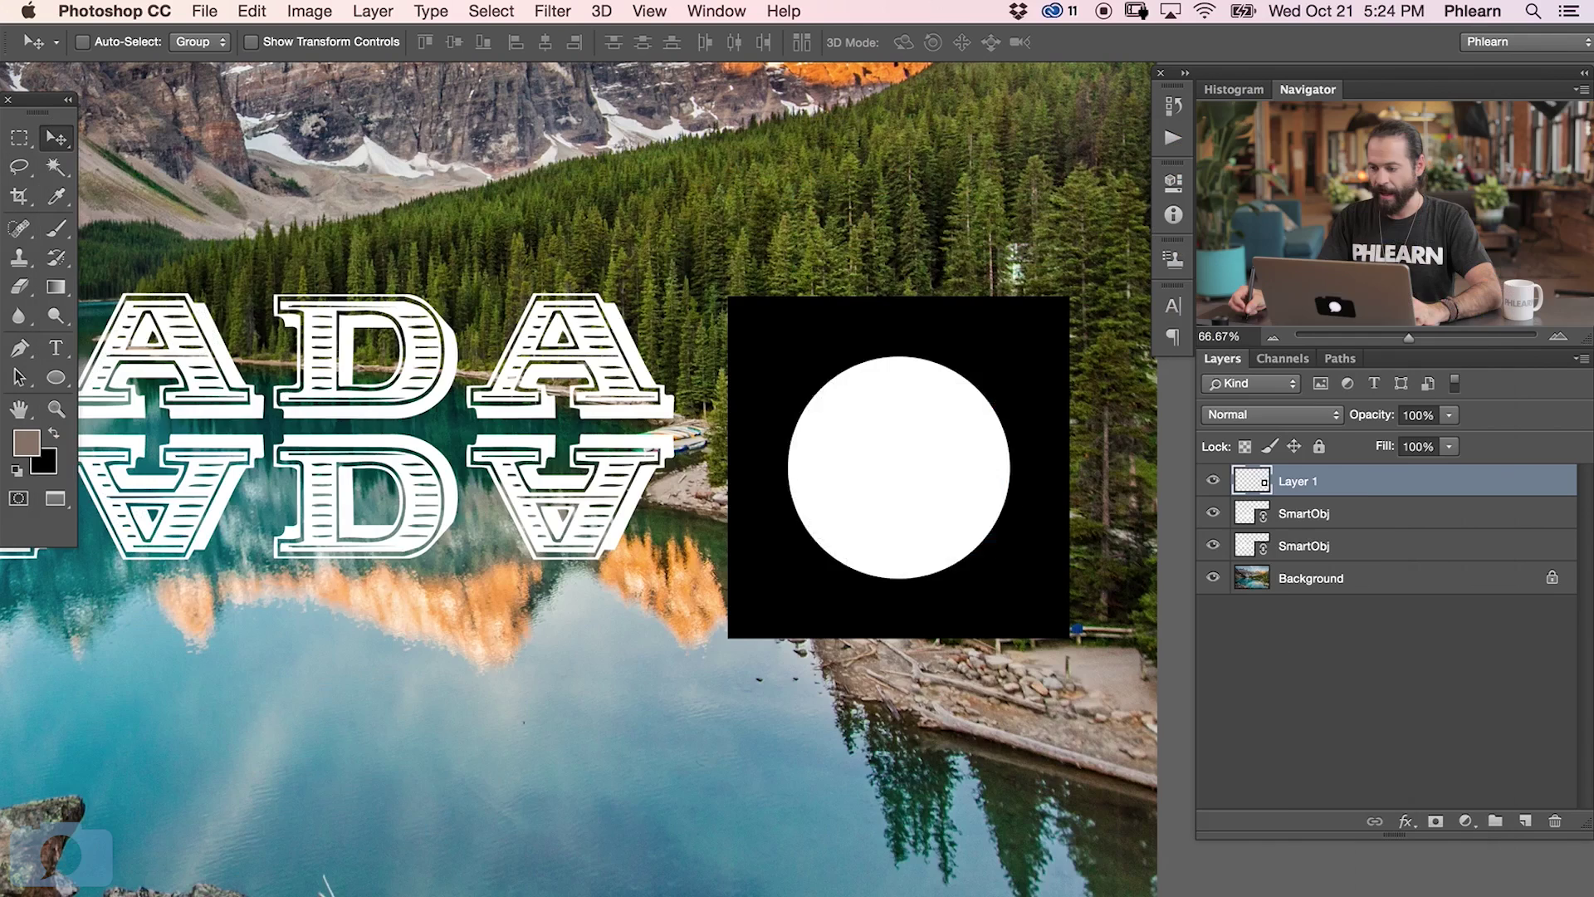
Nudge the rippled circle layer slightly left and down
mouse_move(900, 486)
left_mouse_down()
mouse_move(879, 432)
mouse_move(894, 467)
left_mouse_up()
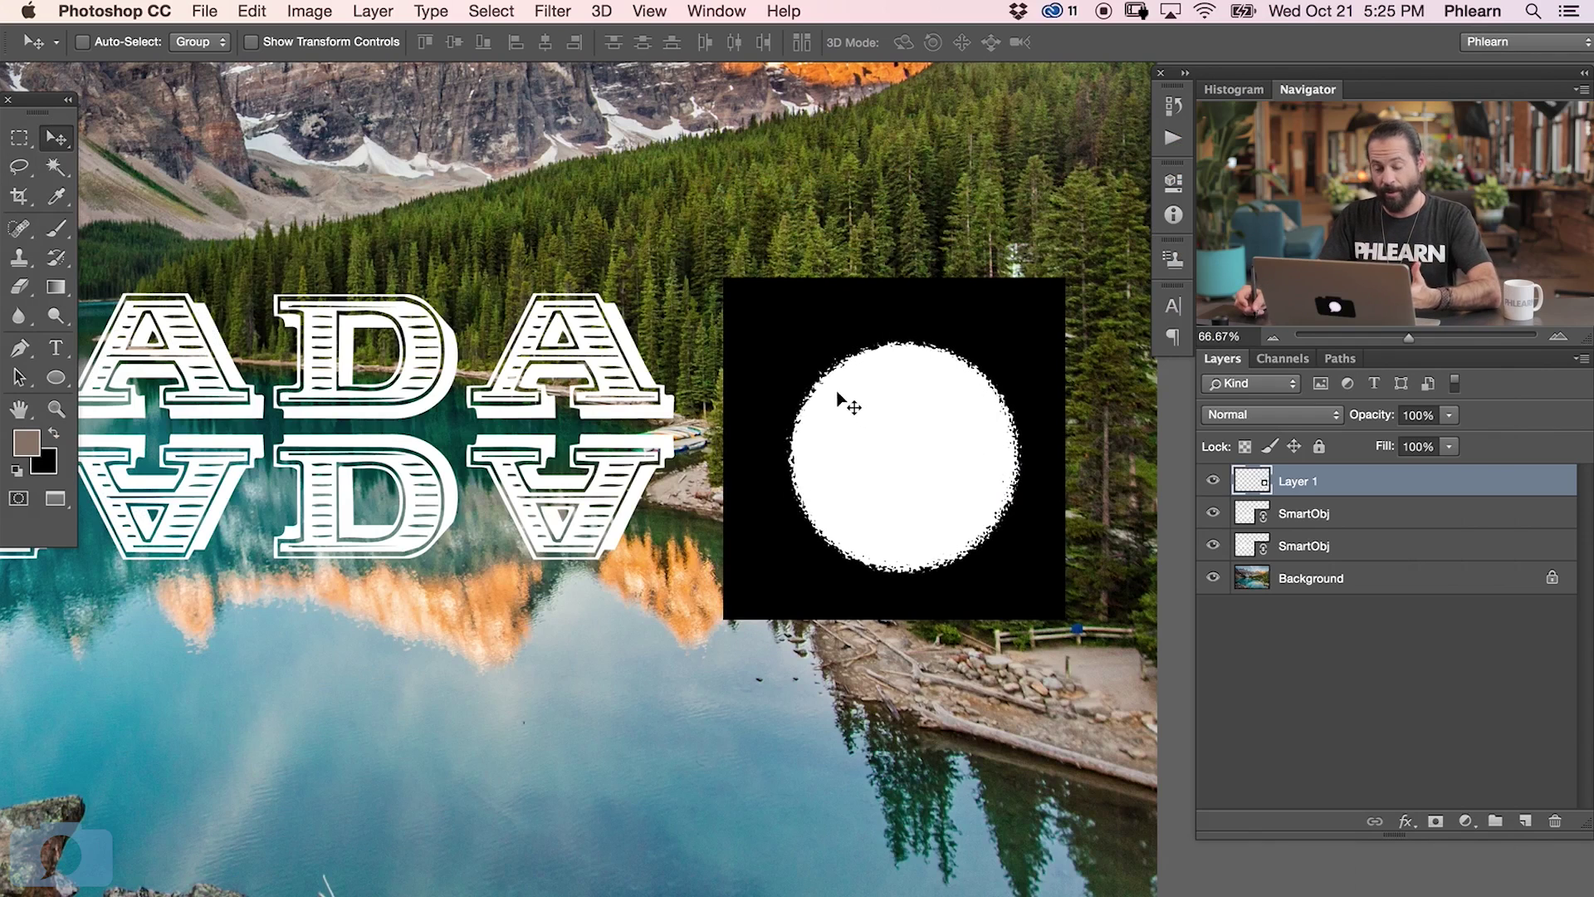
left_click_drag(936, 459, 906, 482)
left_click(1282, 423)
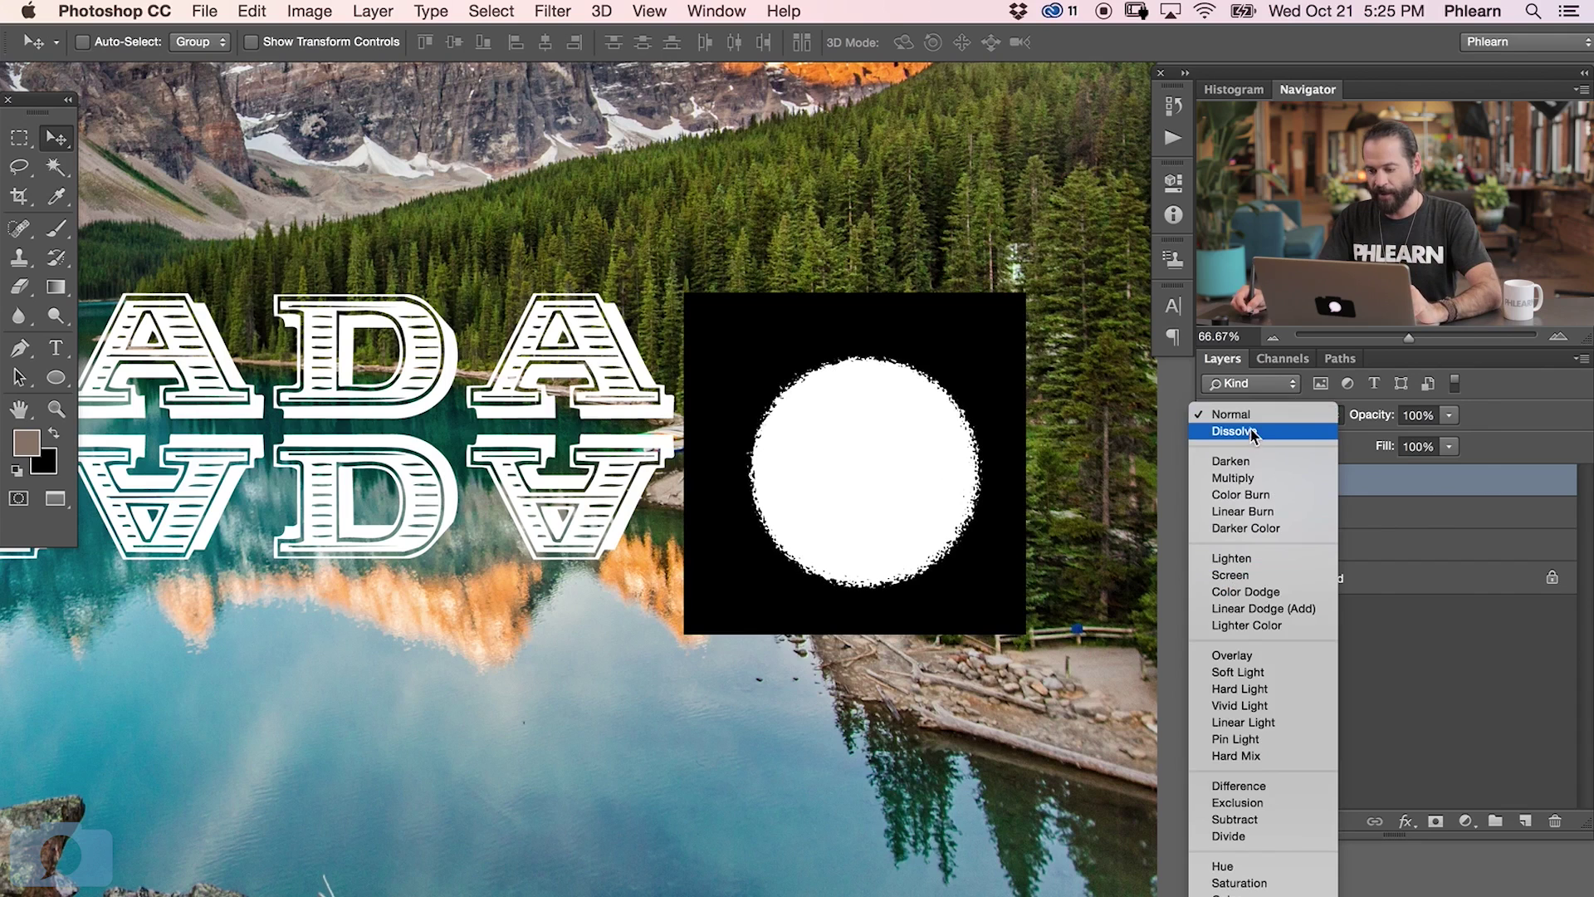
Set Layer 1 to Screen blending and move the white circle onto the lake shore
left_click(1262, 577)
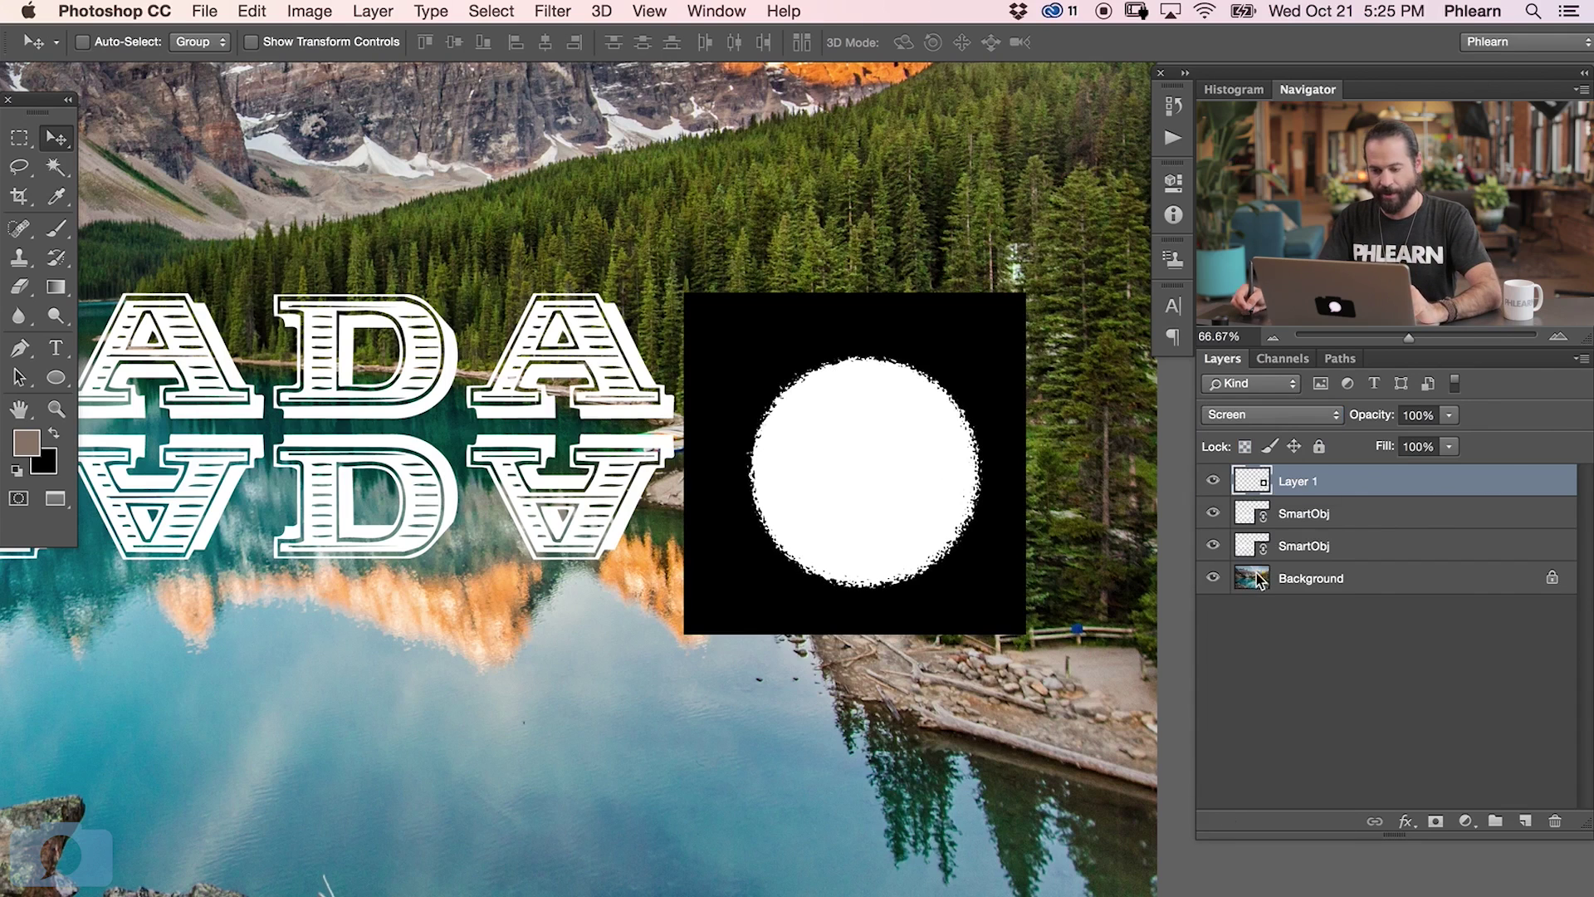
left_click_drag(904, 473, 940, 477)
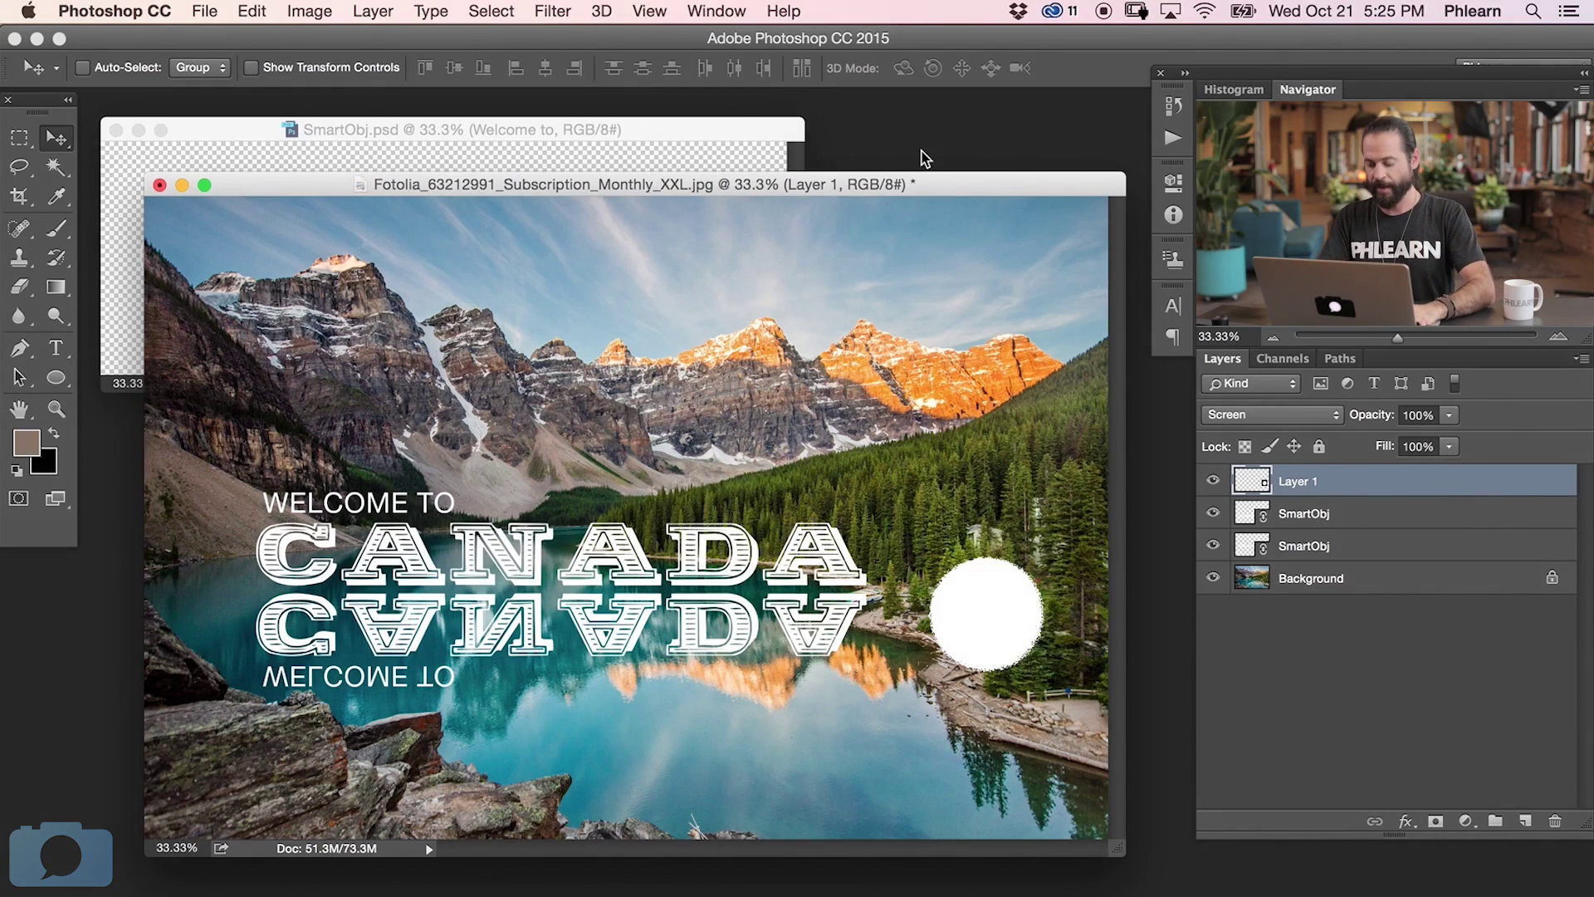
Delete the circle layer and add a 000000 Solid Color fill layer in SmartObj.psd
key("BackSpace")
left_click_drag(950, 196, 944, 210)
left_click(724, 132)
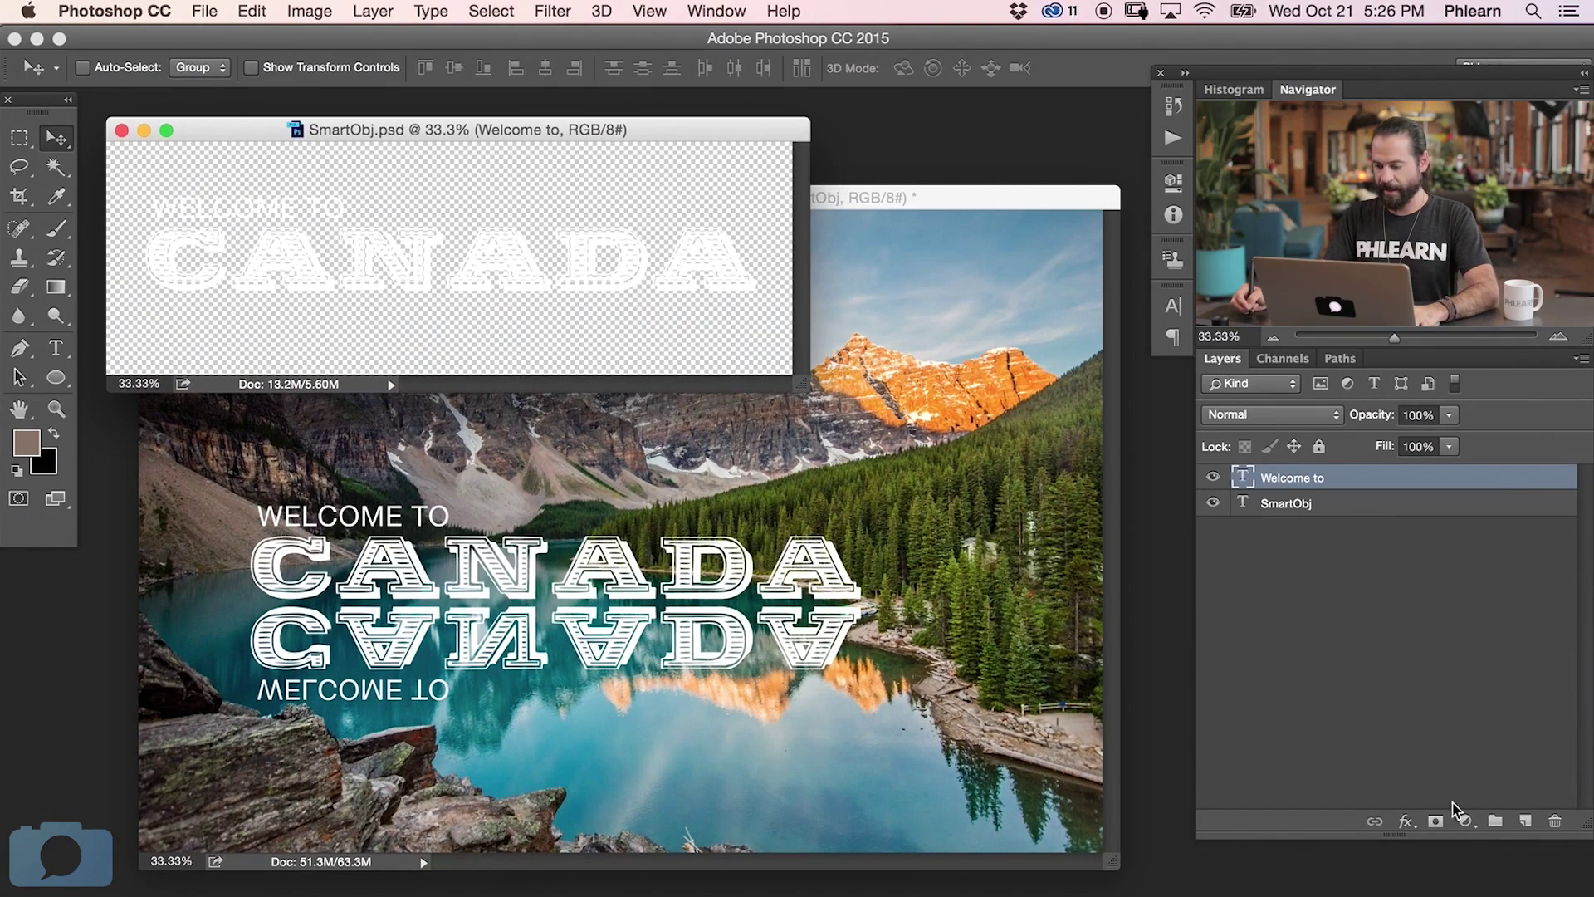
left_click(1465, 822)
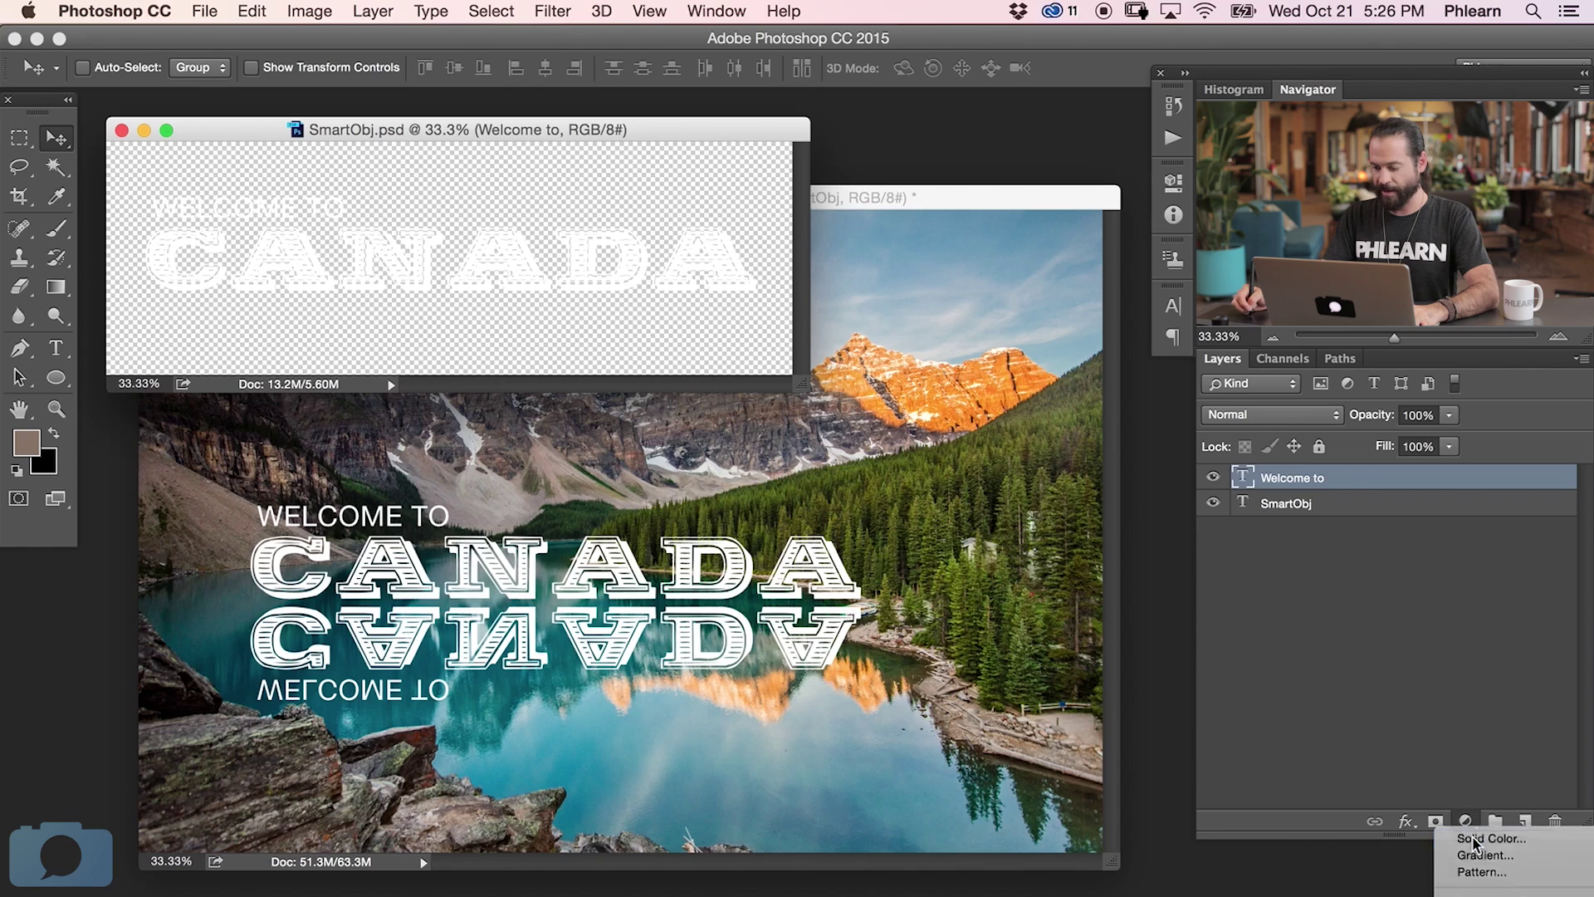
left_click(1490, 839)
type("000000")
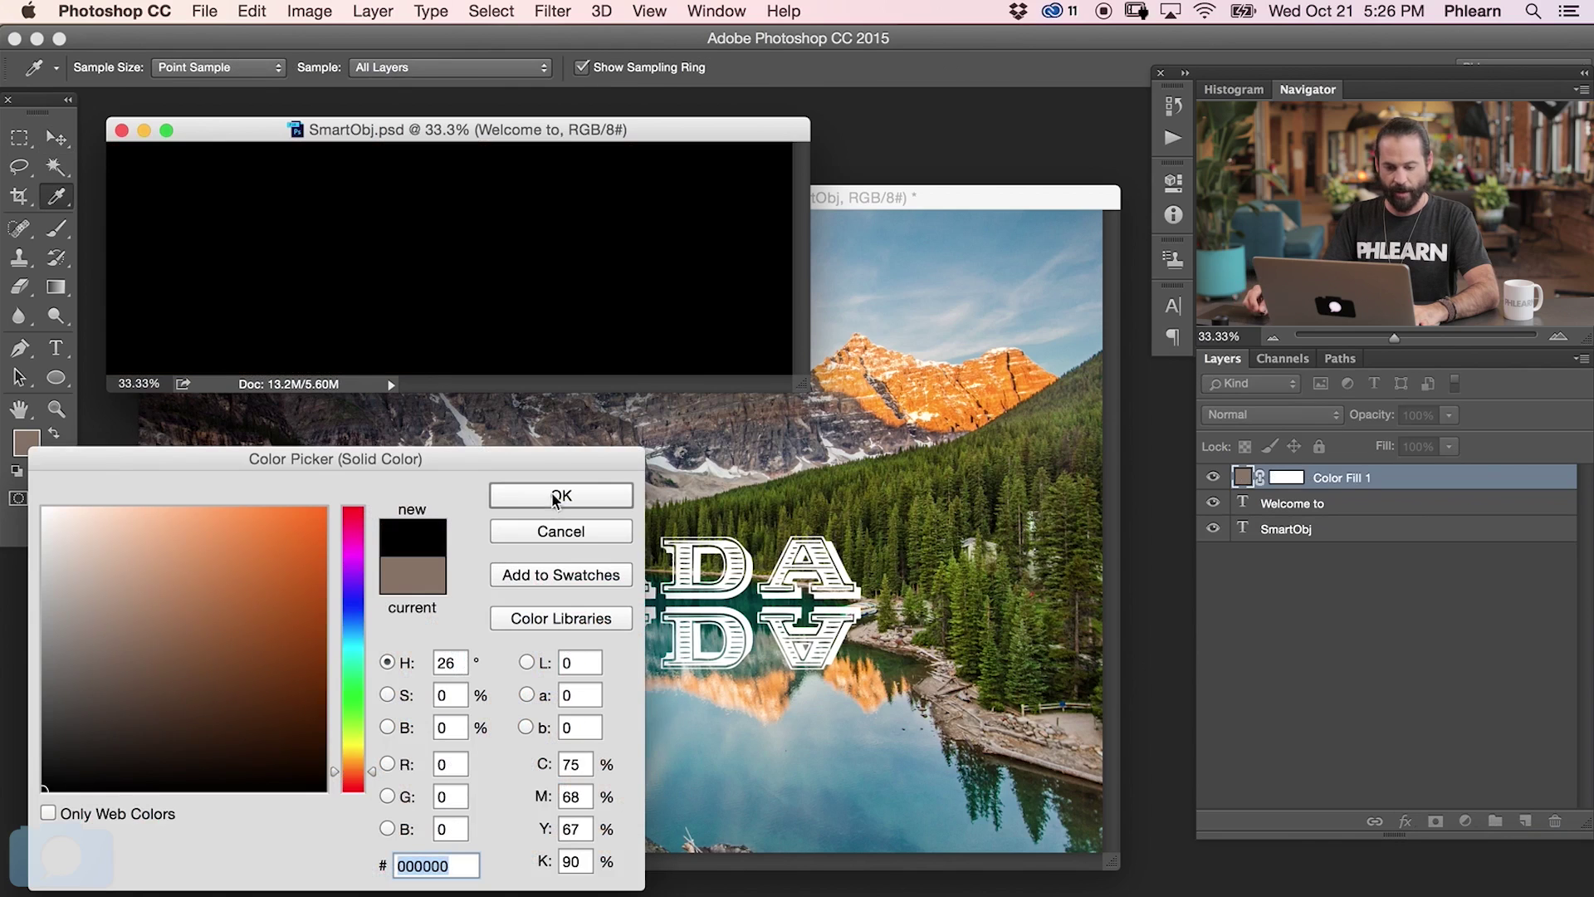
left_click(559, 494)
Send the black fill layer to the bottom, save SmartObj.psd, and return to the lake photo
key("v")
key("super+shift+bracketleft")
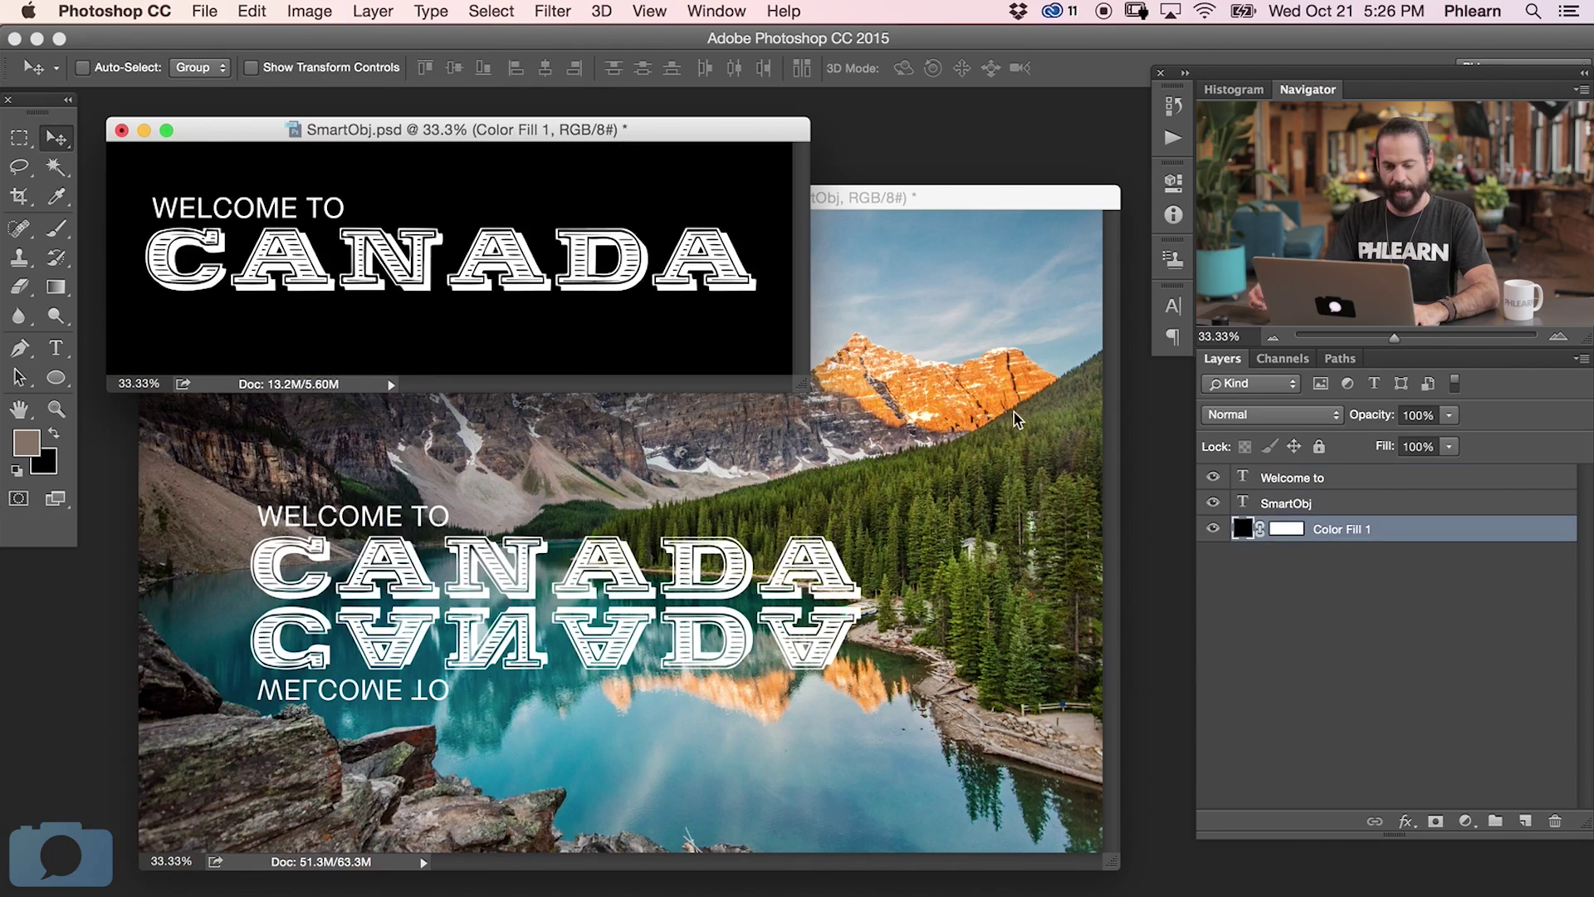
left_click_drag(687, 130, 684, 131)
key("super+s")
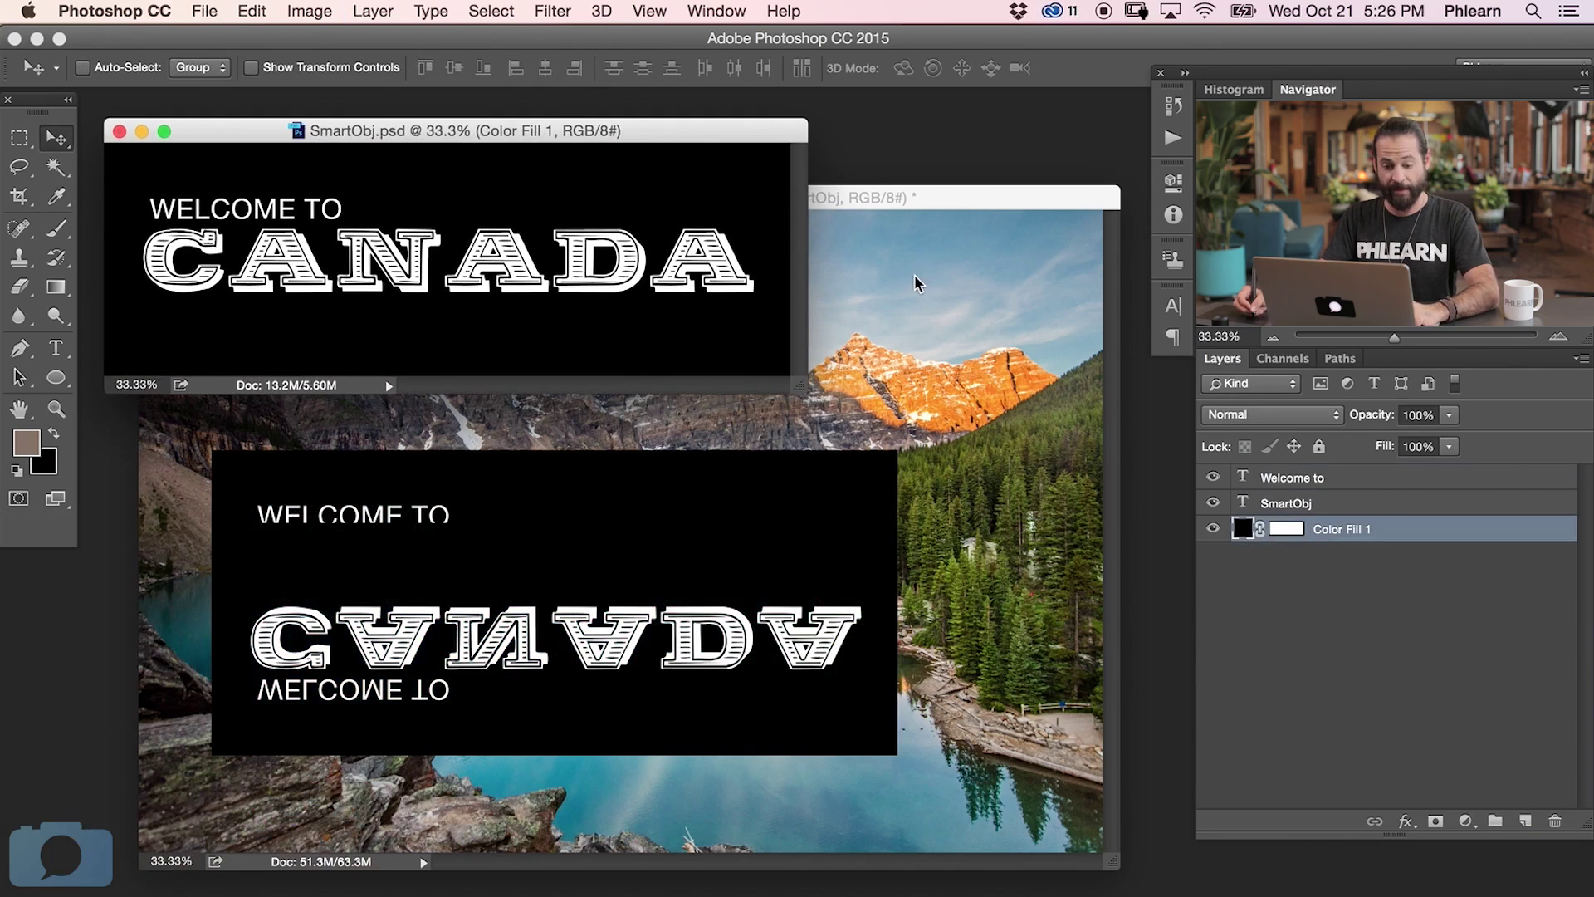
left_click(935, 206)
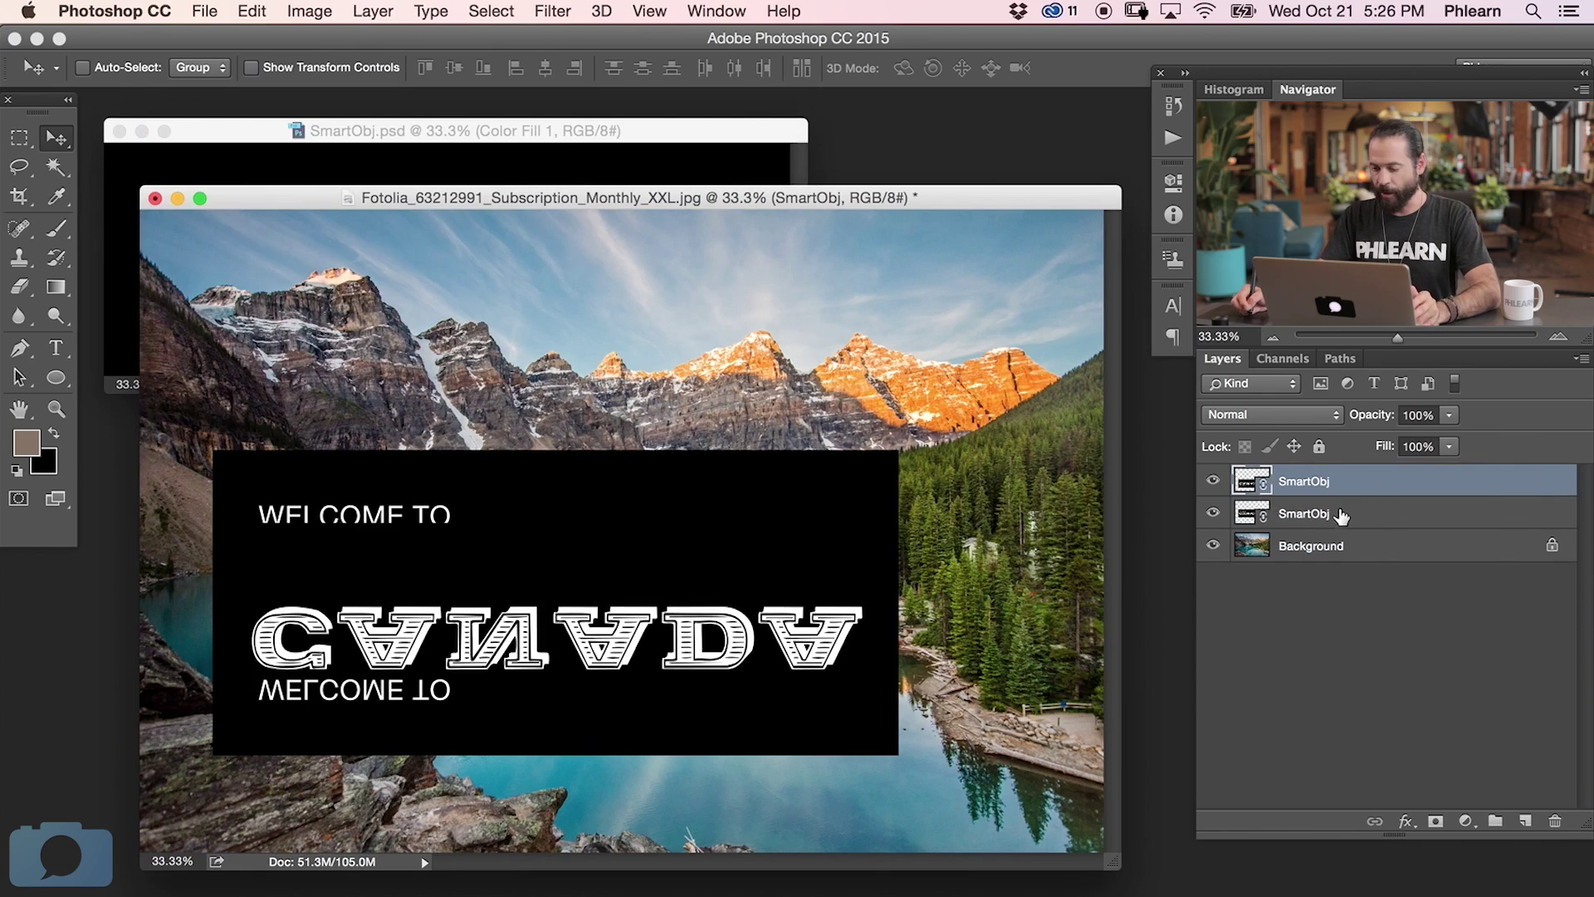
Set both SmartObj text layers to Screen blend mode so the black drops out
left_click(1341, 516, "shift")
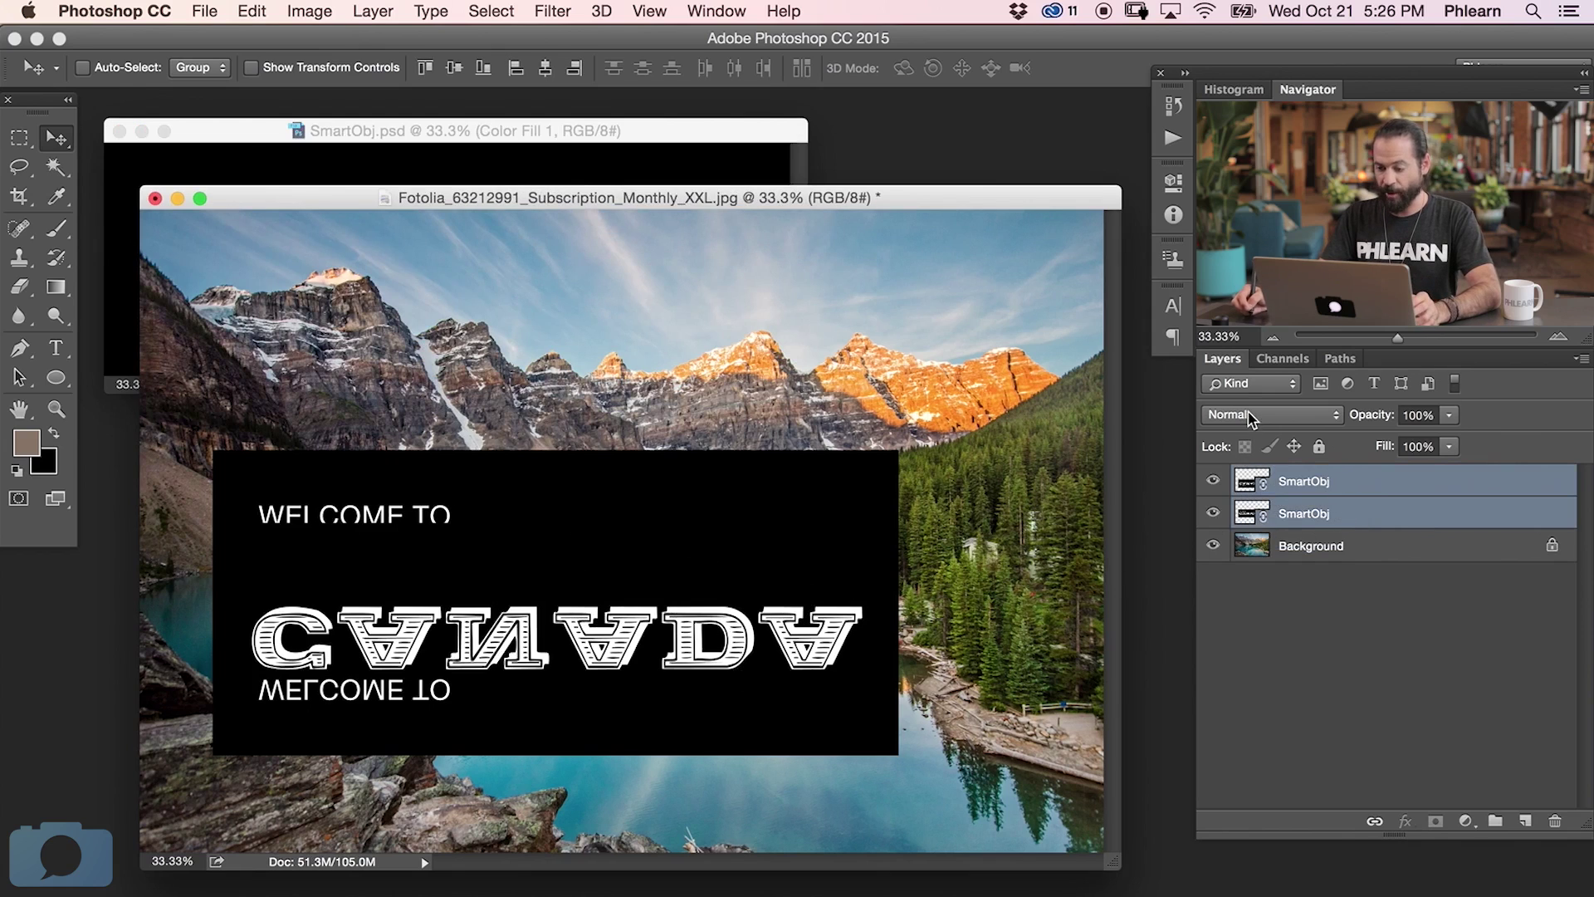
left_click(1252, 419)
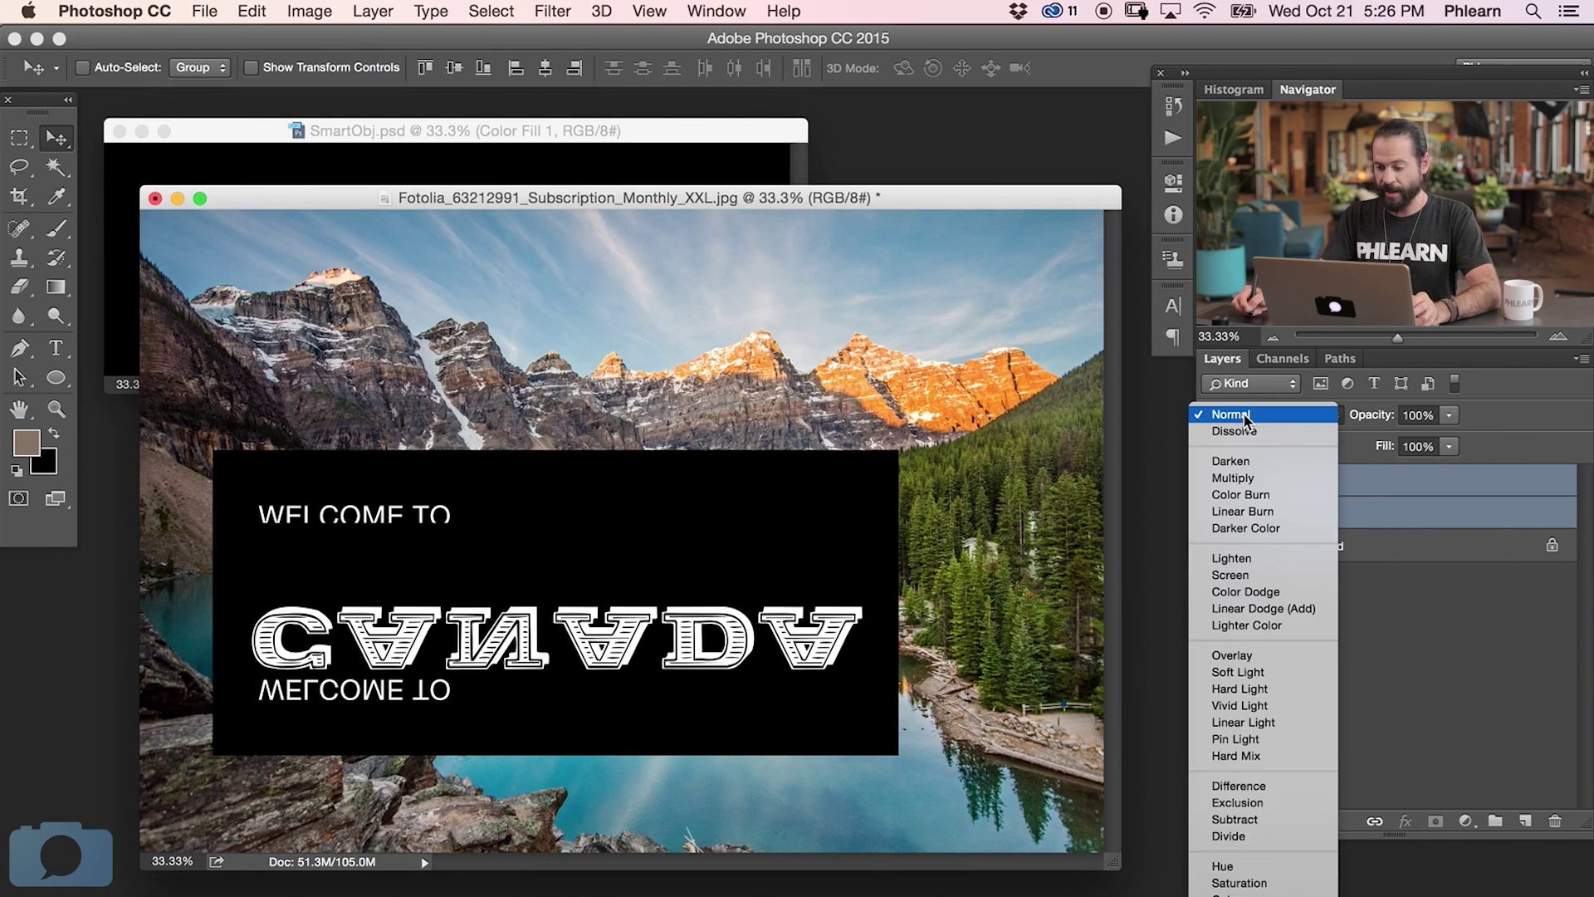
left_click(1238, 576)
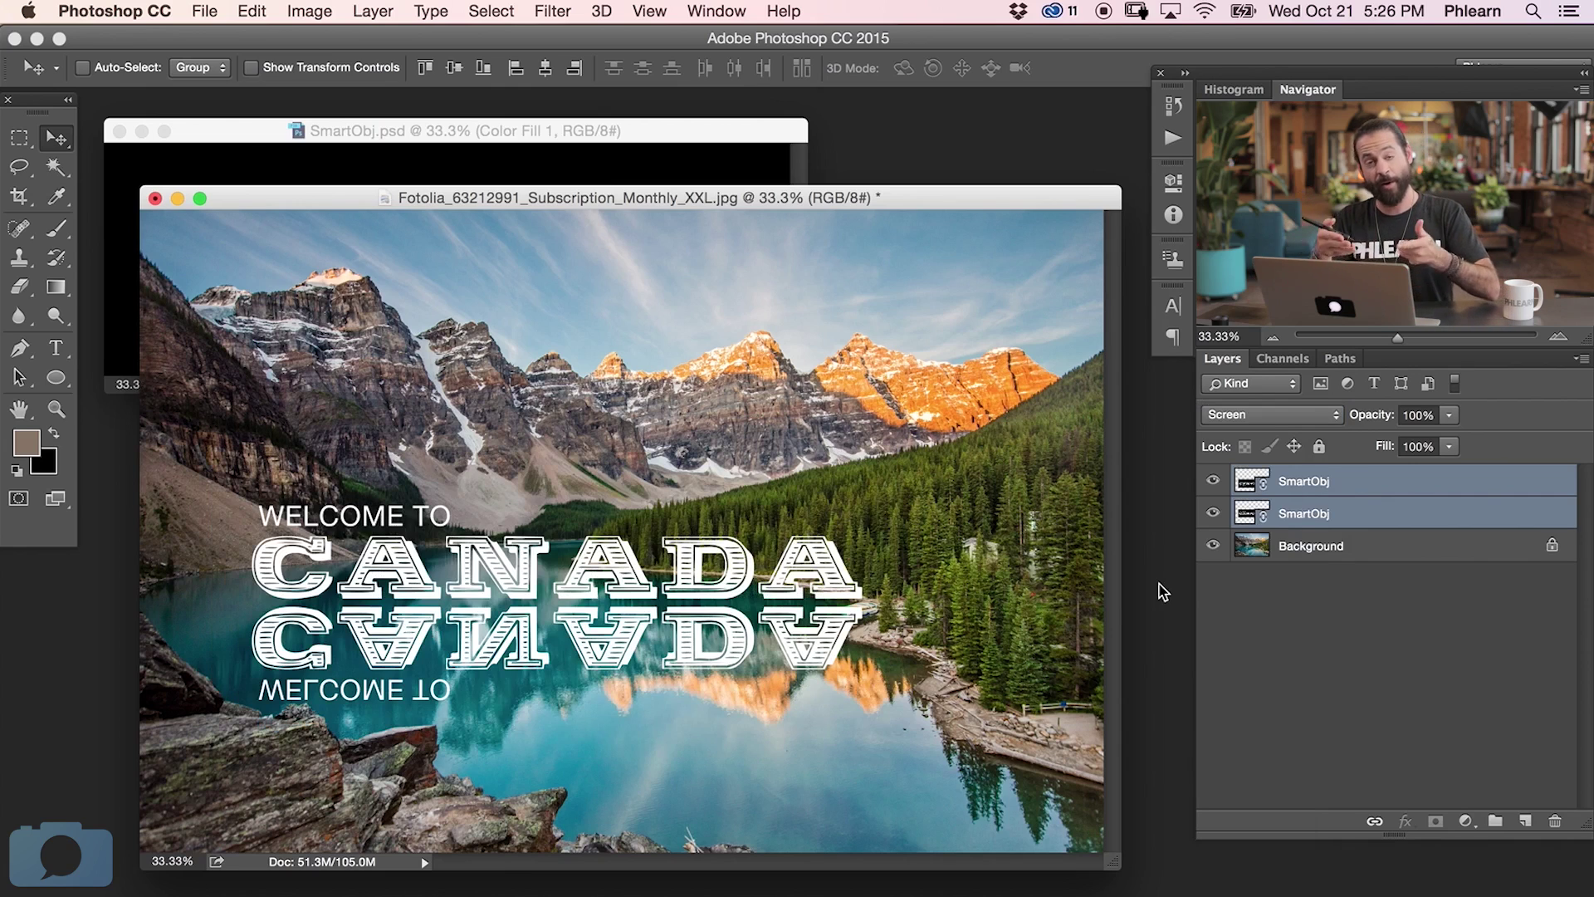
Select the top reflection layer, toggle its visibility to compare, and zoom in on the reflected letters
left_click(1353, 483)
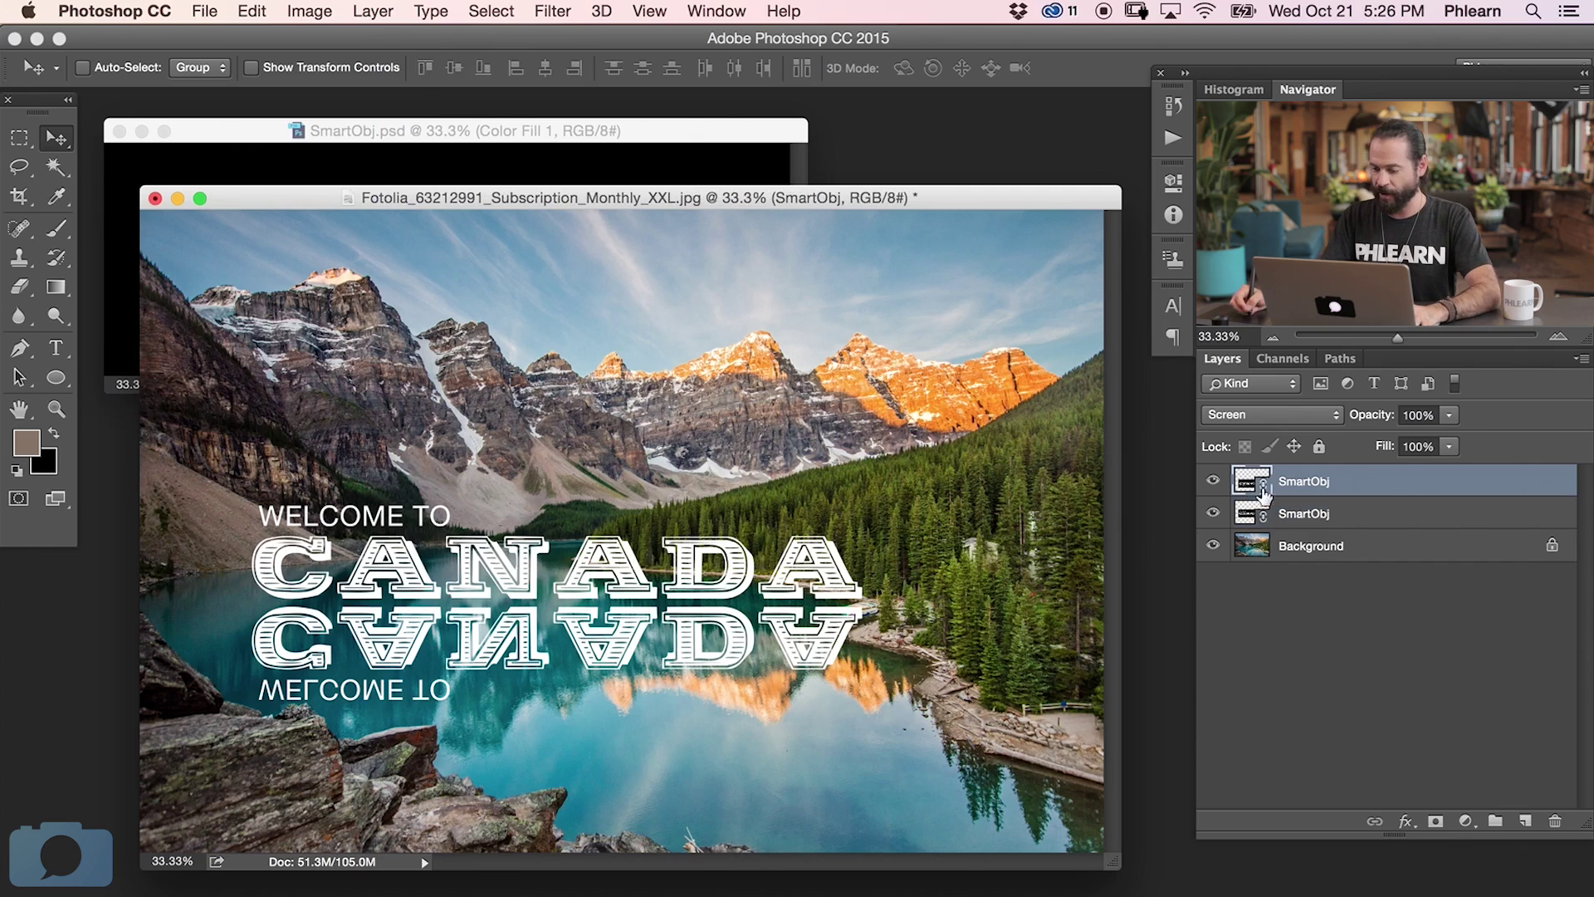
key("f")
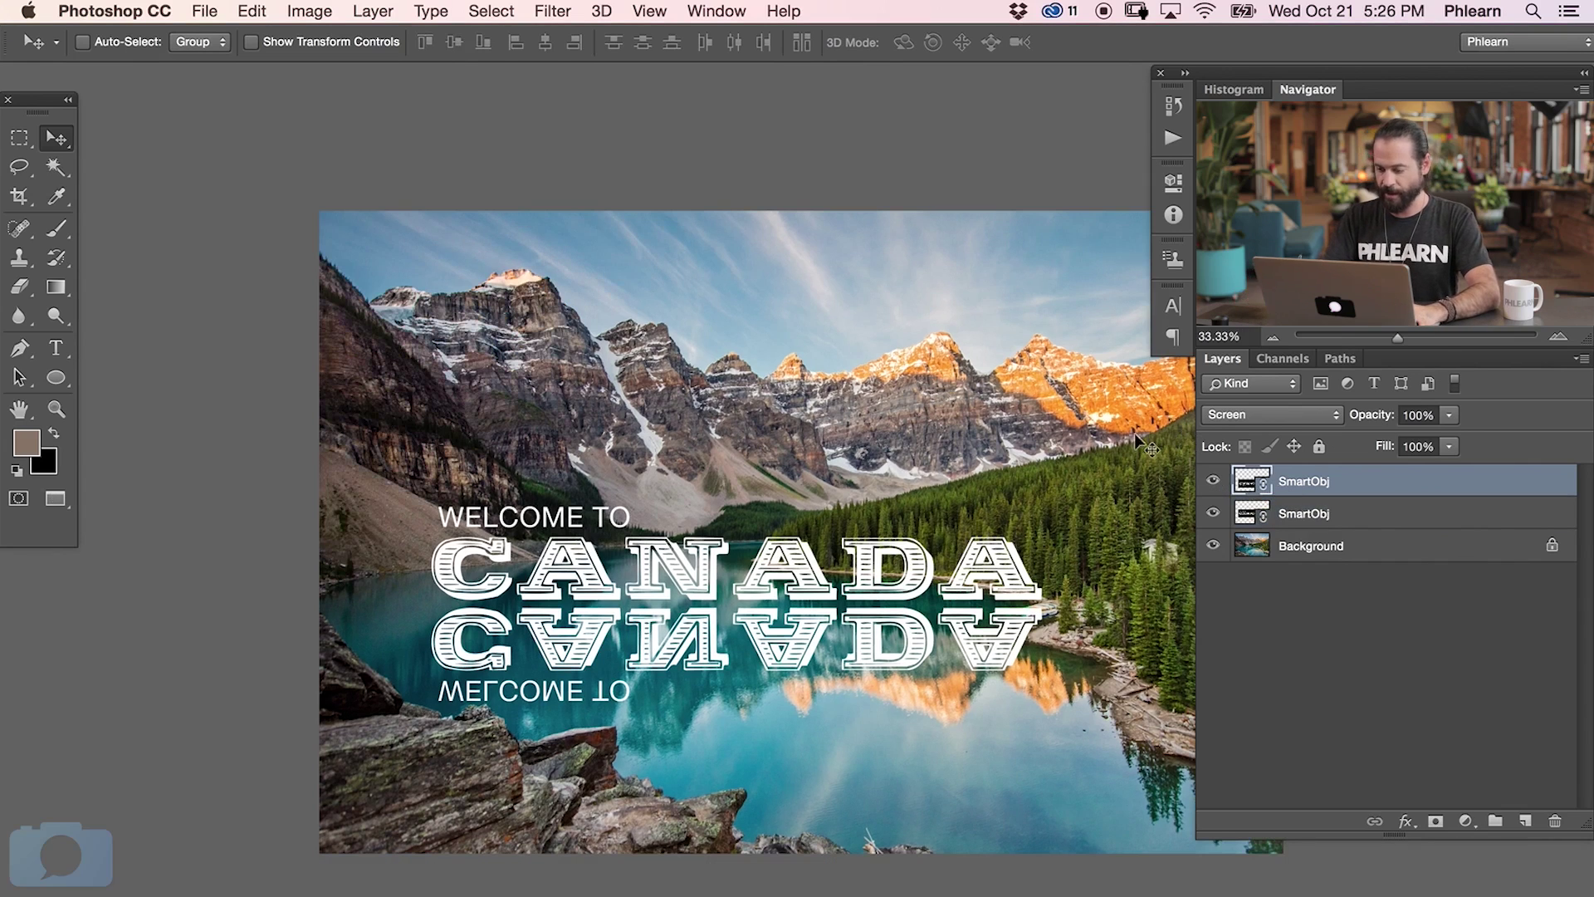
left_click(1212, 481)
left_click(1212, 481)
key("ctrl+plus")
key("ctrl+plus")
key("ctrl+plus")
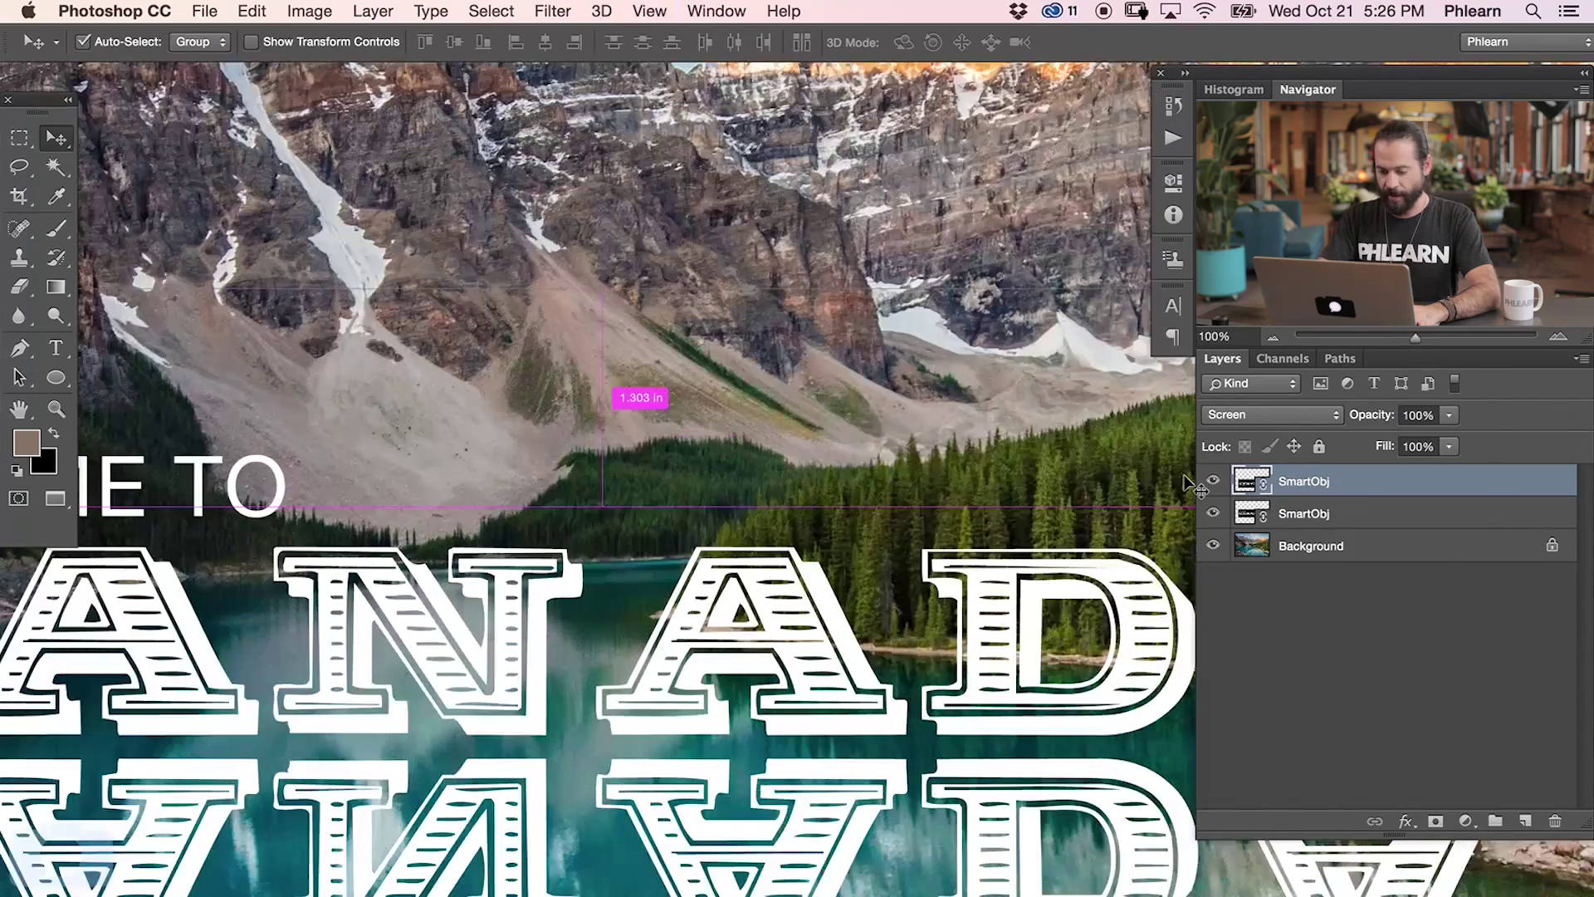
key("ctrl+plus")
left_click_drag(636, 452, 775, 274)
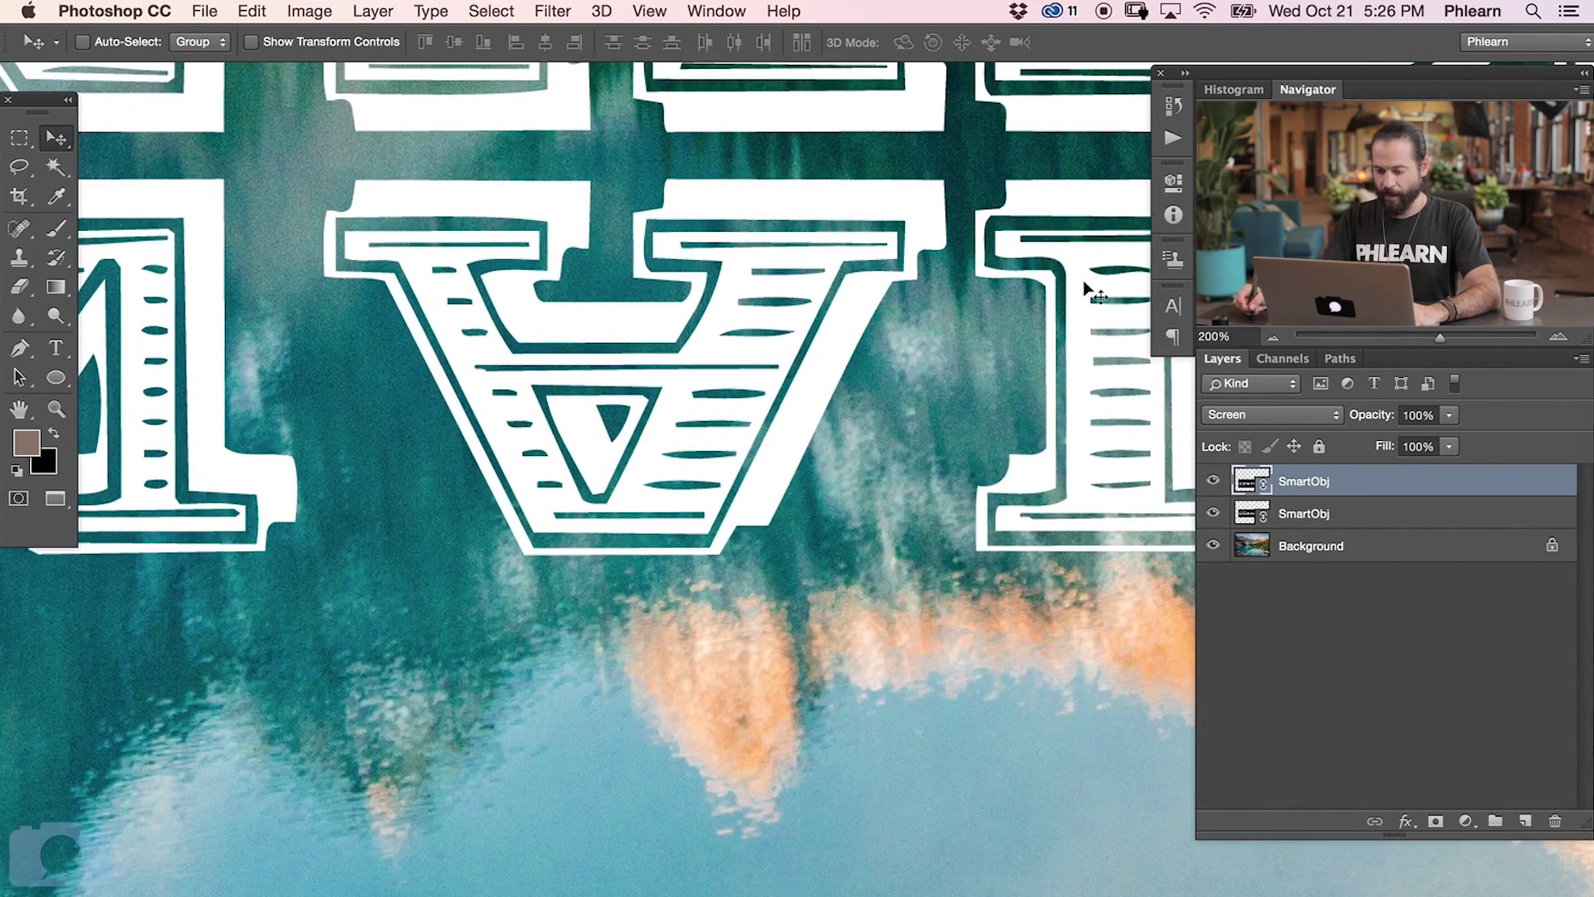
left_click(548, 11)
Apply Ocean Ripple to the reflection layer with Ripple Size 4
left_click(592, 108)
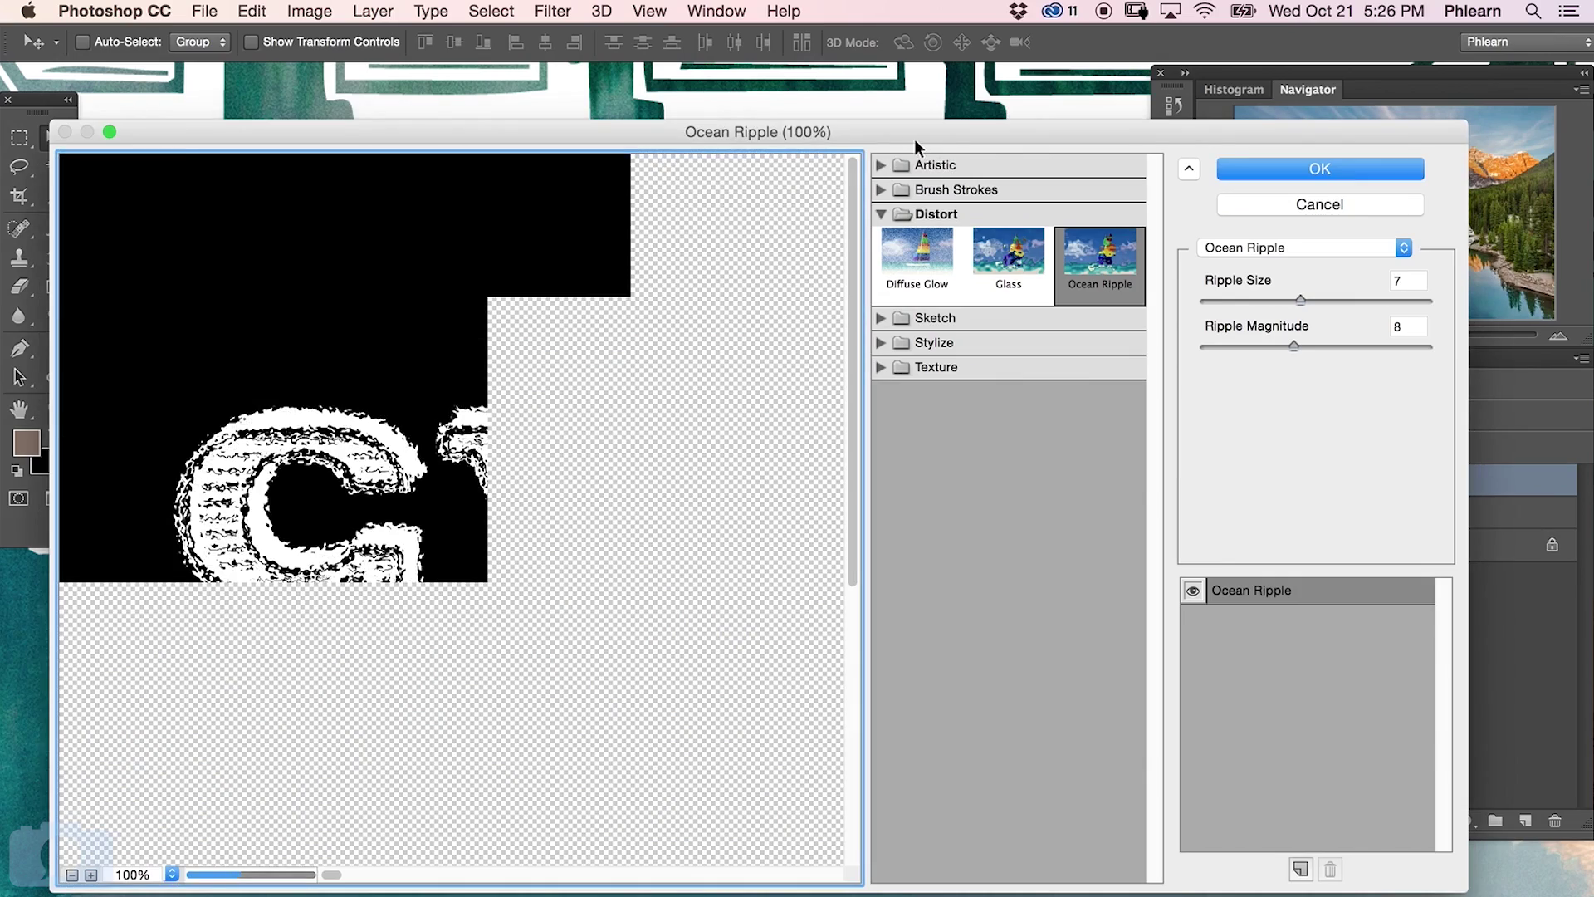
left_click_drag(919, 138, 916, 234)
left_click(1254, 404)
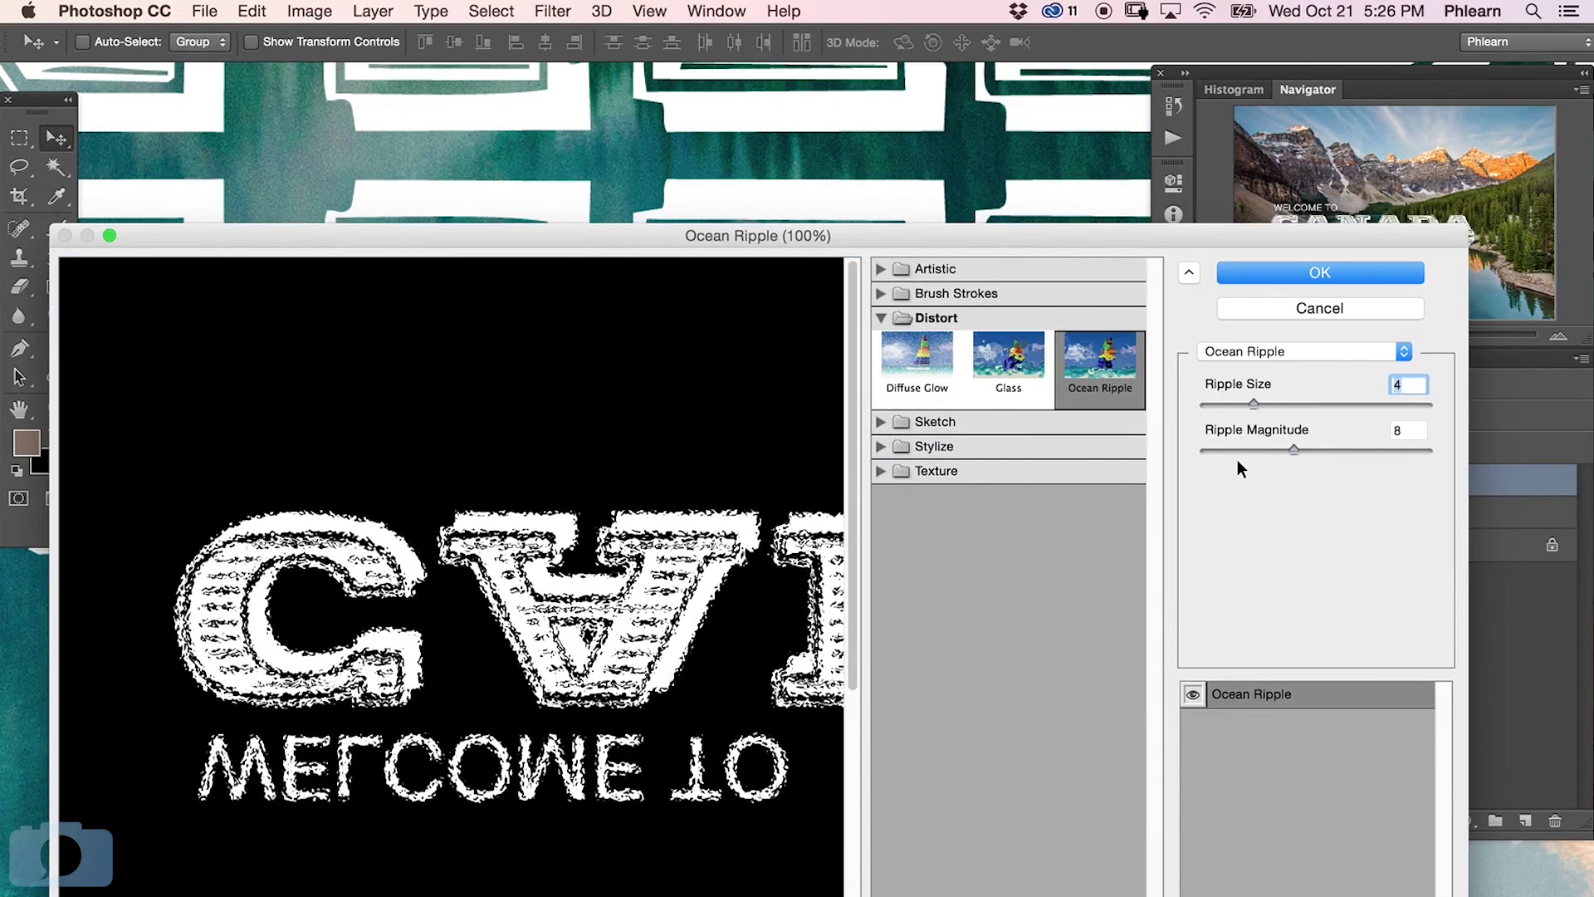
left_click(1285, 272)
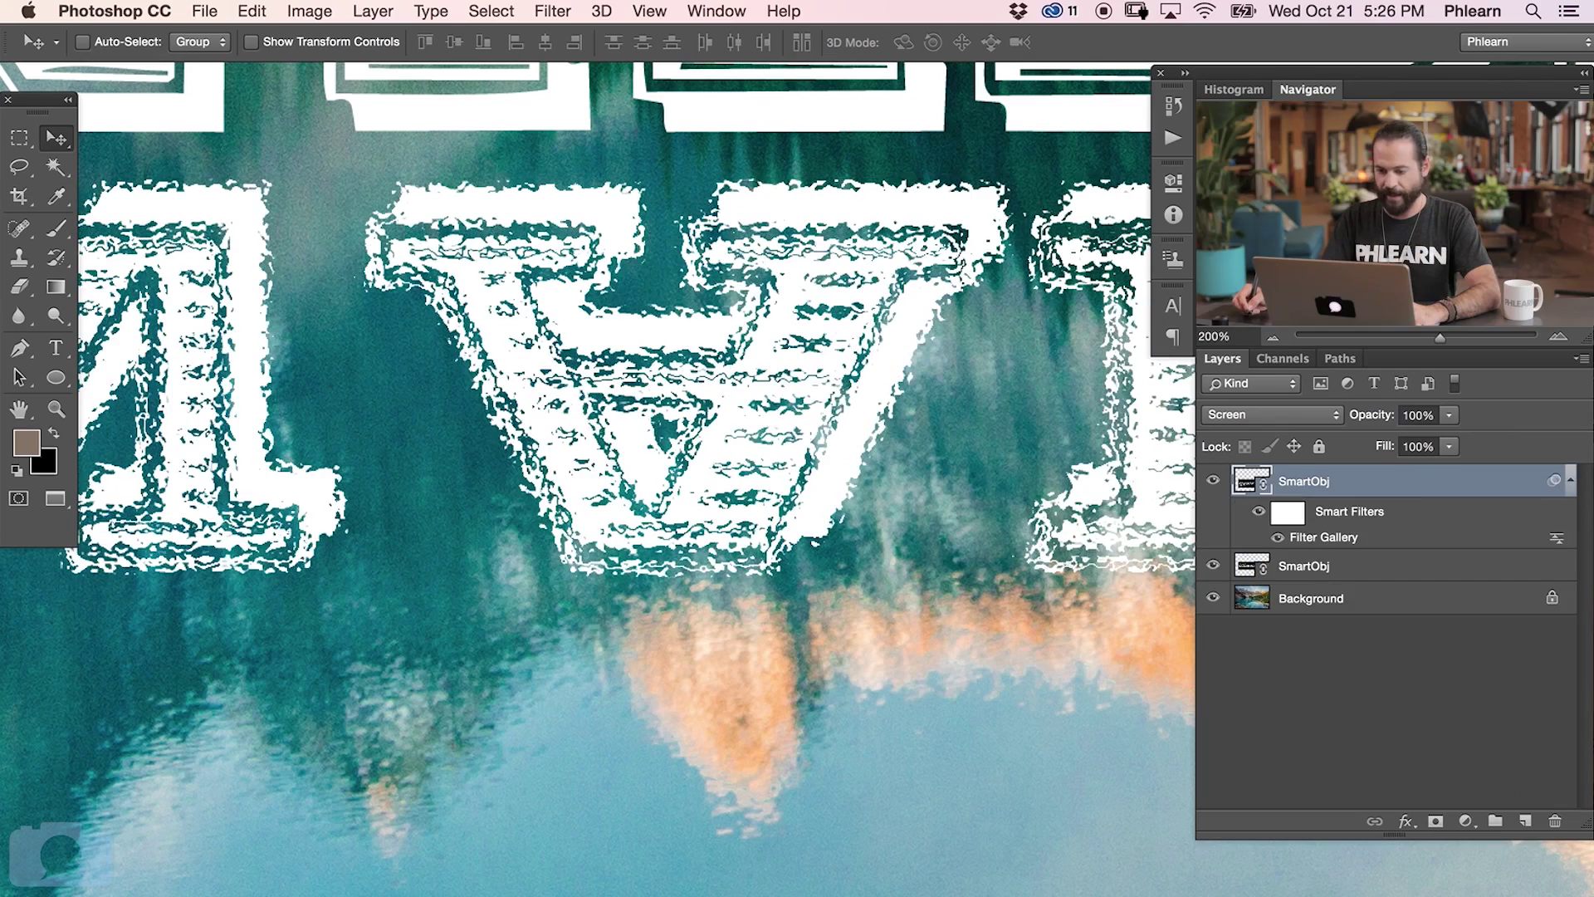
Toggle the Ocean Ripple smart filter off and on to compare, then zoom in on the reflection
key("super+0")
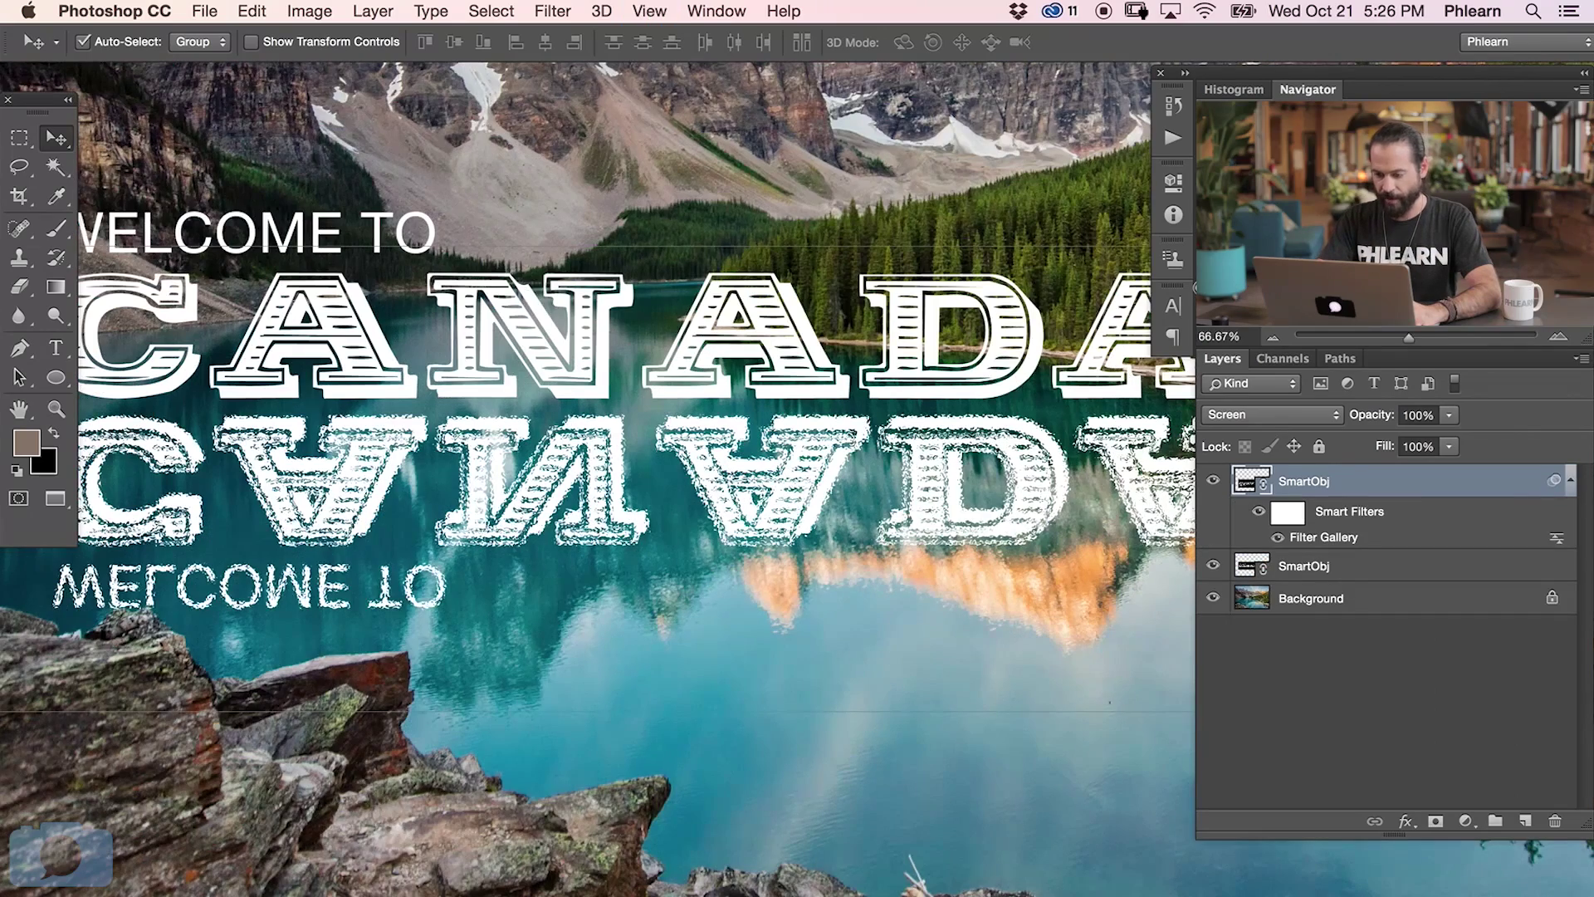
left_click_drag(943, 529, 781, 552)
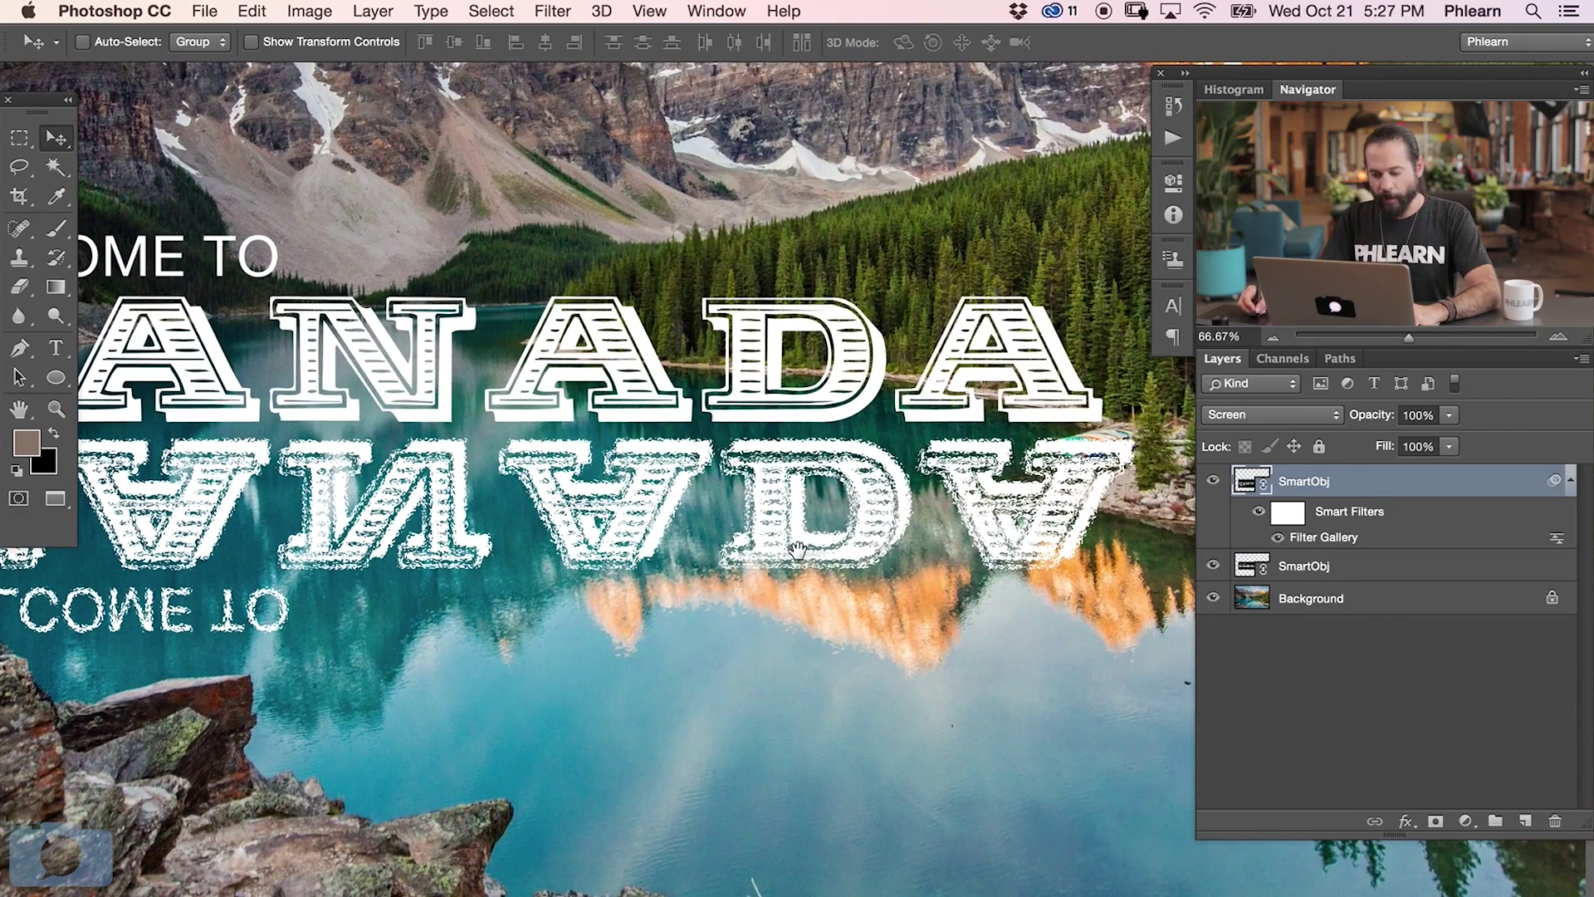
left_click(1278, 538)
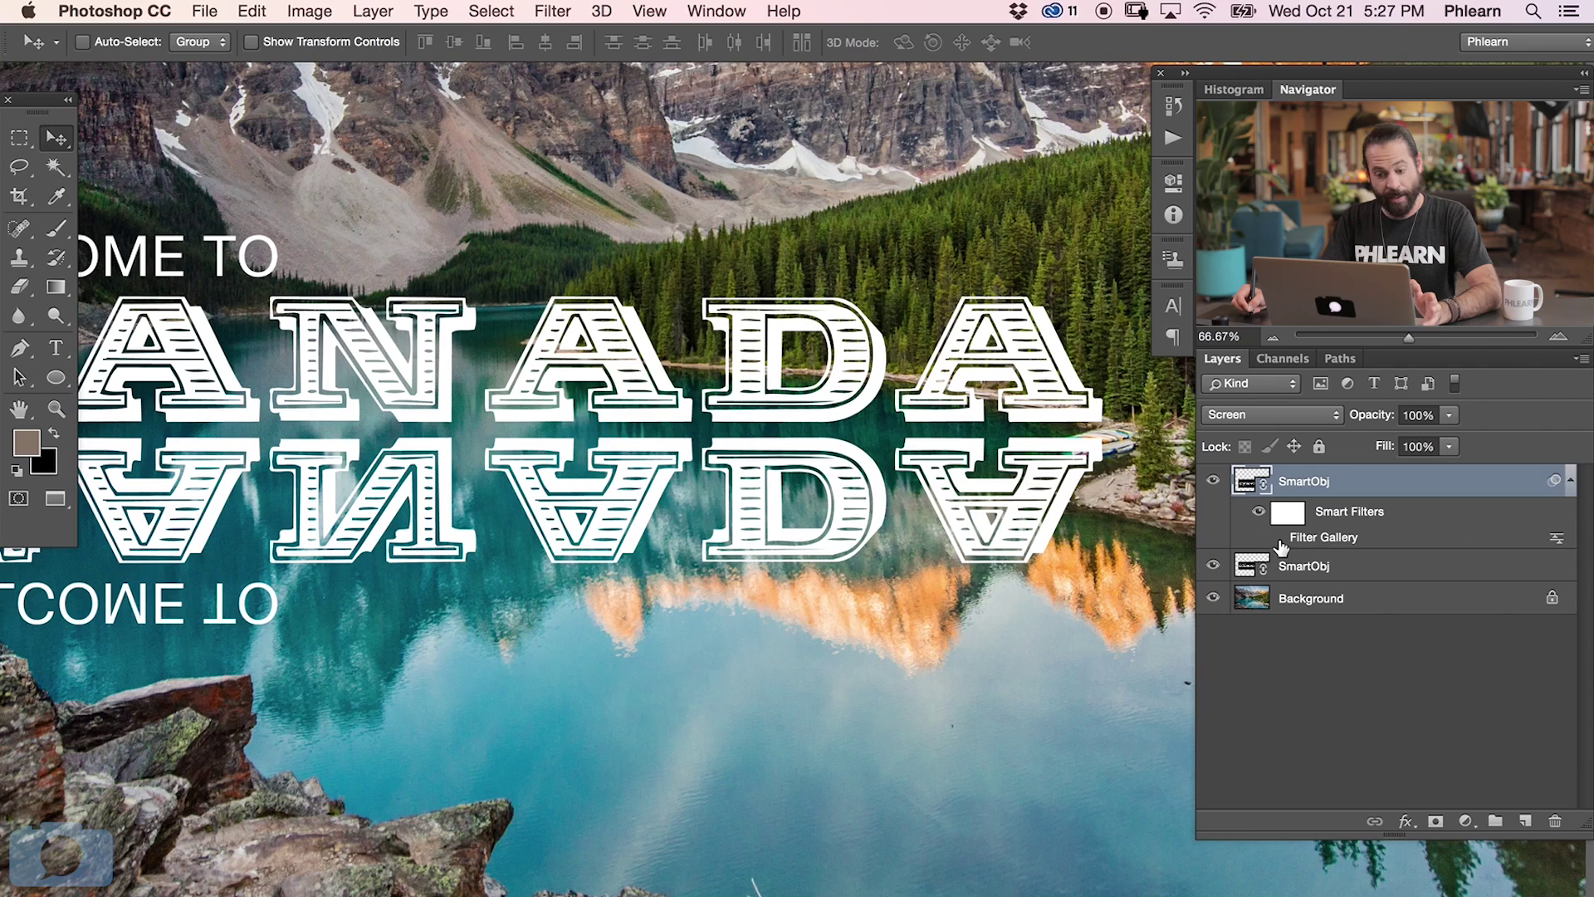
left_click(1277, 537)
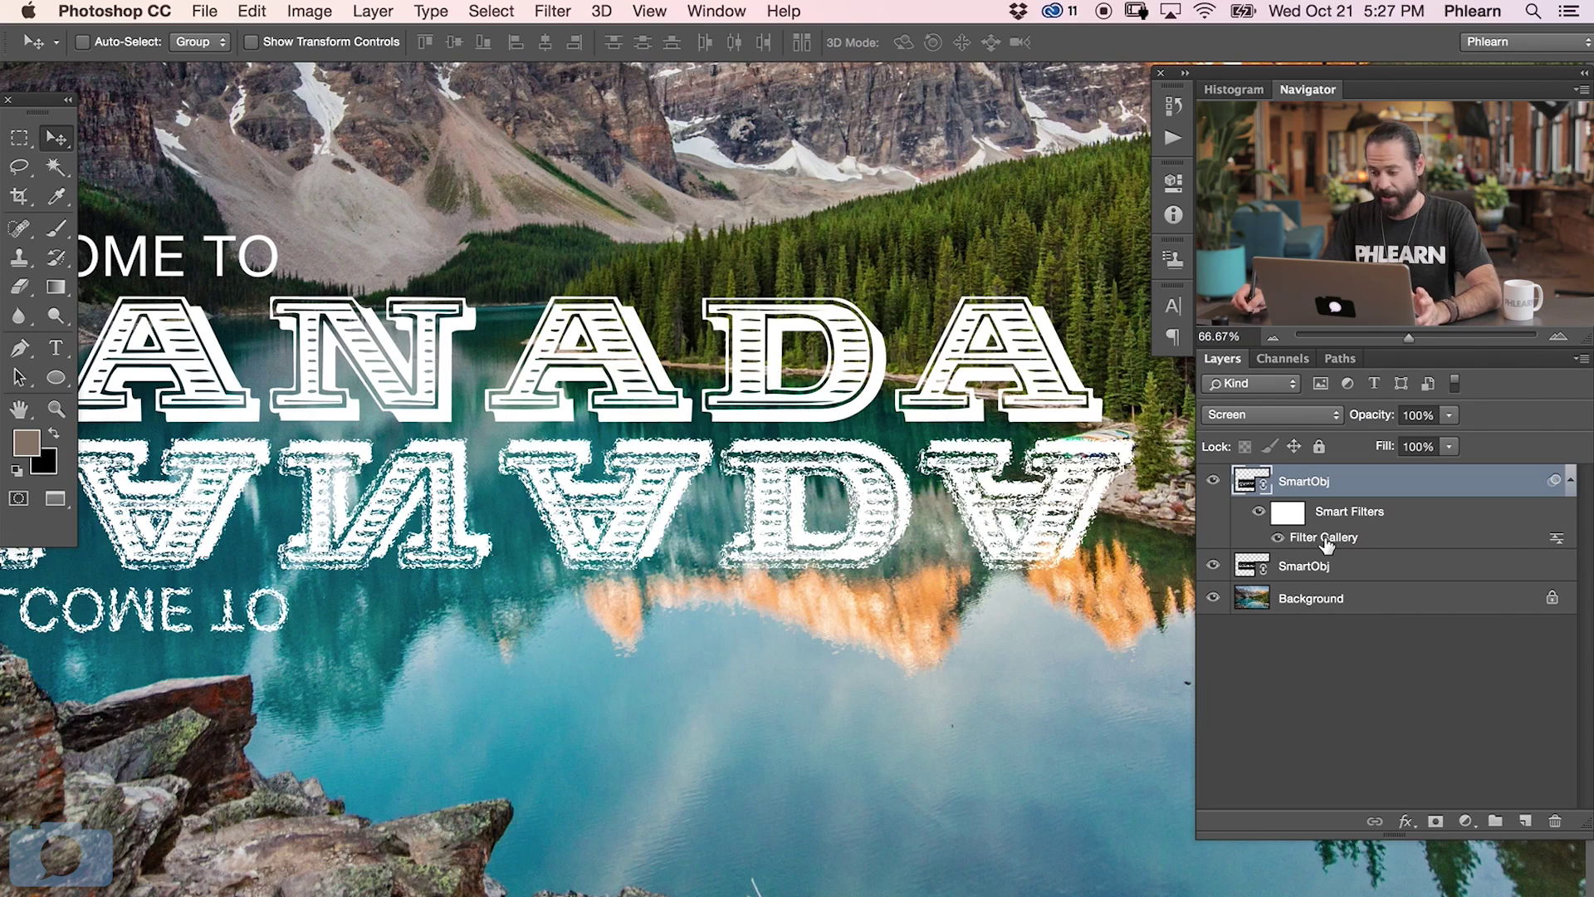
key("super+equal")
key("super+equal")
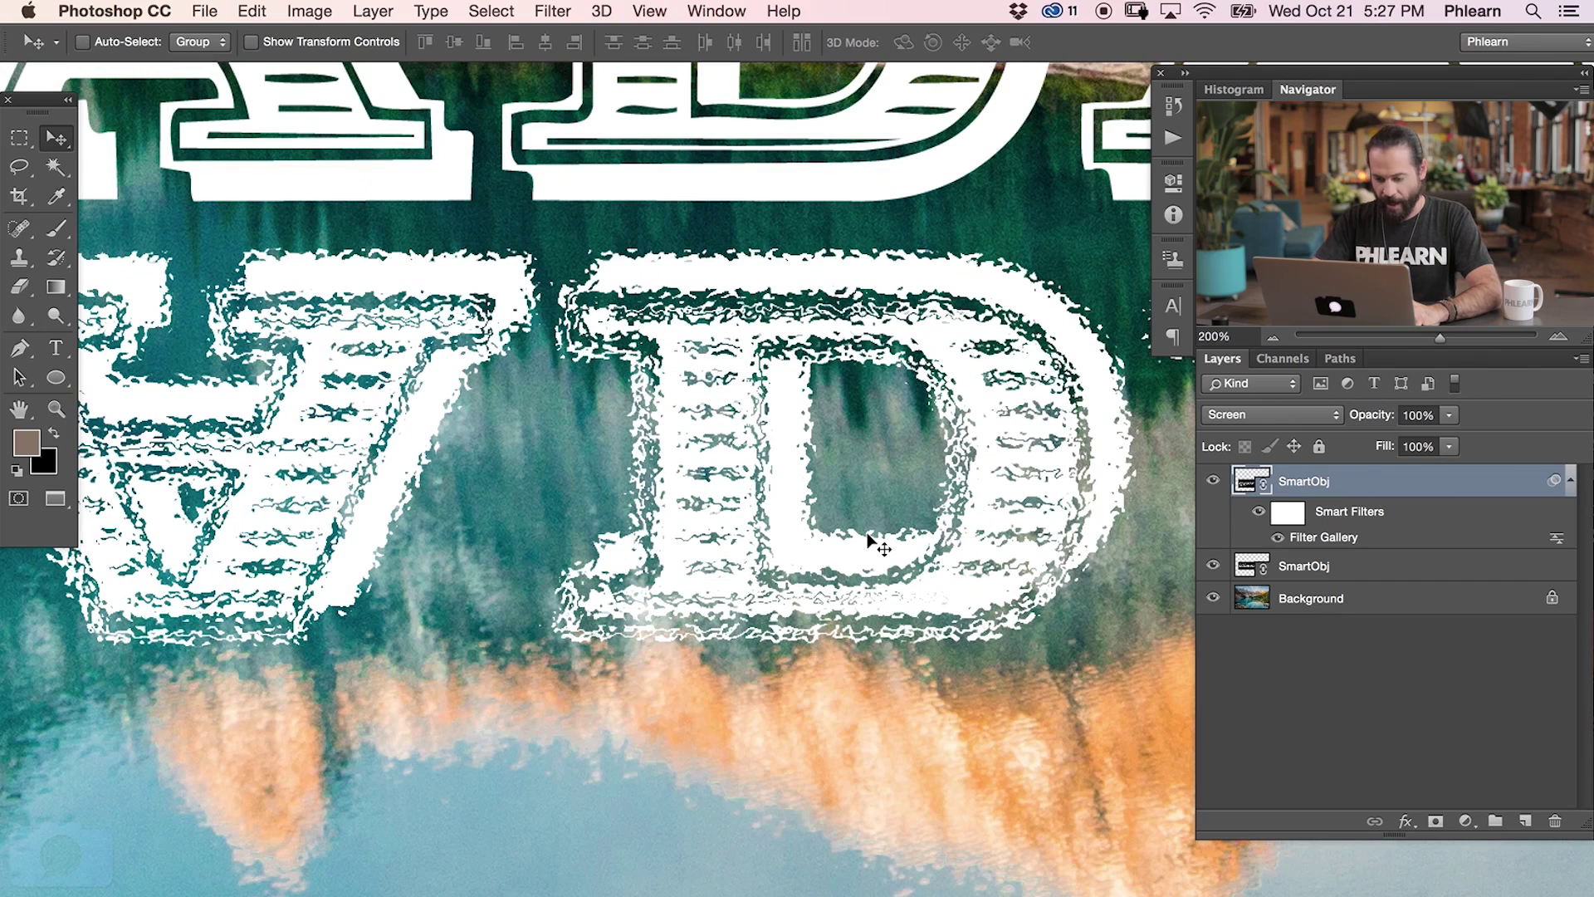
Try a larger ripple size in the reflection's Ocean Ripple smart filter
double_click(1307, 540)
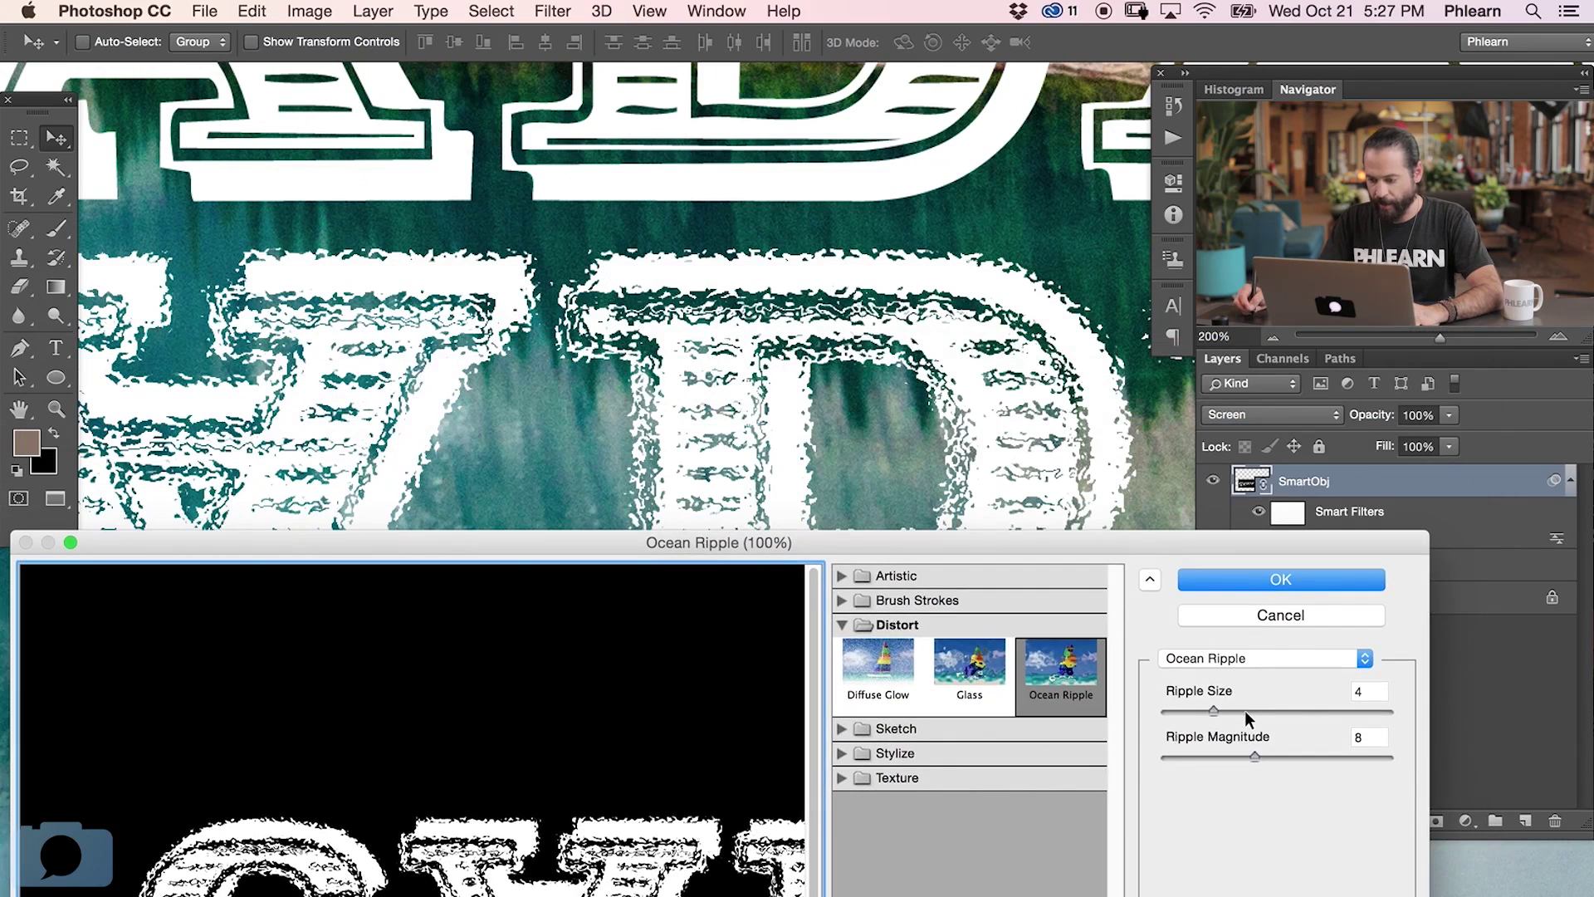
left_click(1244, 712)
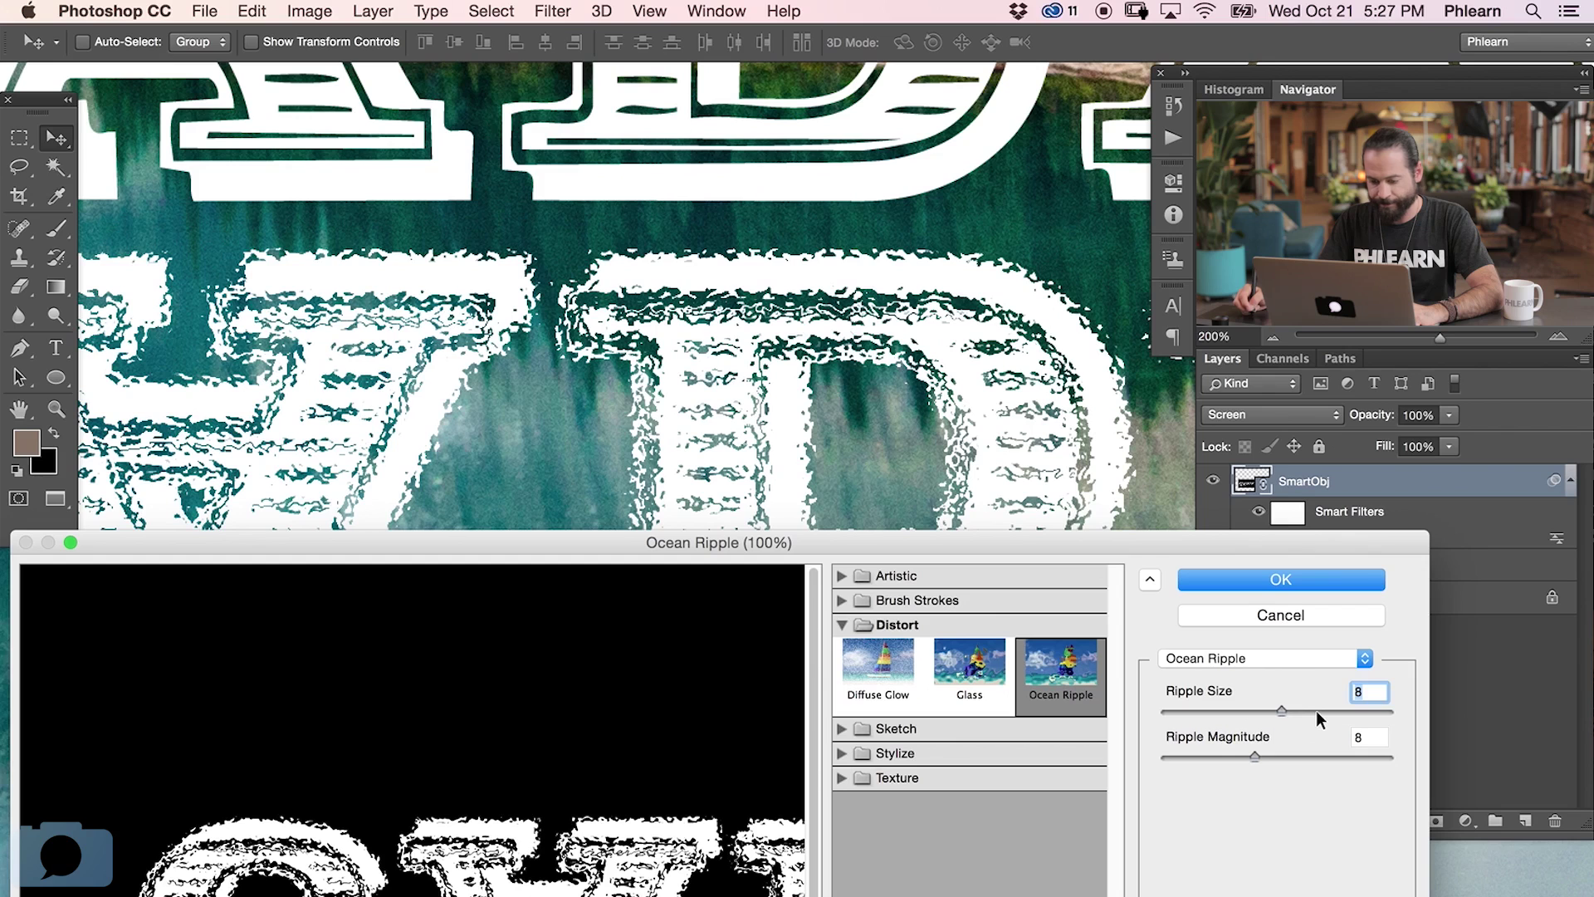
left_click(1283, 580)
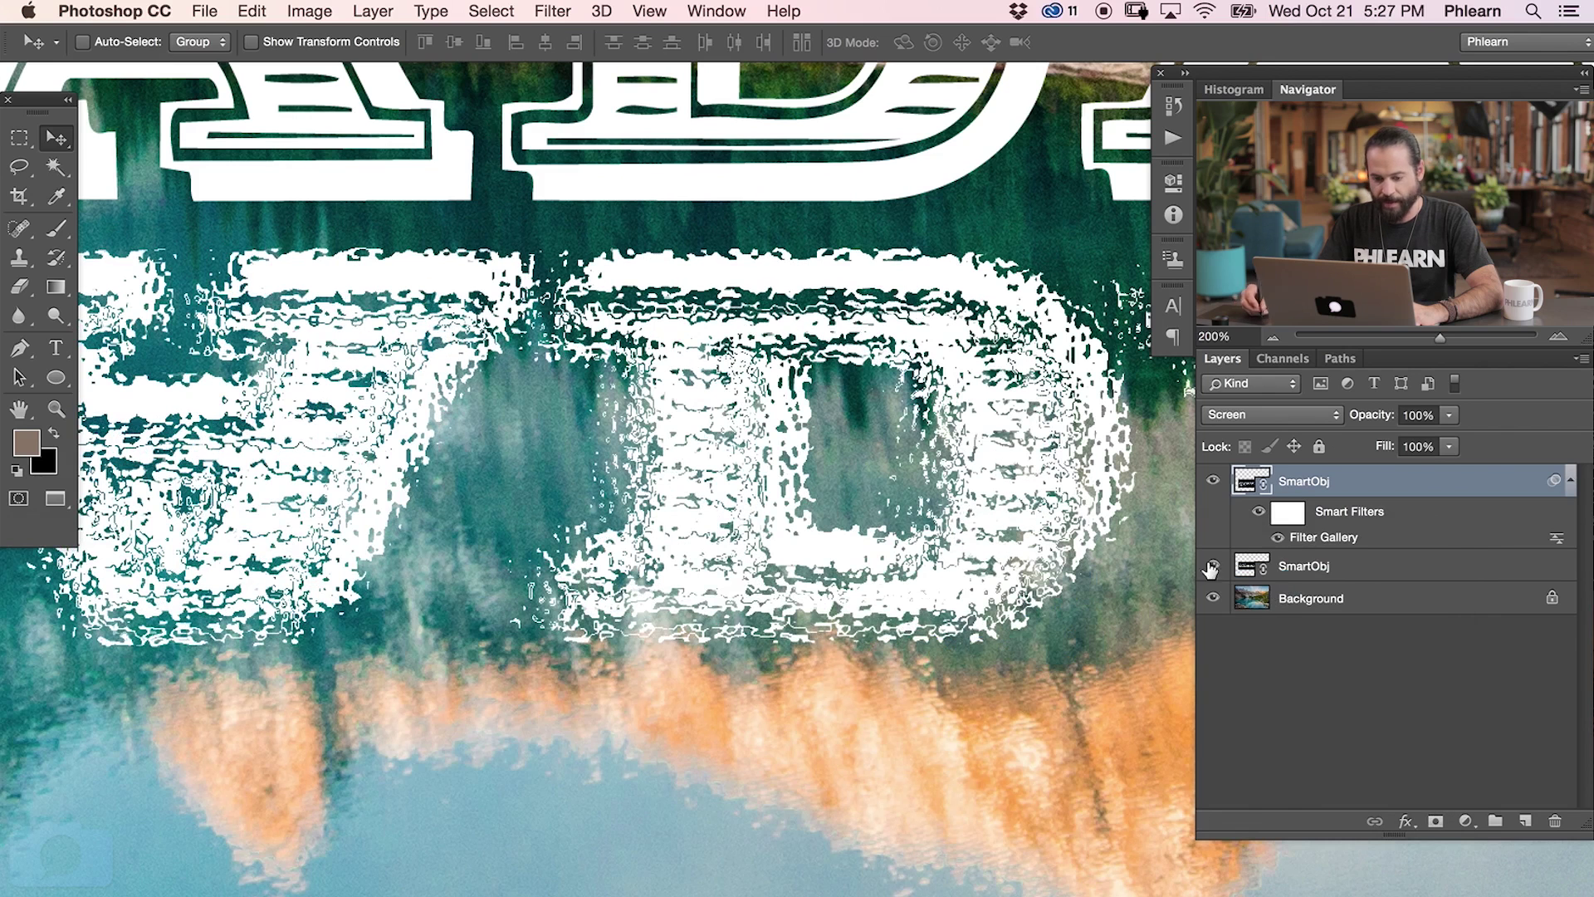
Retune the Ocean Ripple smart filter to Ripple Size 3 and Ripple Magnitude 10
double_click(1322, 538)
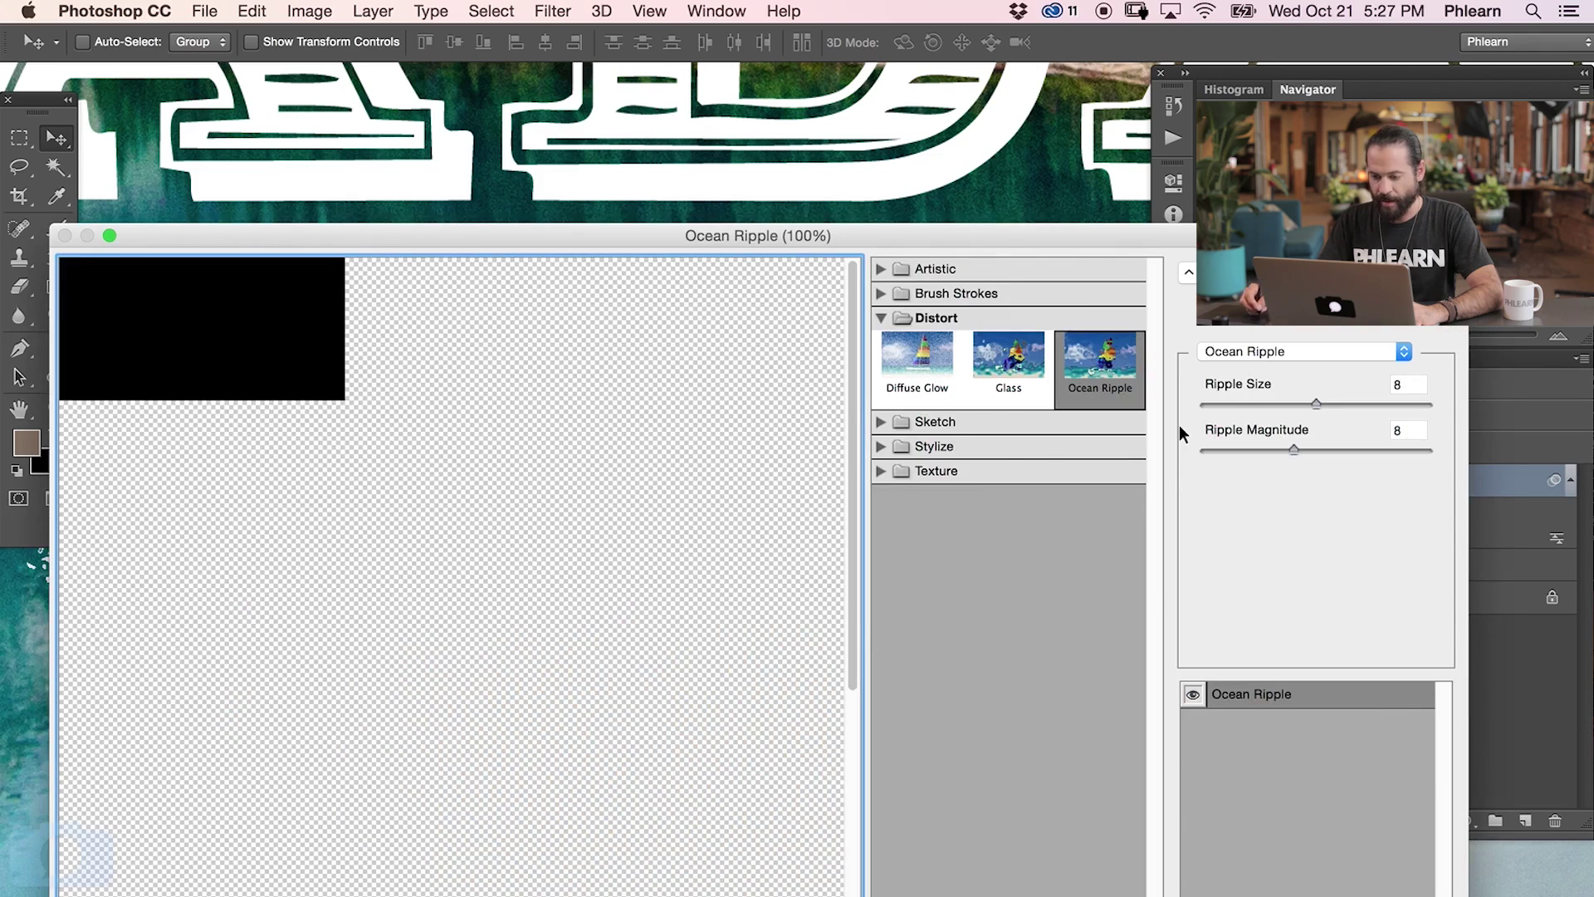
left_click(1242, 404)
left_click(1248, 450)
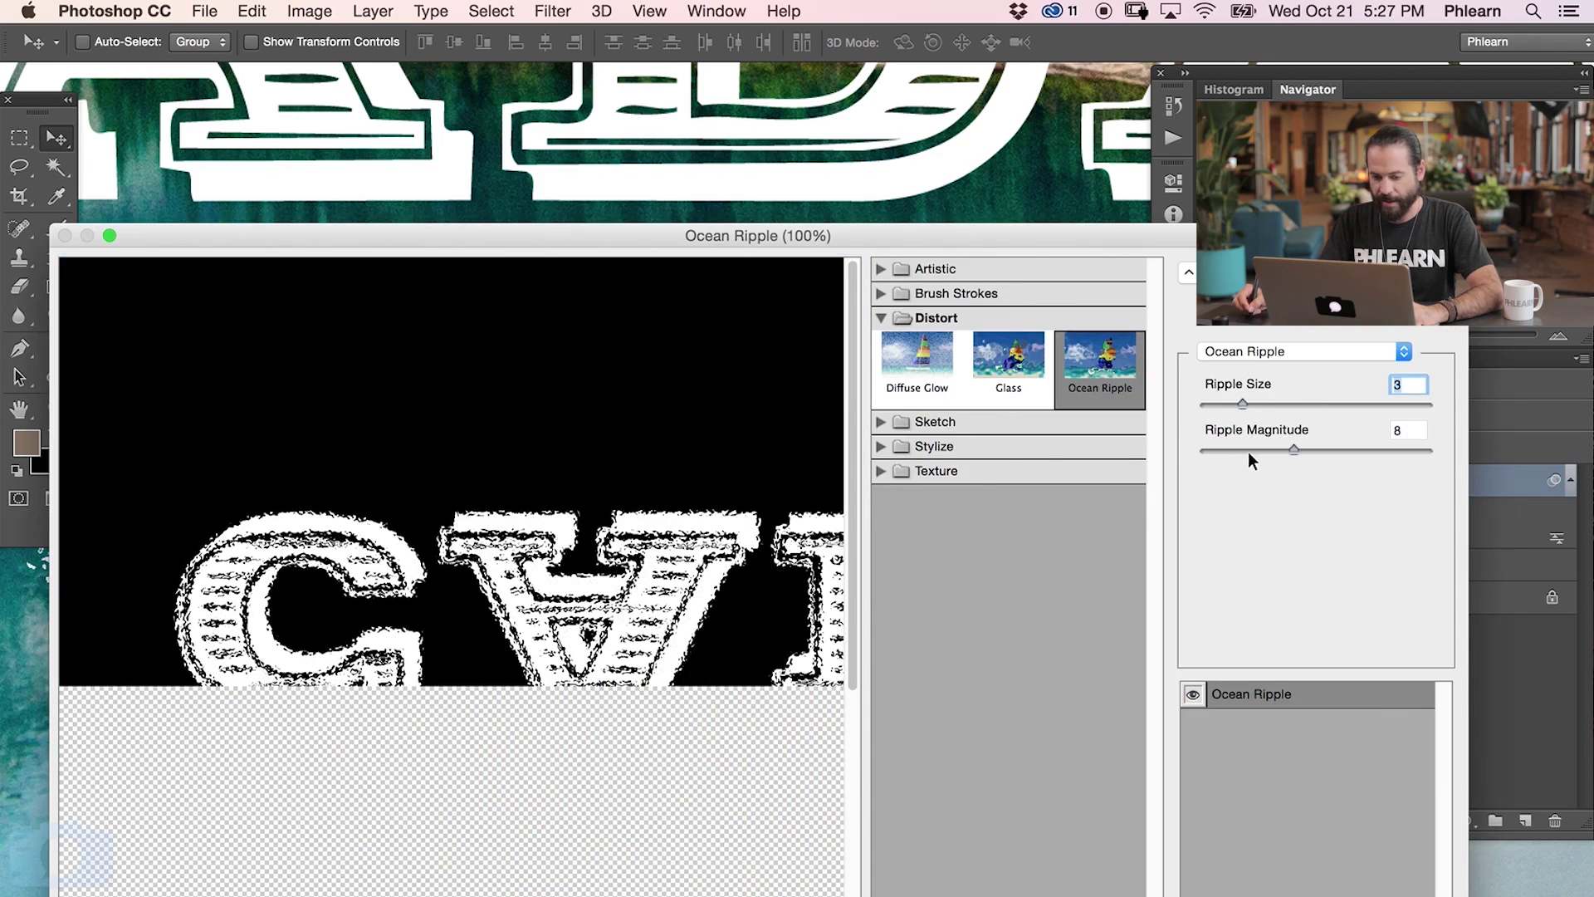
left_click_drag(1249, 450, 1319, 453)
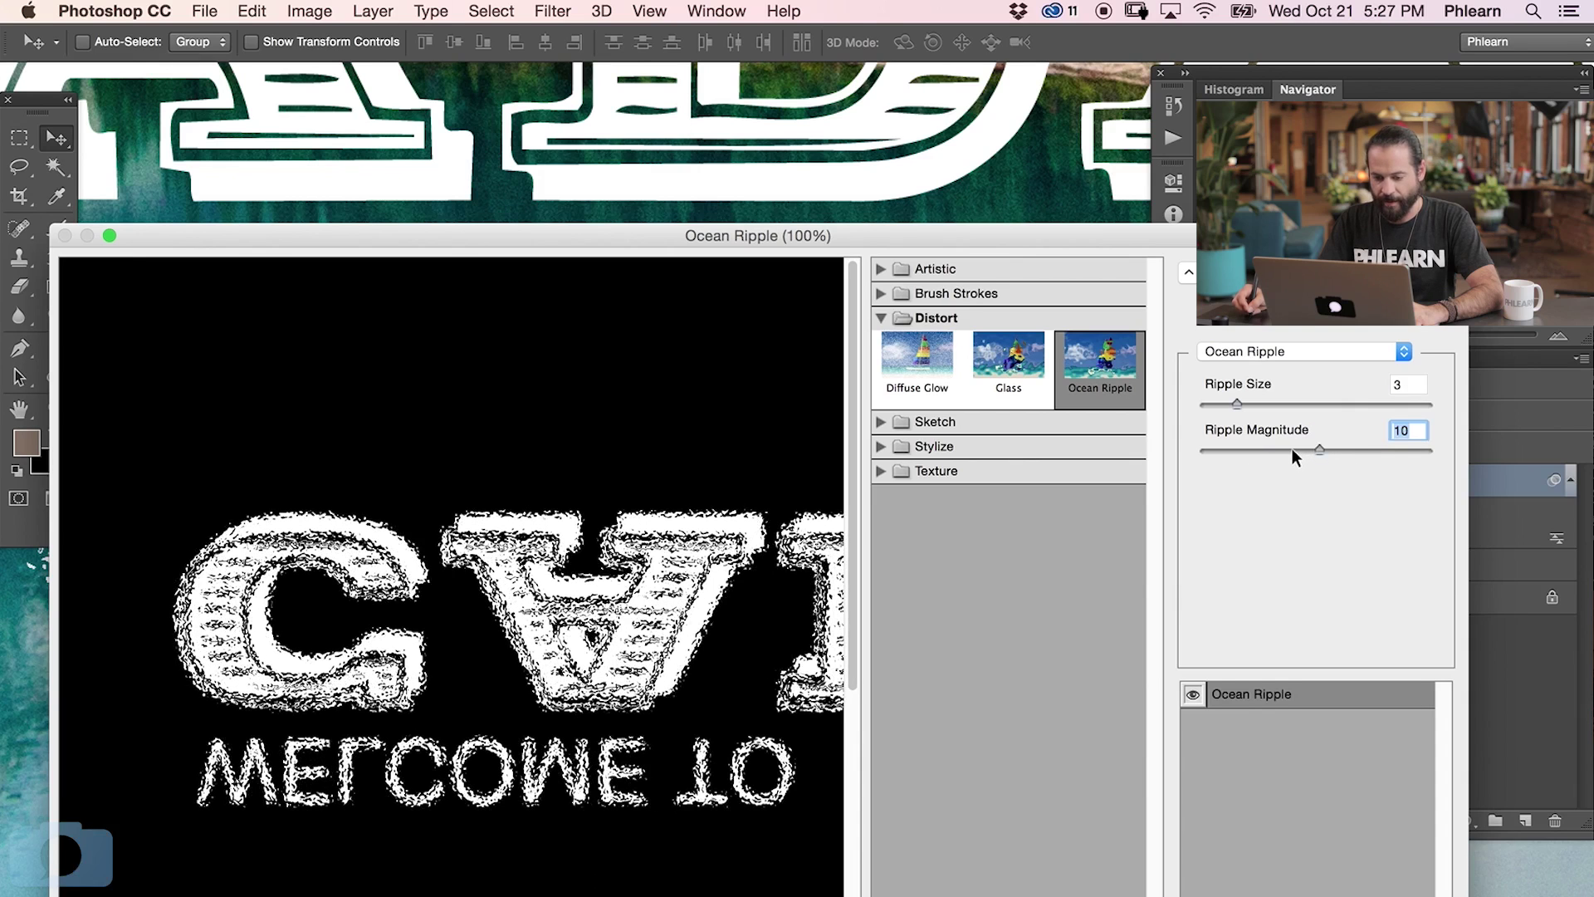
key("Return")
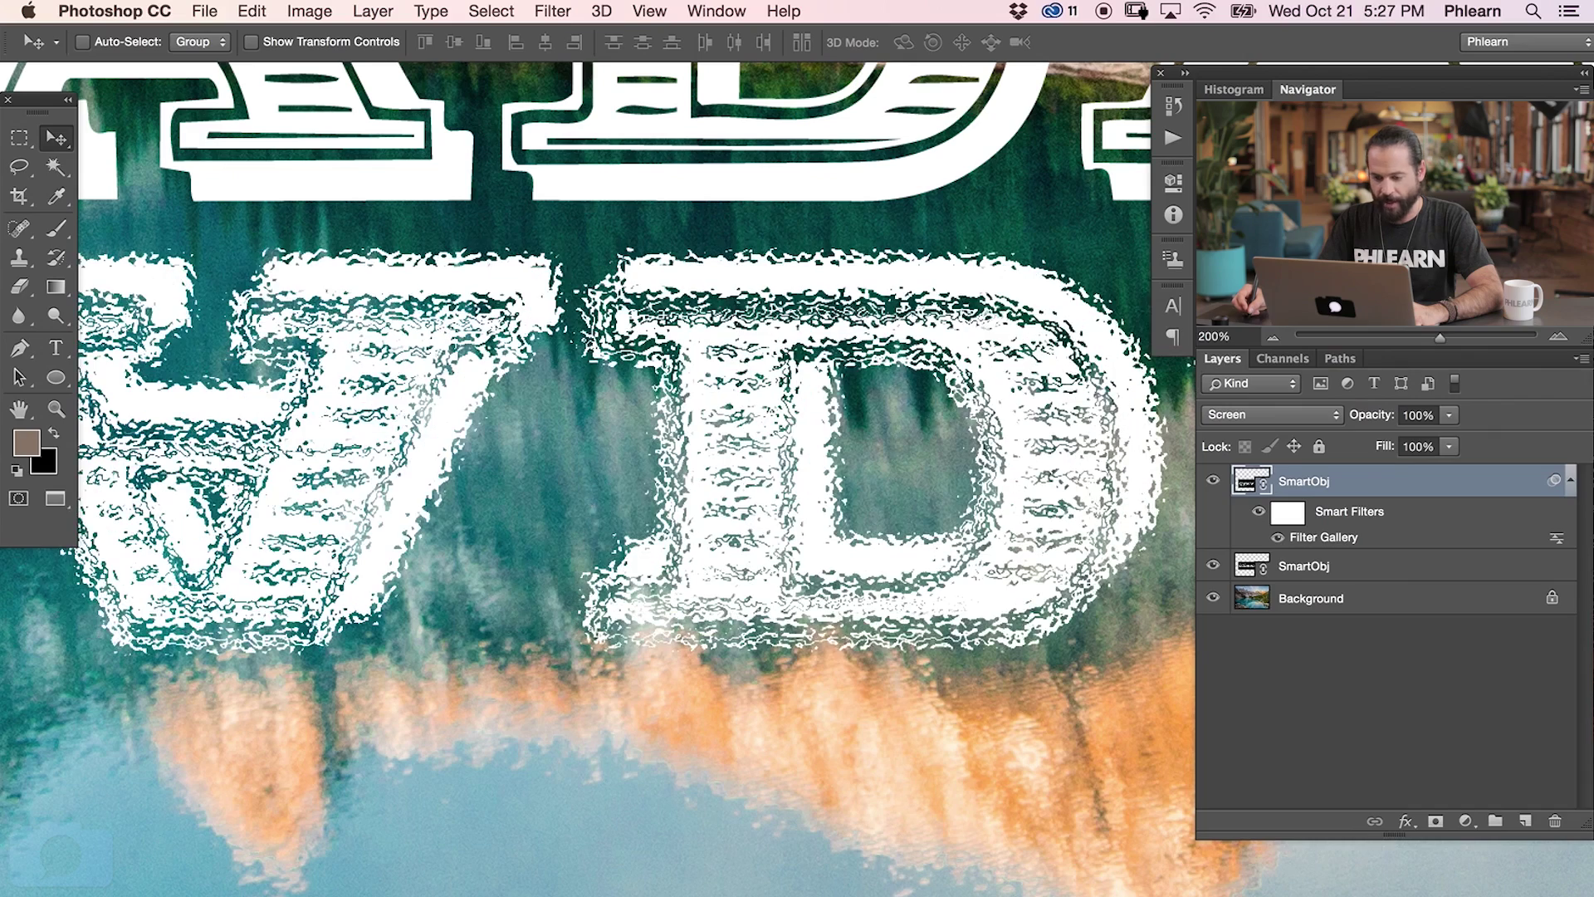
Review the rippled reflection zoomed out, zoom back to 200%, and bring up Filter > Blur
key("super+minus")
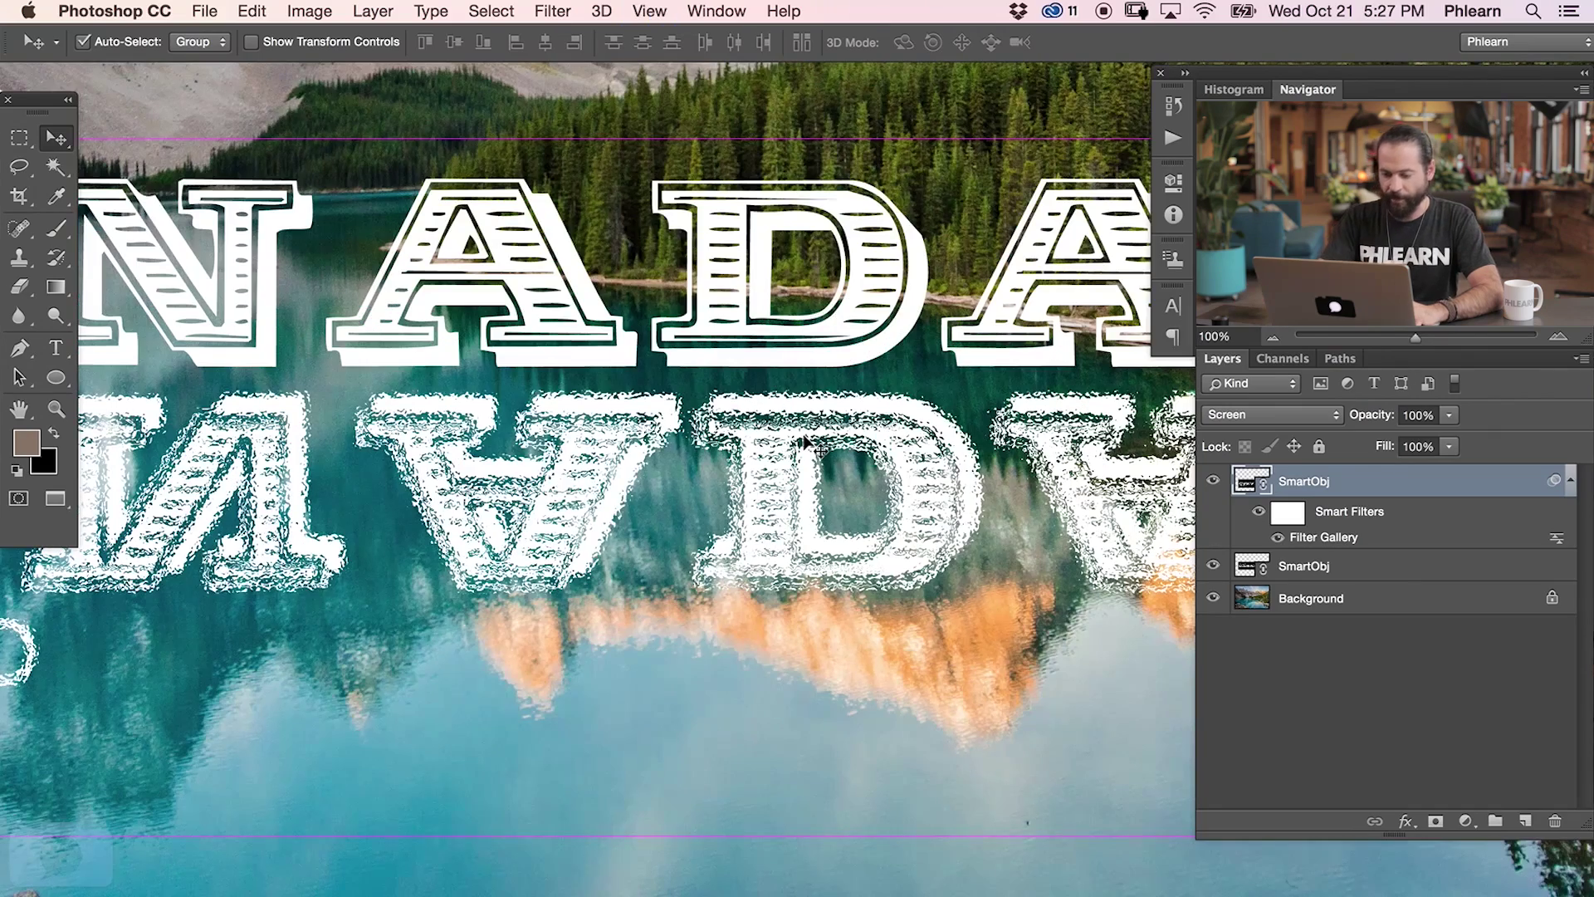
key("super+minus")
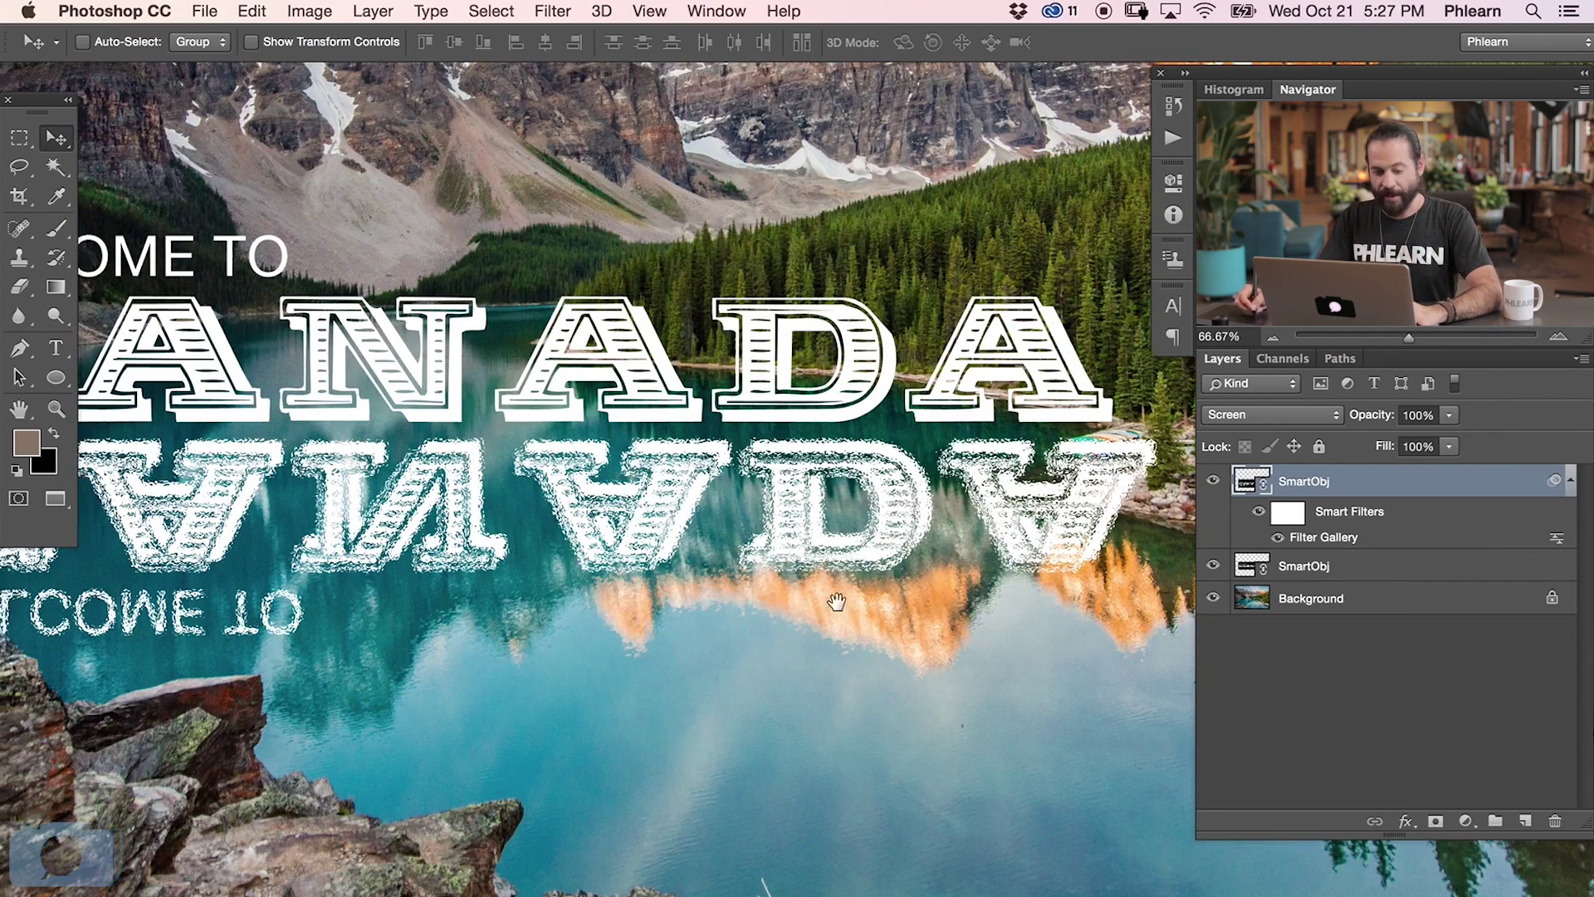
mouse_move(829, 604)
left_mouse_down()
mouse_move(988, 593)
mouse_move(819, 596)
left_mouse_up()
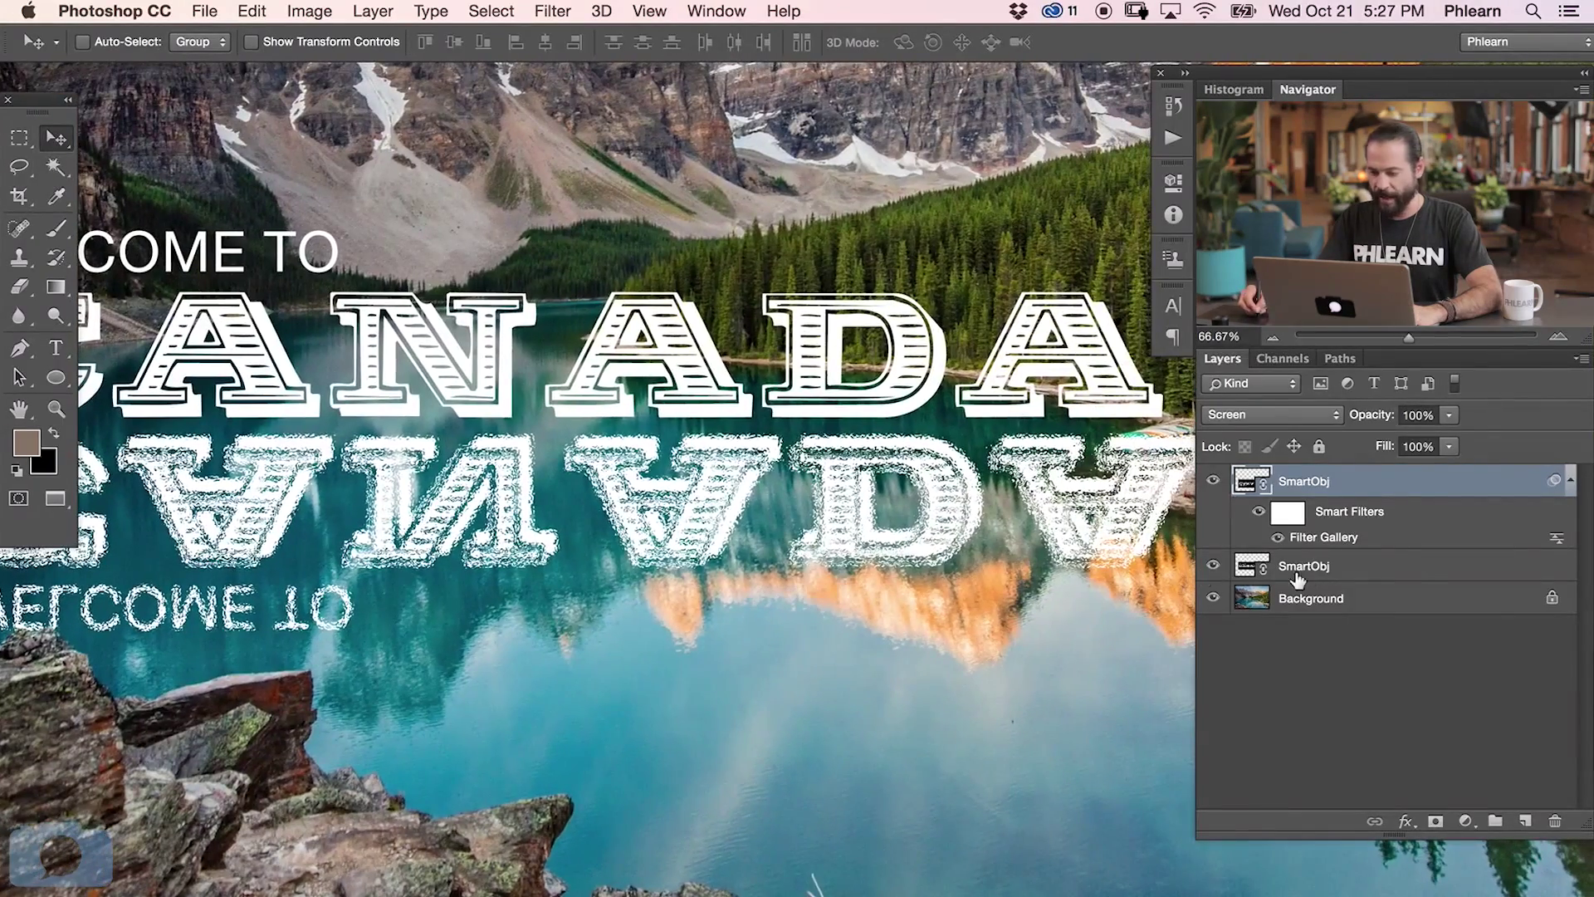
left_click(889, 482, "super")
left_click(889, 481, "super")
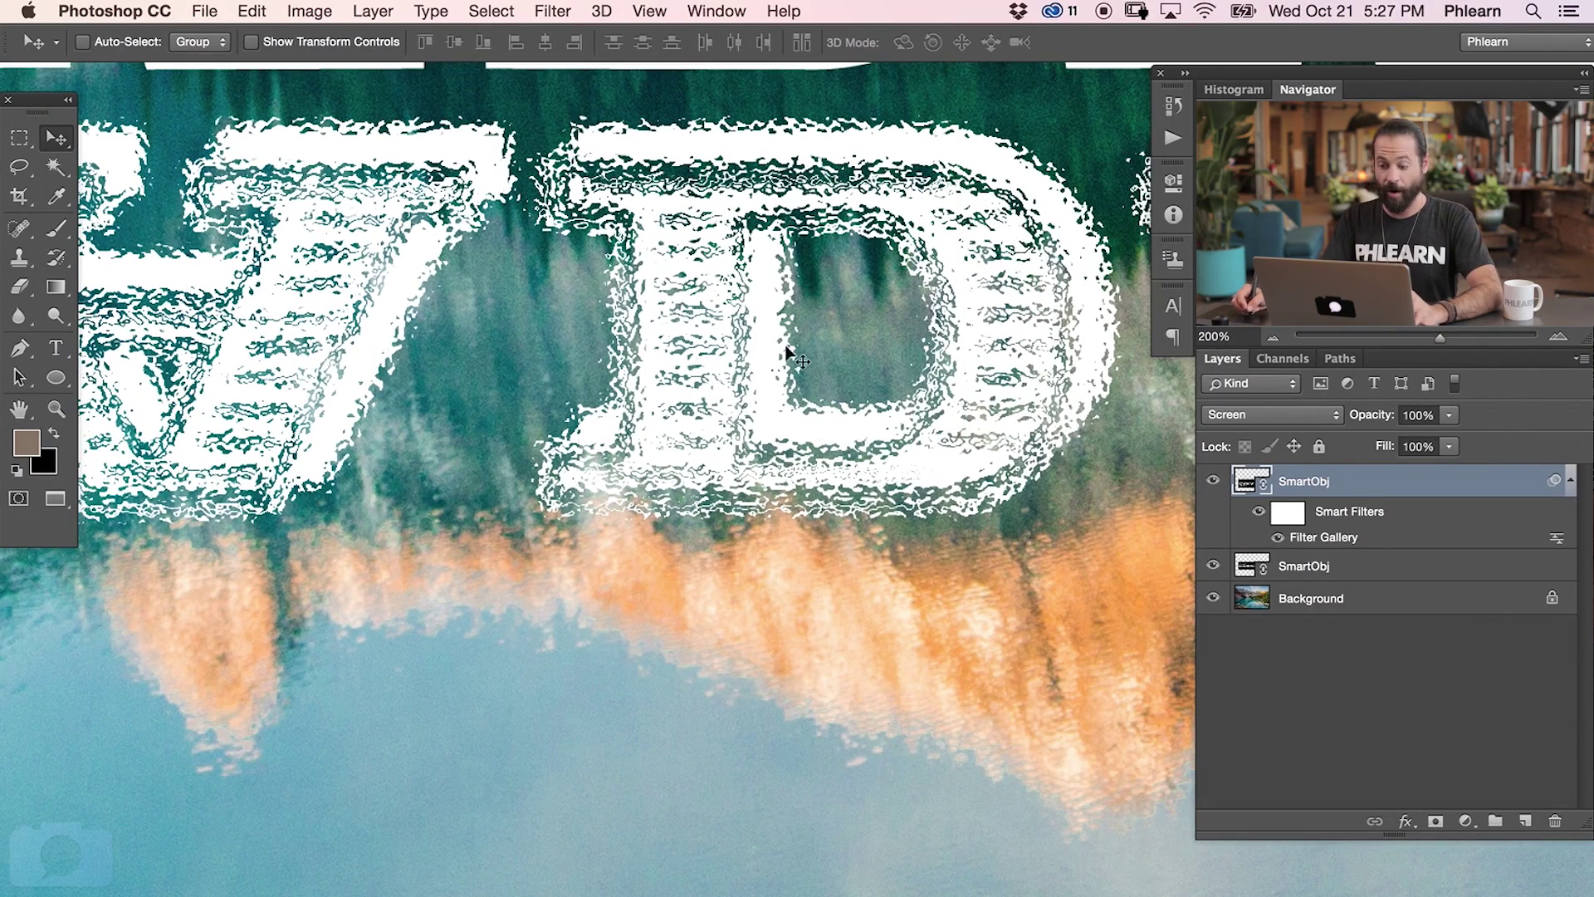
left_click(553, 11)
Add a slight Gaussian Blur smart filter to soften the flipped reflection
mouse_move(584, 275)
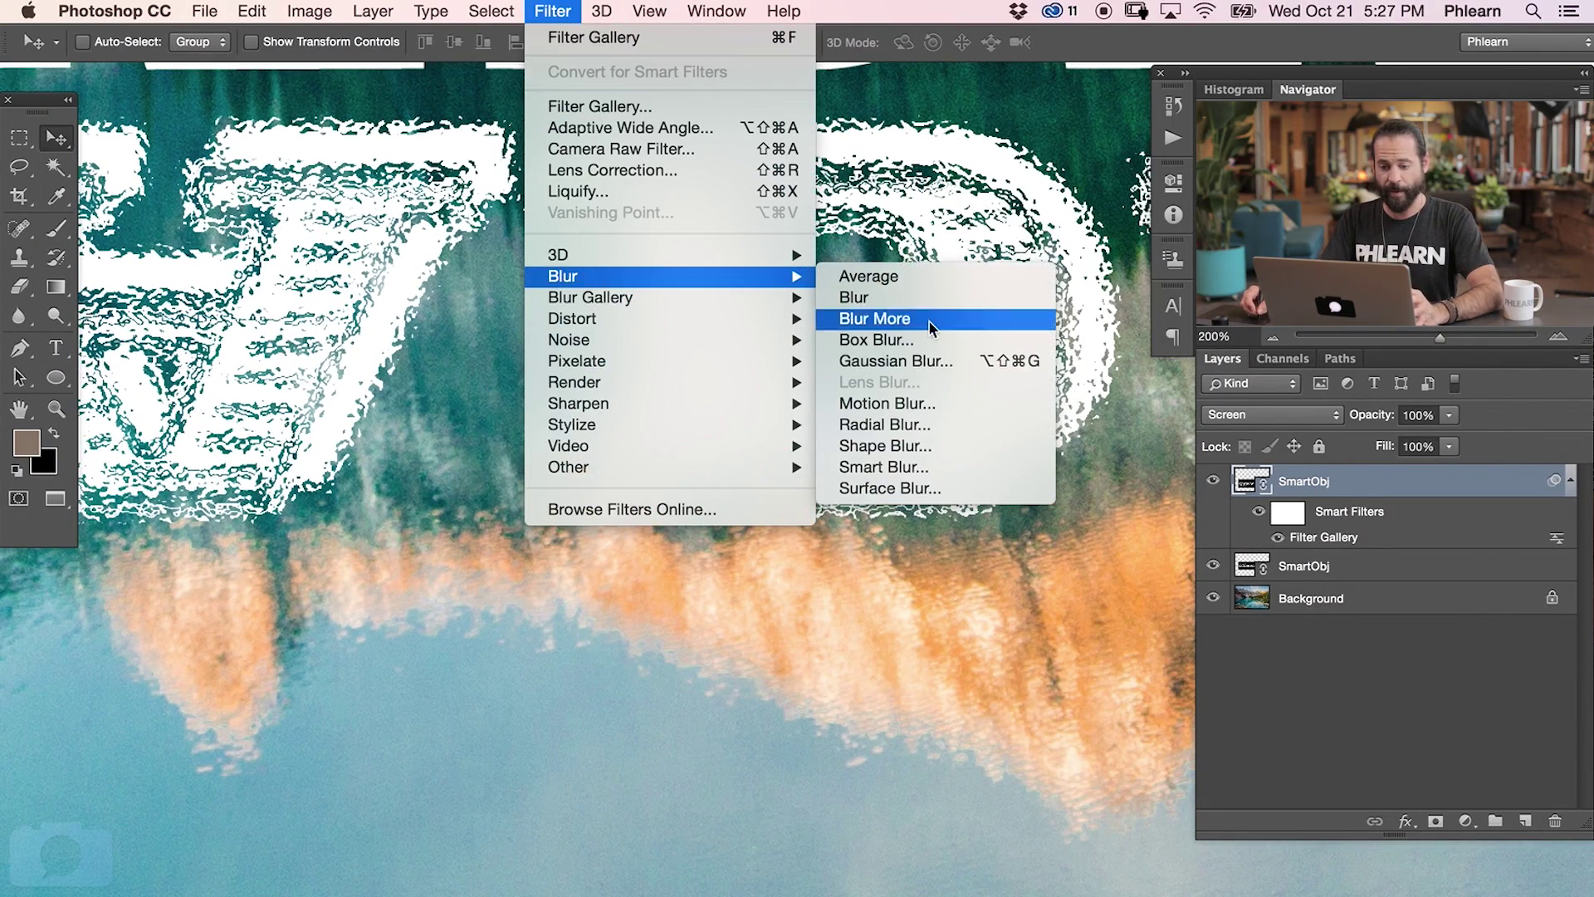
left_click(895, 361)
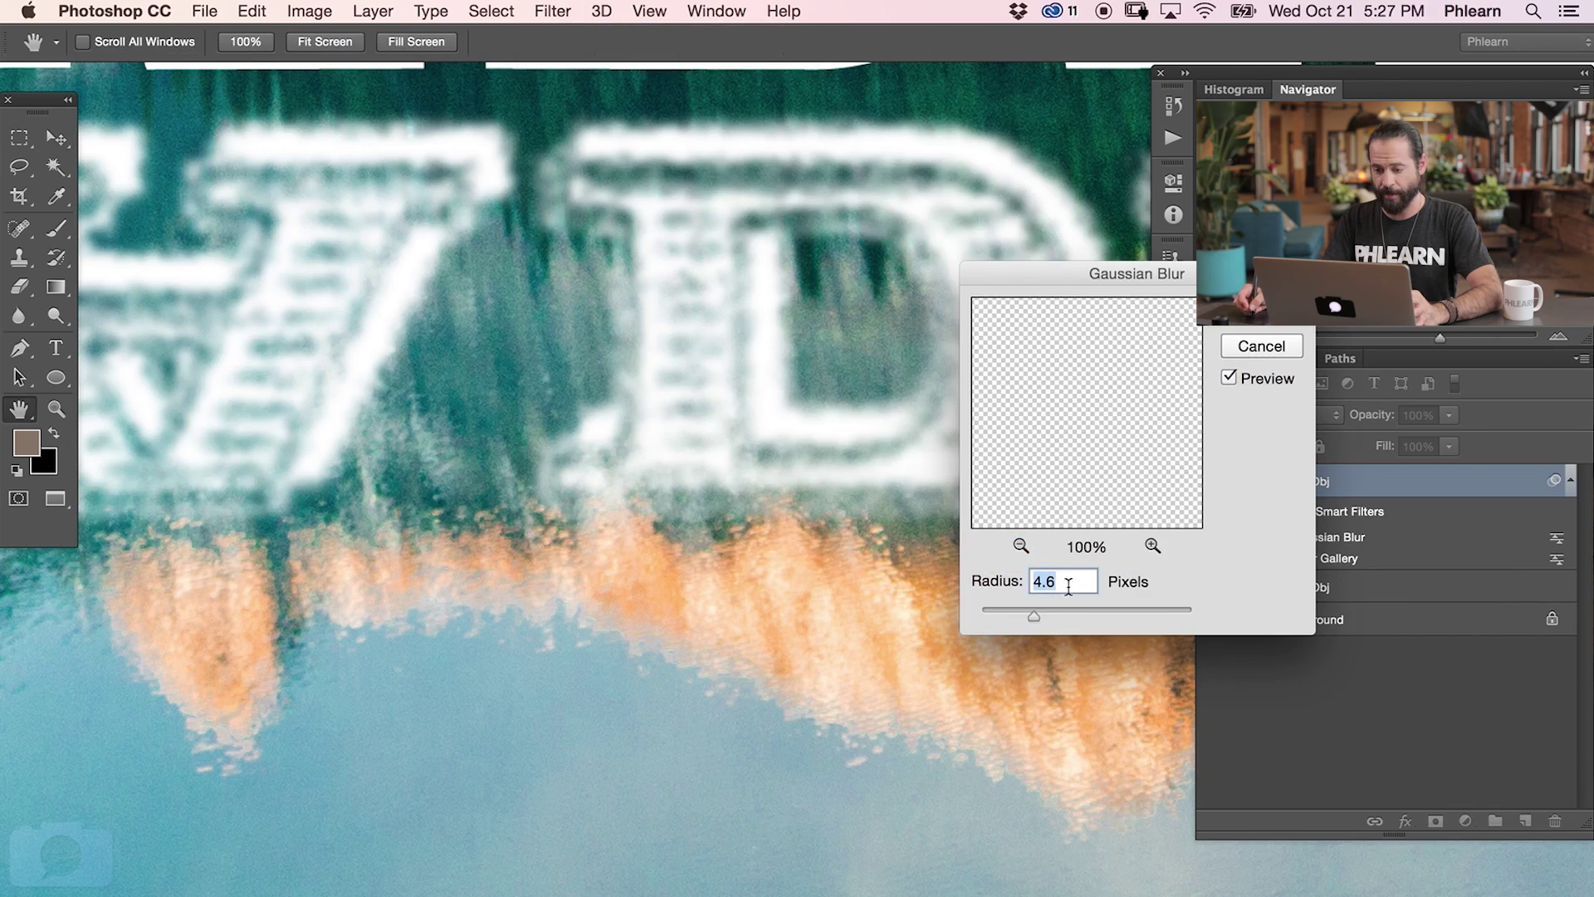
left_click_drag(1003, 613, 996, 614)
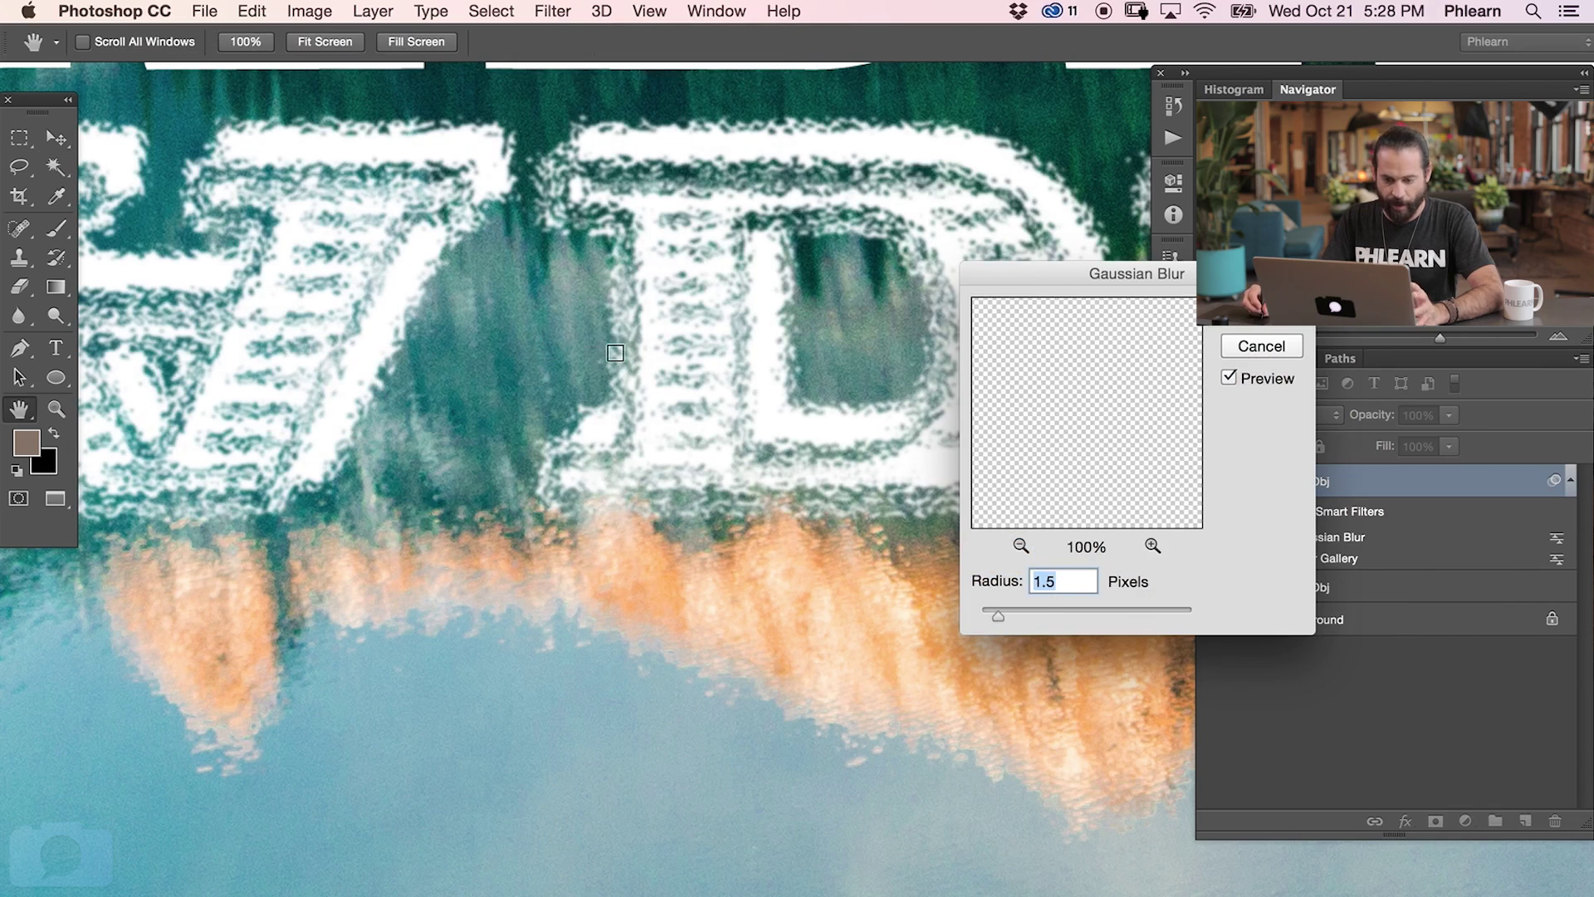
key("Return")
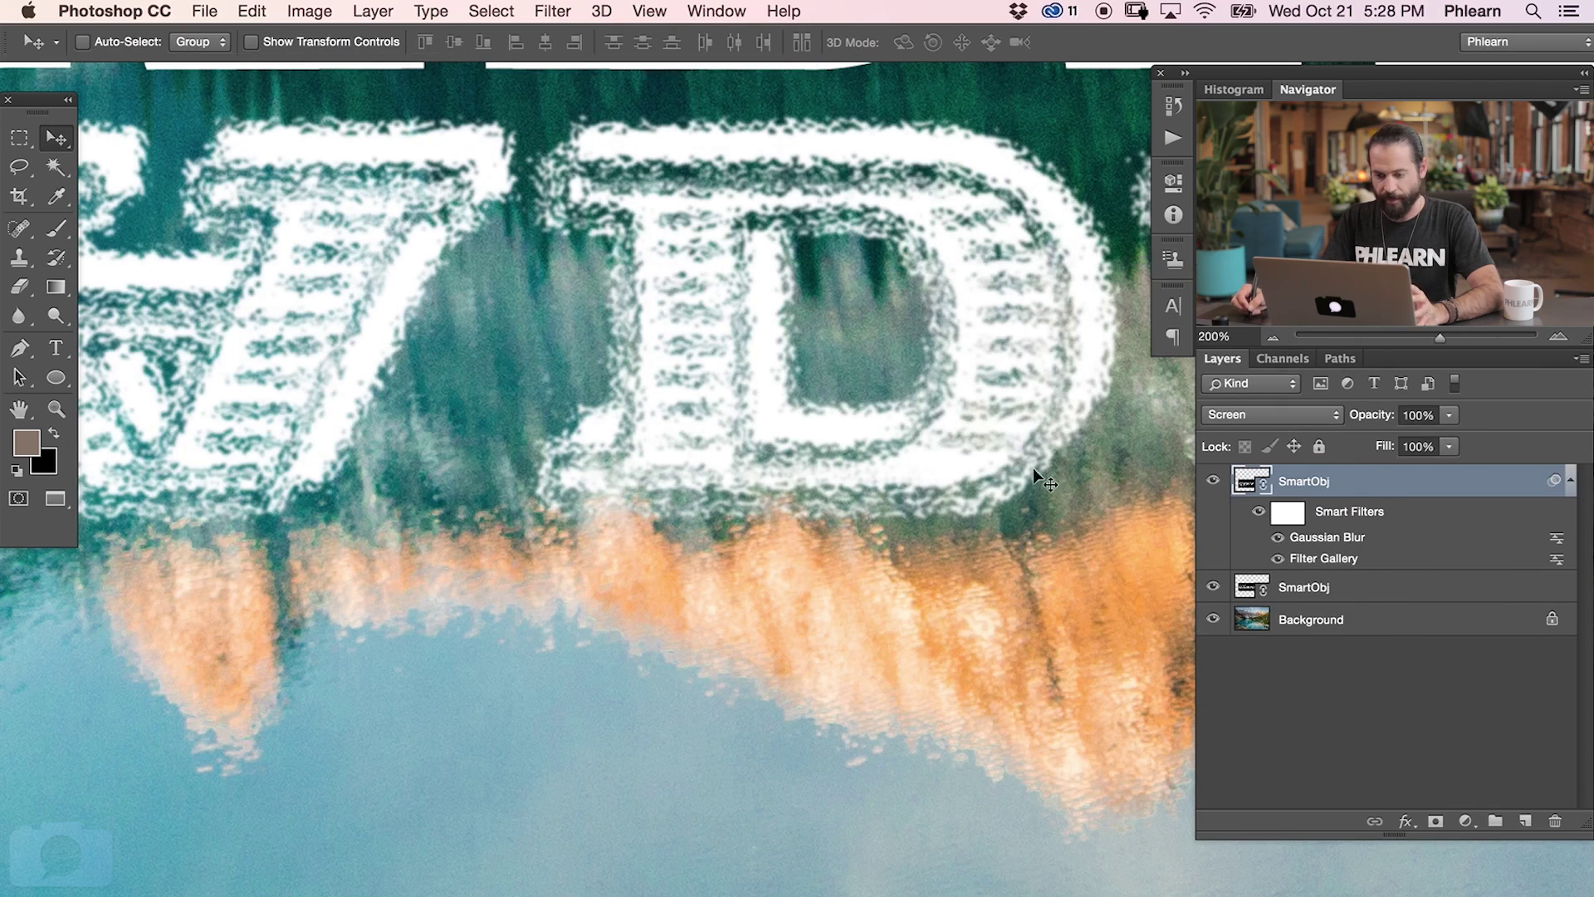
Toggle the Gaussian Blur off and on to compare, then view the whole image
left_click(1278, 538)
left_click(1279, 539)
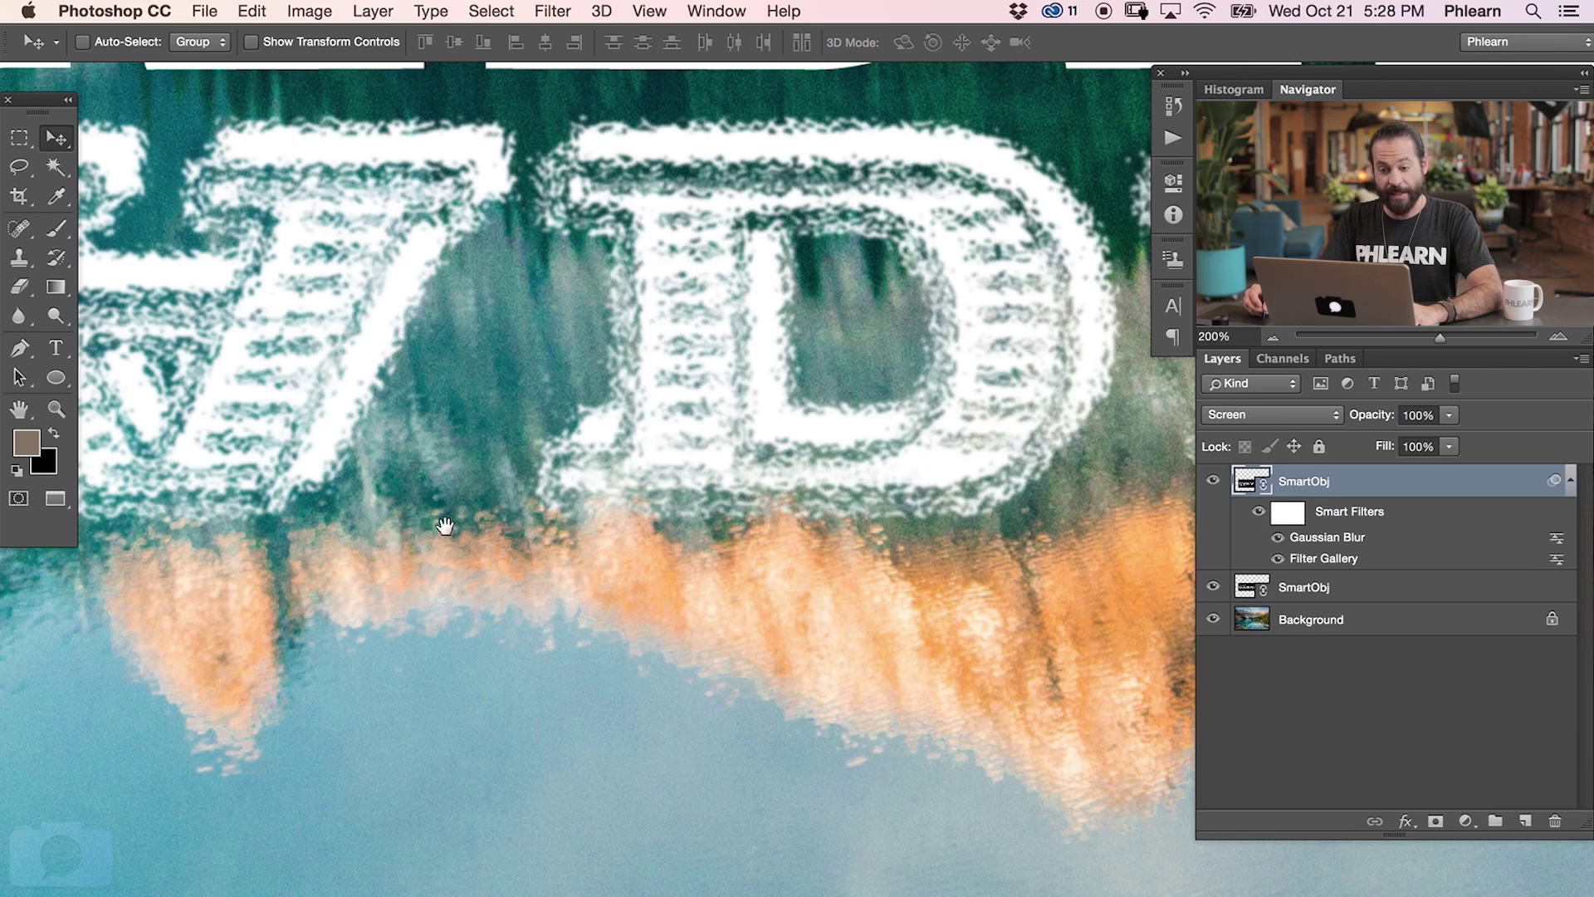
key("super+minus")
key("super+minus")
key("super+minus")
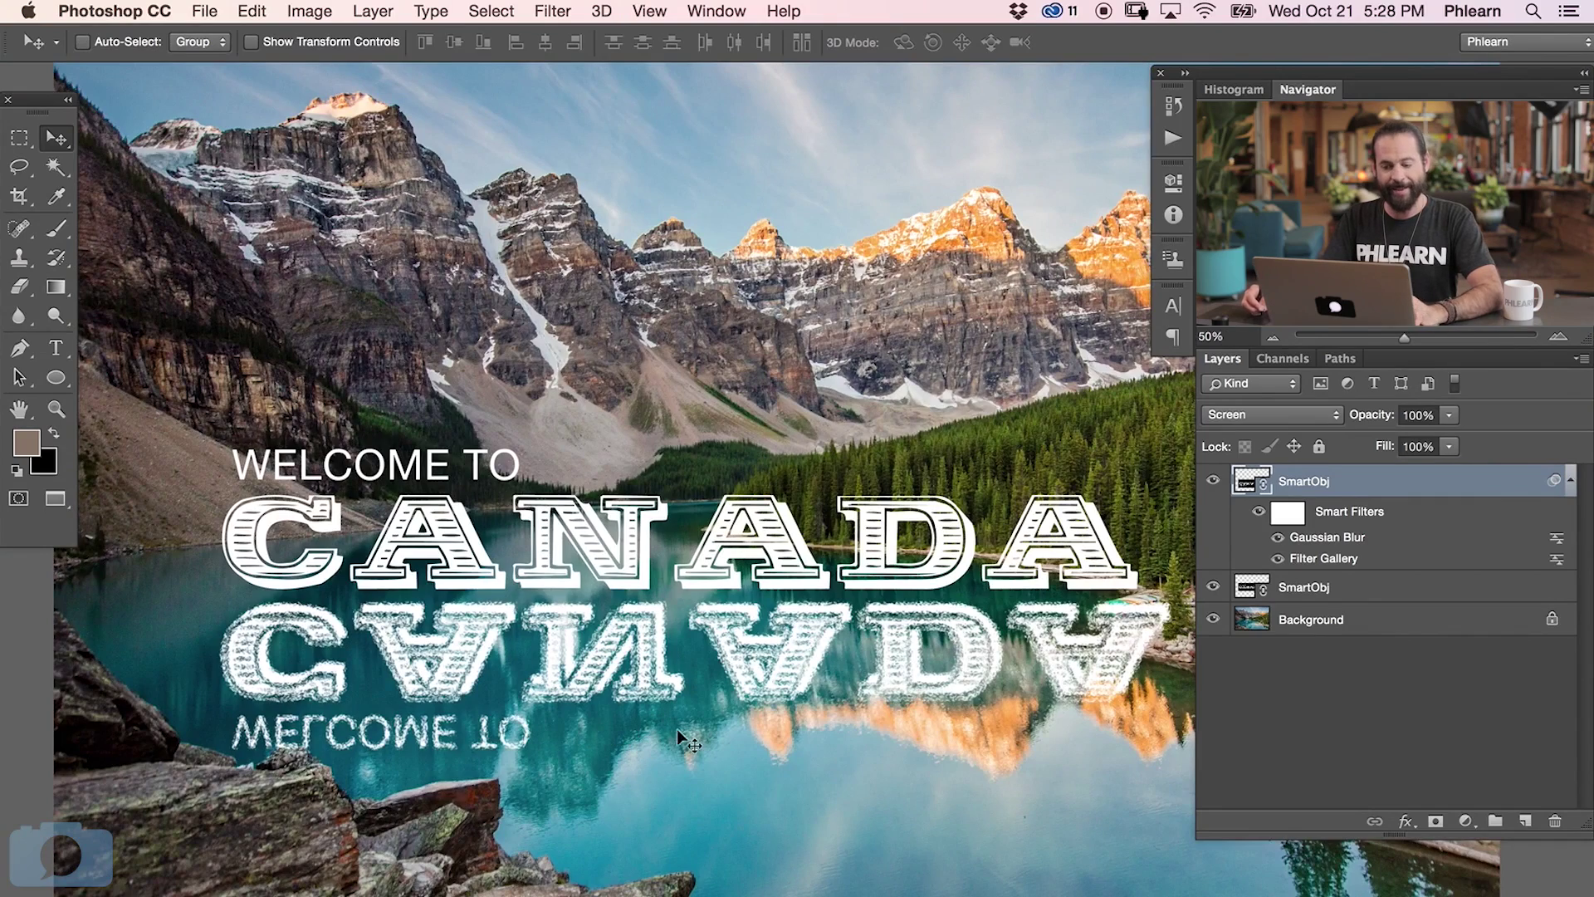
scroll(830, 706, "right", 3)
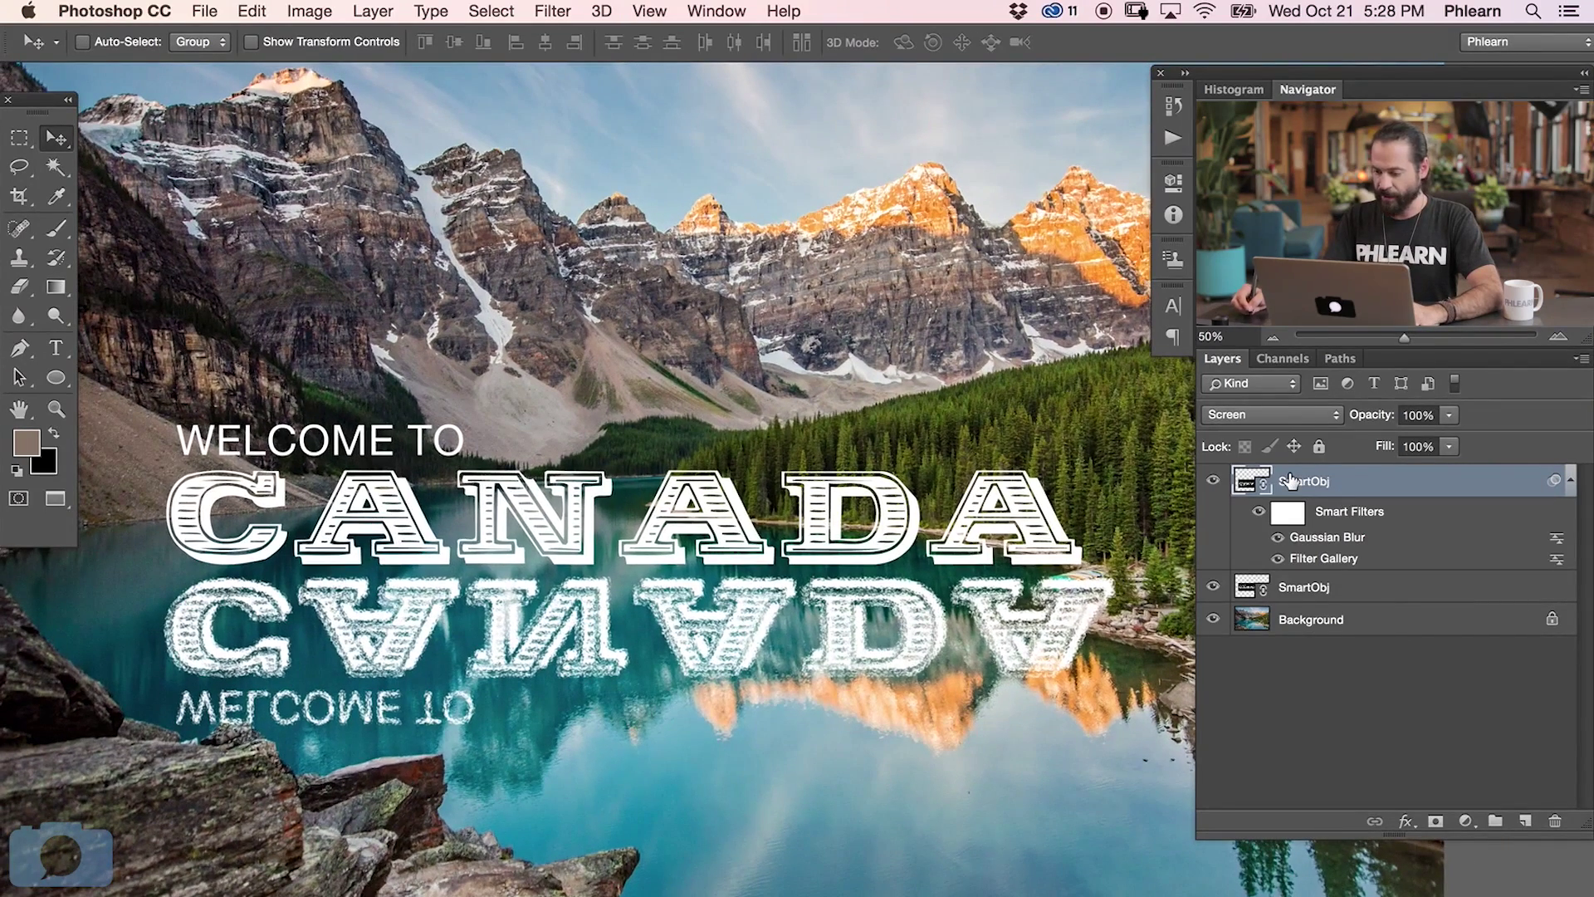
Colorize the reflection with Hue/Saturation at hue 207, saturation 29, lightness -63
key("super+u")
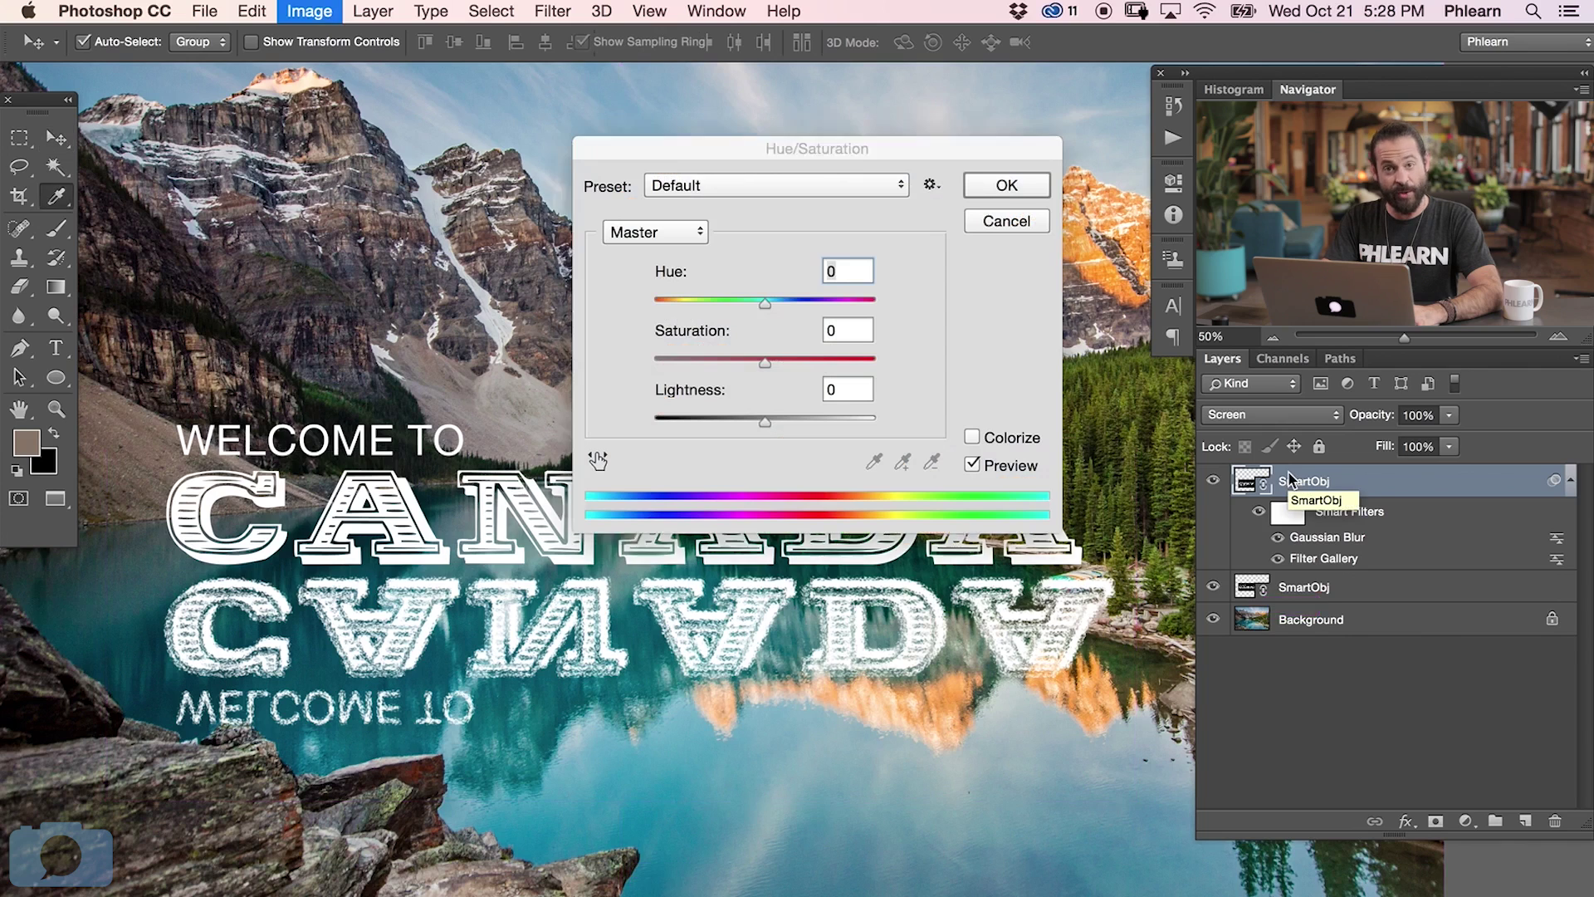
left_click(971, 437)
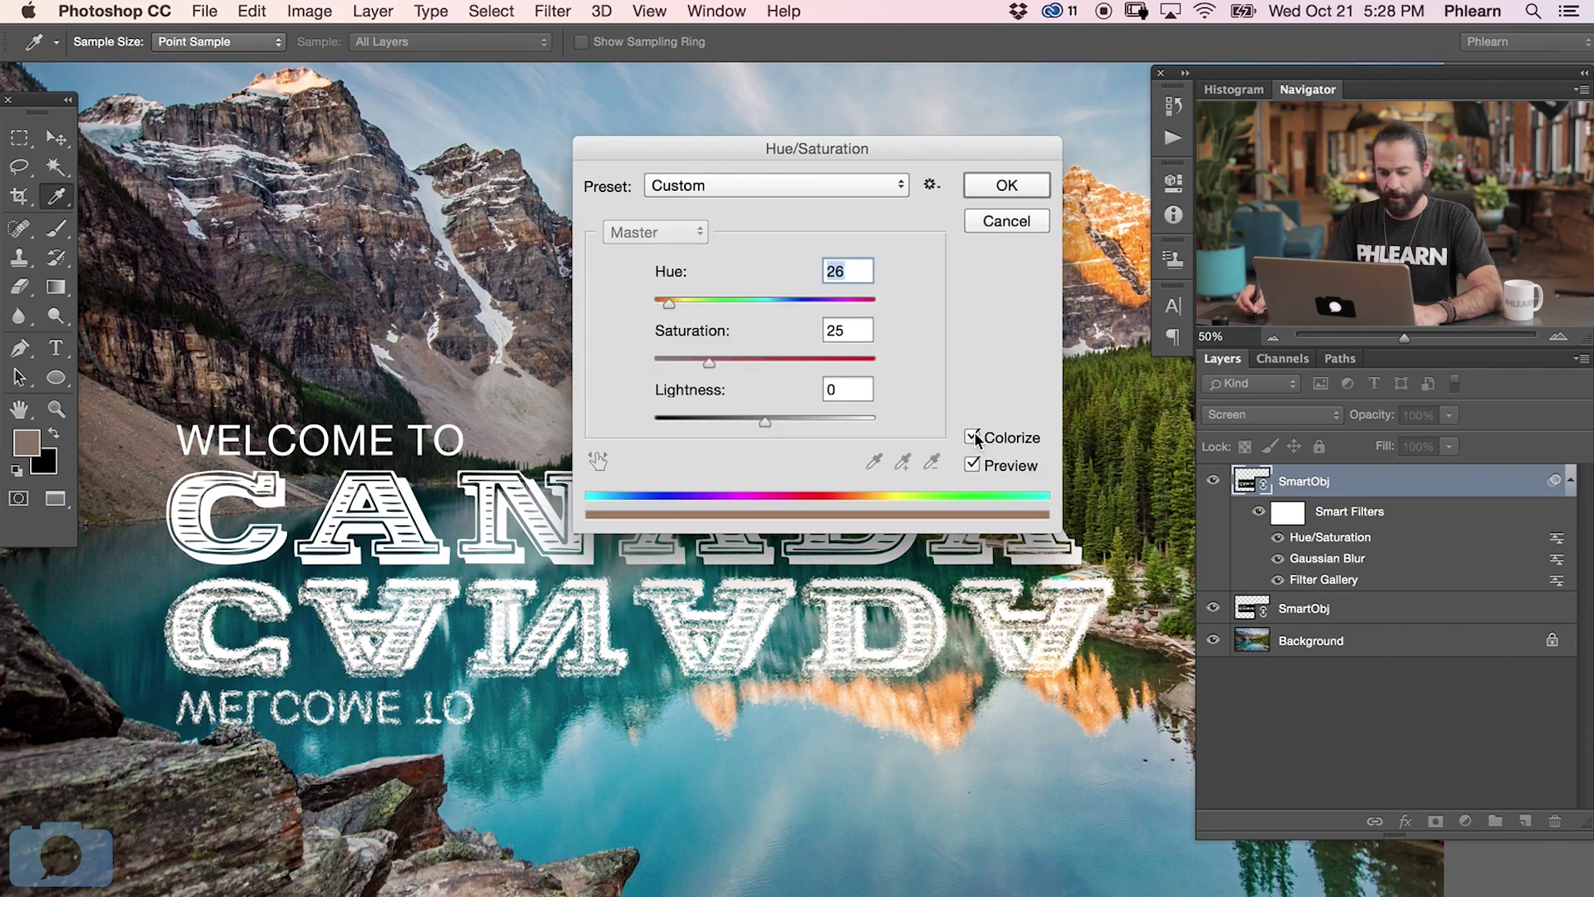
left_click(738, 418)
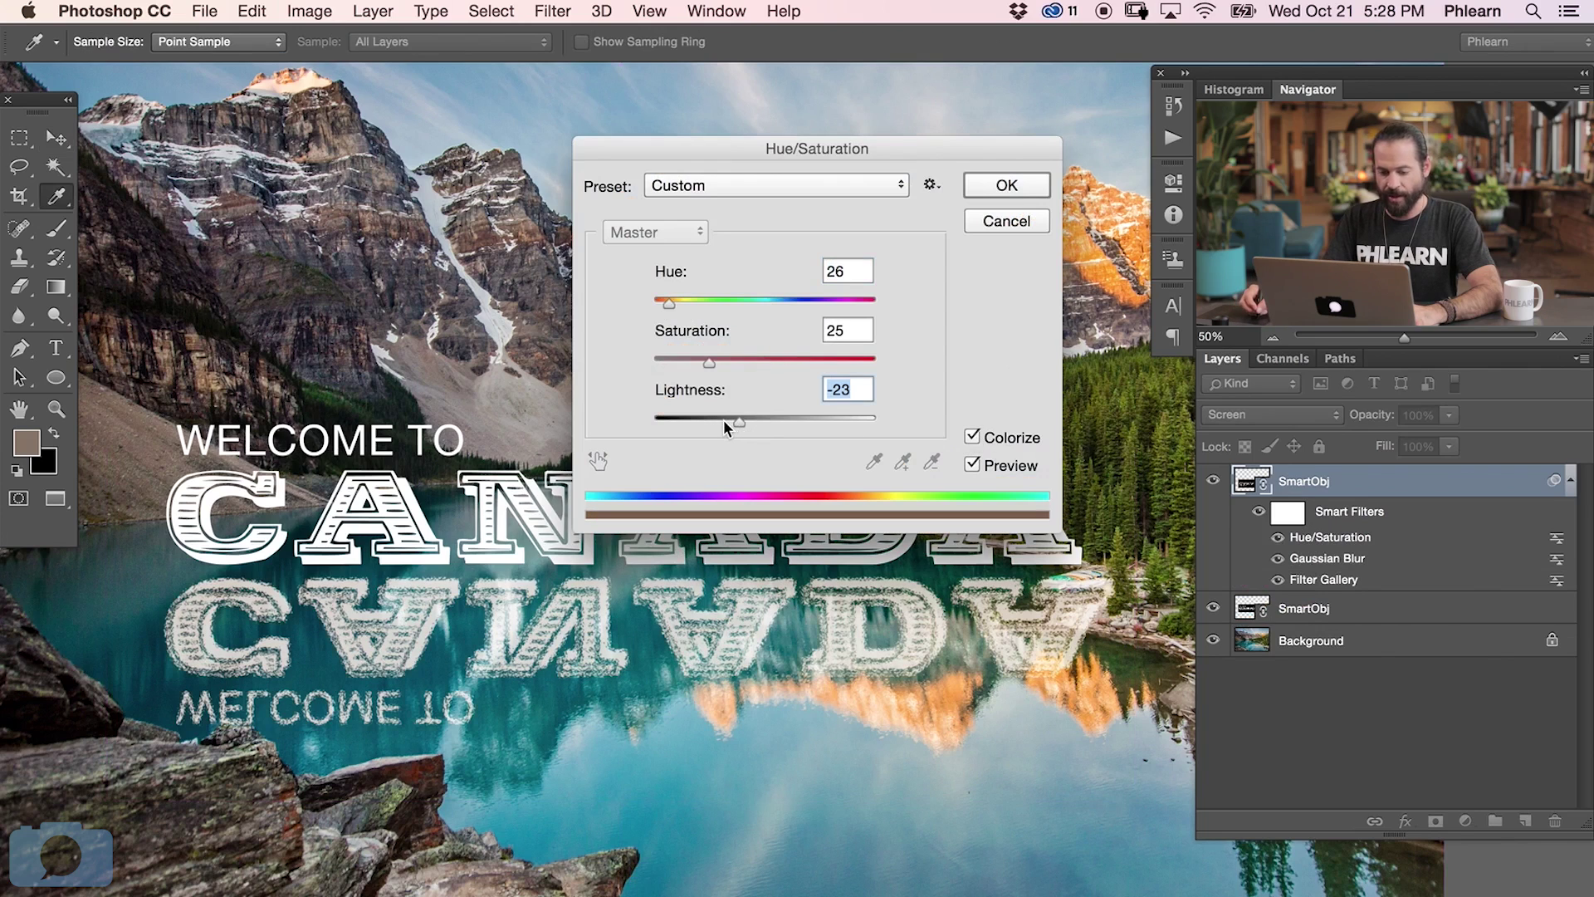
left_click(751, 359)
left_click_drag(774, 302, 786, 302)
left_click(752, 359)
left_click_drag(746, 358, 734, 356)
left_click_drag(738, 418, 694, 423)
mouse_move(722, 359)
left_mouse_down()
mouse_move(693, 367)
mouse_move(717, 360)
left_mouse_up()
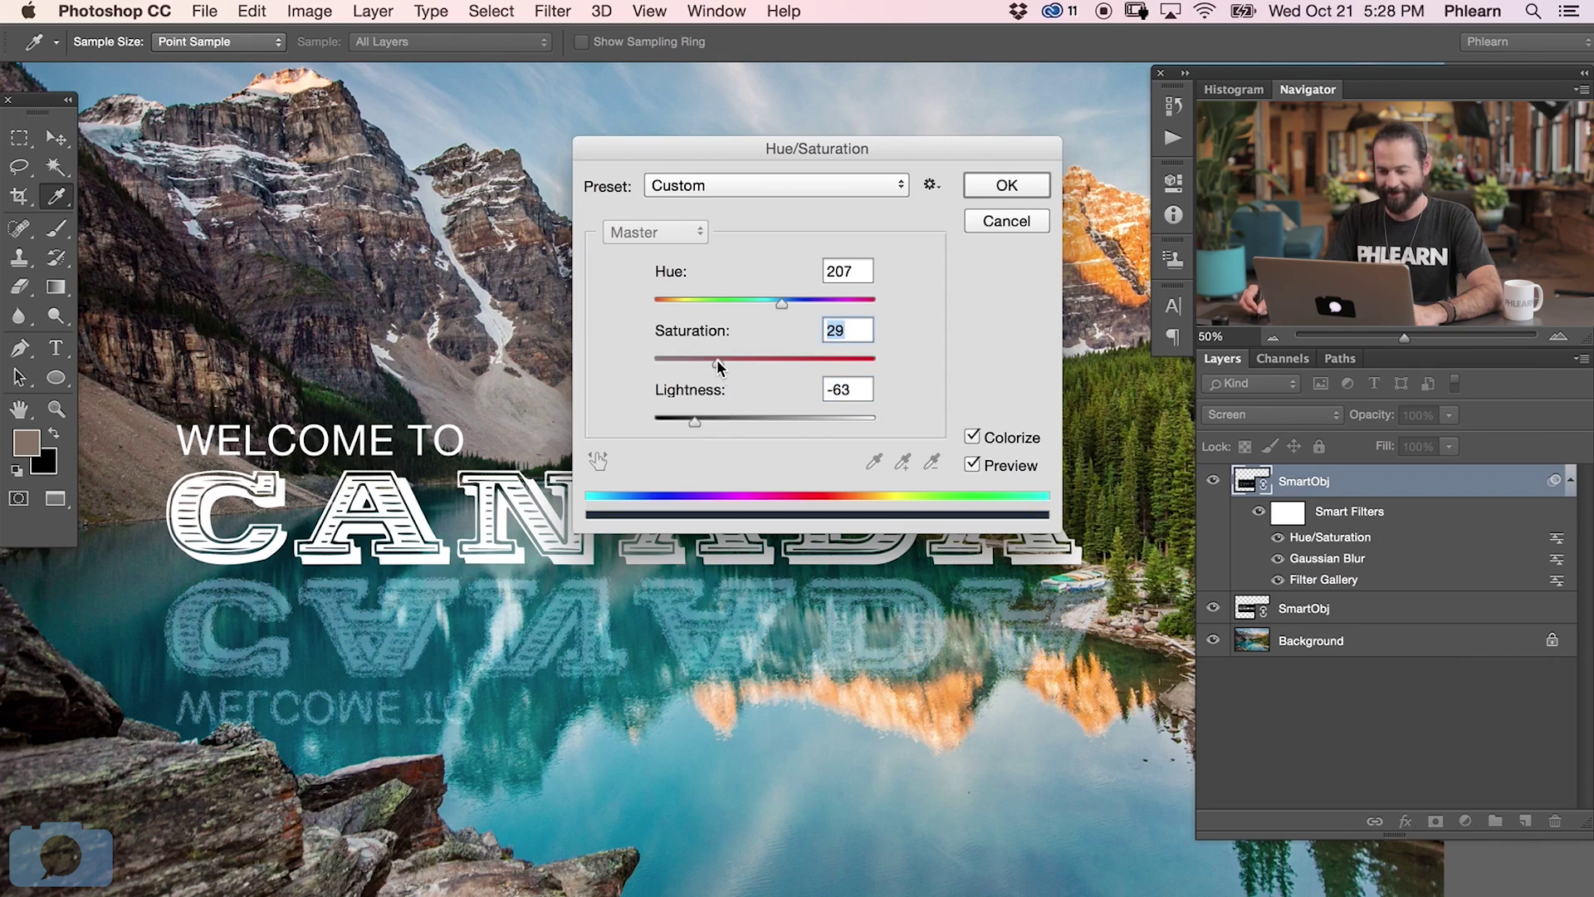
left_click(1011, 184)
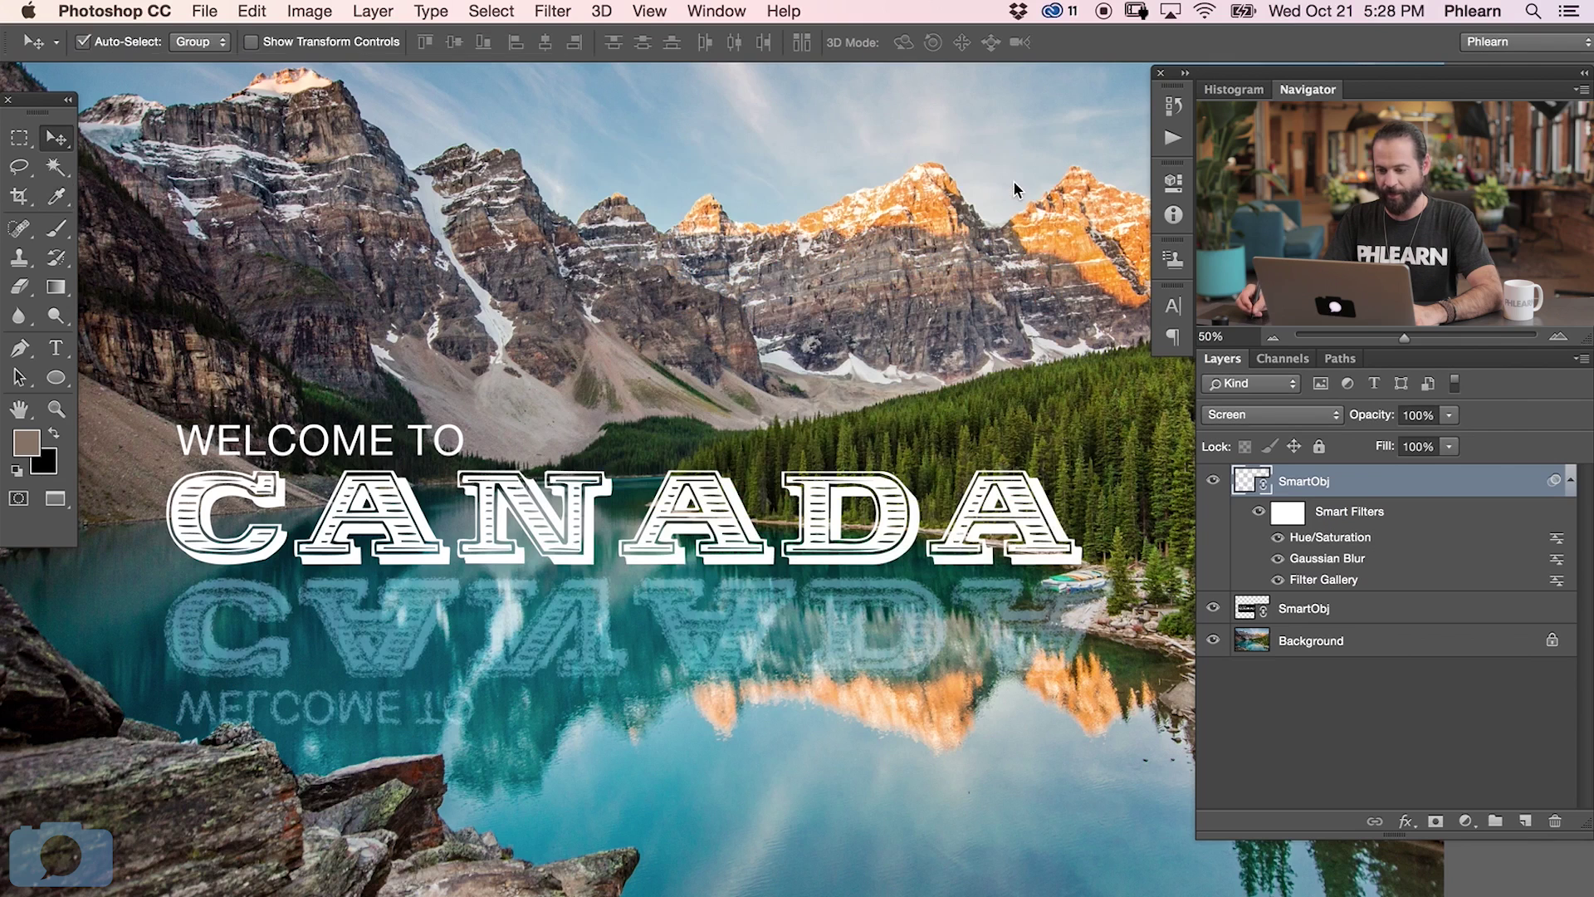
Scale the tinted reflection down to about 98%, comparing the filter and layer on and off
left_click(1269, 540)
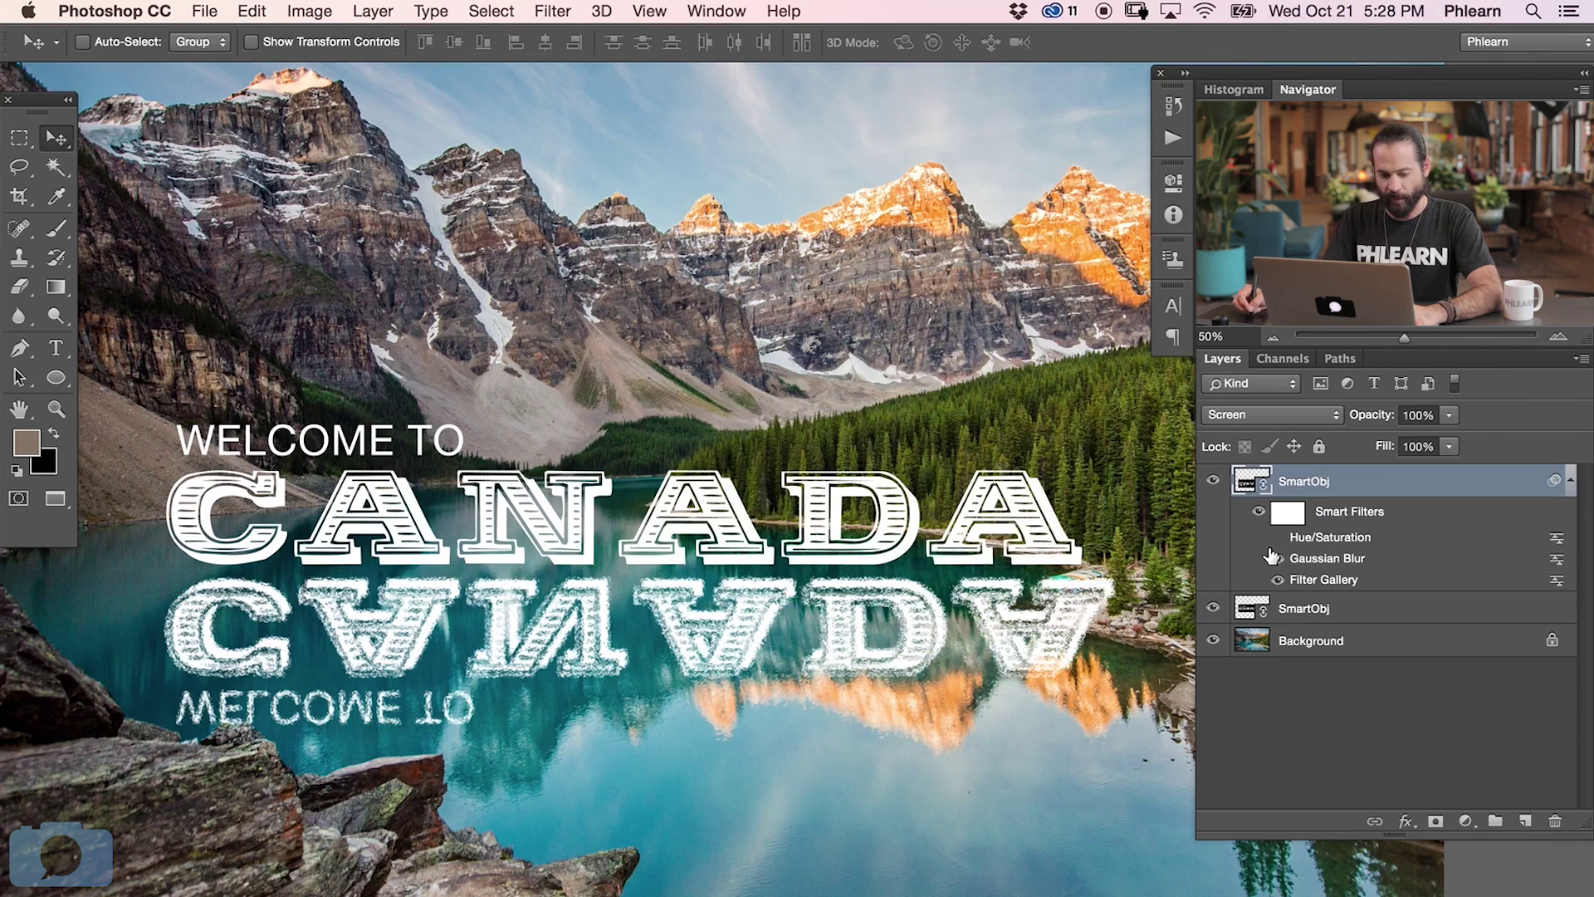
left_click(1278, 541)
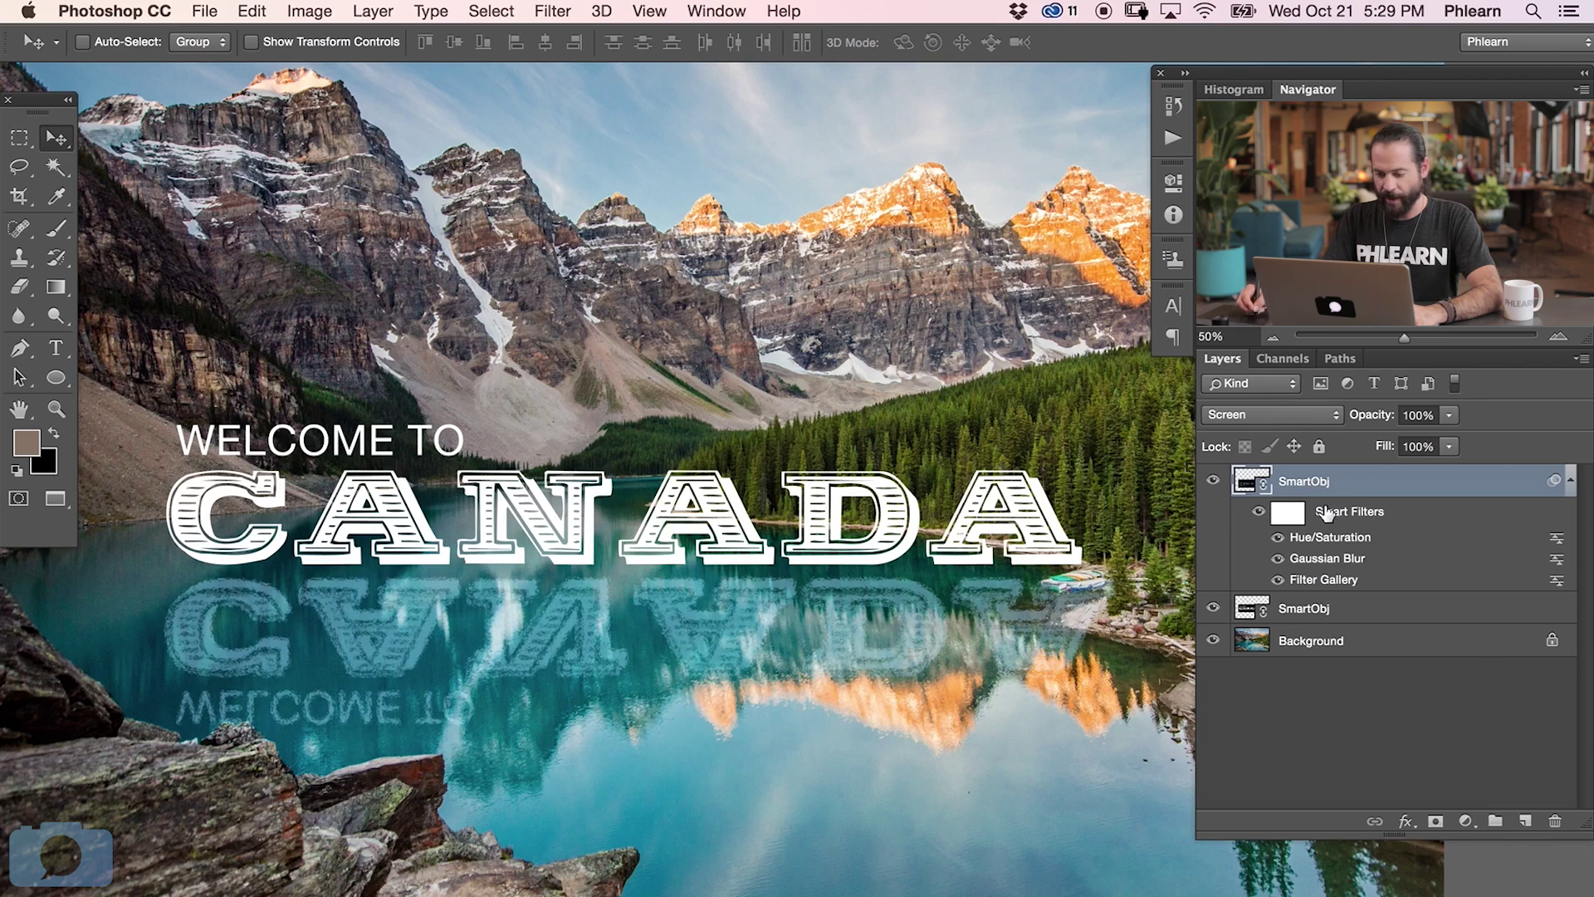
key("super+t")
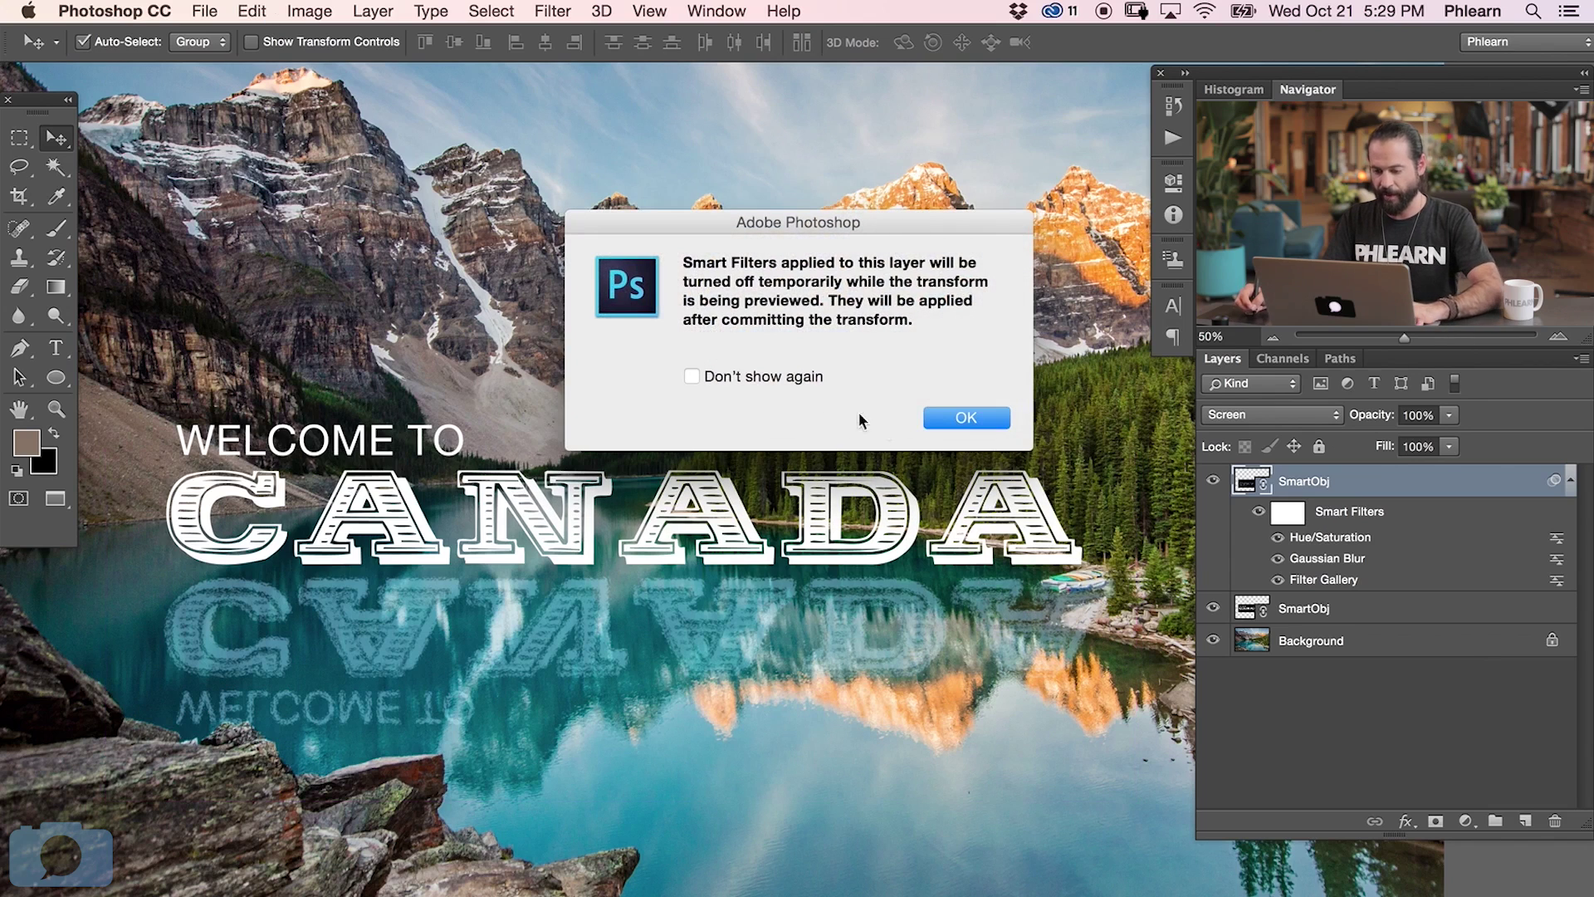
left_click(954, 417)
left_click_drag(1136, 804, 1114, 790)
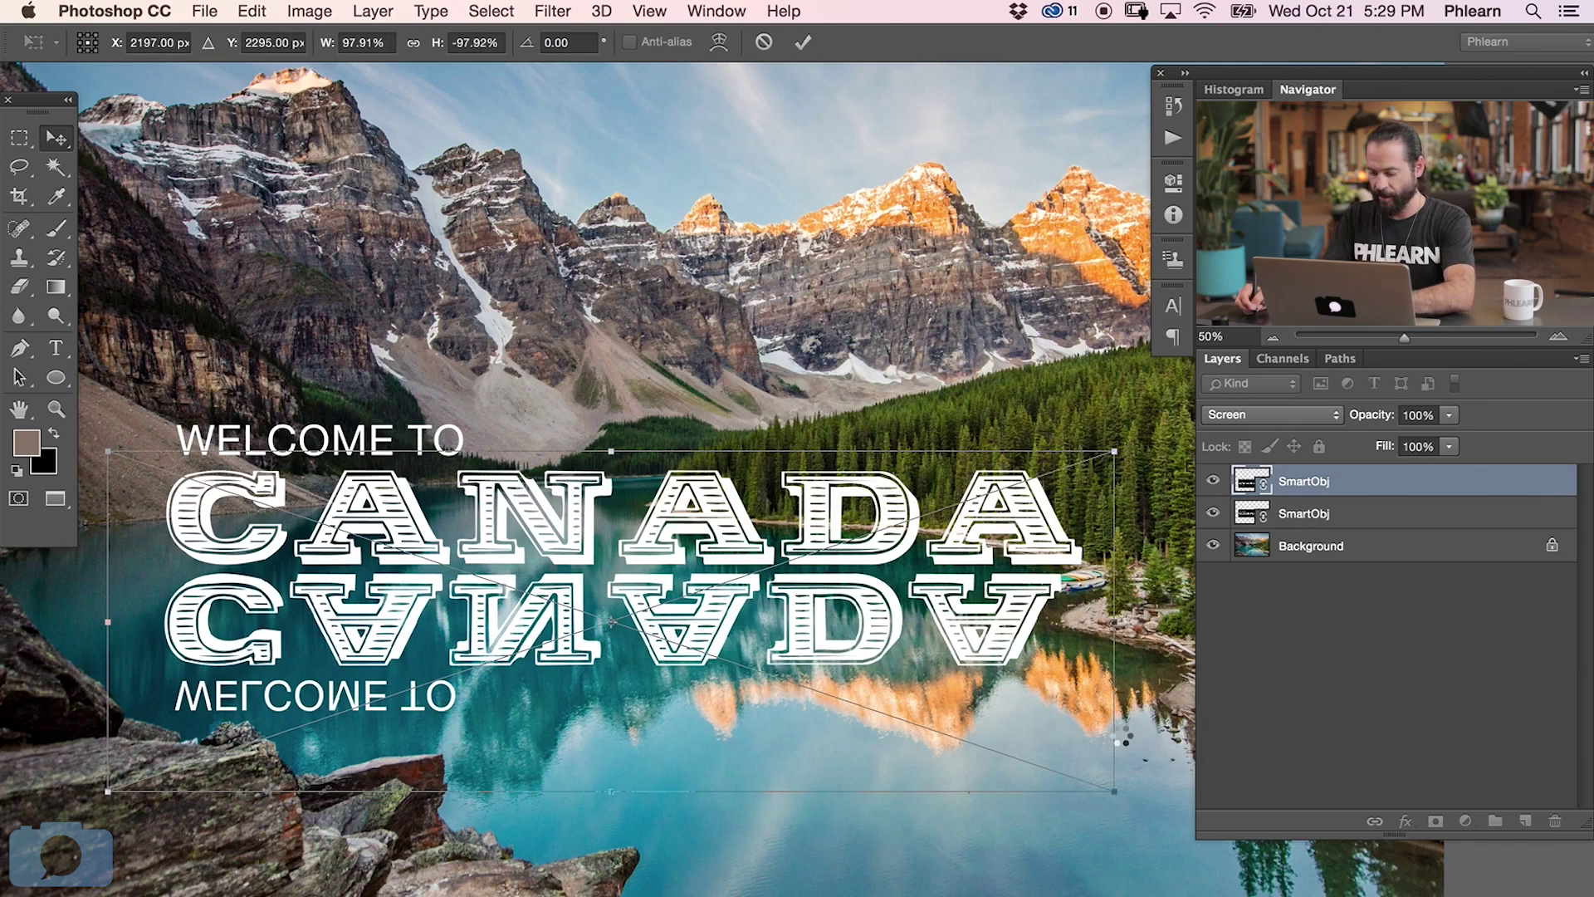
key("Return")
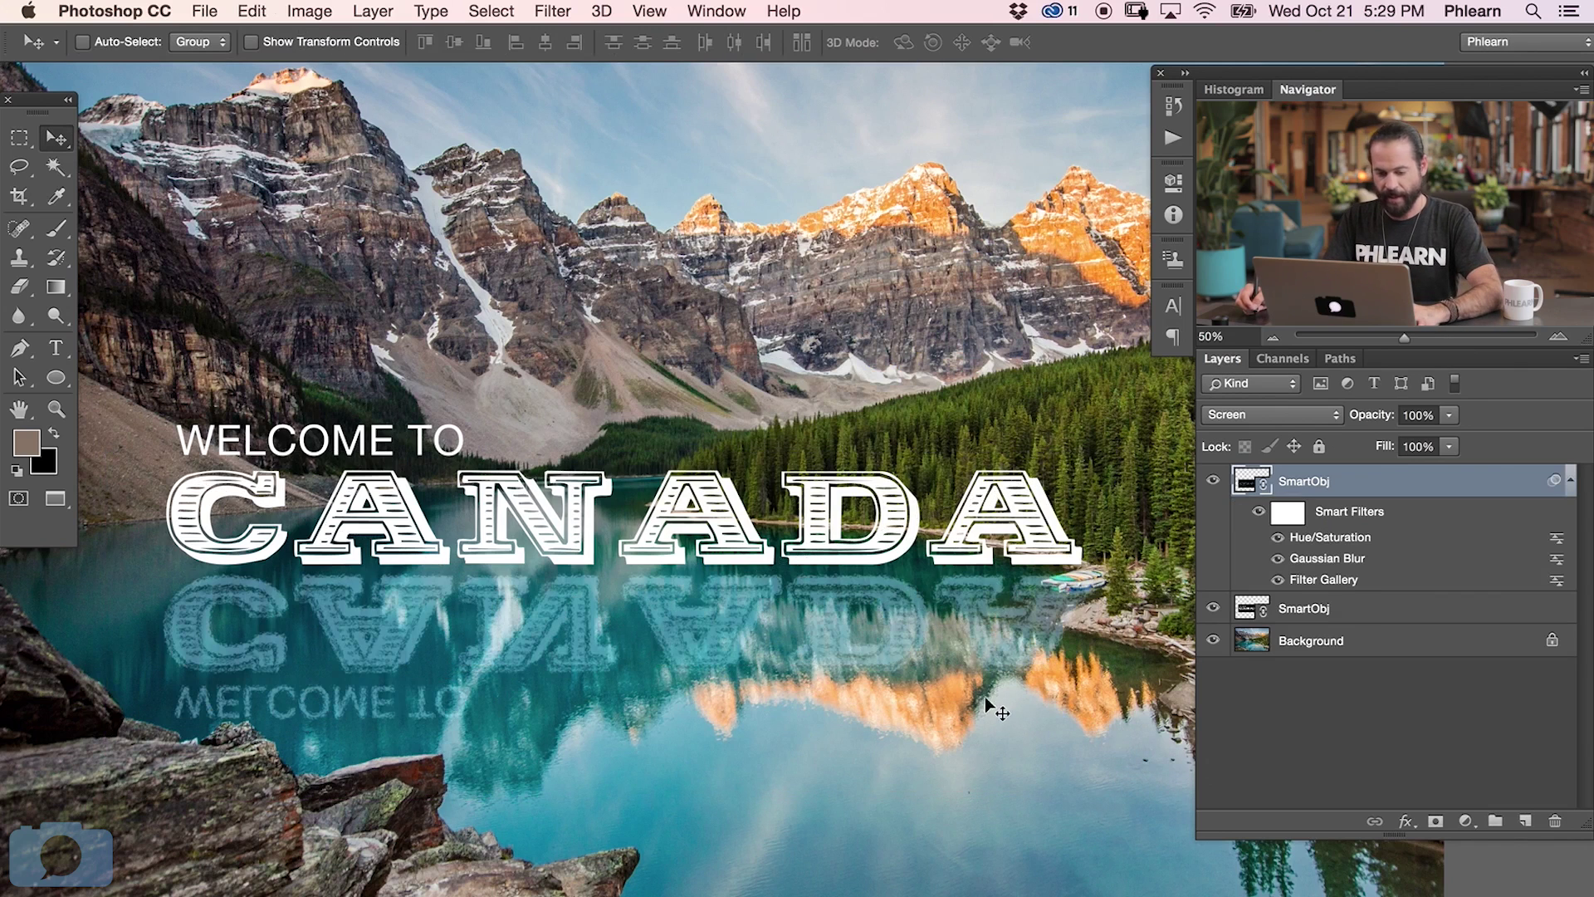
left_click(1213, 481)
left_click(1213, 480)
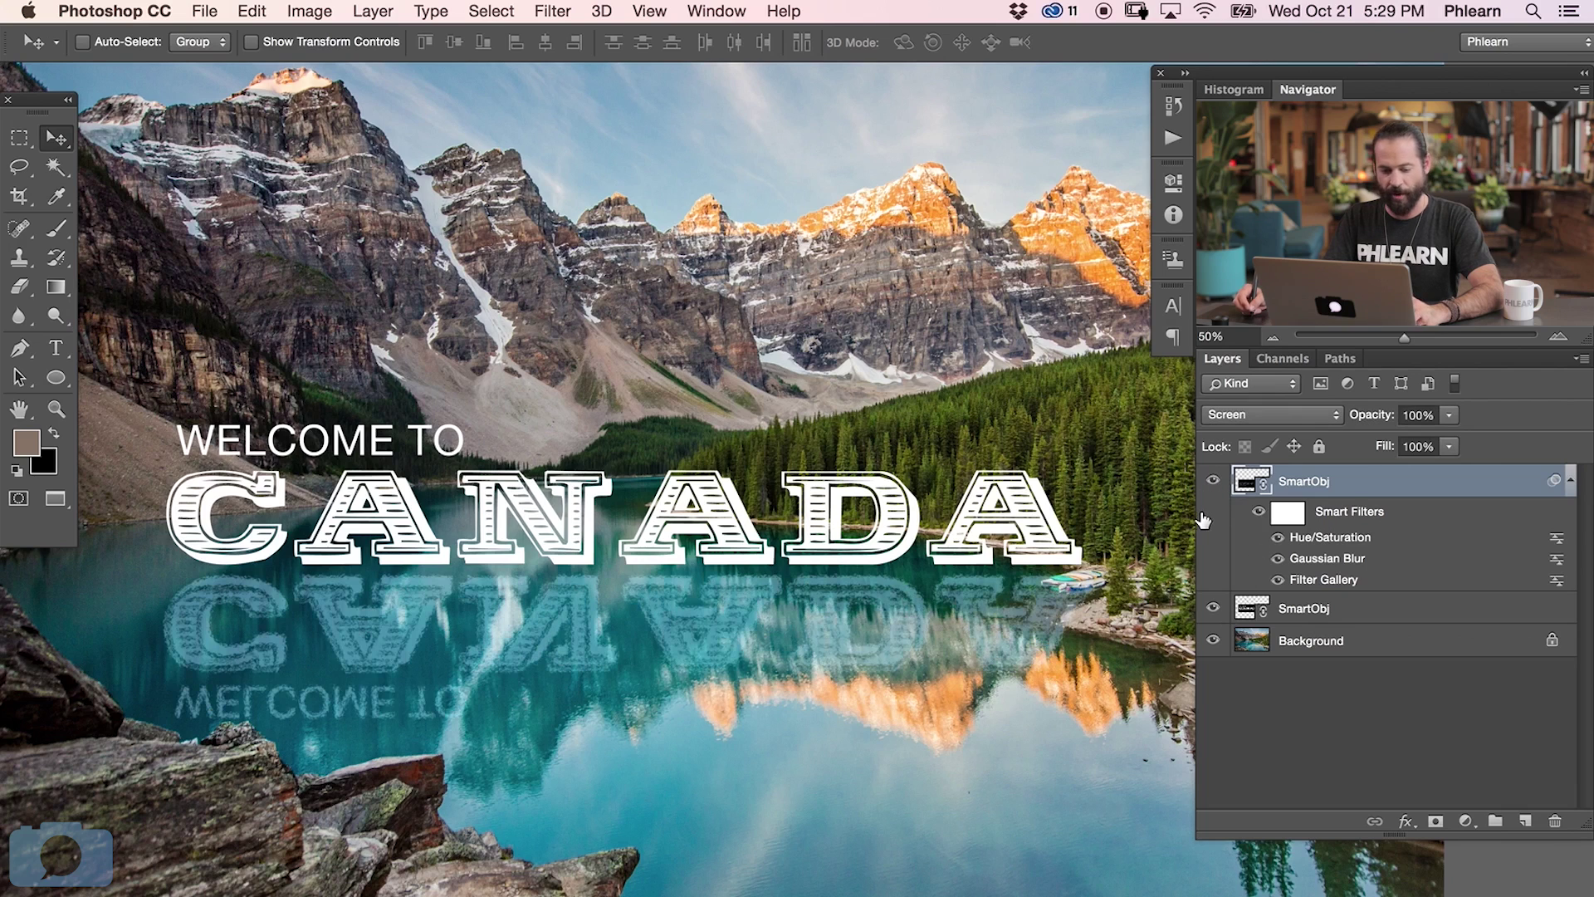
Add a layer mask with a linear gradient so the reflection's lower part fades out
left_click(1434, 823)
key("g")
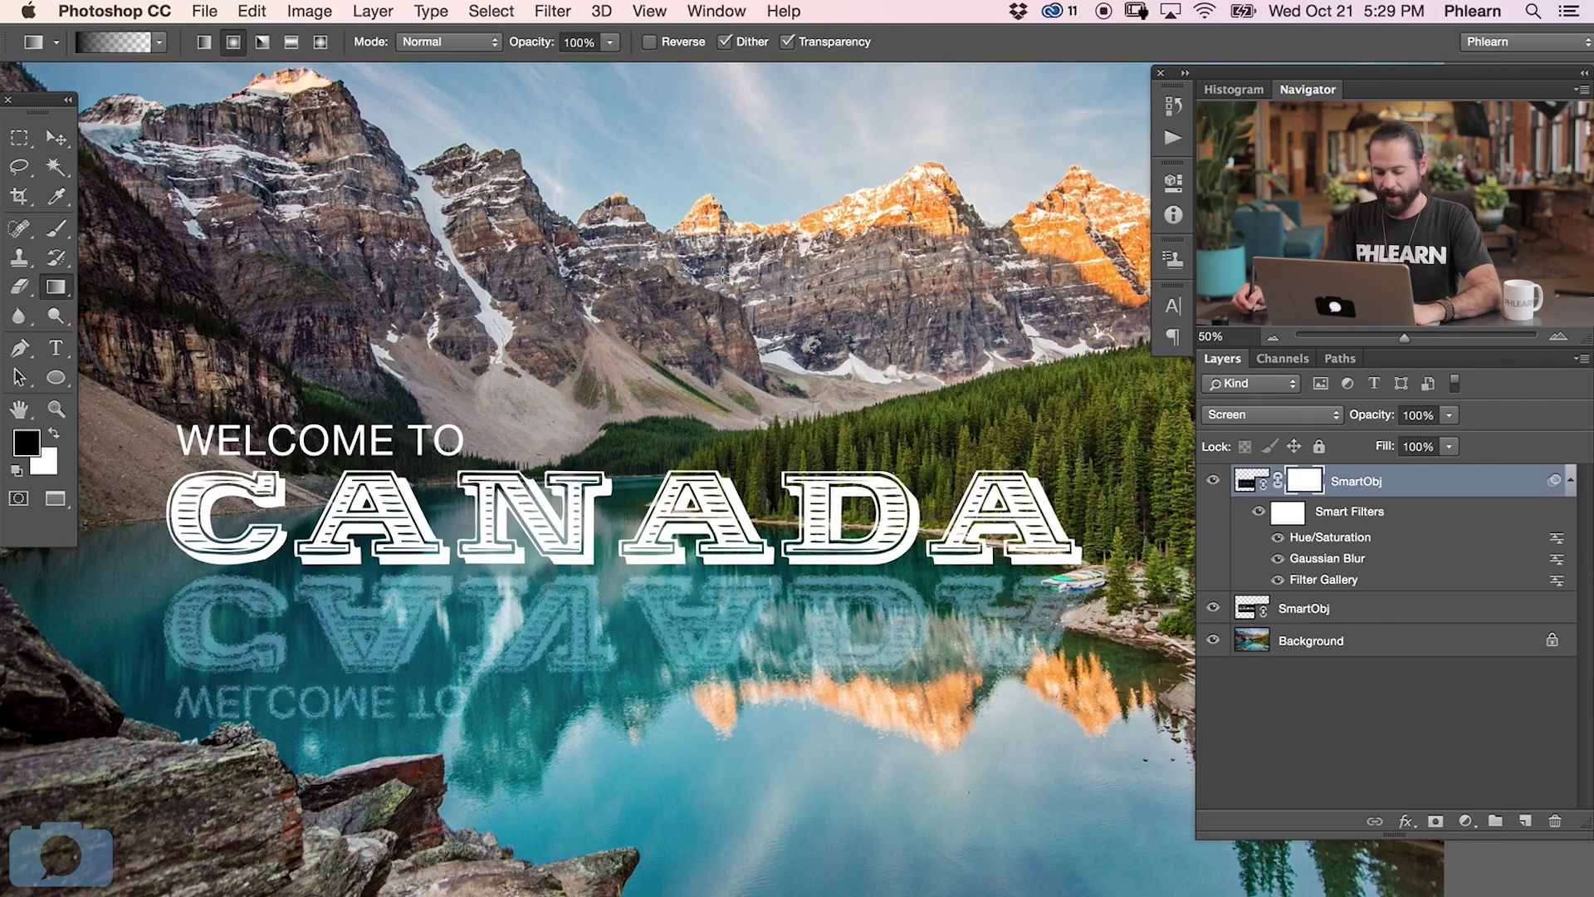
left_click(203, 44)
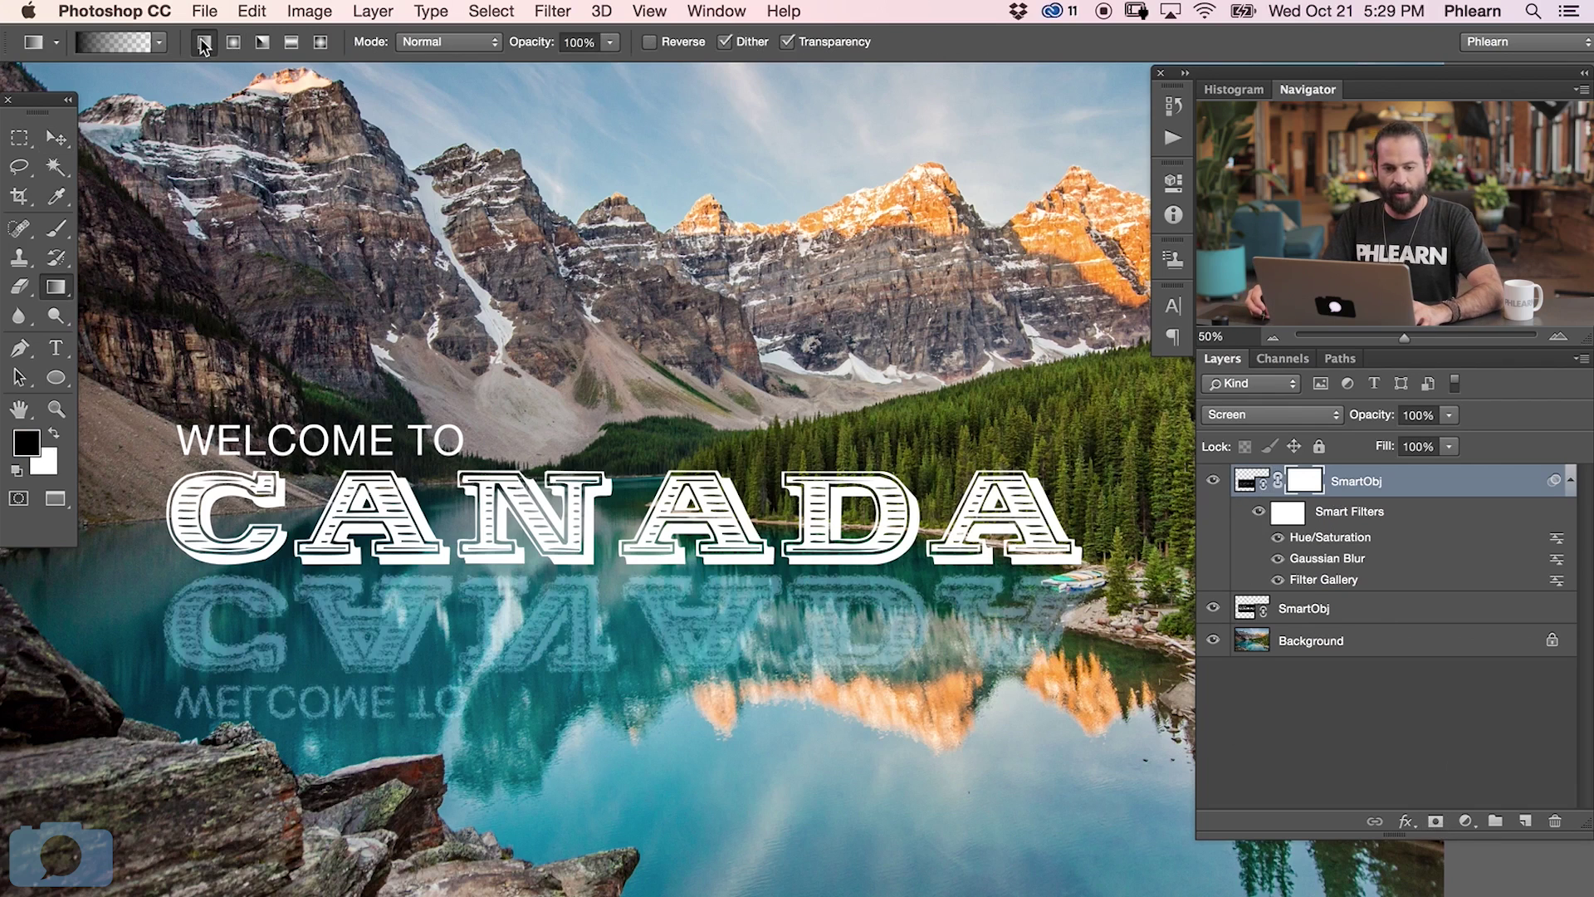
left_click_drag(664, 809, 668, 594)
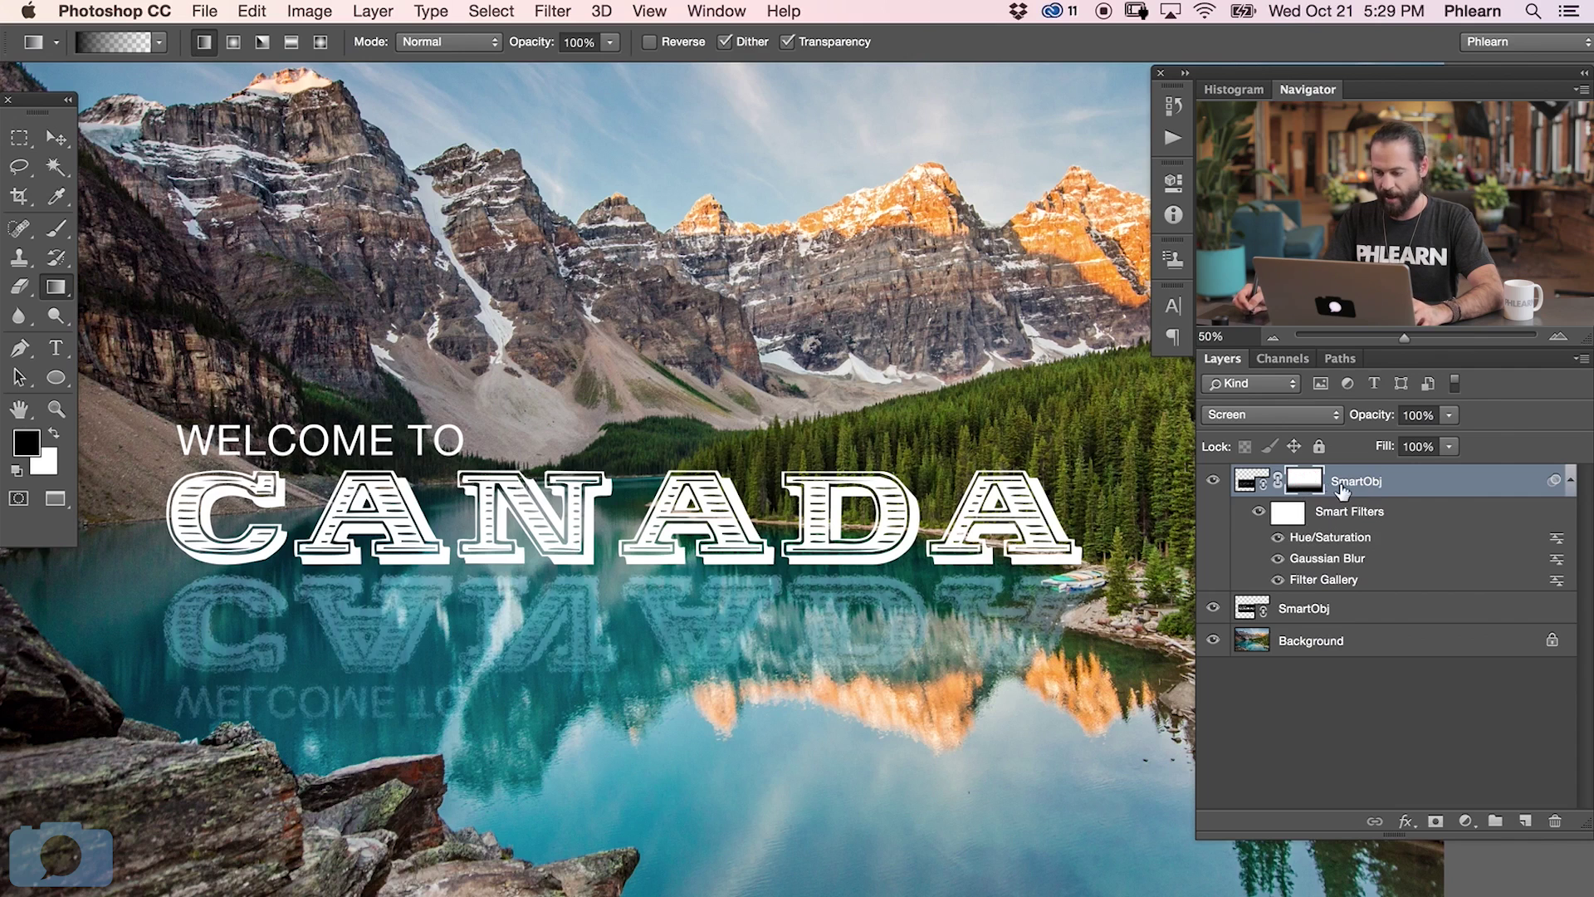
key("super+minus")
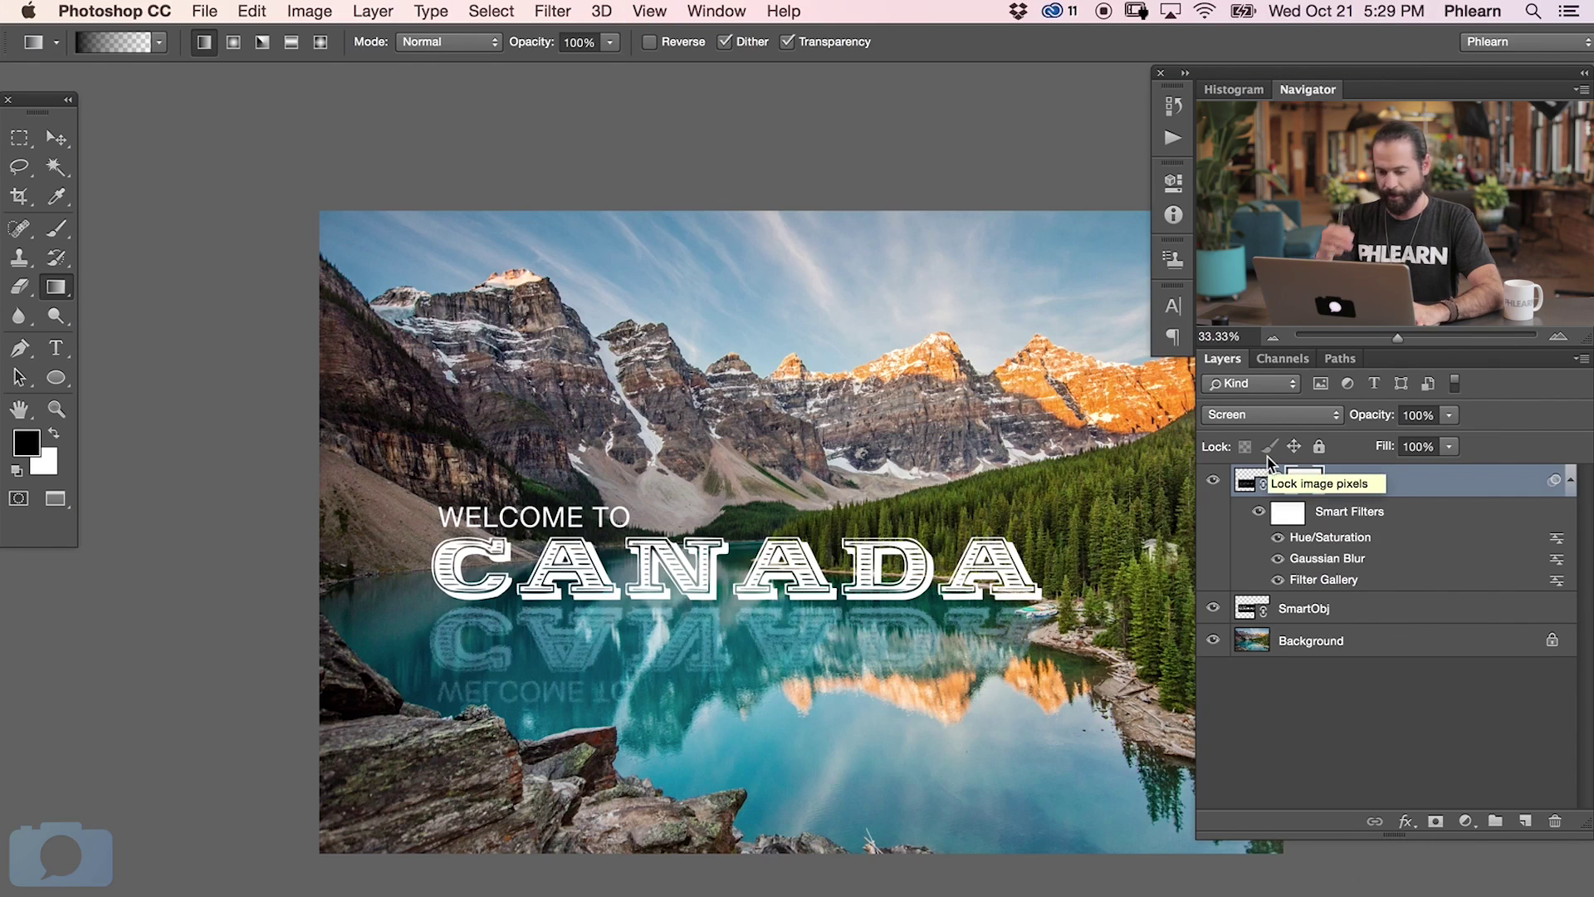
Select the upright title layer and nudge it slightly lower
left_click(1279, 608)
key("v")
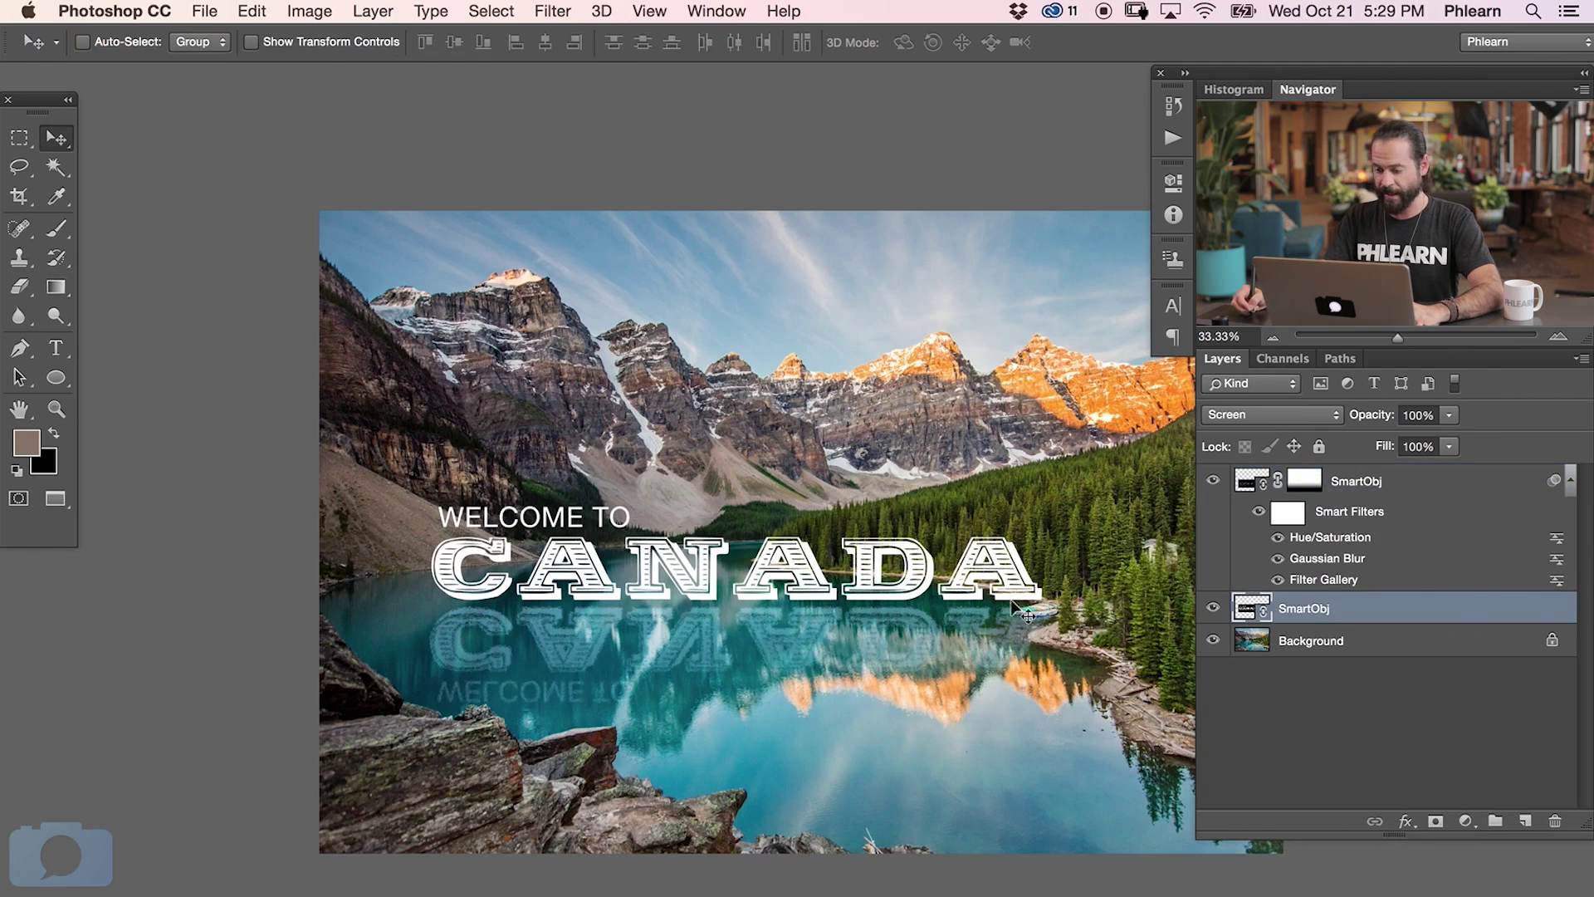
left_click_drag(1023, 719, 1028, 734)
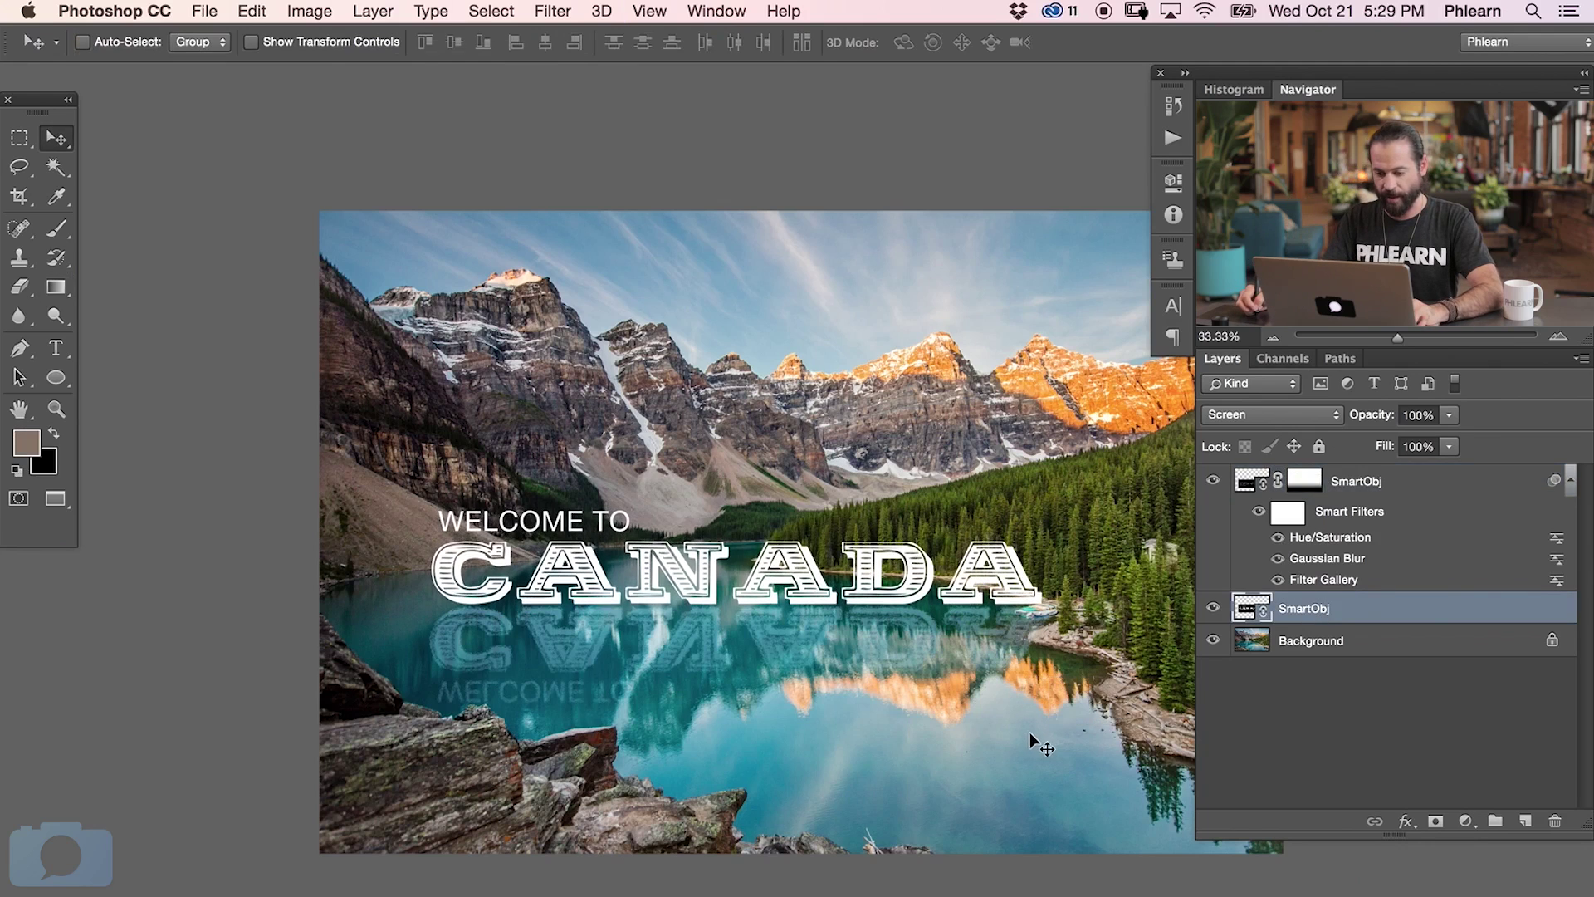
Select both SmartObj layers and move the title and reflection lower and left together
left_click(1568, 481)
left_click(1451, 488, "shift")
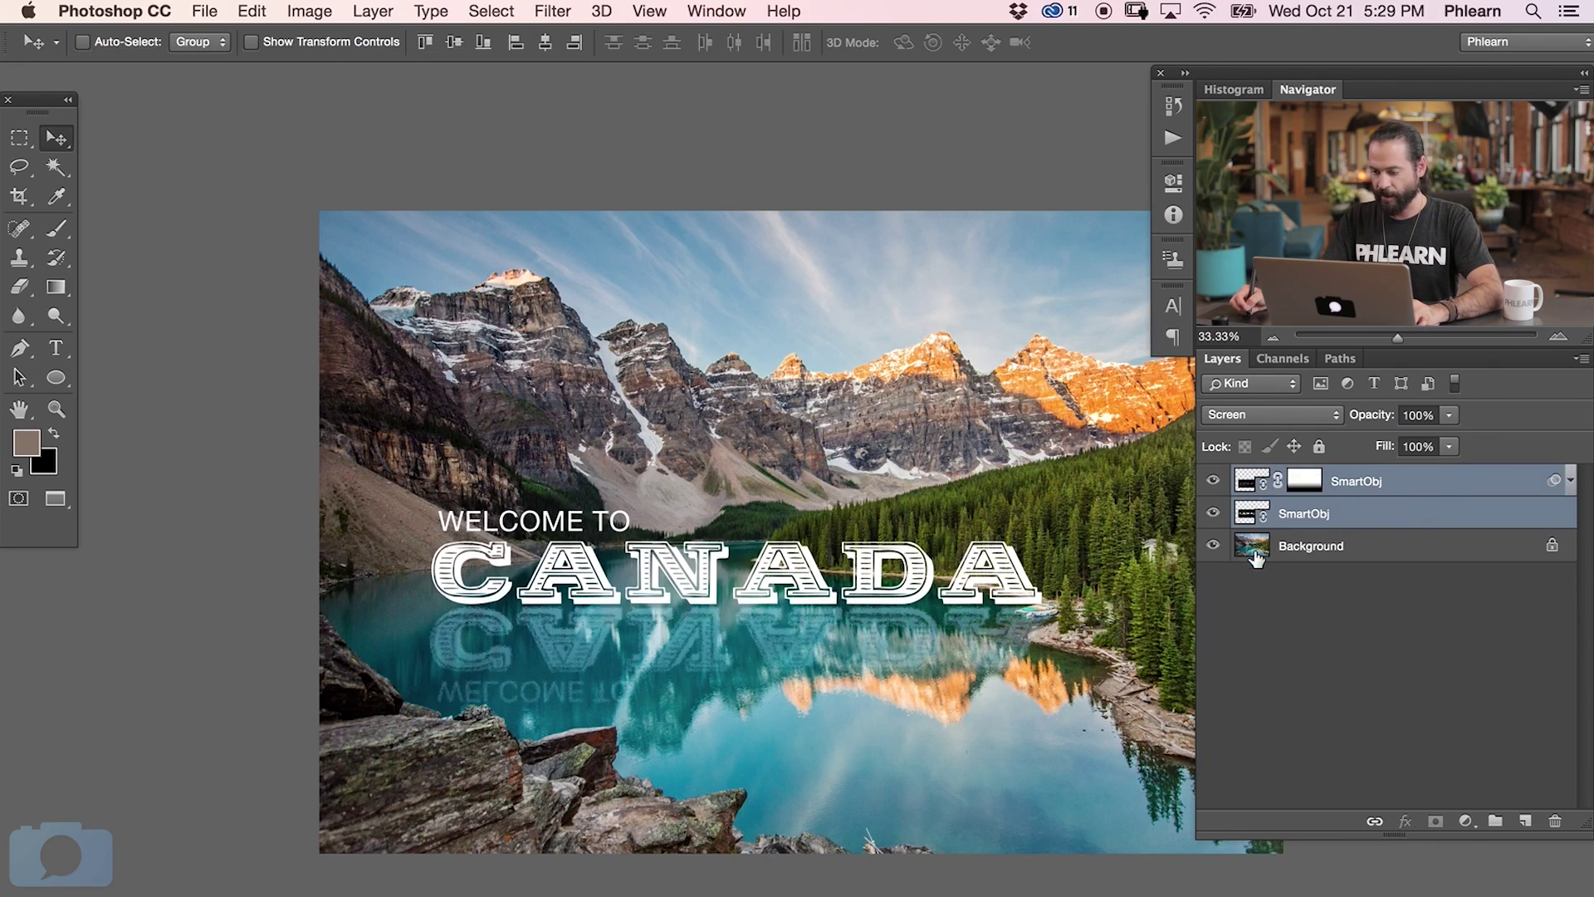
left_click_drag(1071, 682, 1013, 684)
key("super+equal")
key("super+equal")
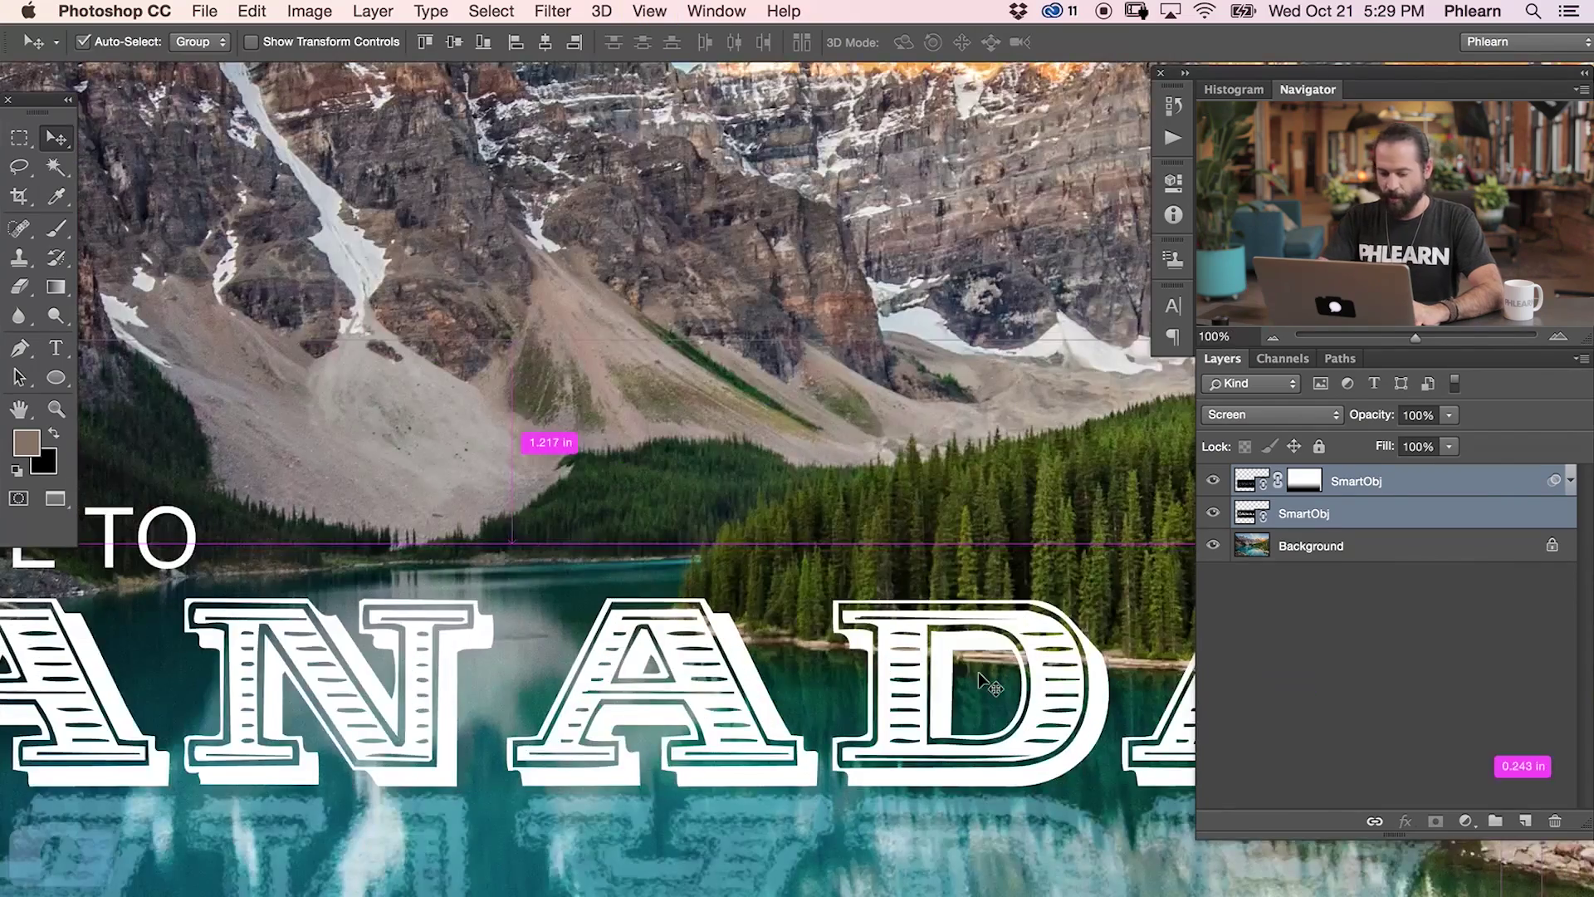
left_click_drag(822, 747, 945, 696)
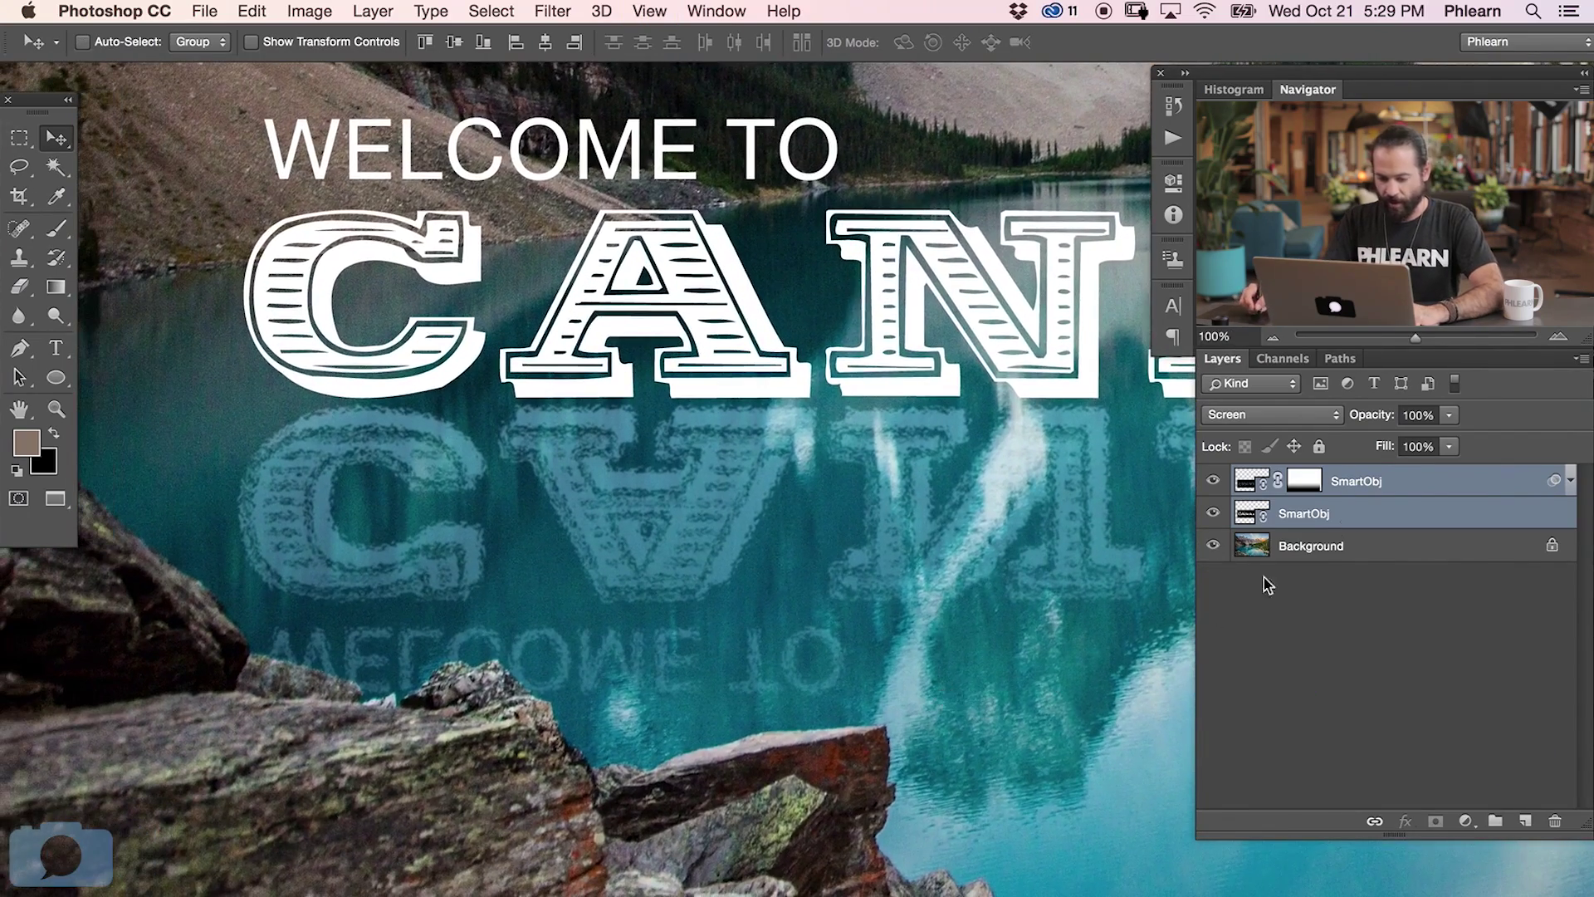
Target the reflection's layer mask, reset to black and white, and set a 73 px brush
left_click(1303, 481)
key("d")
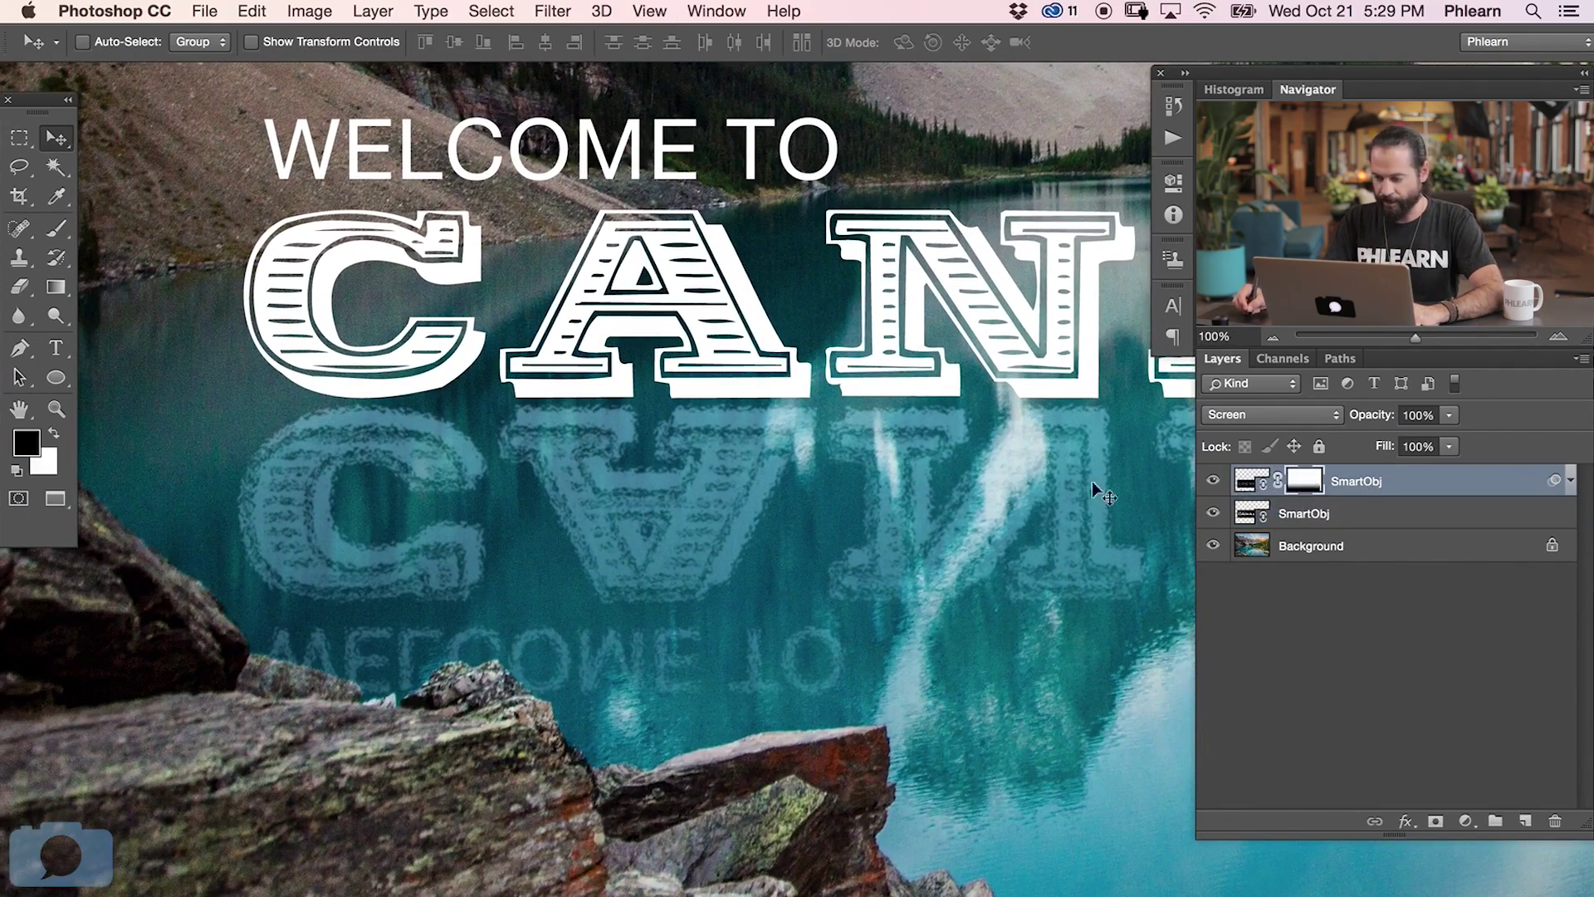
key("b")
left_click_drag(301, 686, 274, 685, "ctrl+alt")
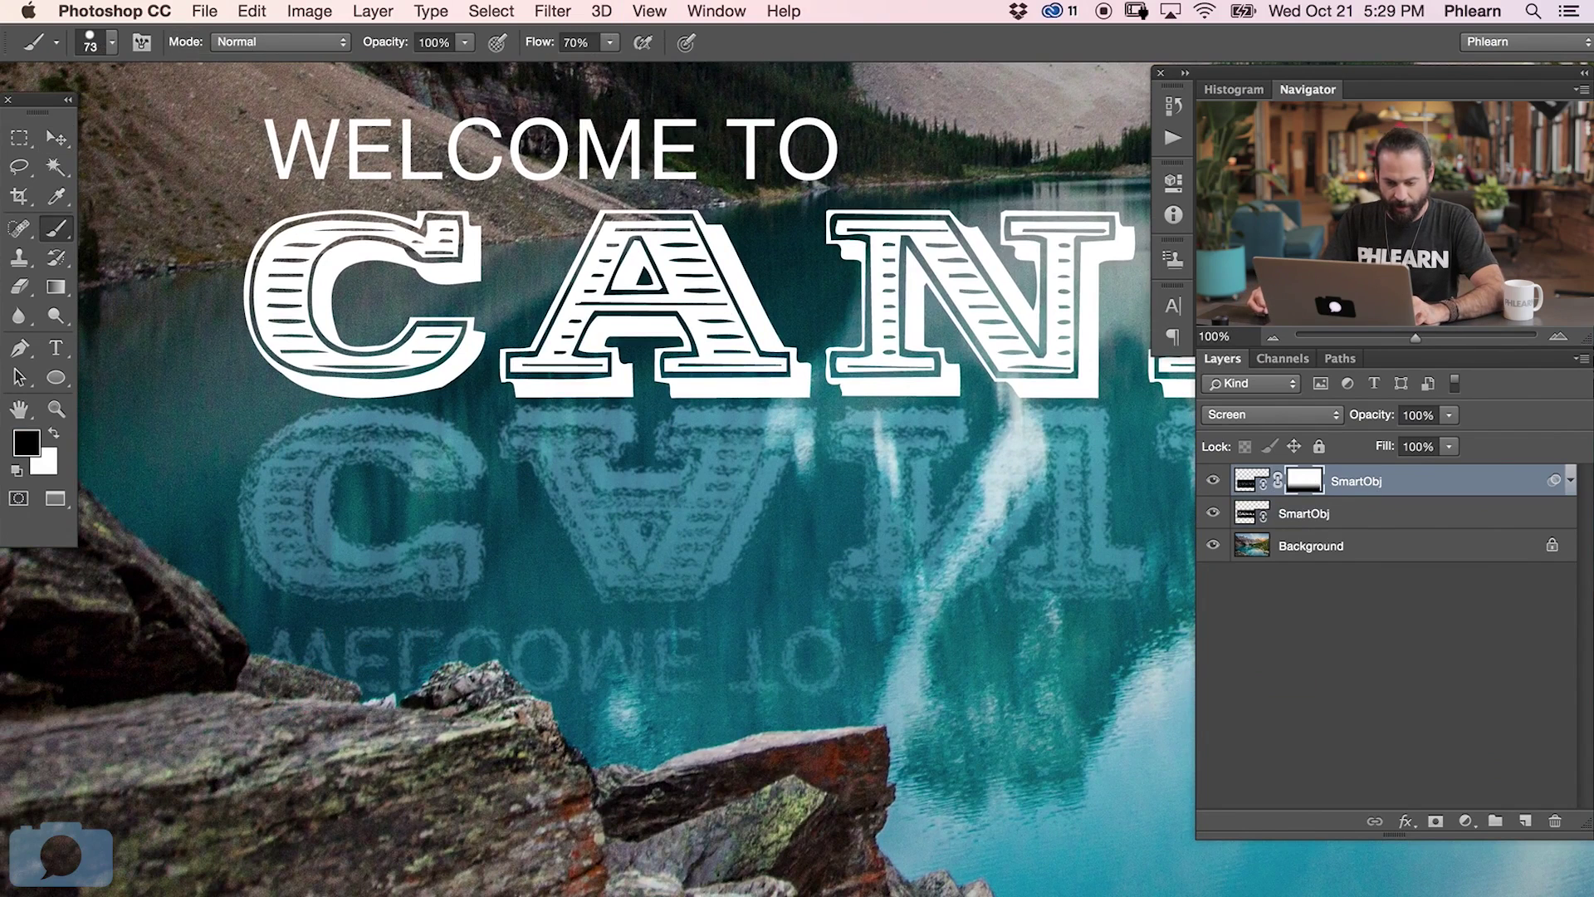
scroll(405, 725, "right", 15)
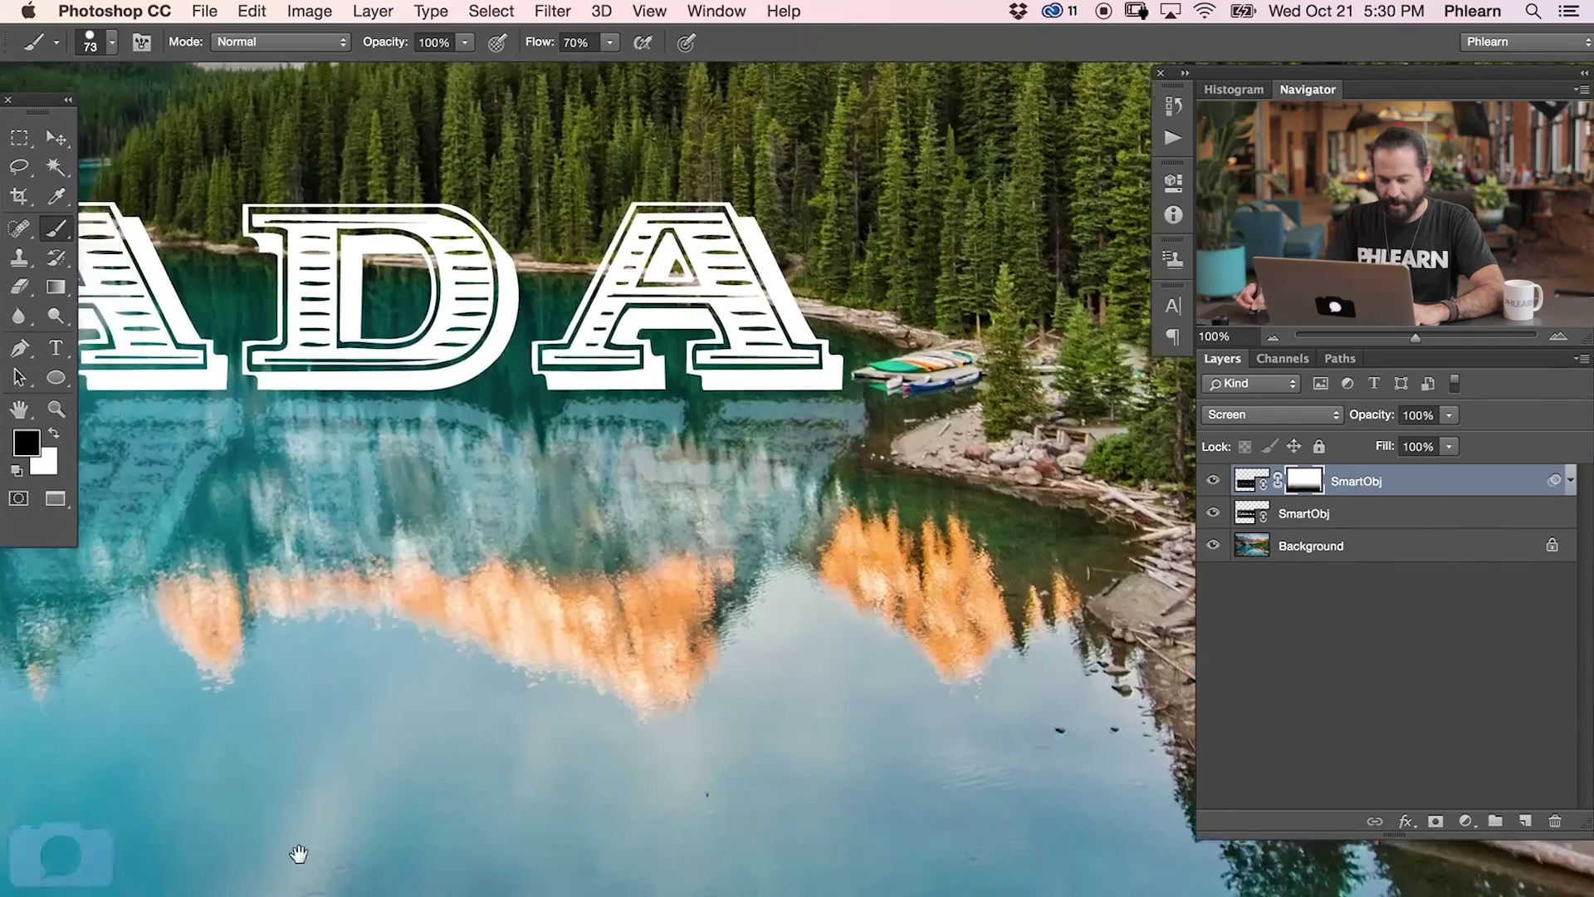
key("super+minus")
key("super+minus")
key("super+minus")
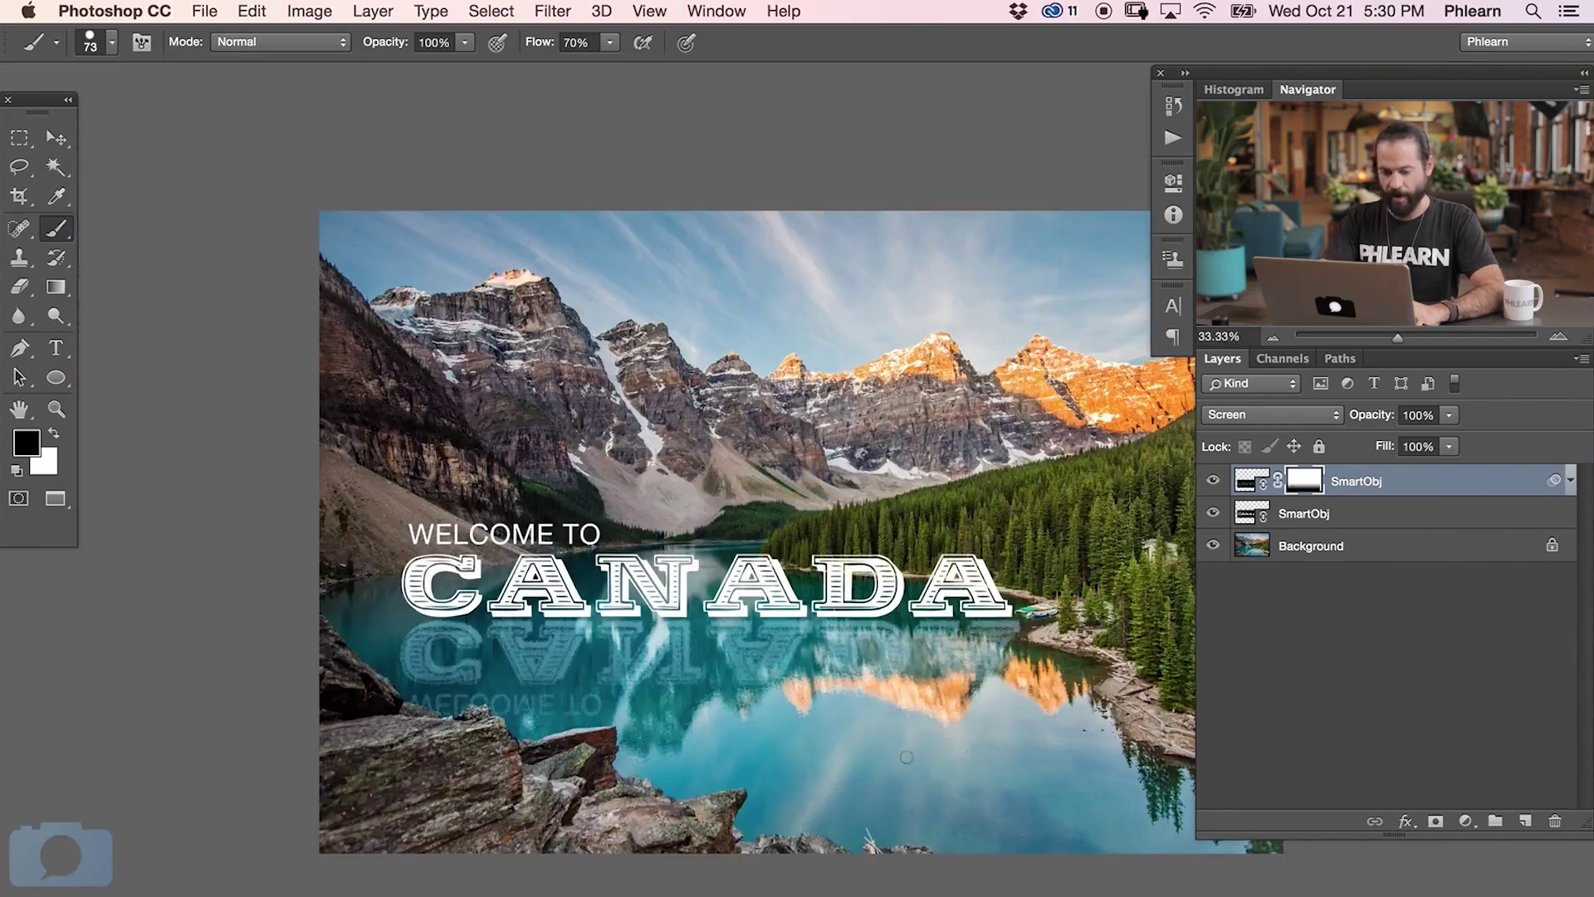
left_click_drag(933, 719, 881, 706)
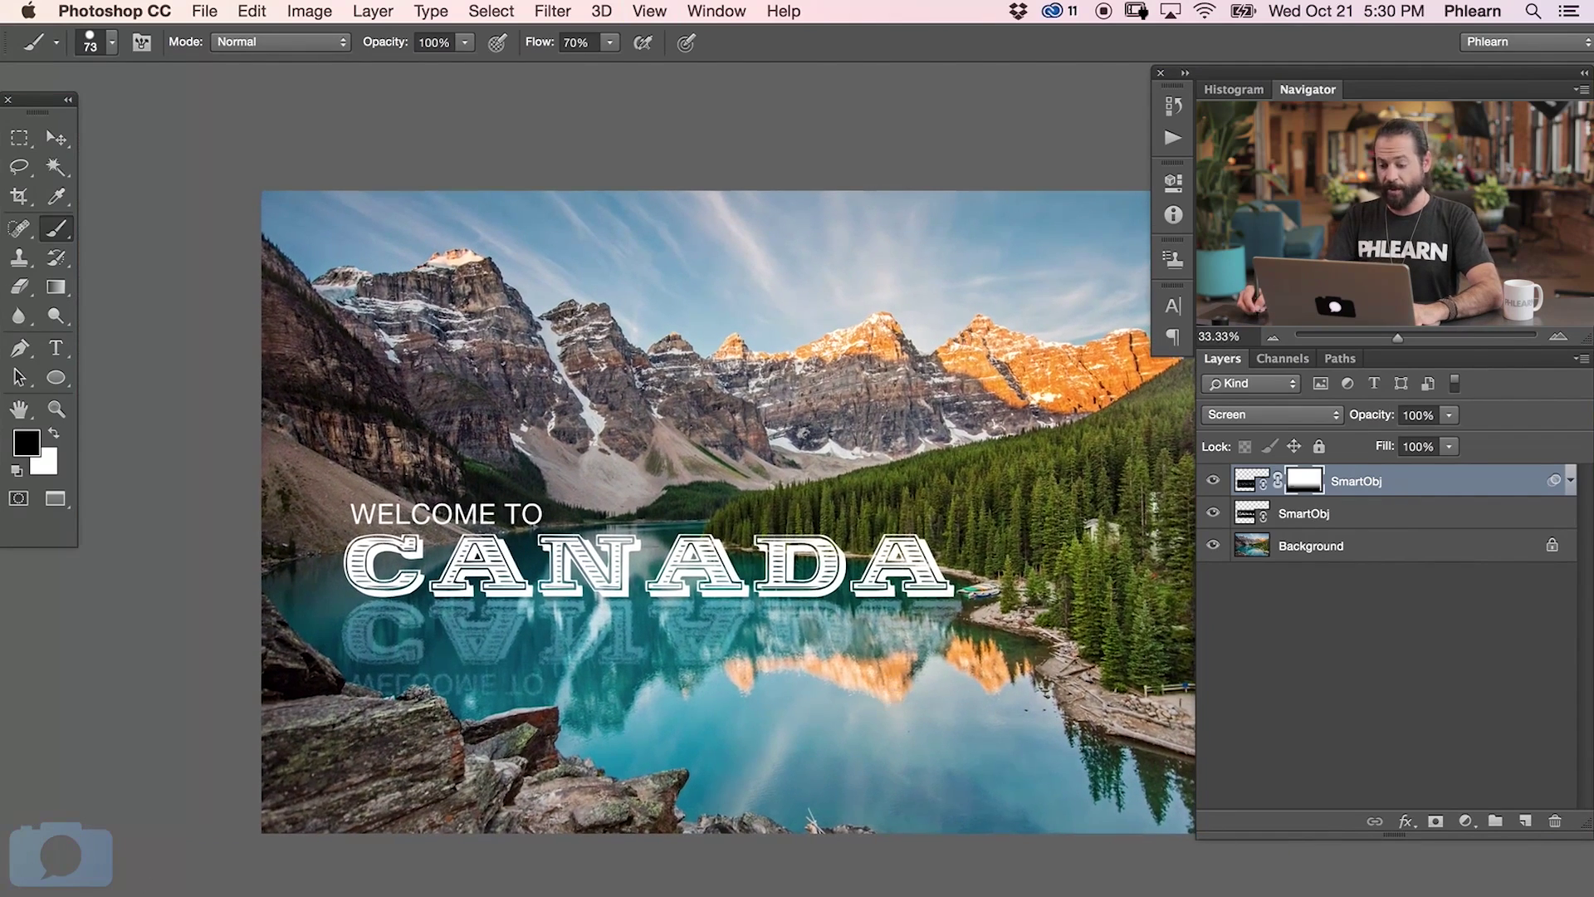
Leave full screen and bring SmartObj.psd forward with the WELCOME TO layer selected
key("f")
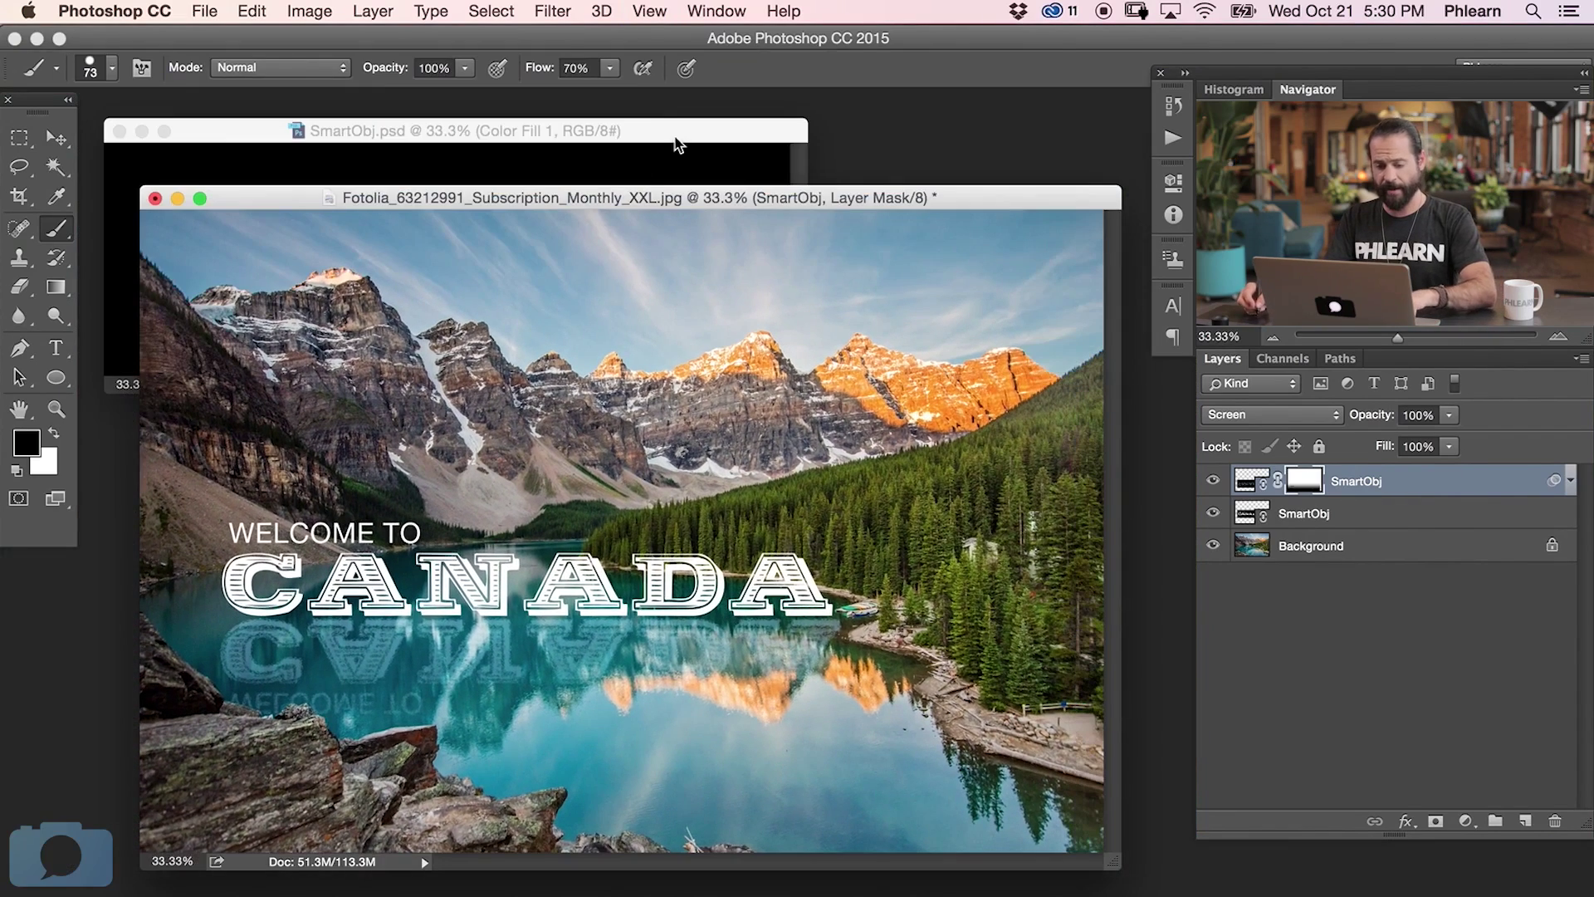
left_click_drag(677, 145, 674, 139)
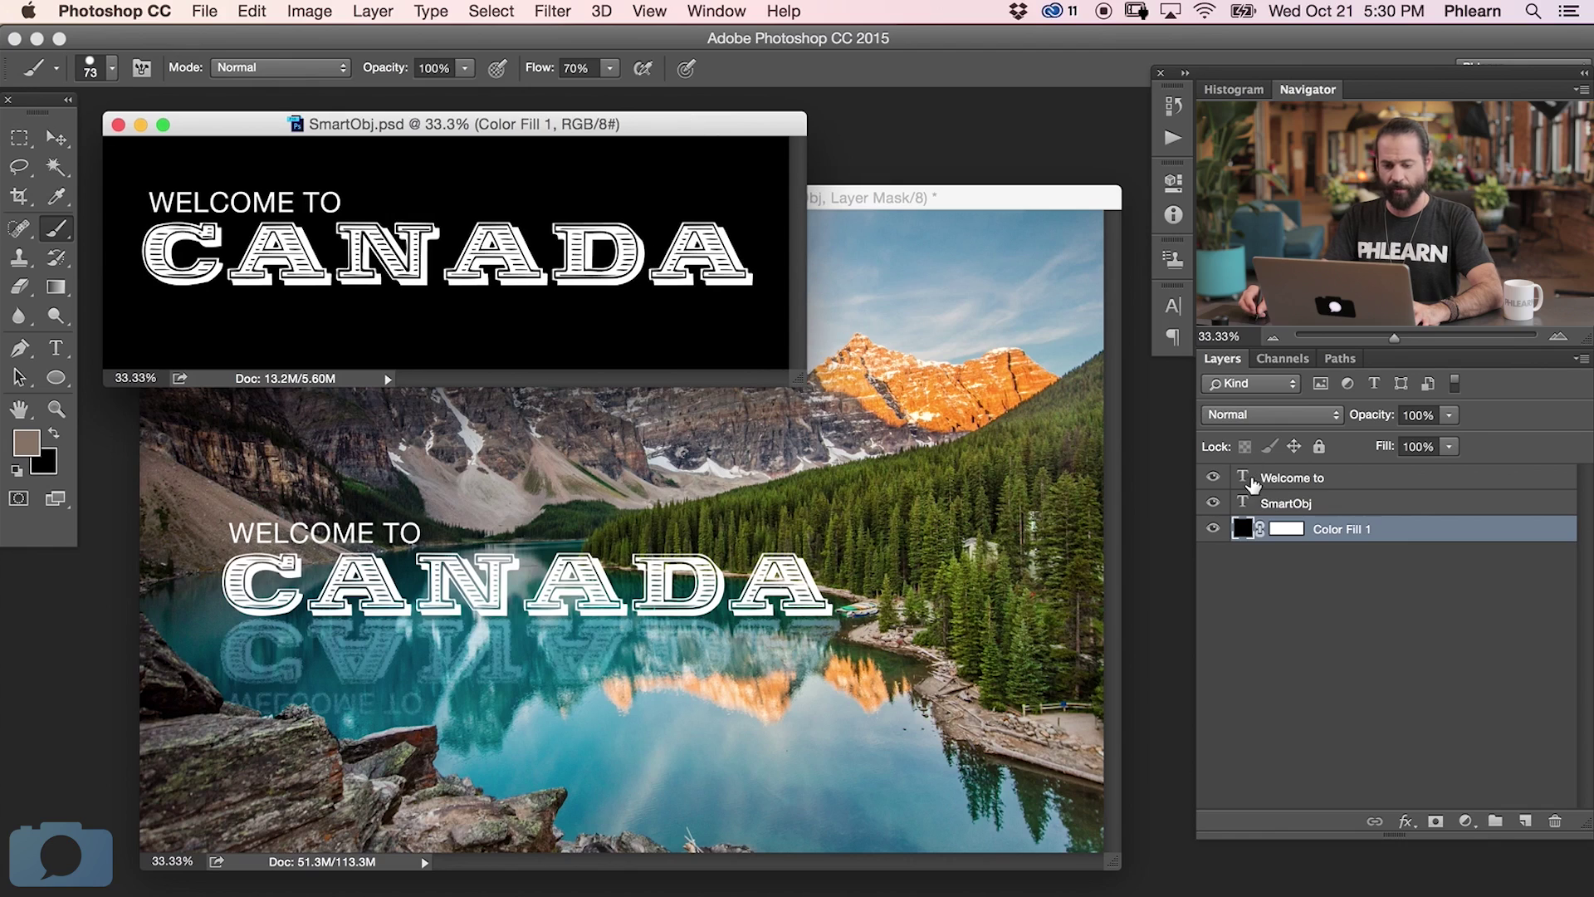
left_click(1247, 482)
double_click(1240, 480)
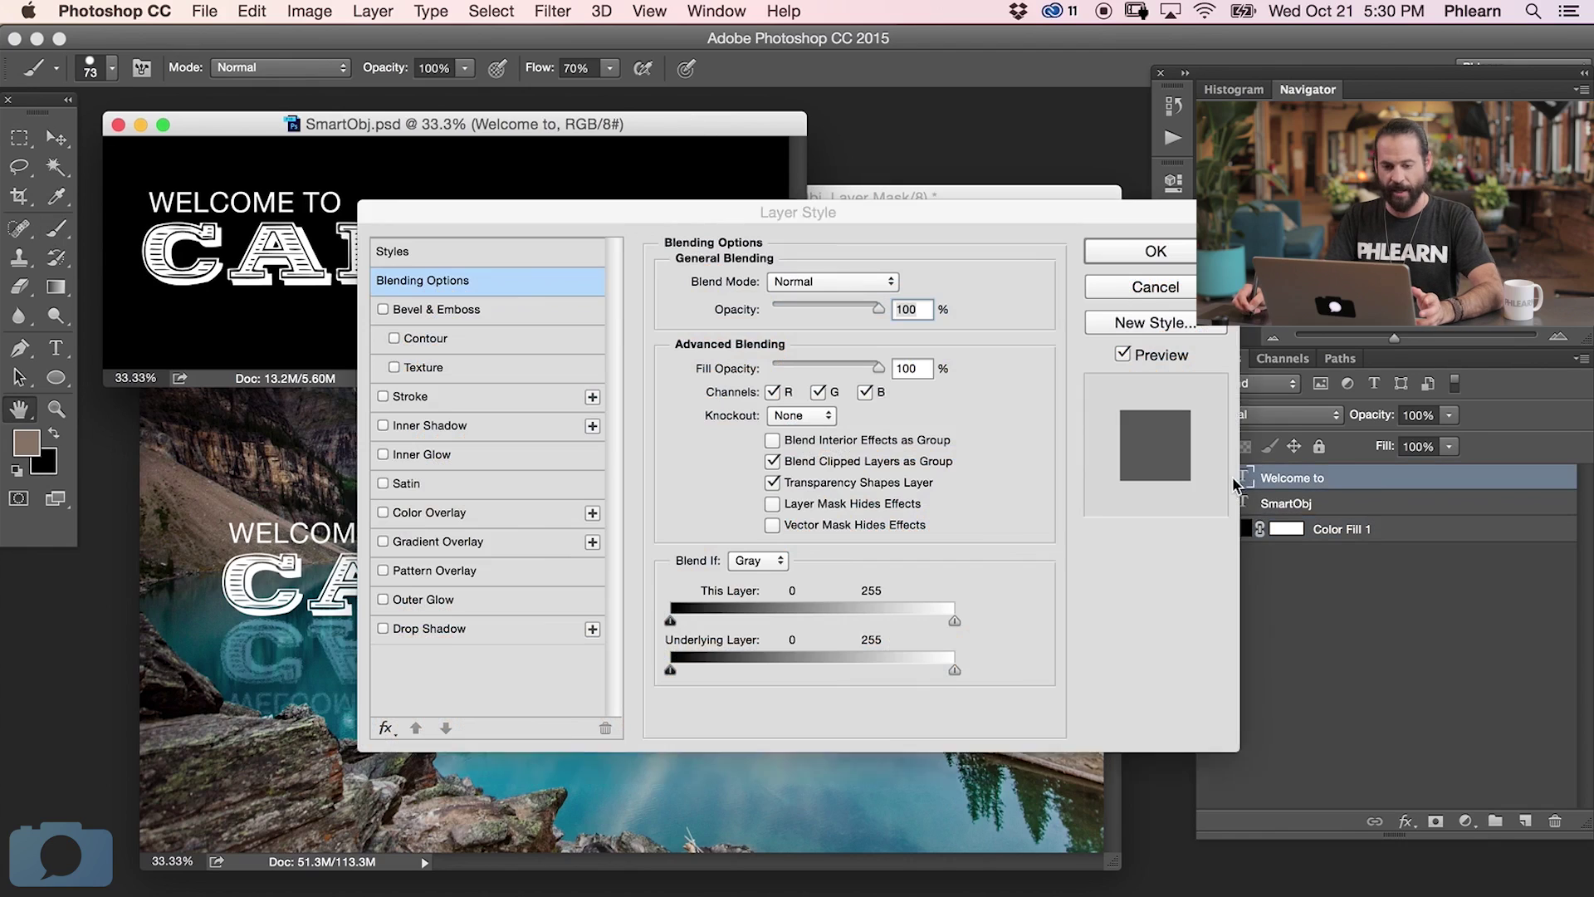
key("XF86MonBrightnessUp")
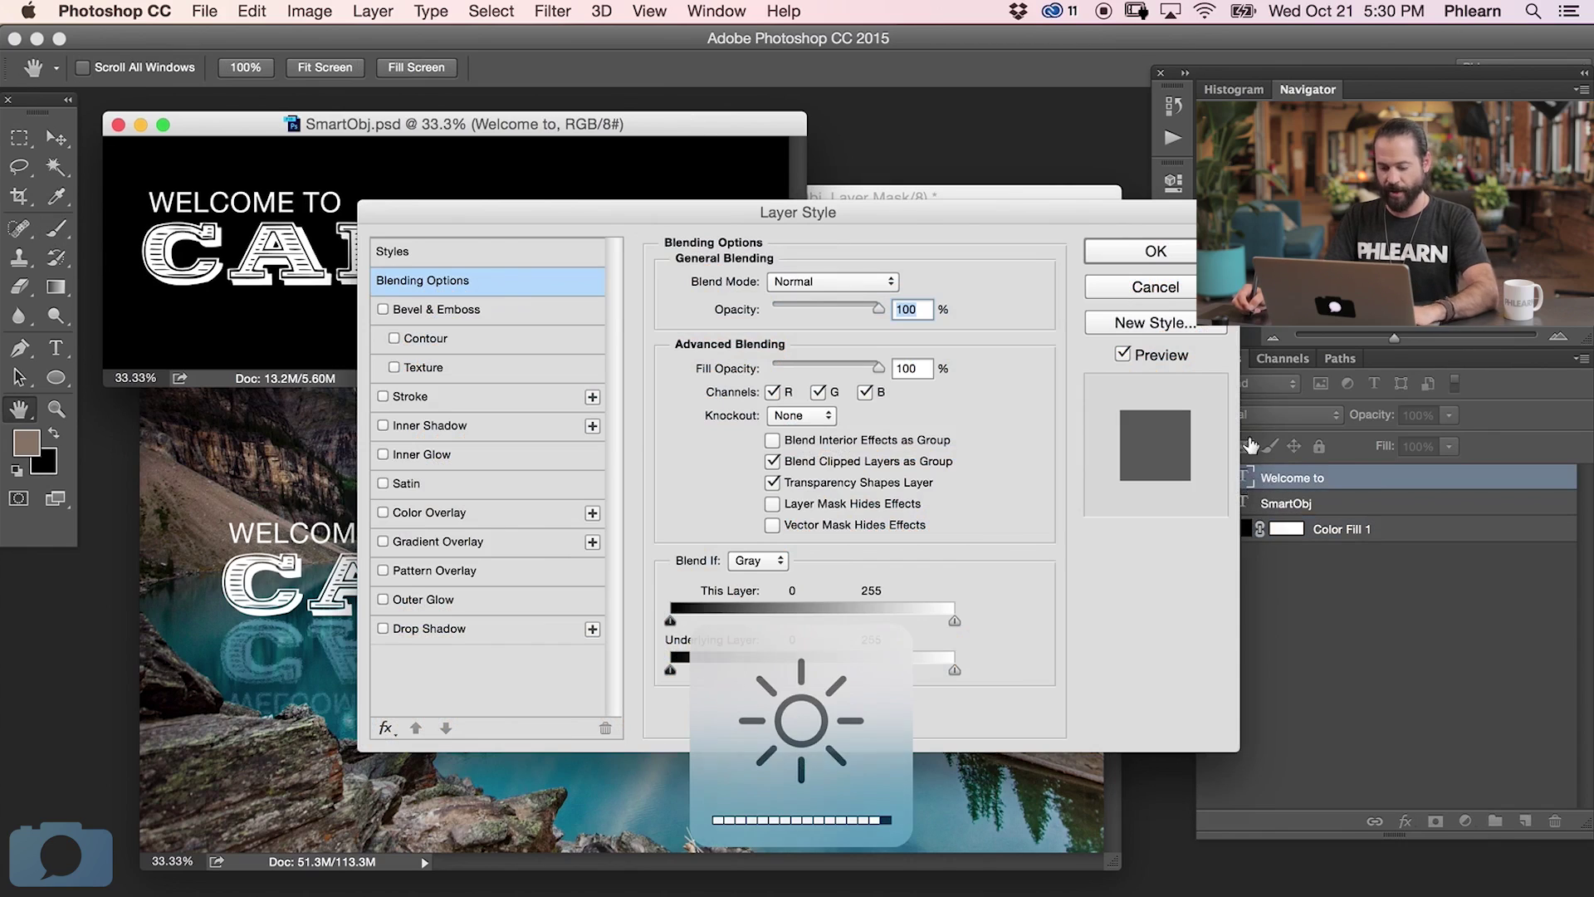
key("Escape")
Replace the WELCOME TO text with 'ENJOY BEAUTIFUL'
key("t")
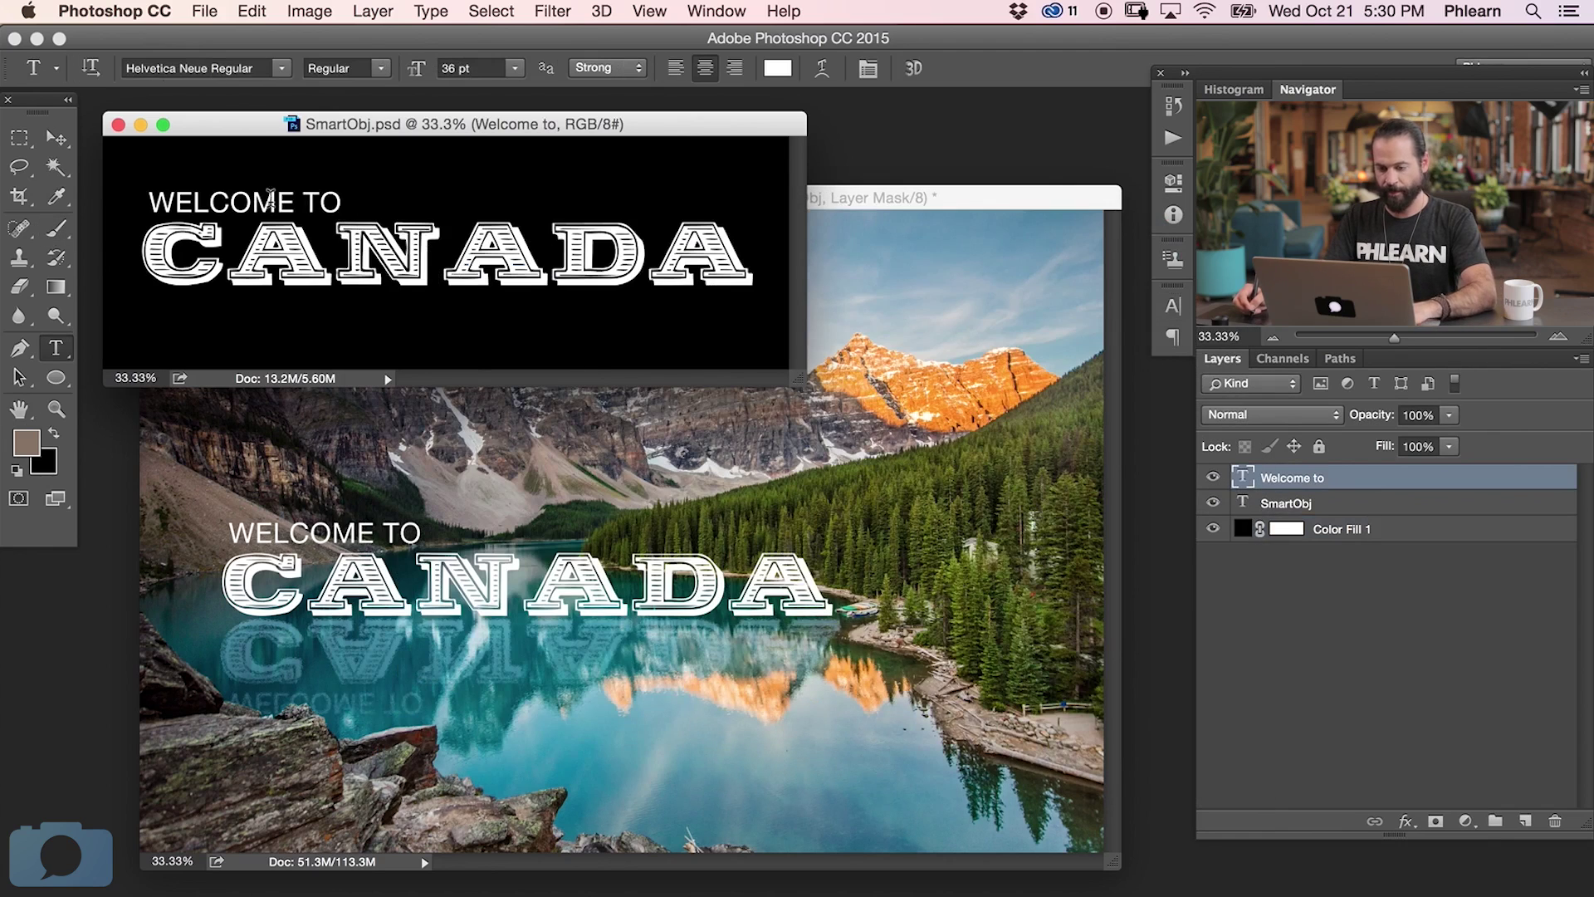
left_click_drag(341, 200, 73, 191)
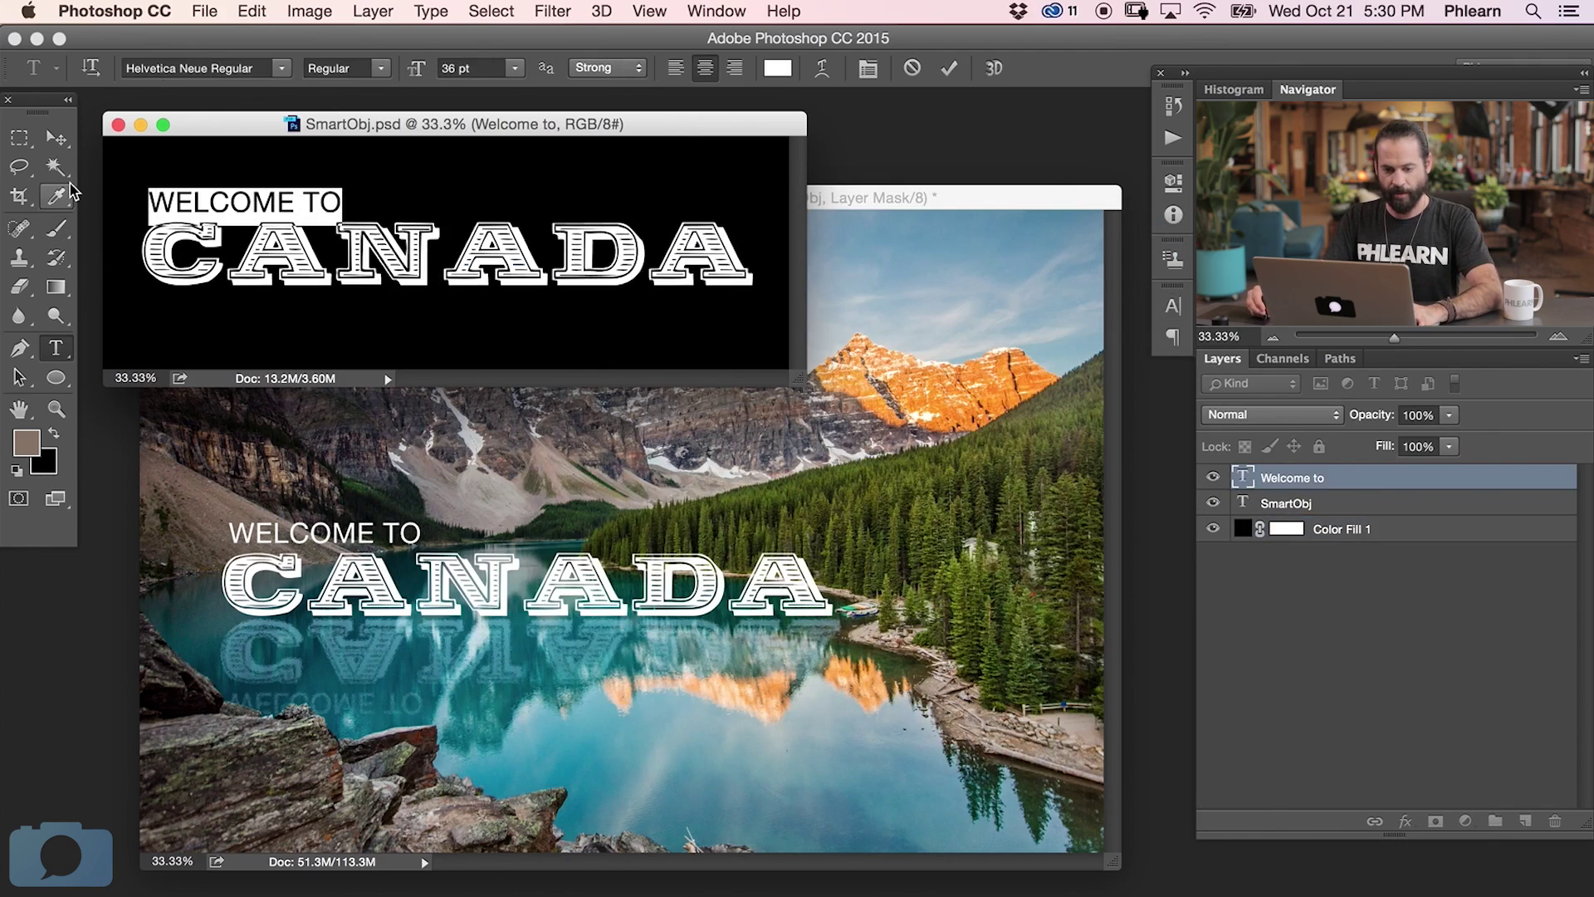
type("ENJOY BEAUTIFUL")
key("super+Return")
Shift the ENJOY BEAUTIFUL line slightly right and save SmartObj.psd
key("v")
mouse_move(523, 282)
left_mouse_down()
mouse_move(542, 279)
mouse_move(549, 300)
mouse_move(544, 282)
mouse_move(519, 282)
left_mouse_up()
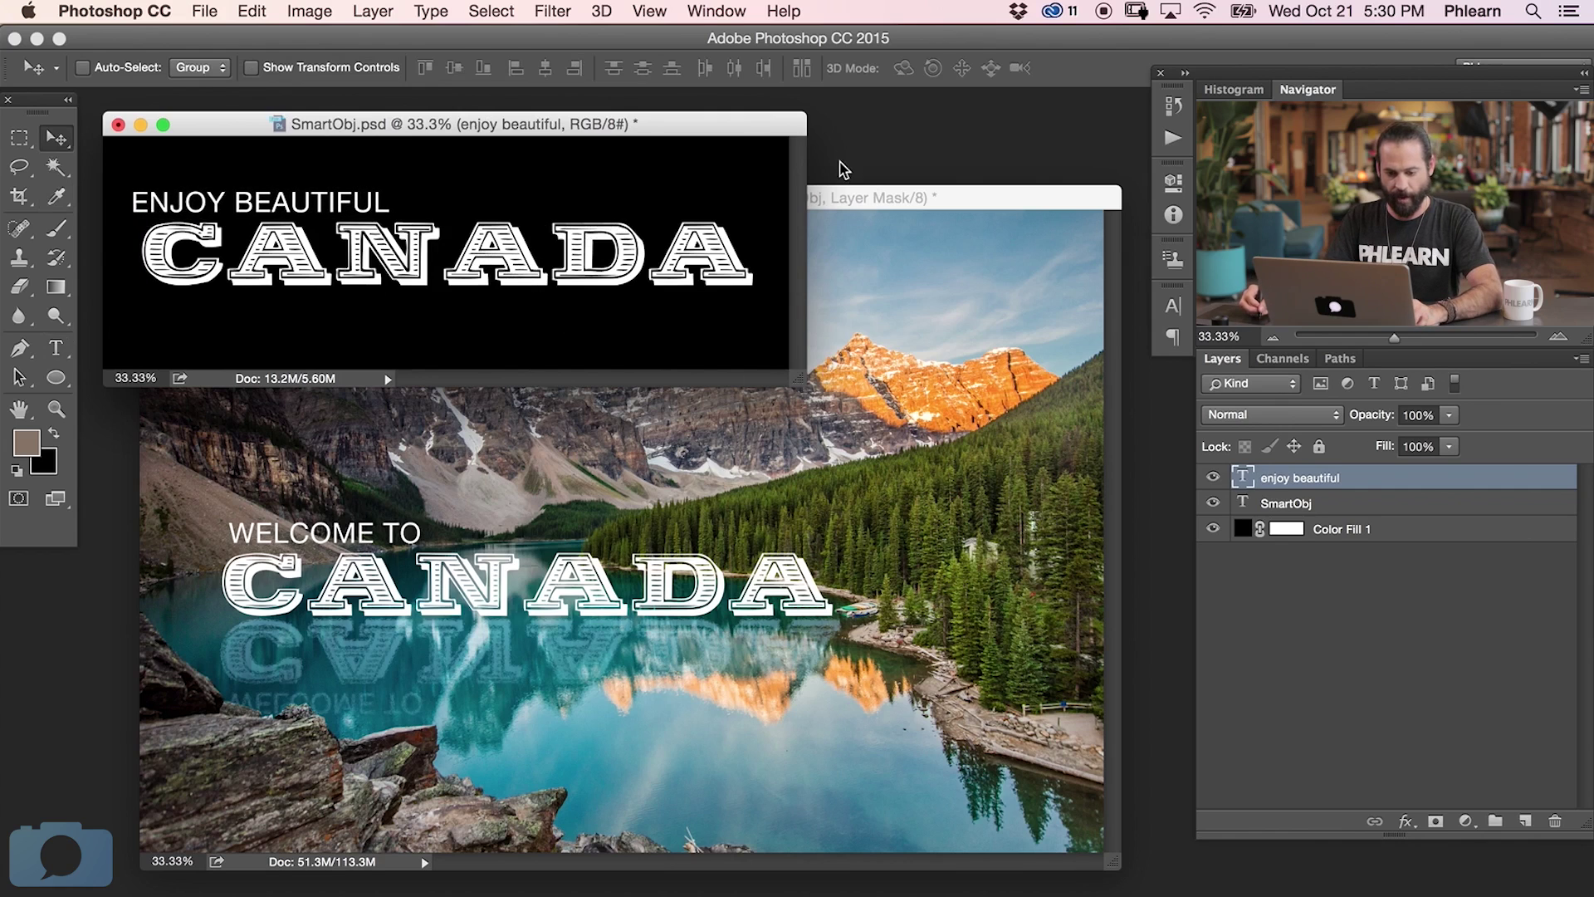
key("super+s")
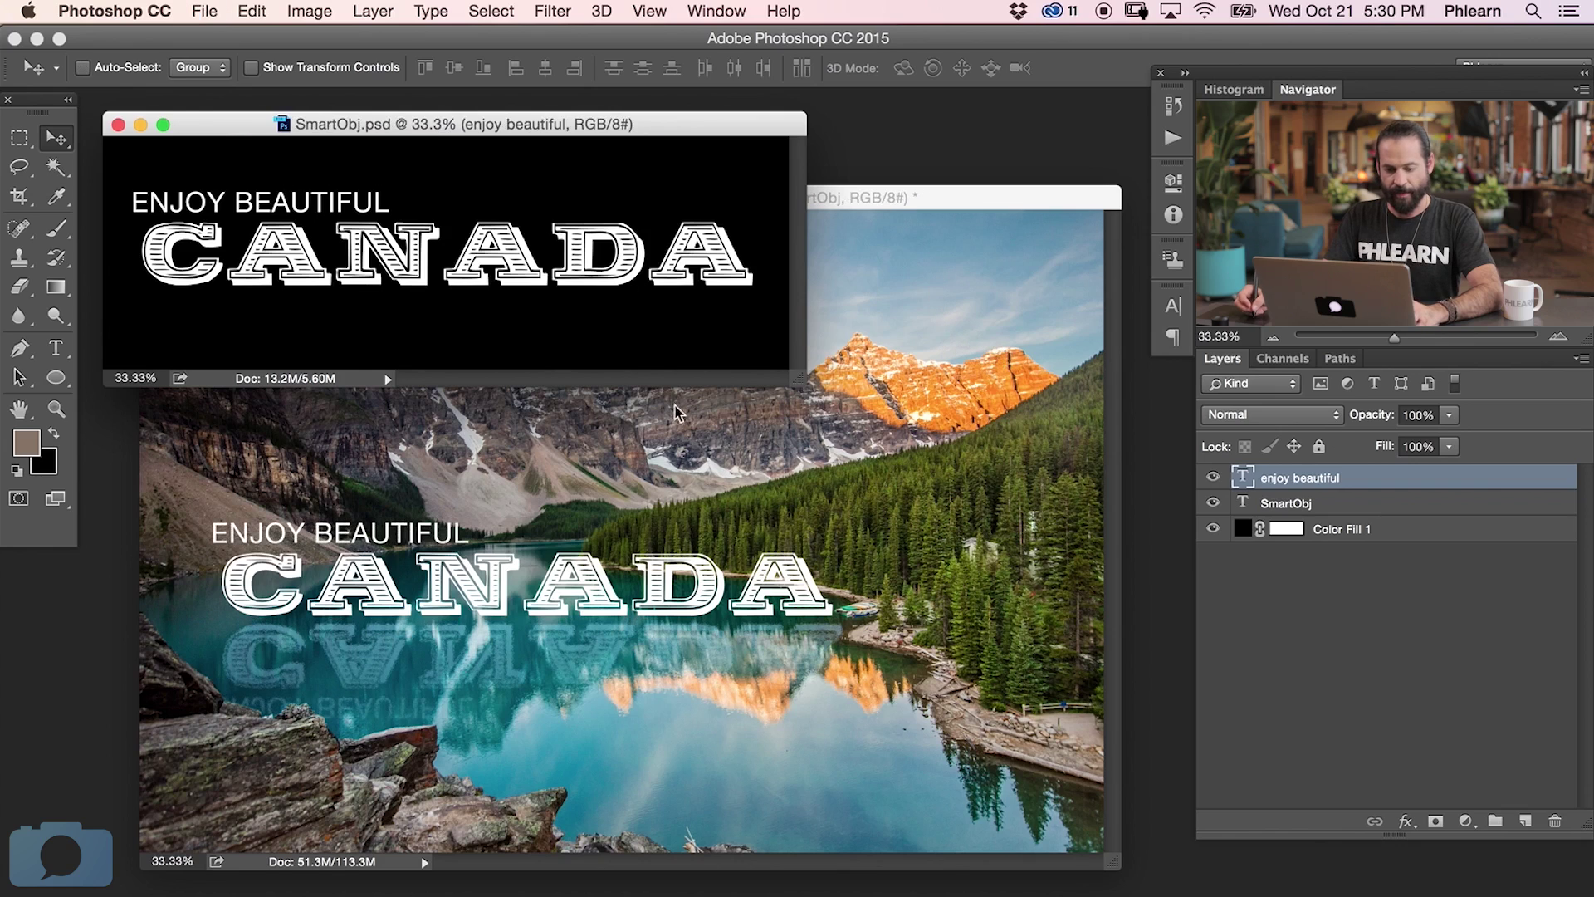
left_click_drag(434, 310, 459, 310)
key("super+s")
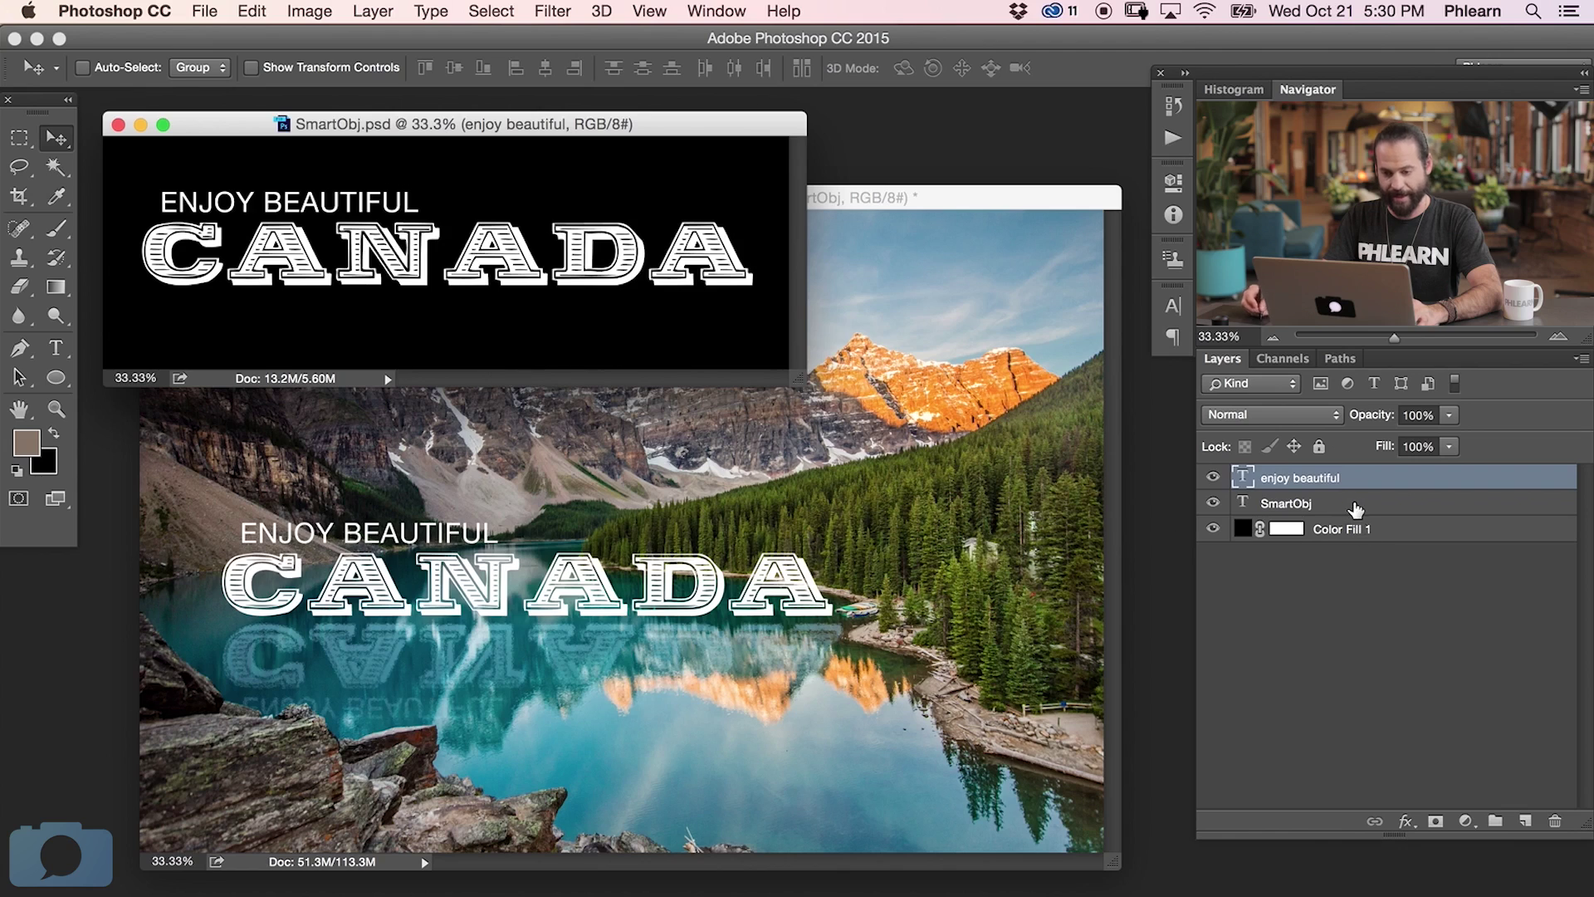
Move ENJOY BEAUTIFUL to sit centred above CANADA and save
left_click(1356, 504, "shift")
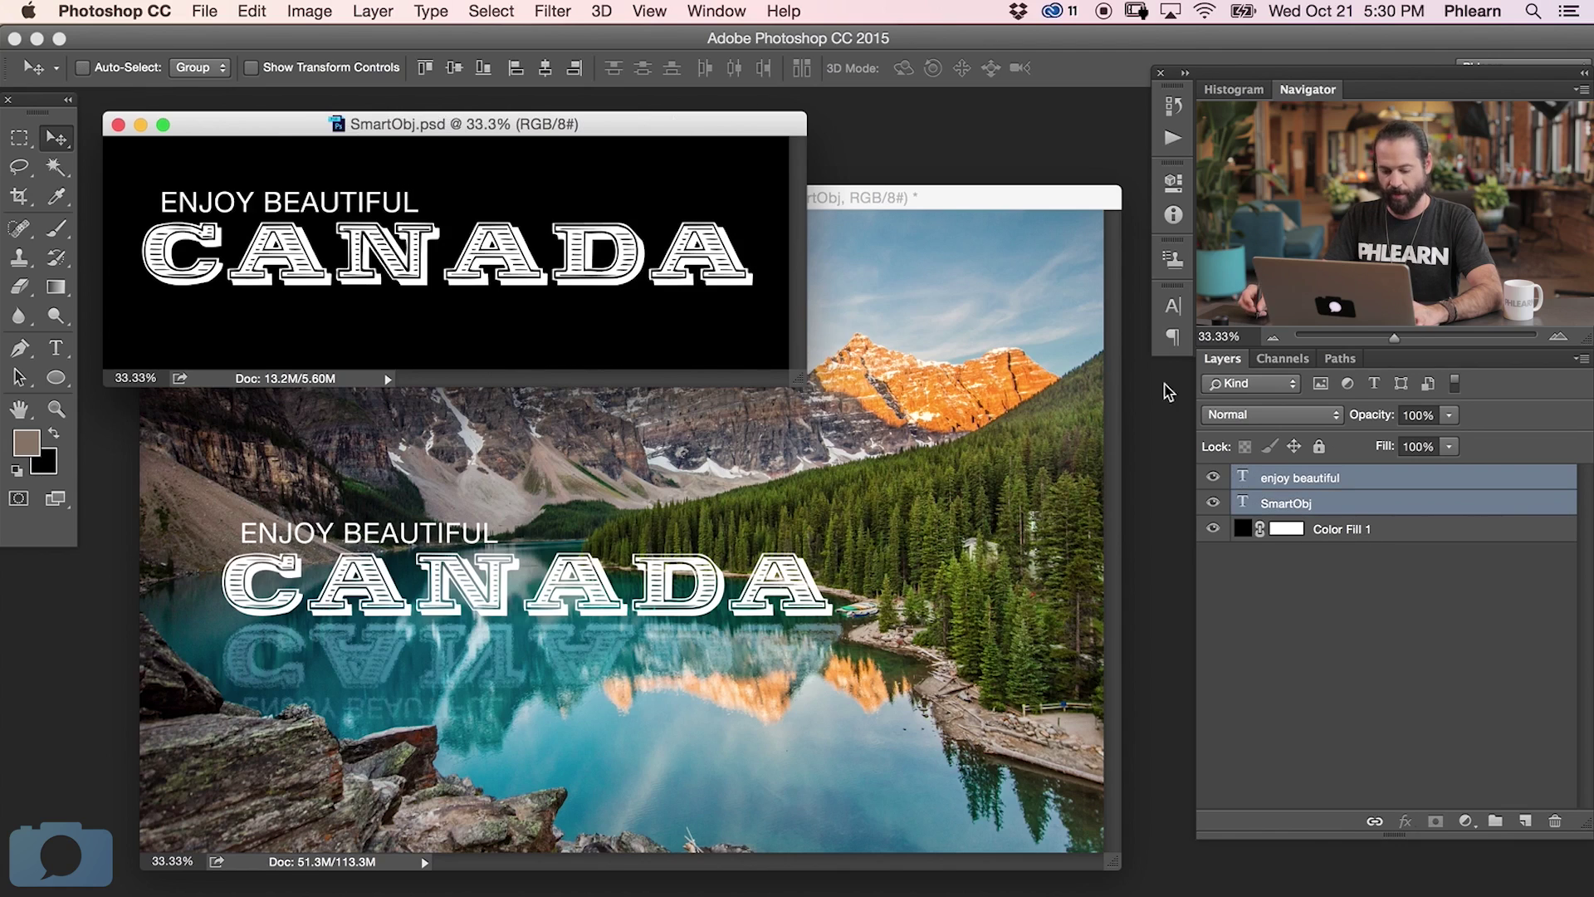
left_click(1356, 504, "super")
left_click_drag(386, 299, 538, 334)
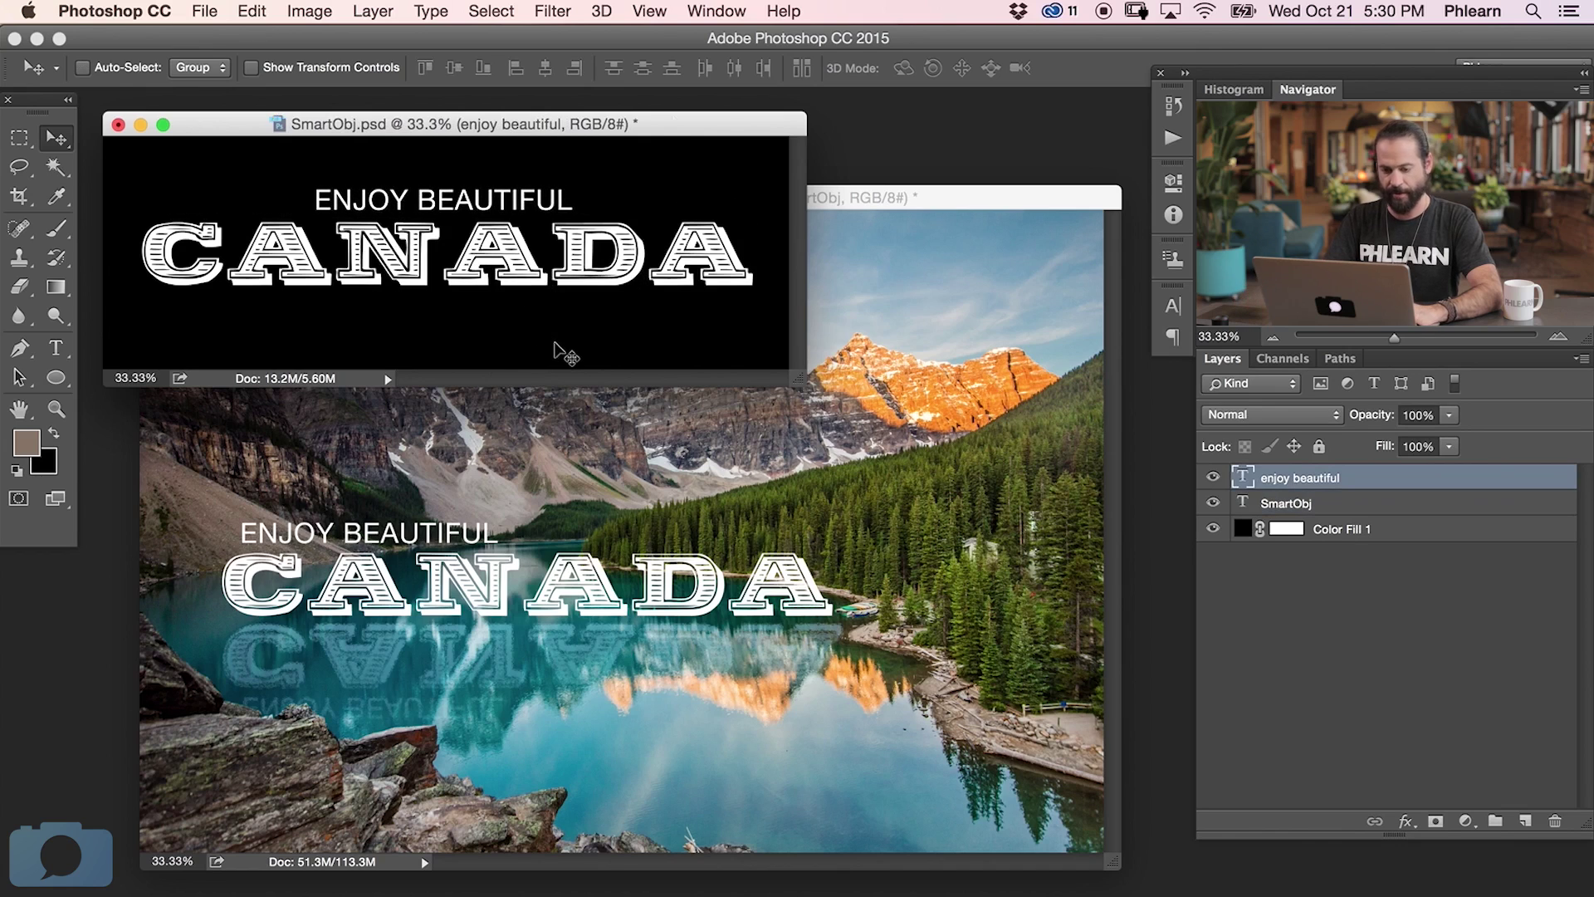
key("super+s")
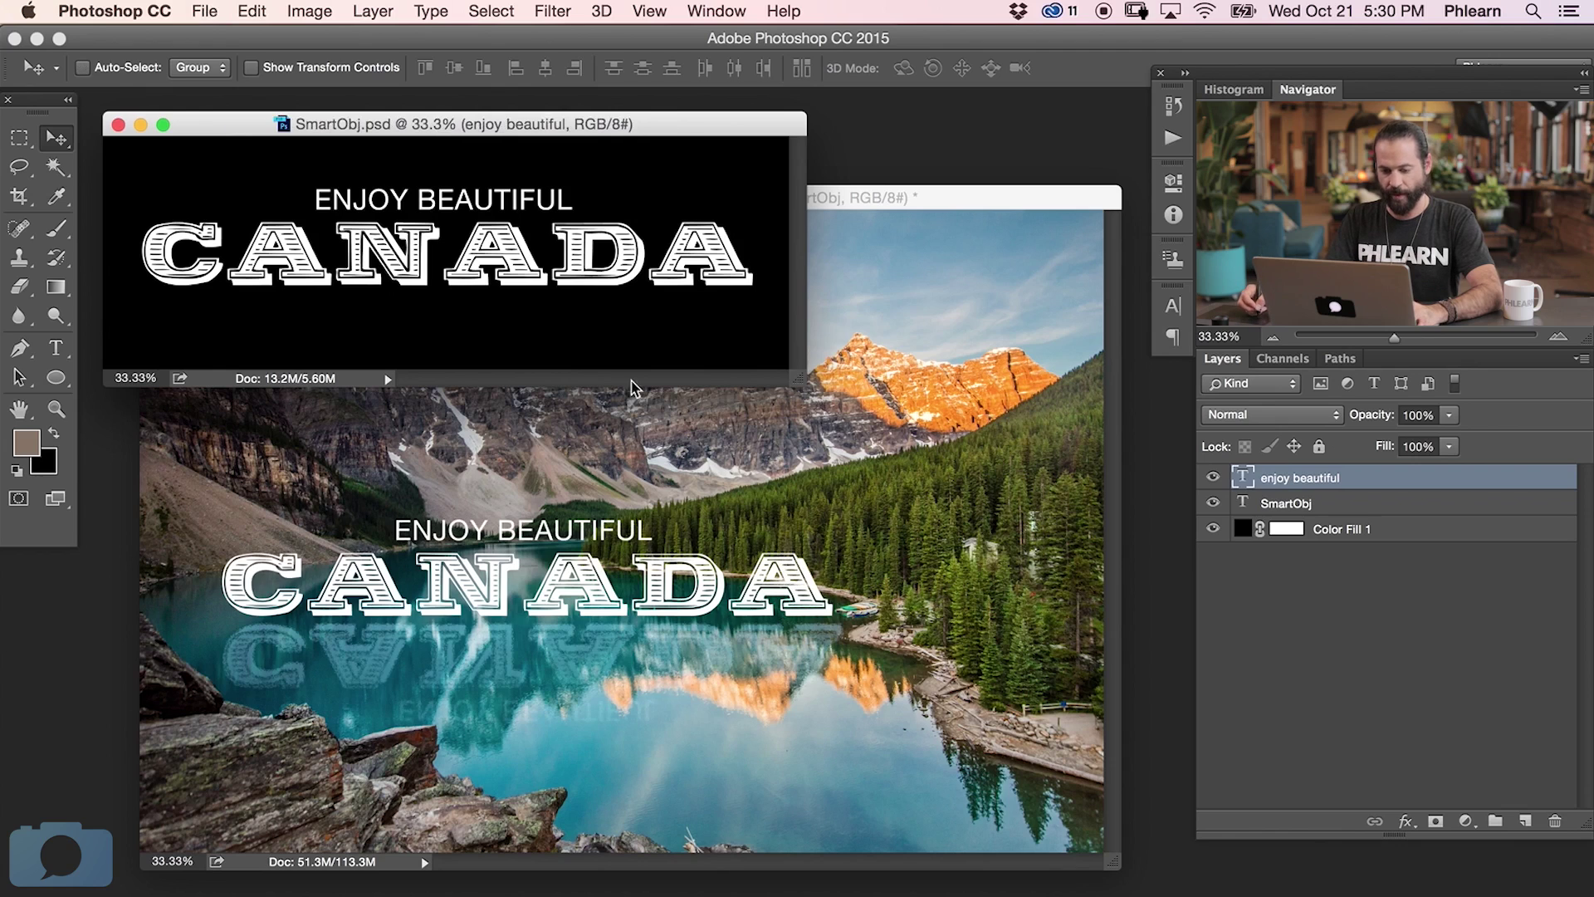
Shrink ENJOY BEAUTIFUL and move it left toward the C of CANADA
key("super+t")
left_click_drag(575, 185, 540, 191)
key("Return")
left_click_drag(482, 270, 343, 277)
Shrink the line a bit more, nudge it left and up, save, and return to the lake photo
key("super+t")
left_click_drag(382, 187, 347, 196)
key("Return")
key("shift+Left")
key("shift+Left")
key("shift+Up")
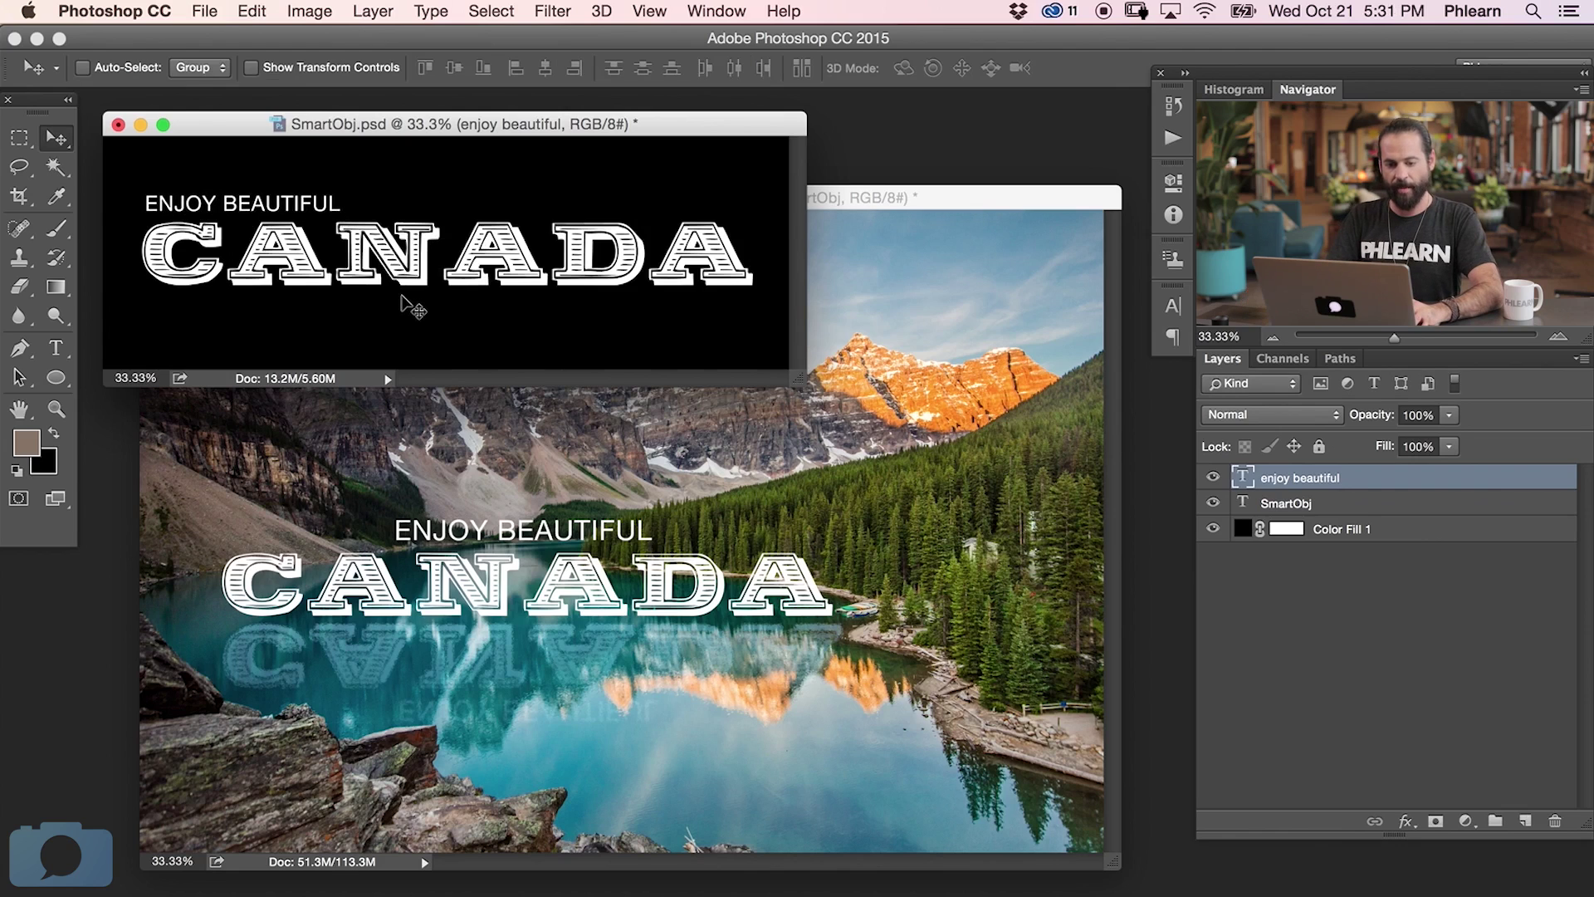
key("super+s")
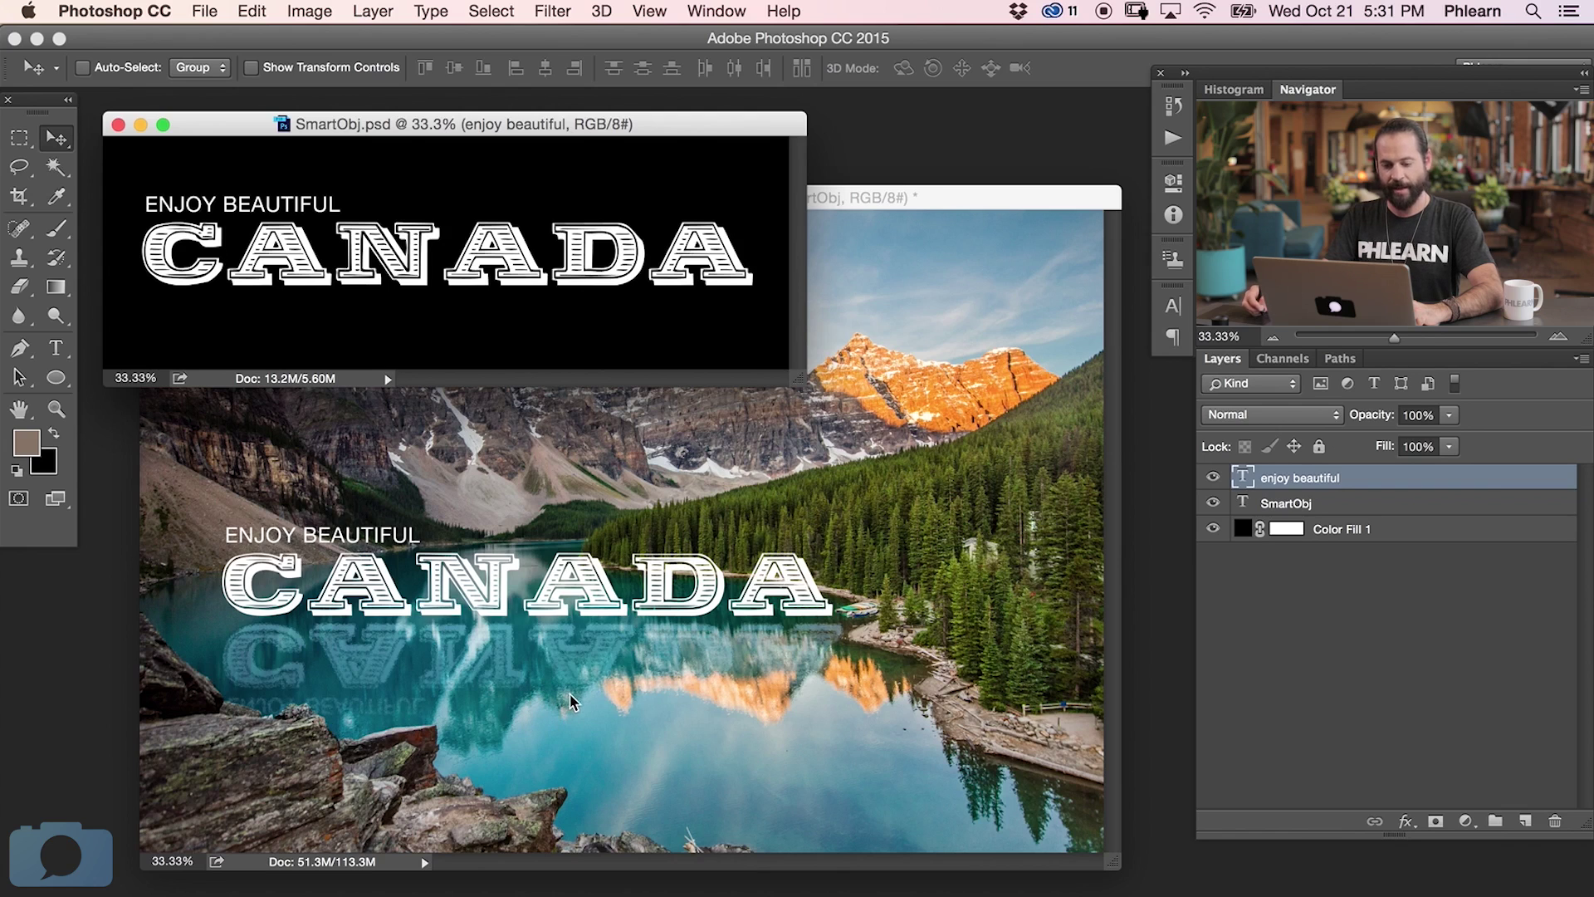
left_click(938, 197)
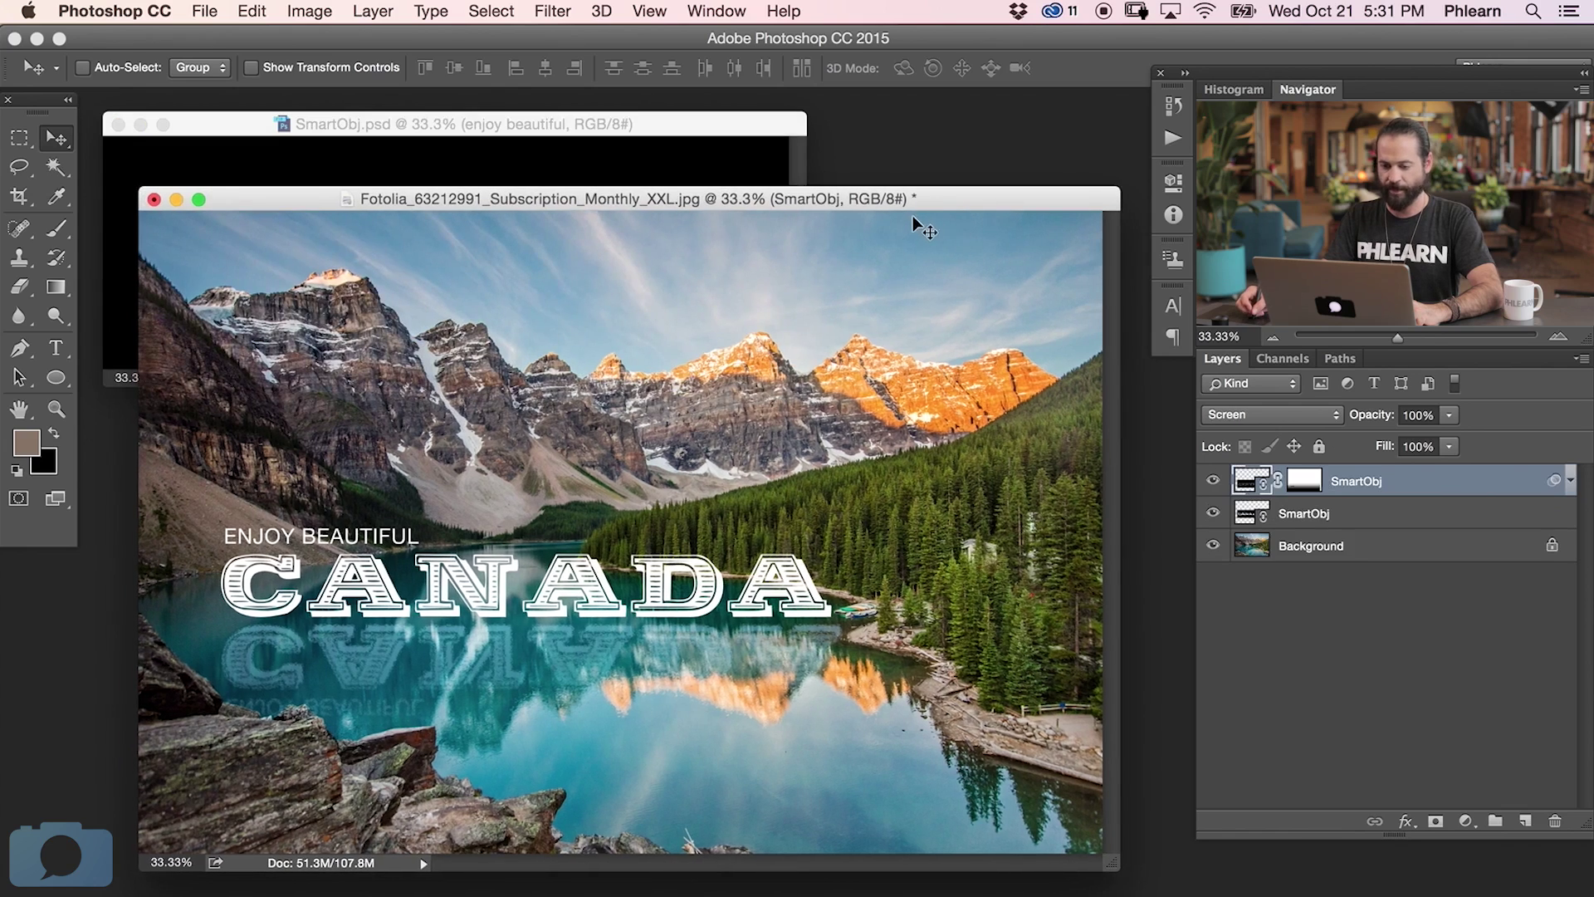
Show the finished lake photo in full screen on a black background
key("f")
key("f")
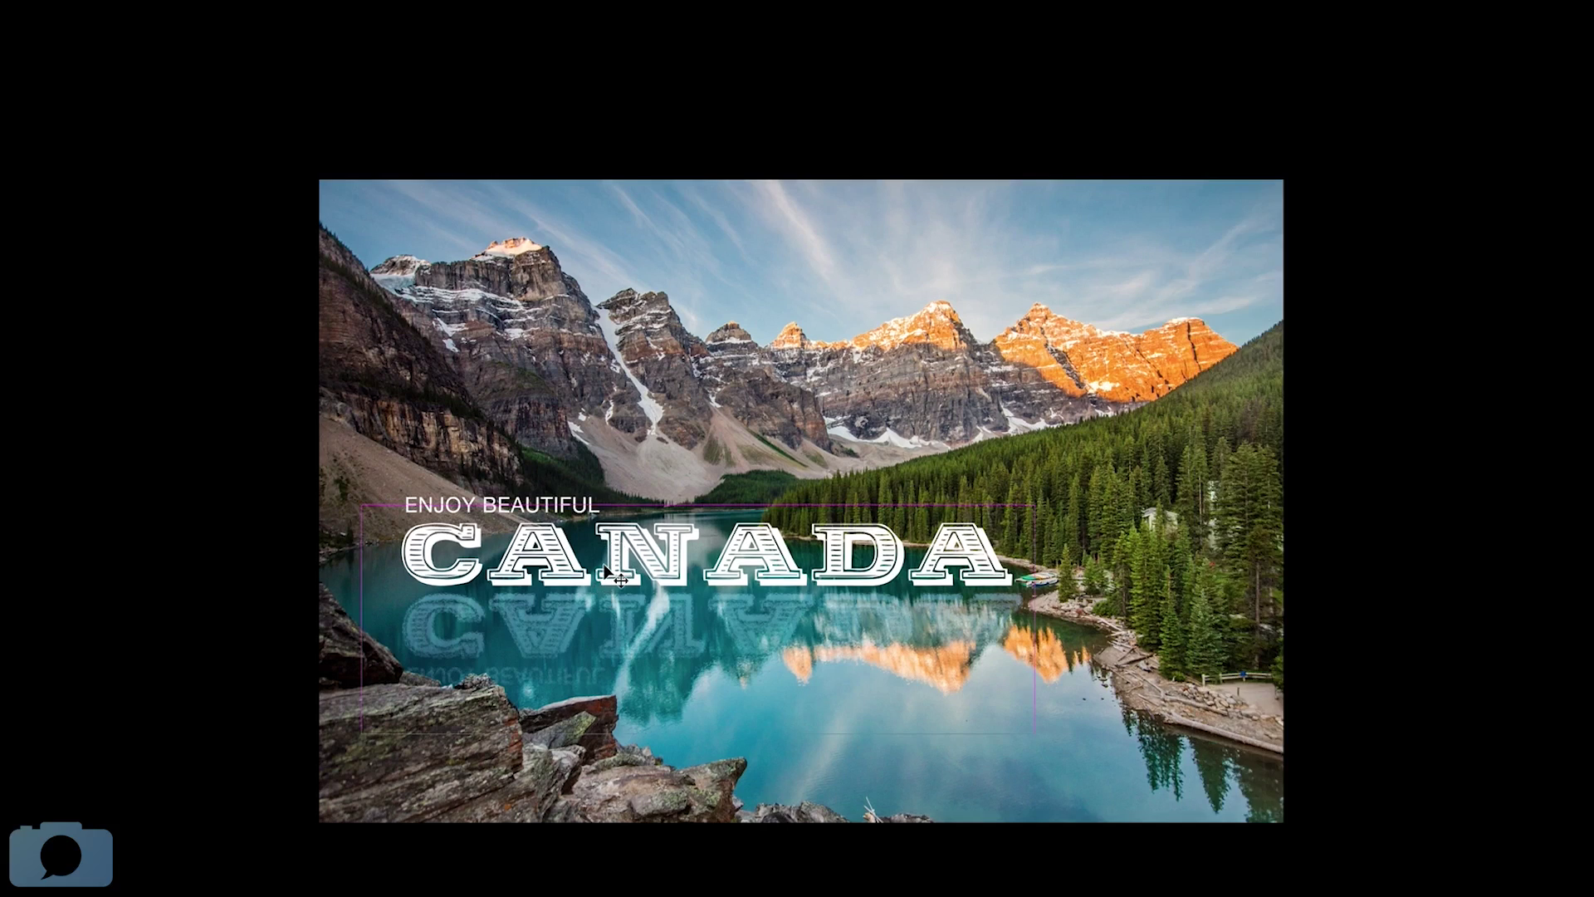
key("super+plus")
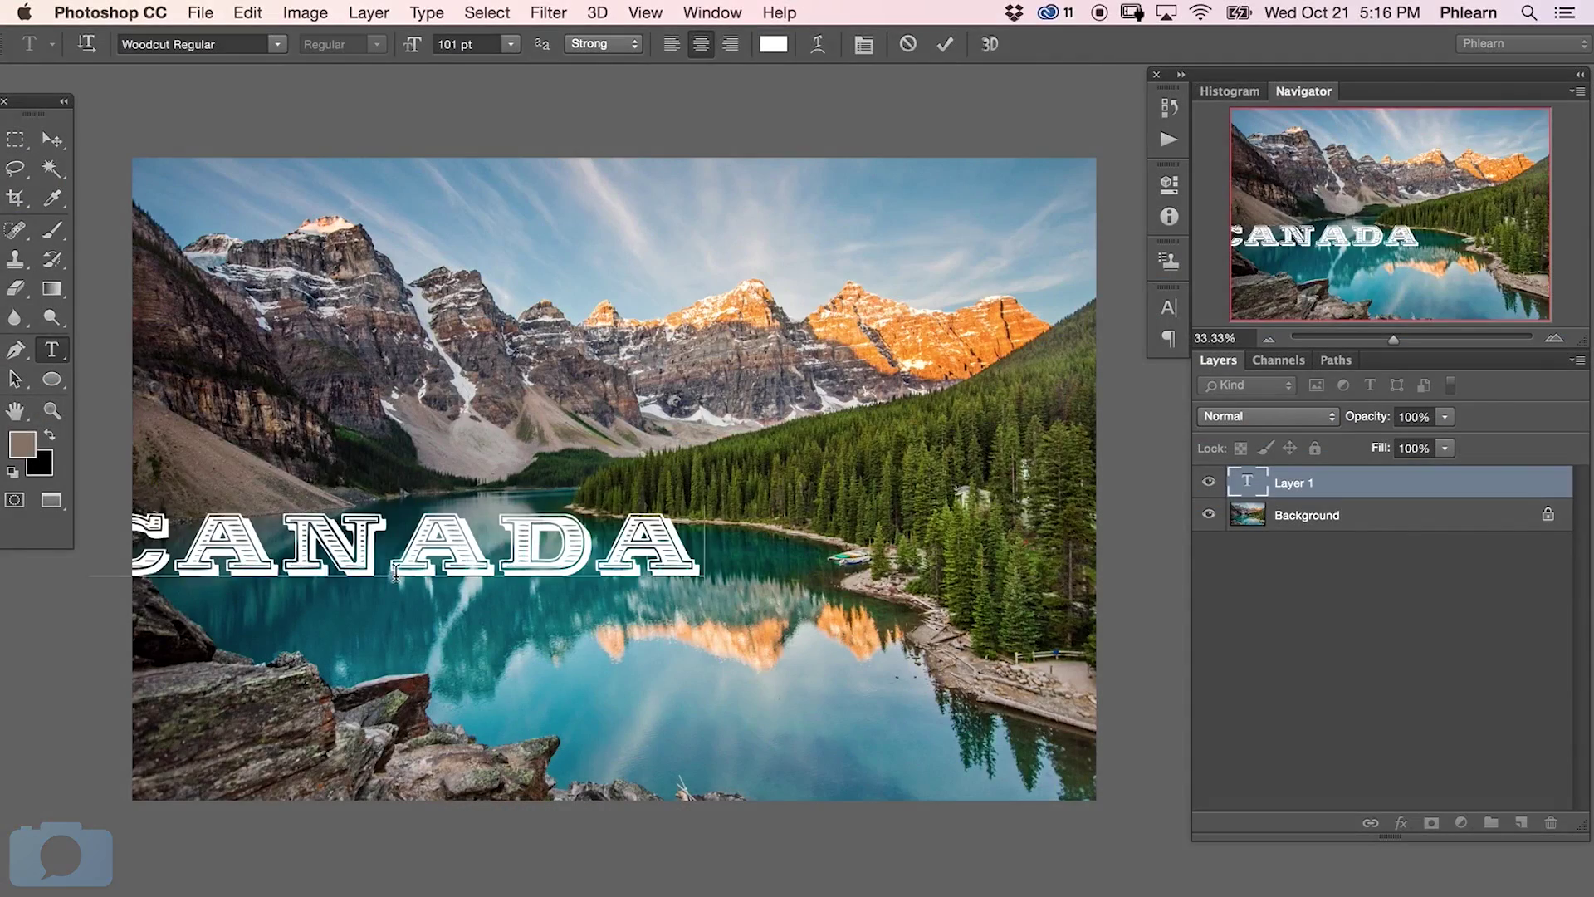
Finish the CANADA text, move it right, and save it into a new SmartObj.psd document
key("super+Return")
key("v")
left_click_drag(603, 676, 716, 674)
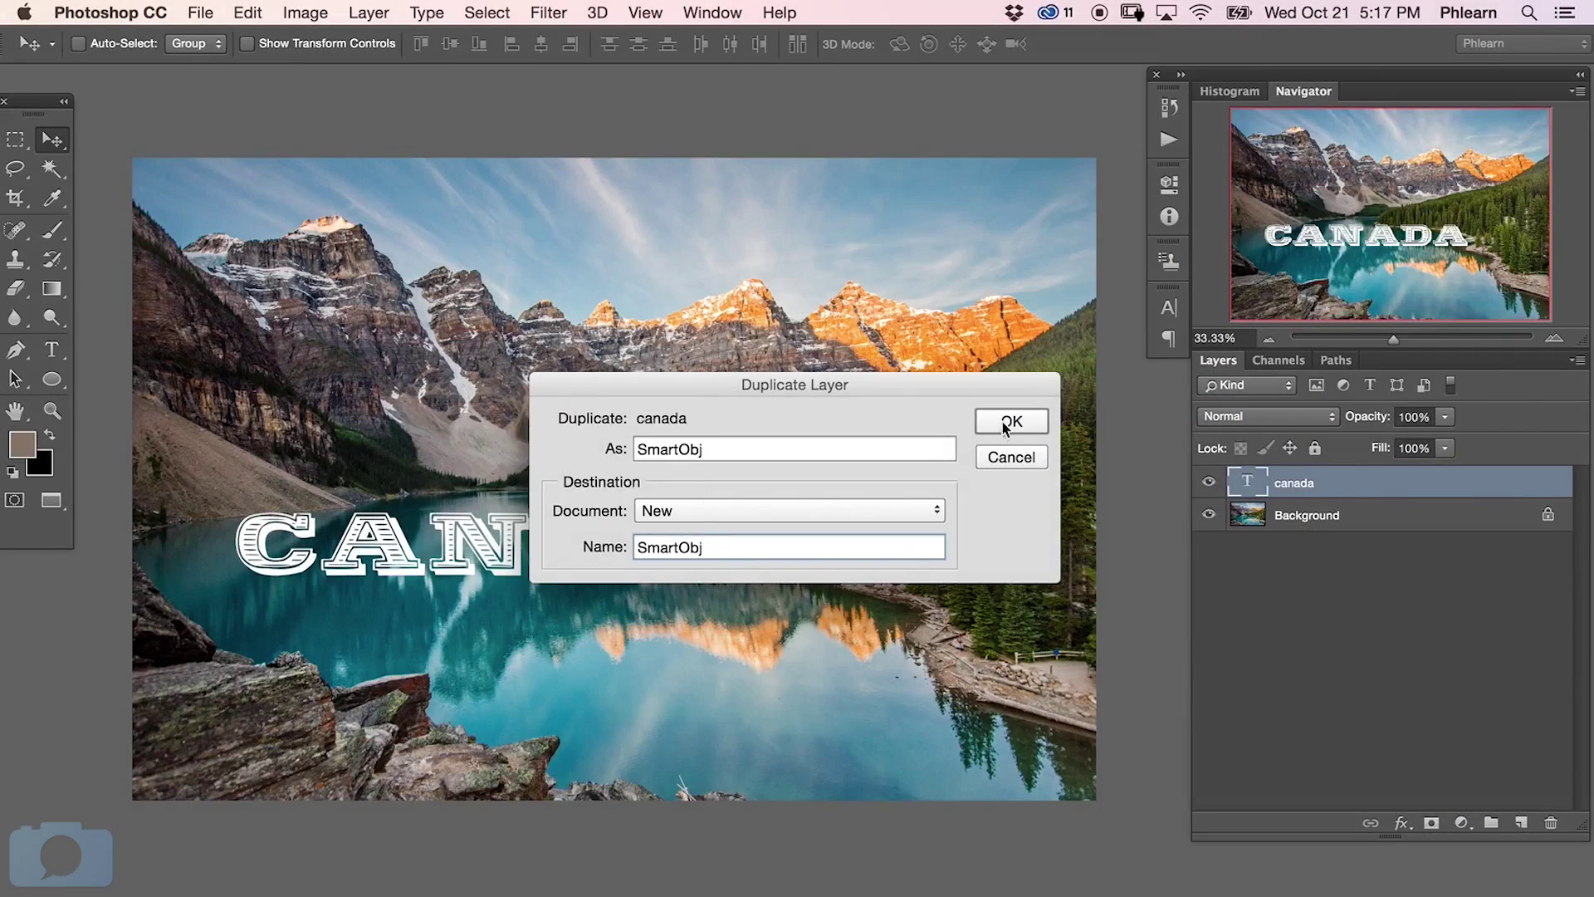
left_click(1005, 423)
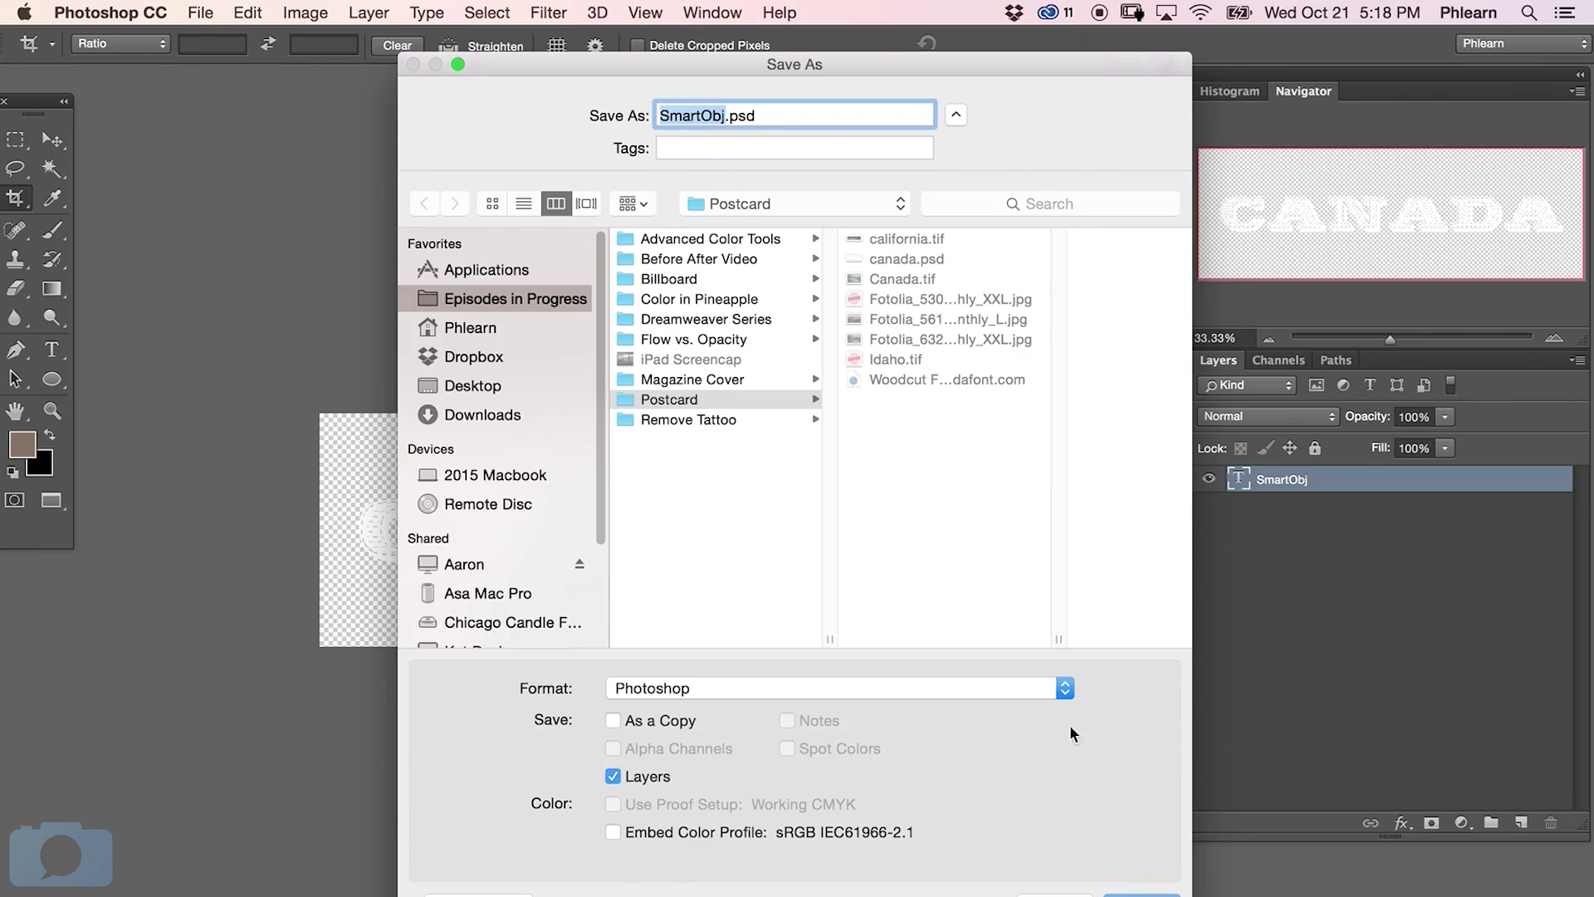
key("Return")
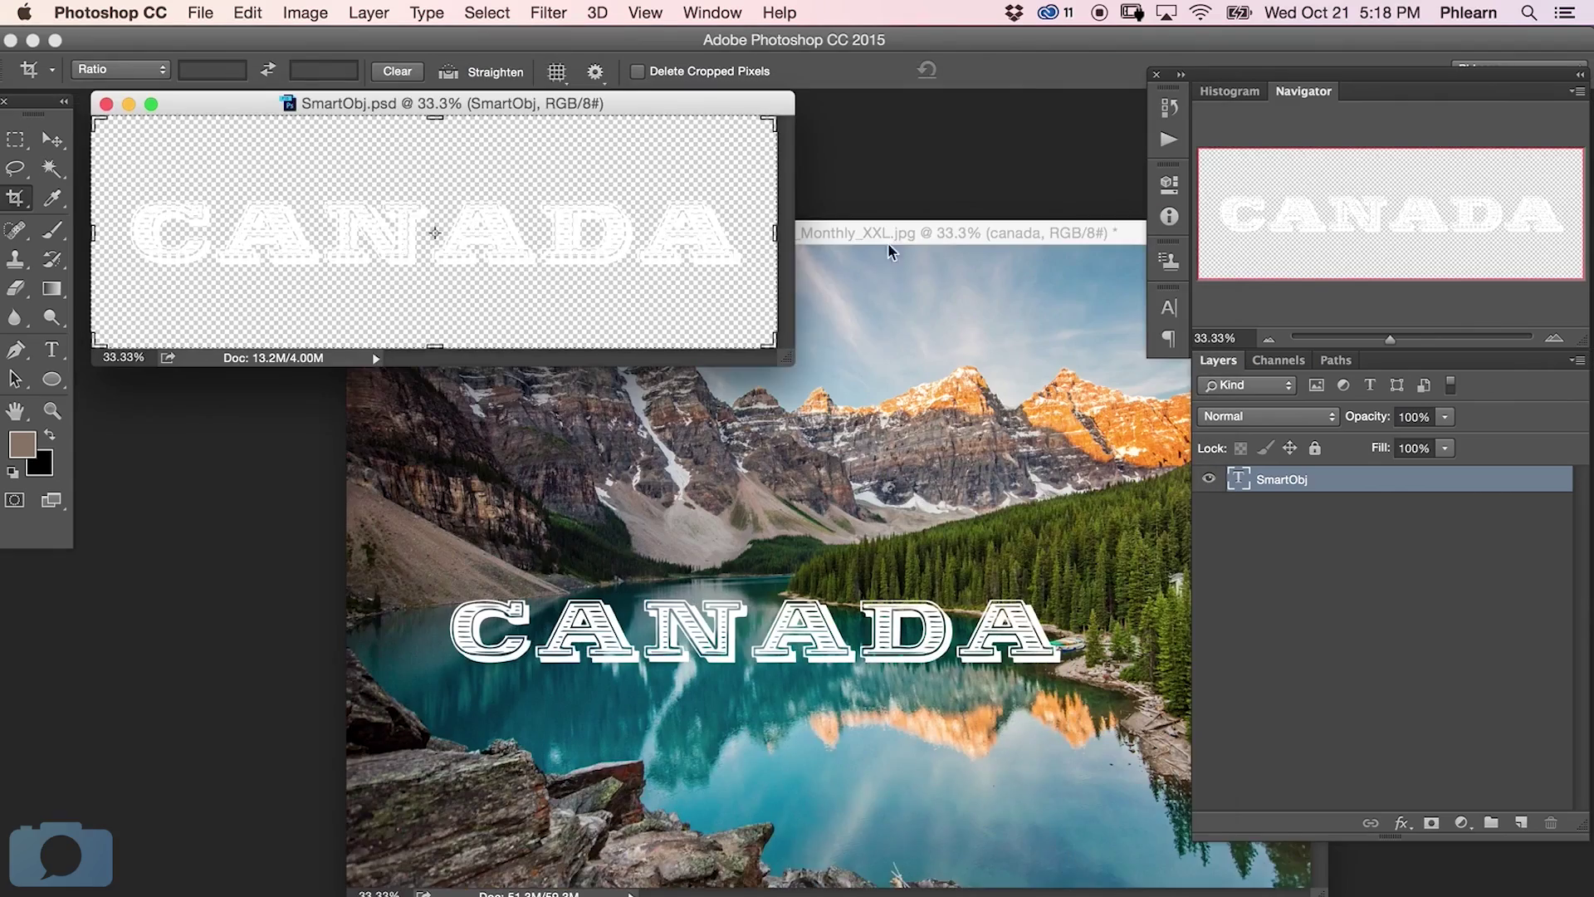
Place SmartObj.psd as a linked layer and flip the lower CANADA copy vertically
left_click_drag(889, 242, 833, 249)
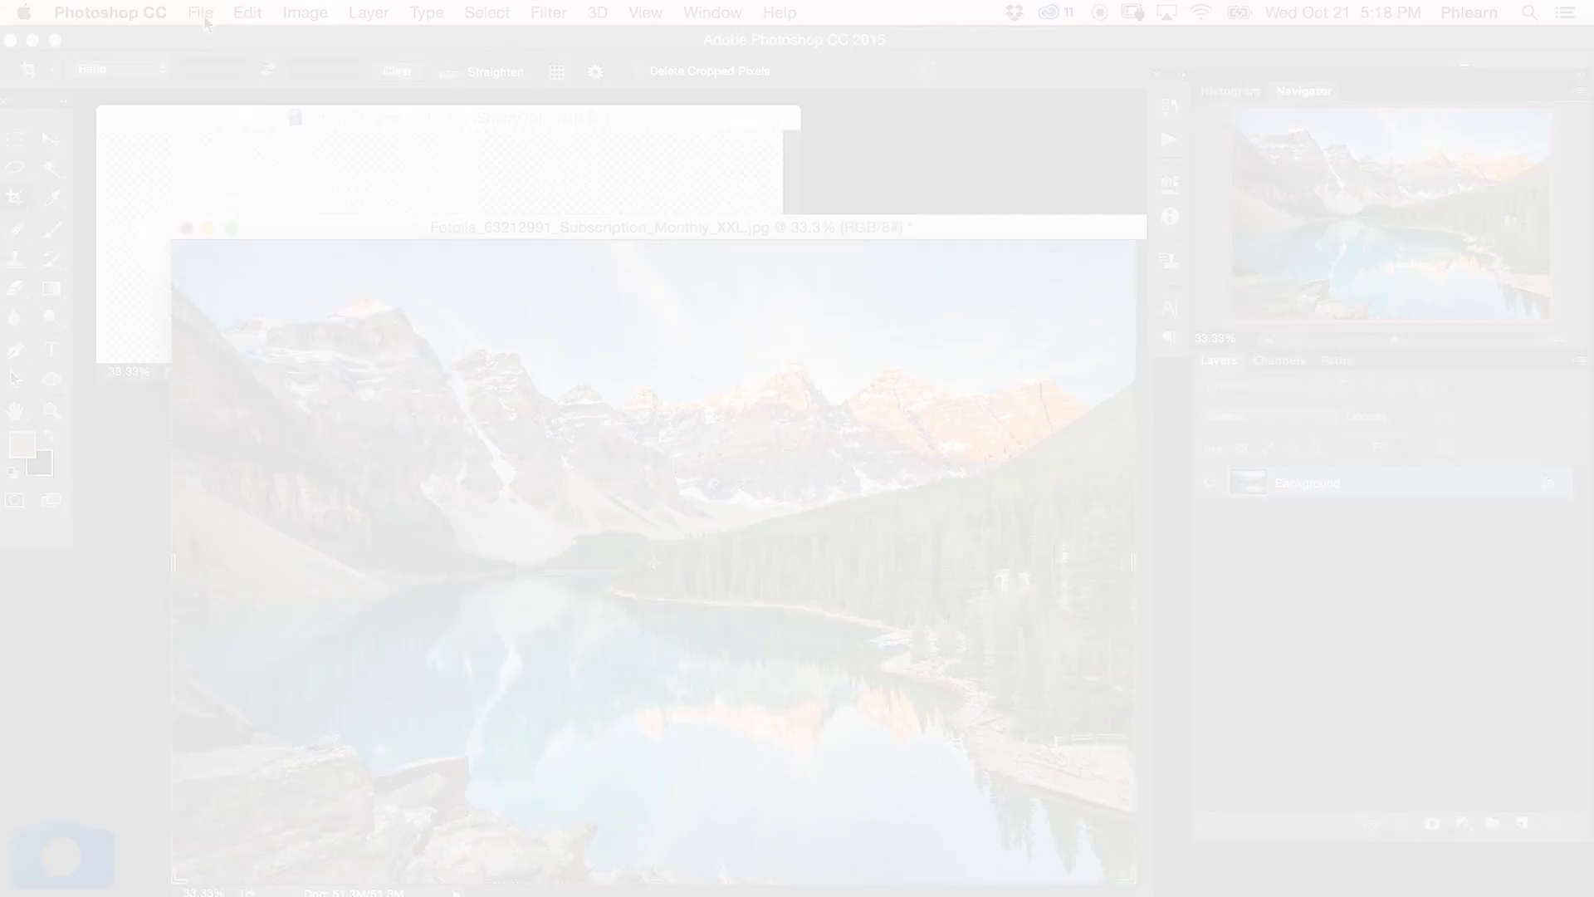
left_click(201, 13)
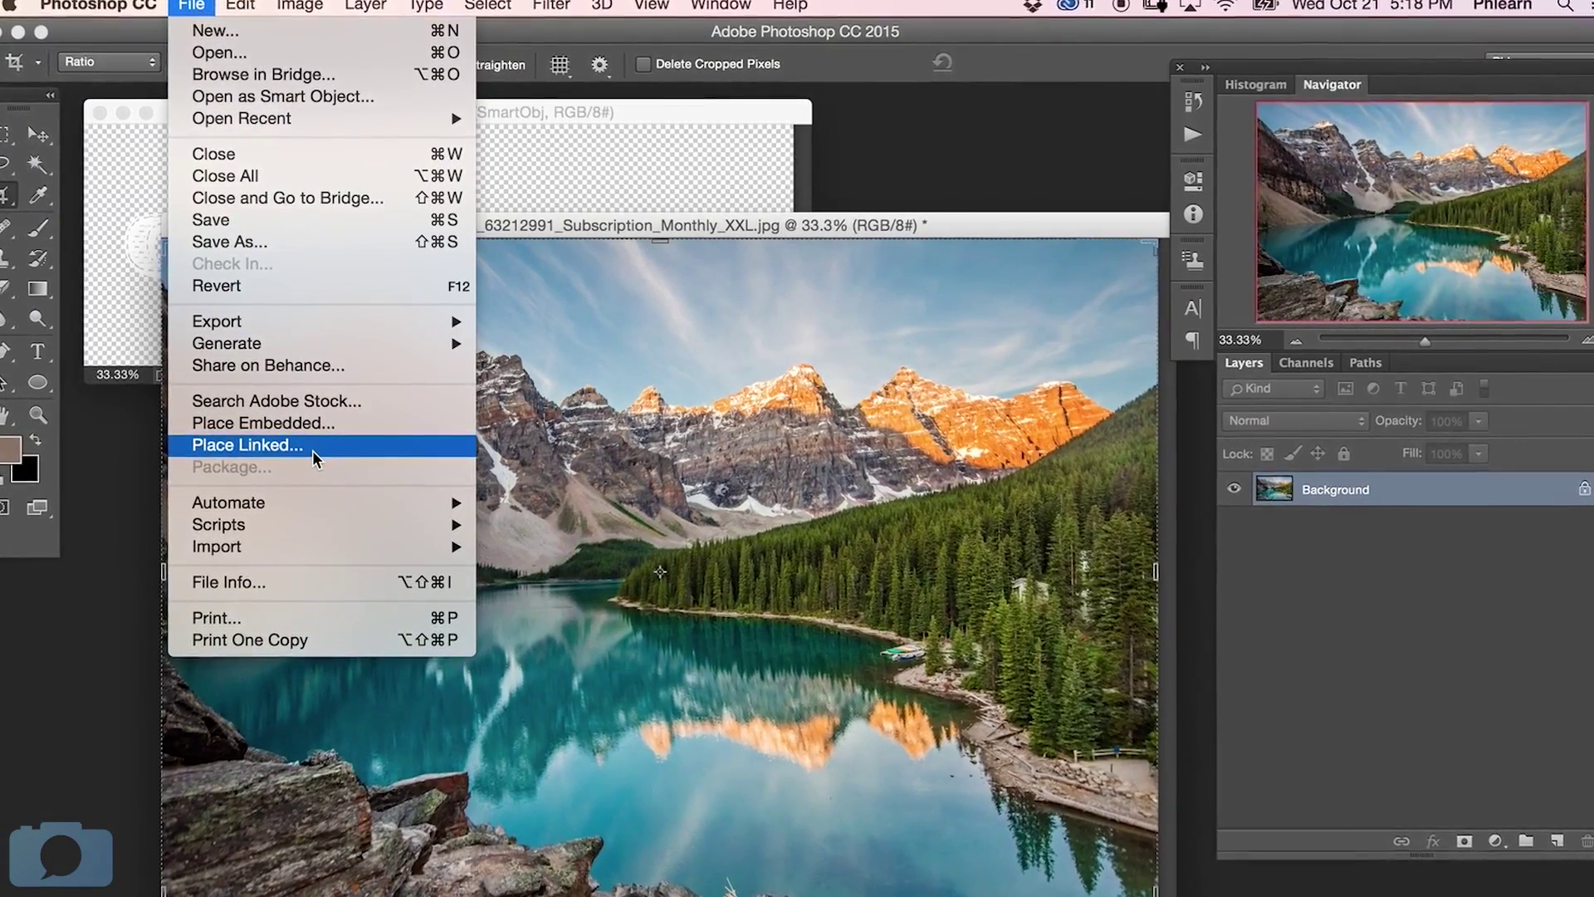
left_click(312, 450)
left_click(605, 249)
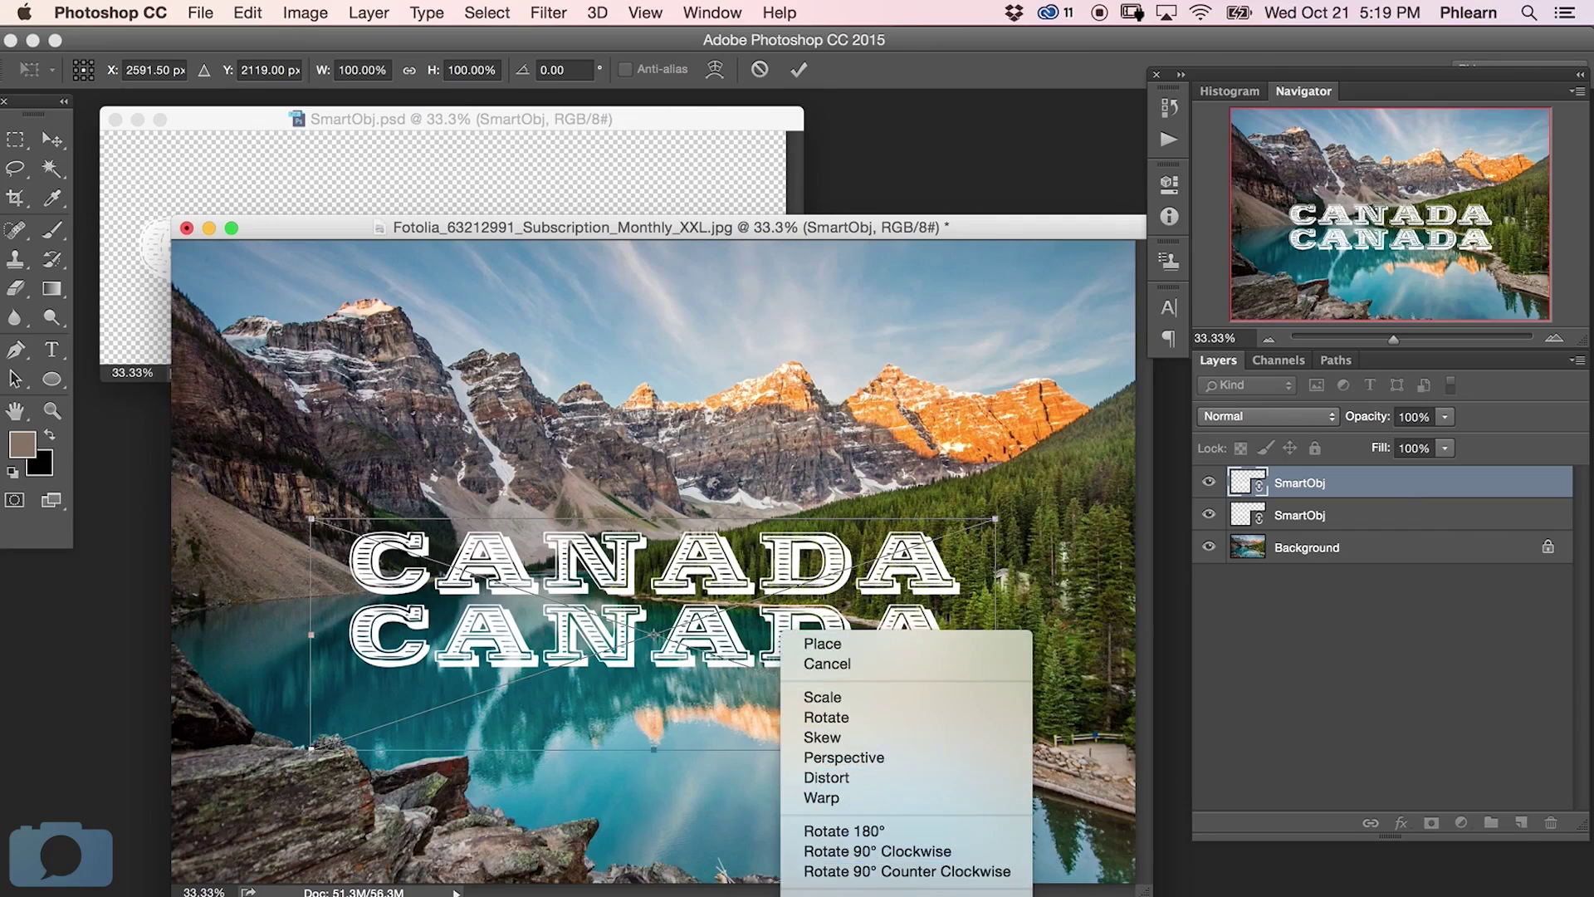
left_click(863, 894)
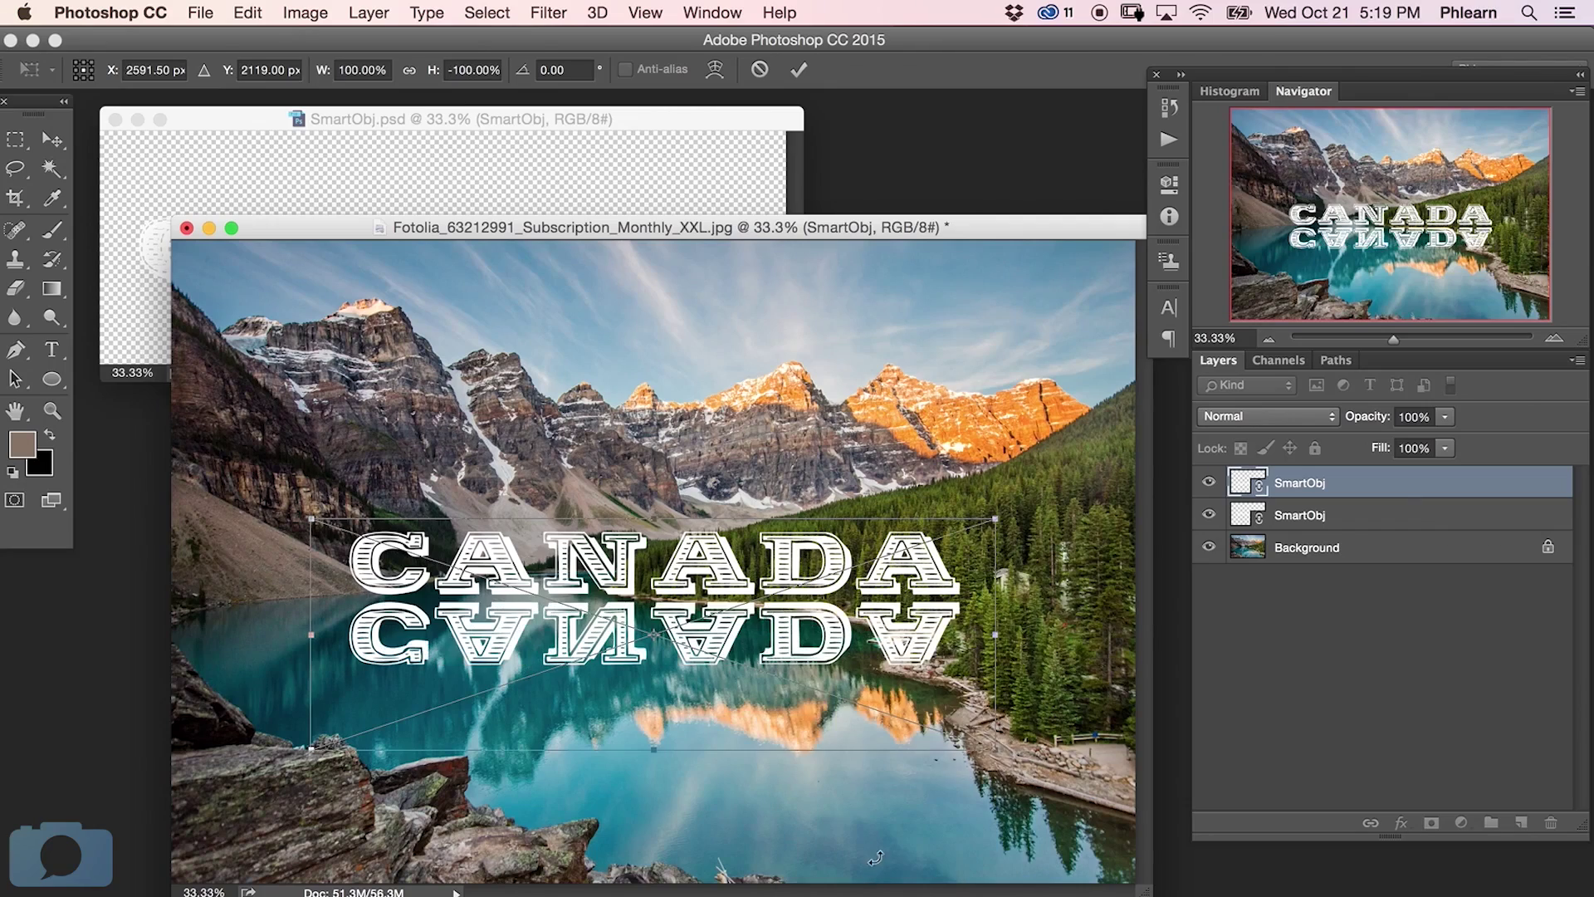
key("Return")
Move both CANADA smart objects left and down together and save
left_click(1328, 515, "shift")
left_click_drag(868, 626, 809, 676)
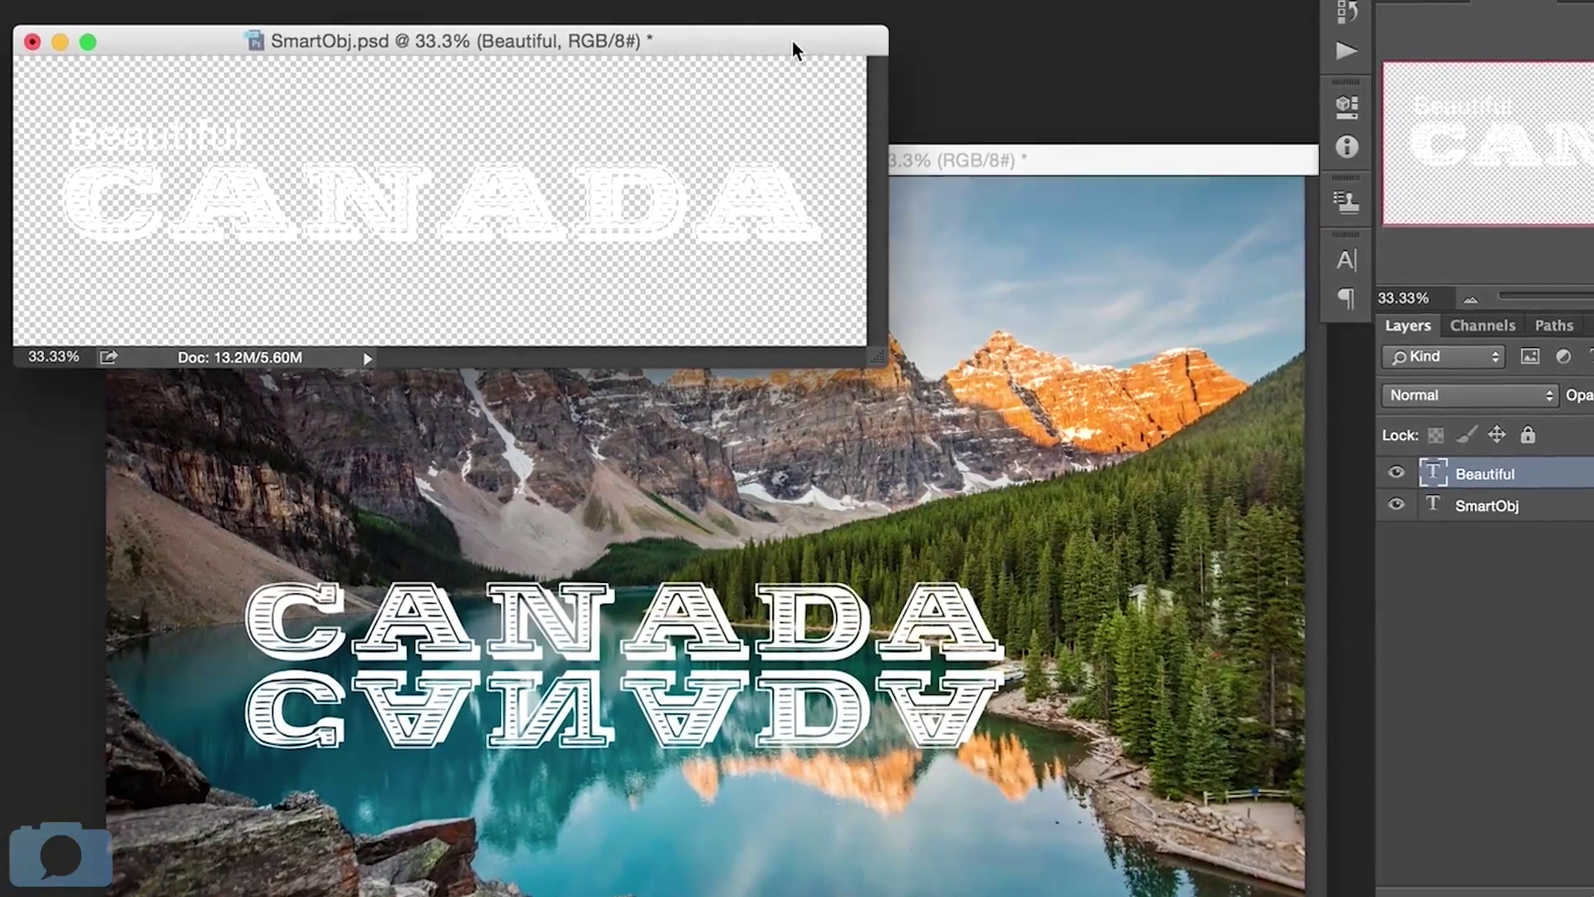
key("super+s")
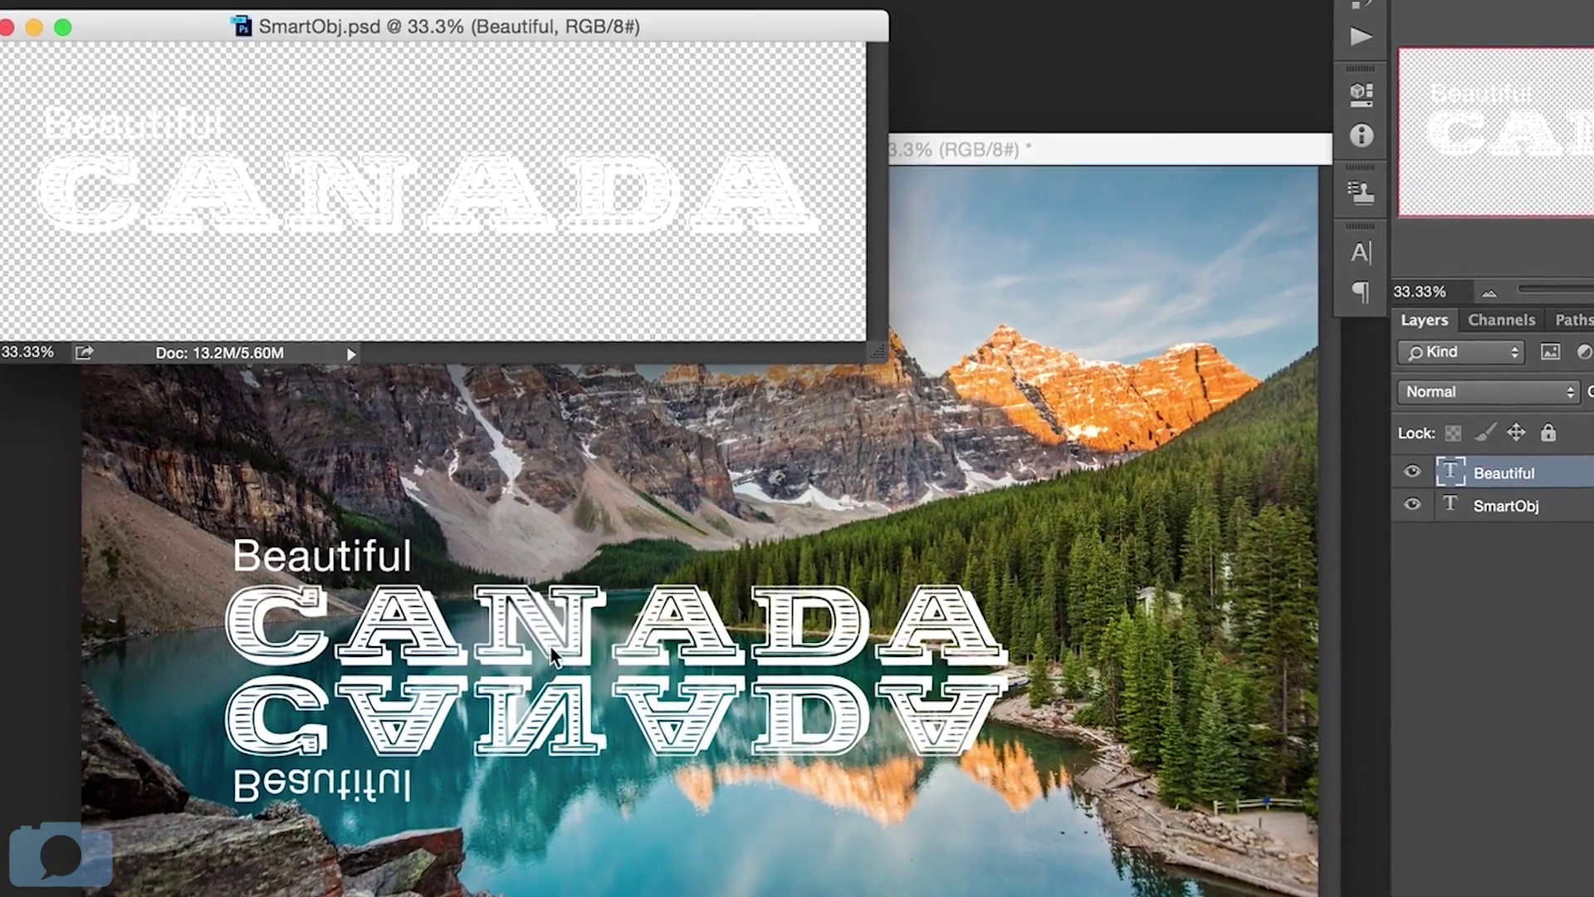
left_click(552, 655)
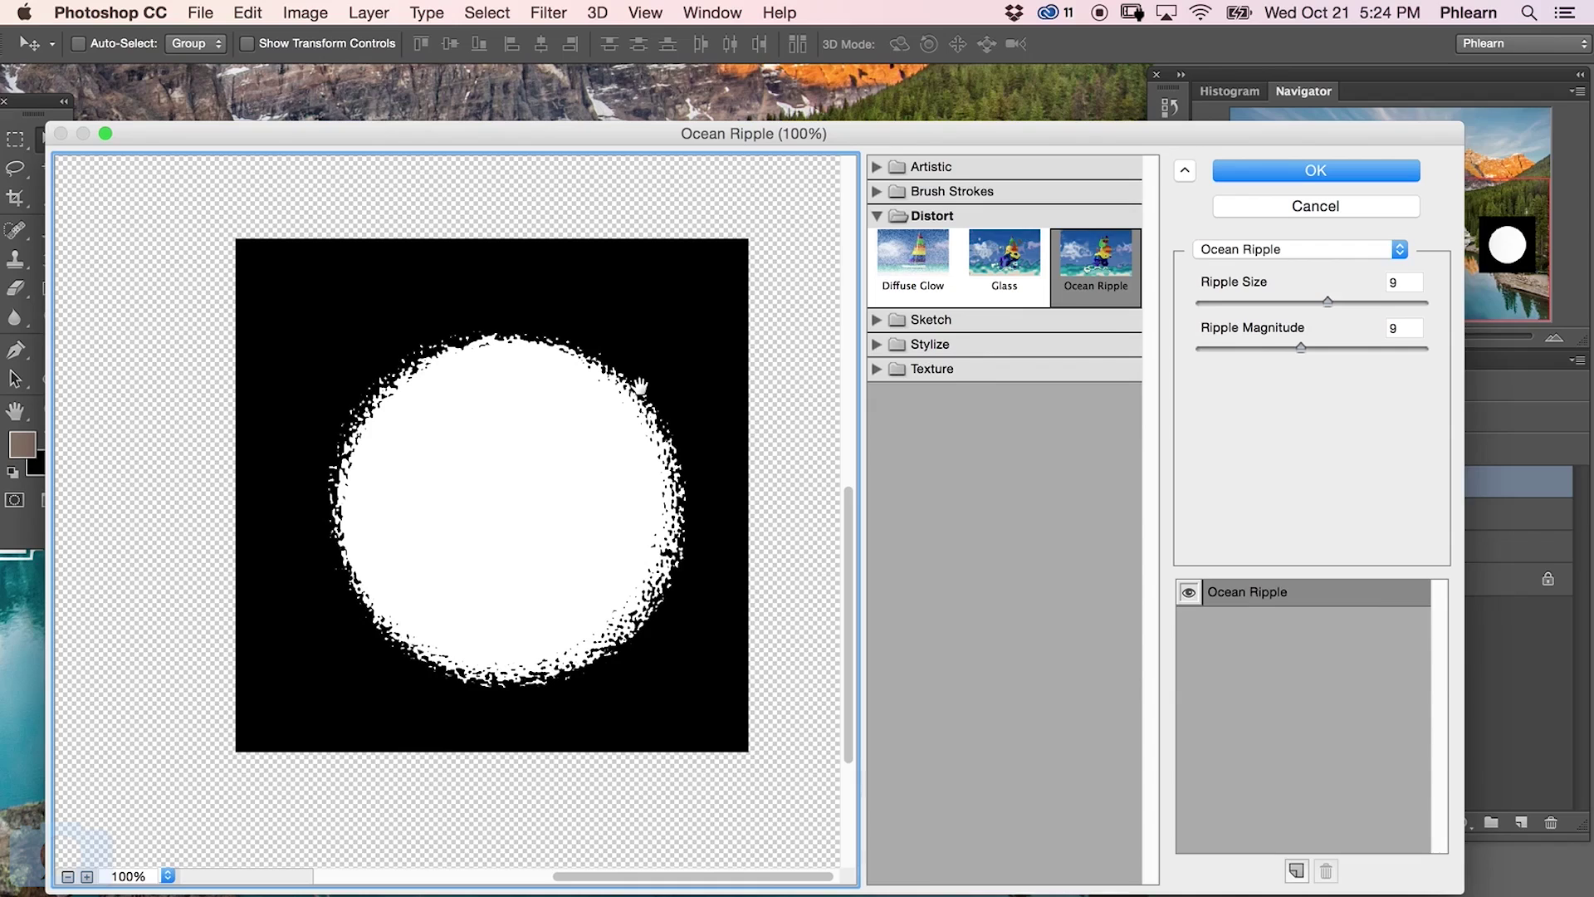
Lower the ripple to size 7 and magnitude 4, save, and close SmartObj.psd
left_click(1242, 304)
left_click(1247, 347)
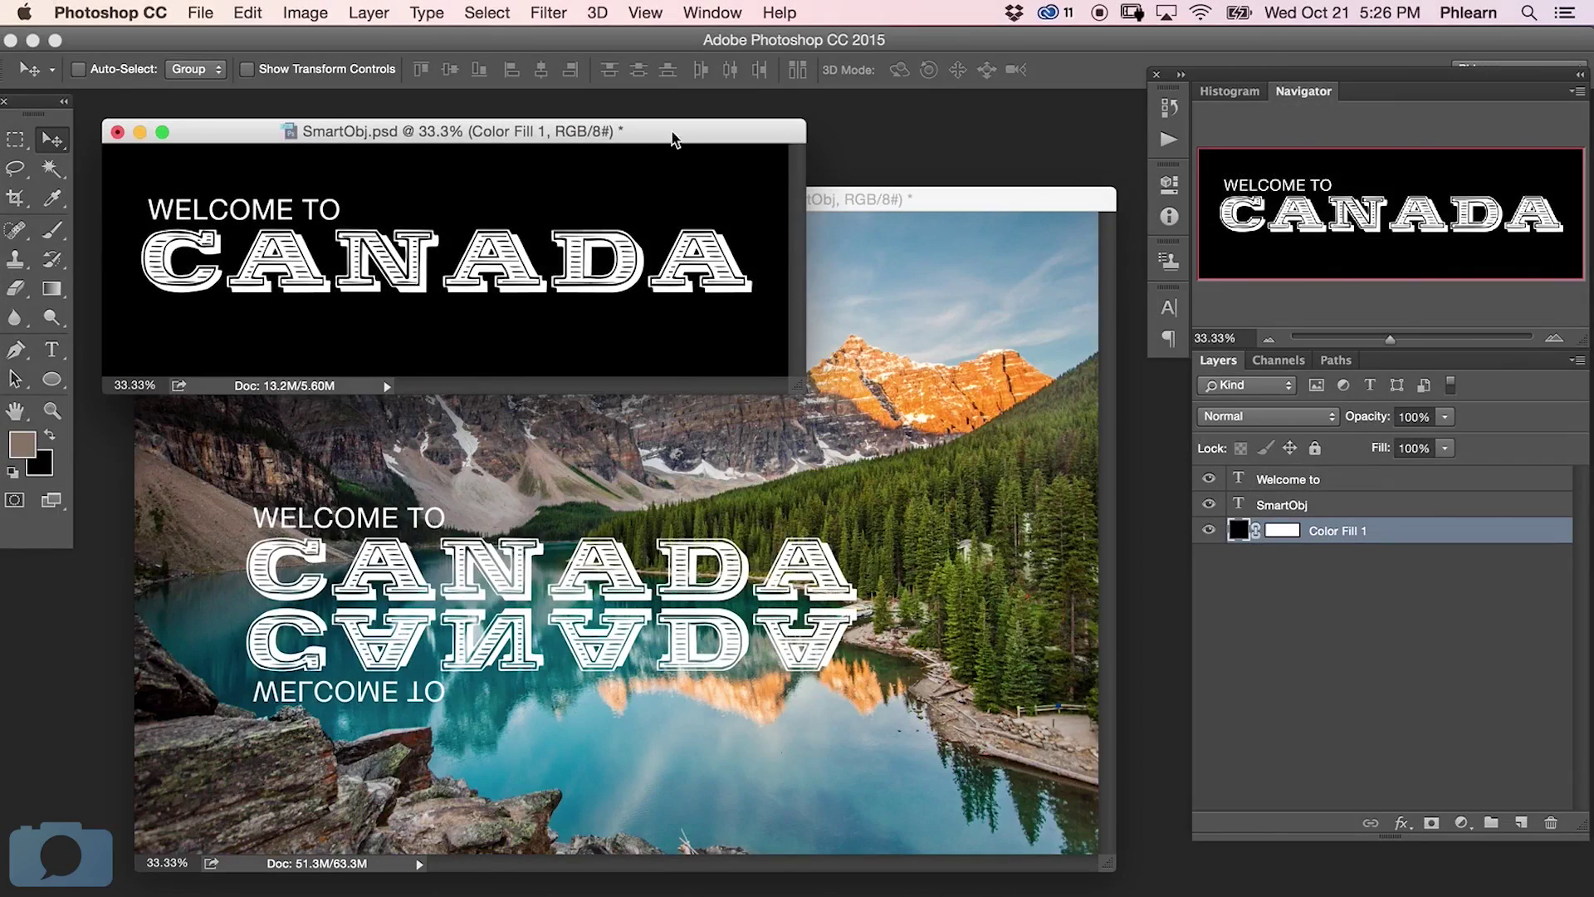
left_click_drag(672, 139, 670, 141)
key("super+s")
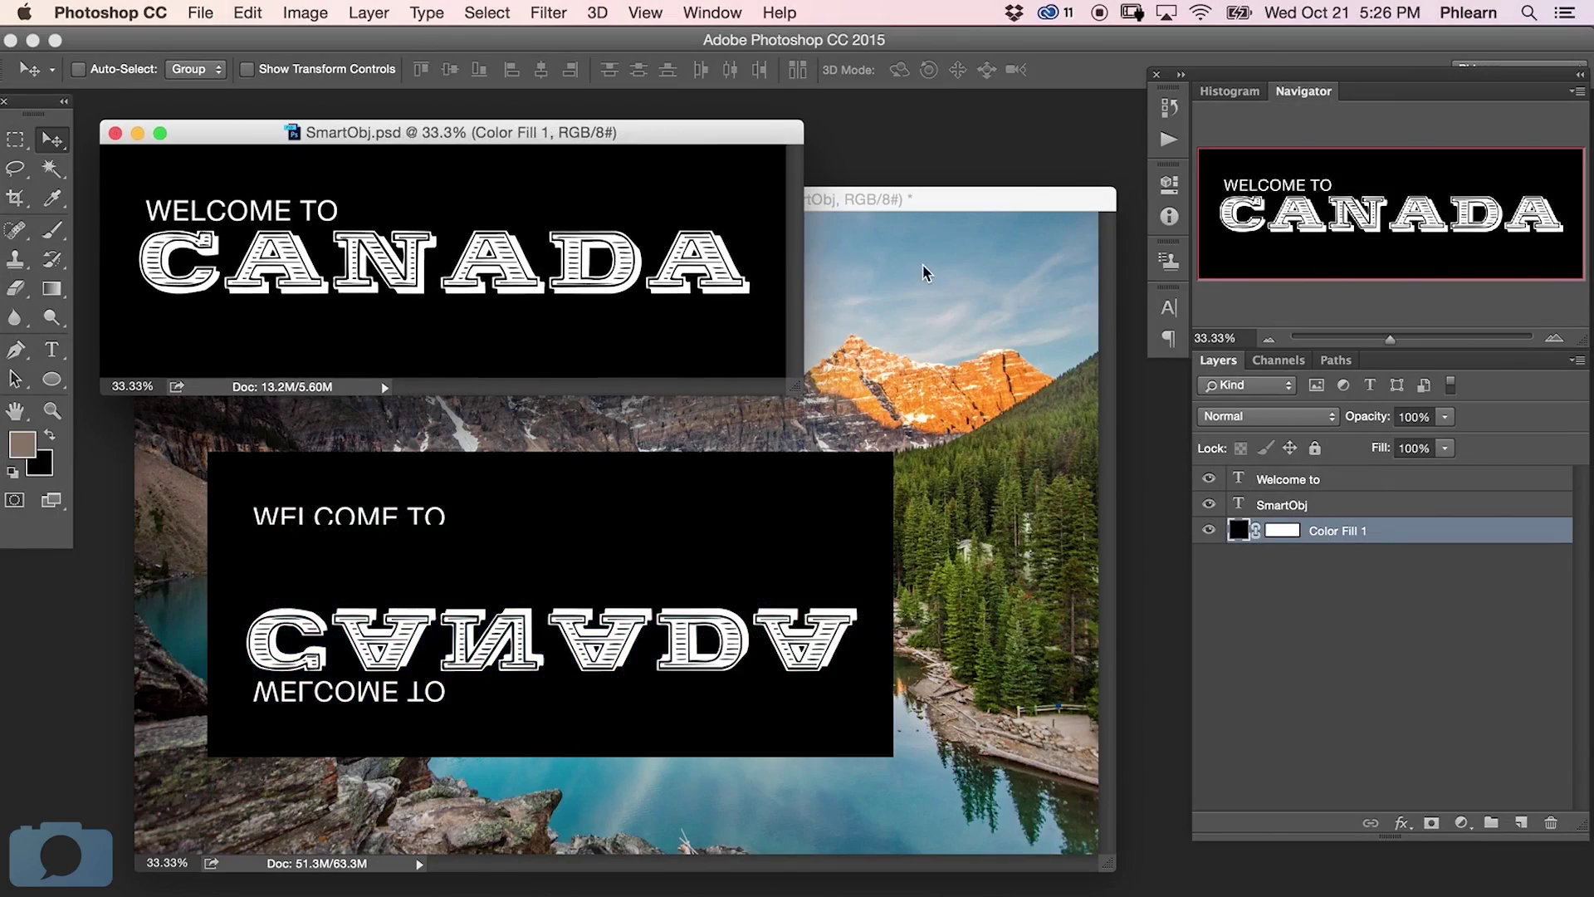
key("super+w")
Set both CANADA smart object layers to the Screen blend mode
left_click(1329, 484, "shift")
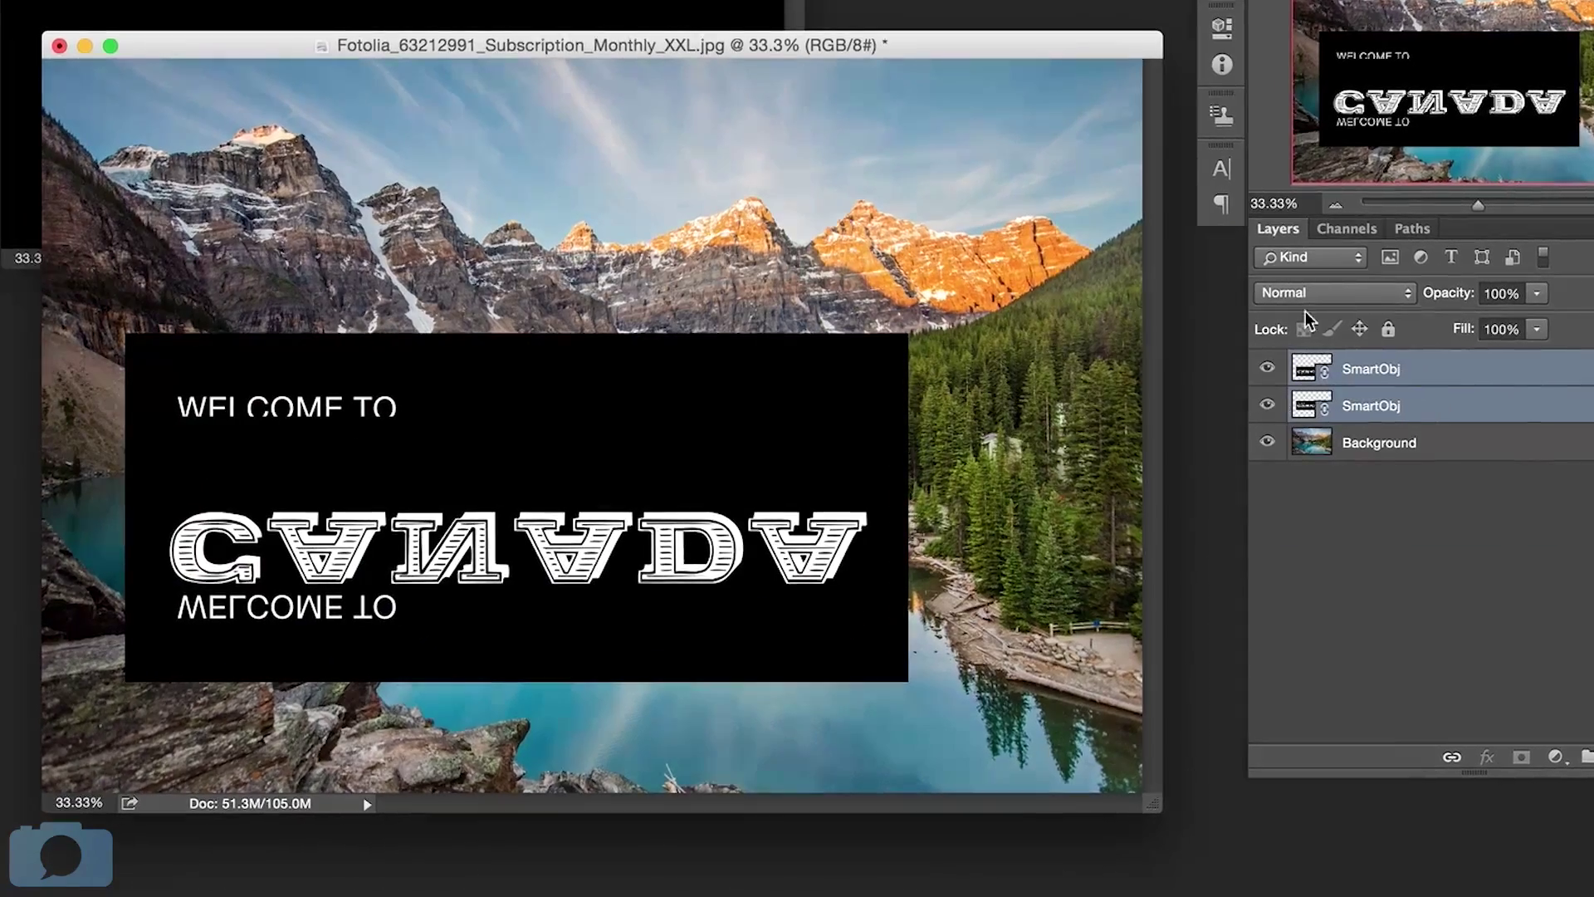
left_click(1241, 415)
left_click(1290, 476)
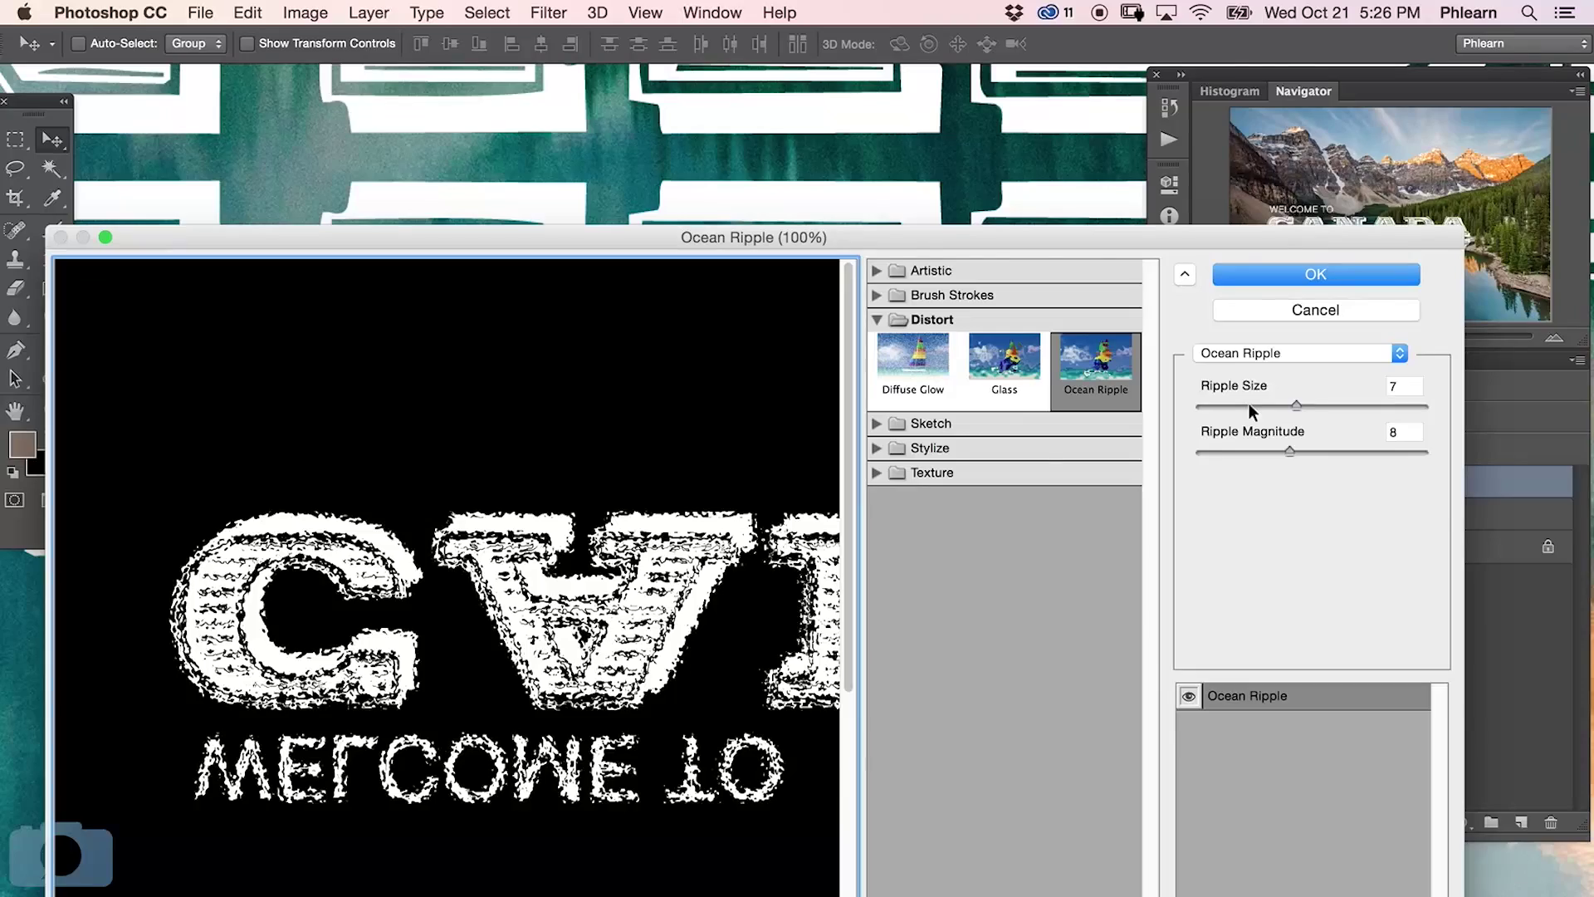
Apply Ocean Ripple to the reflection, tint it (hue ~207, saturation 26, lightness -63), then reduce ripple size to 3
left_click(1249, 404)
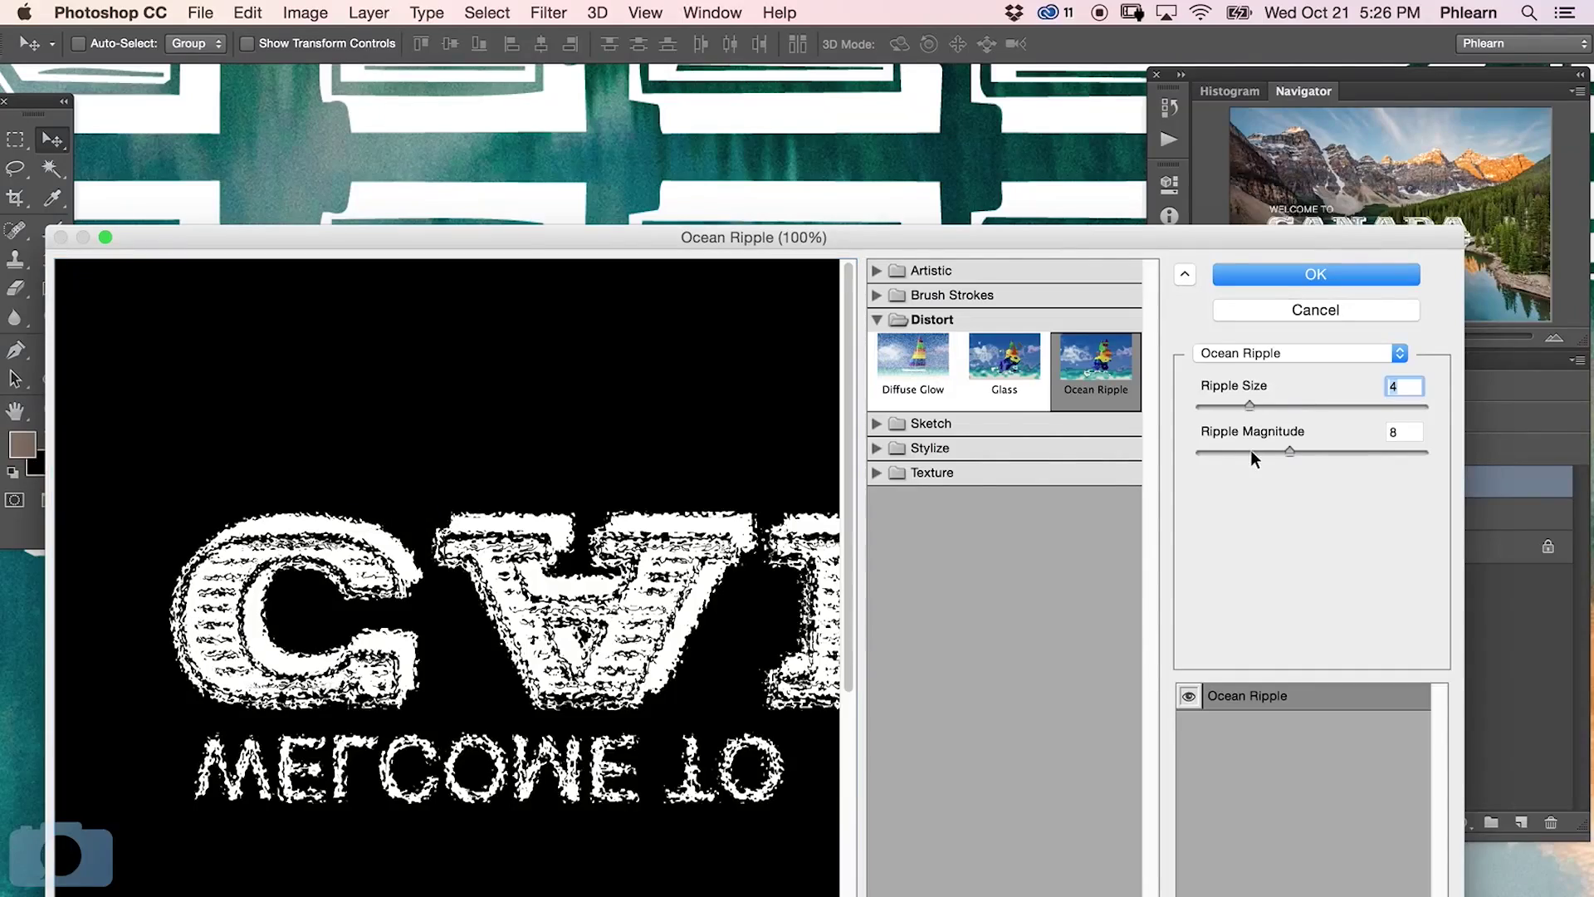
left_click(1282, 275)
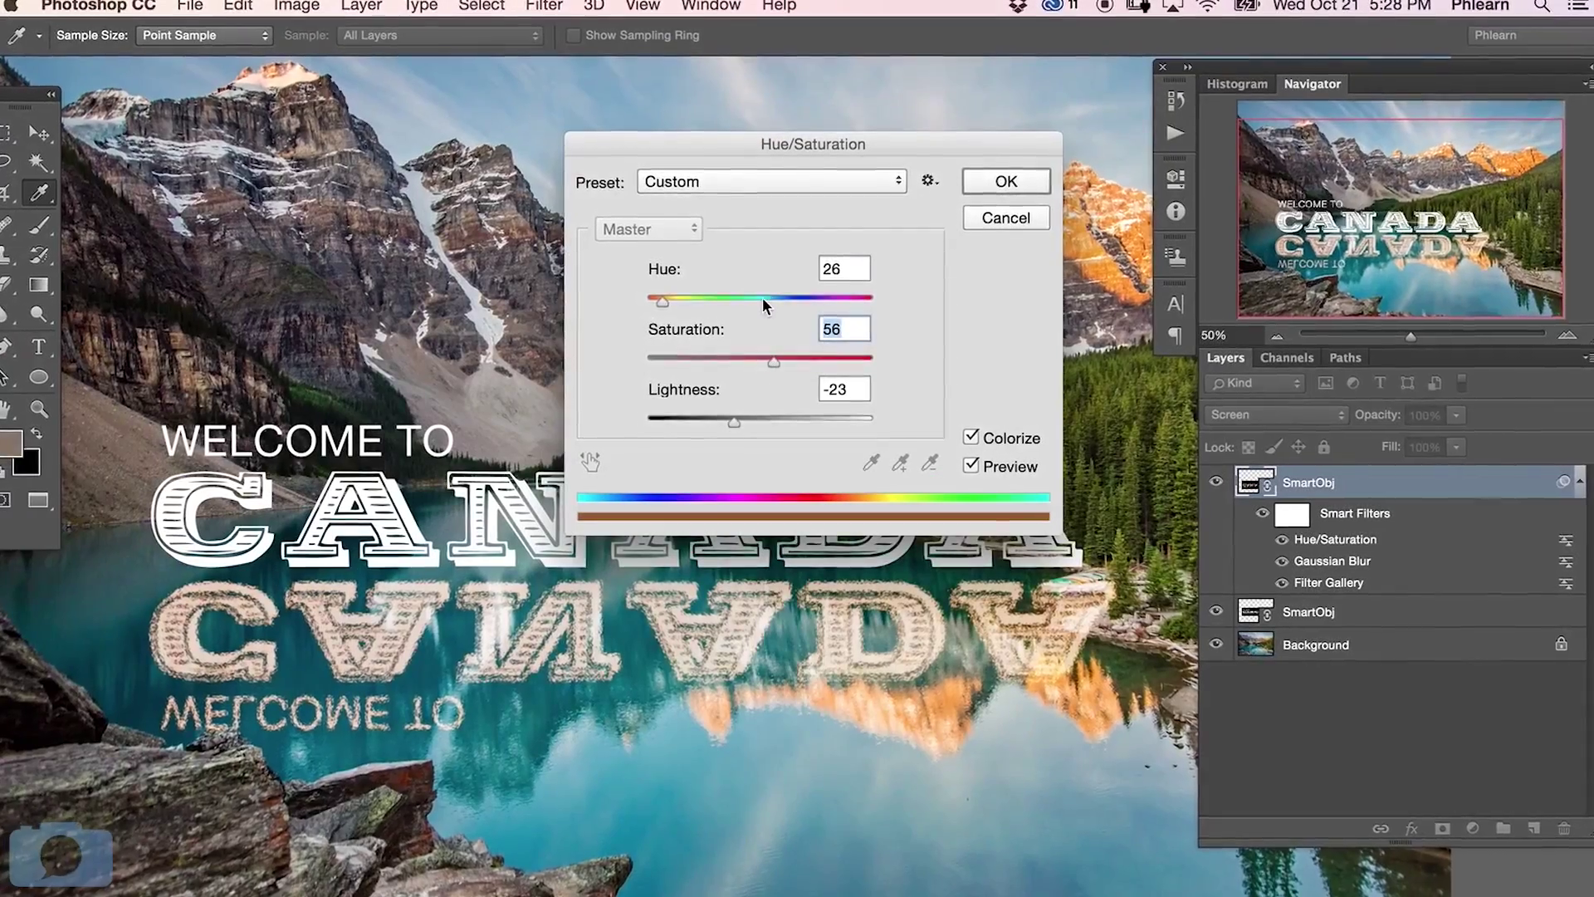
left_click_drag(763, 305, 776, 297)
left_click_drag(773, 362, 729, 352)
left_click_drag(715, 416, 680, 414)
left_click_drag(726, 353, 700, 347)
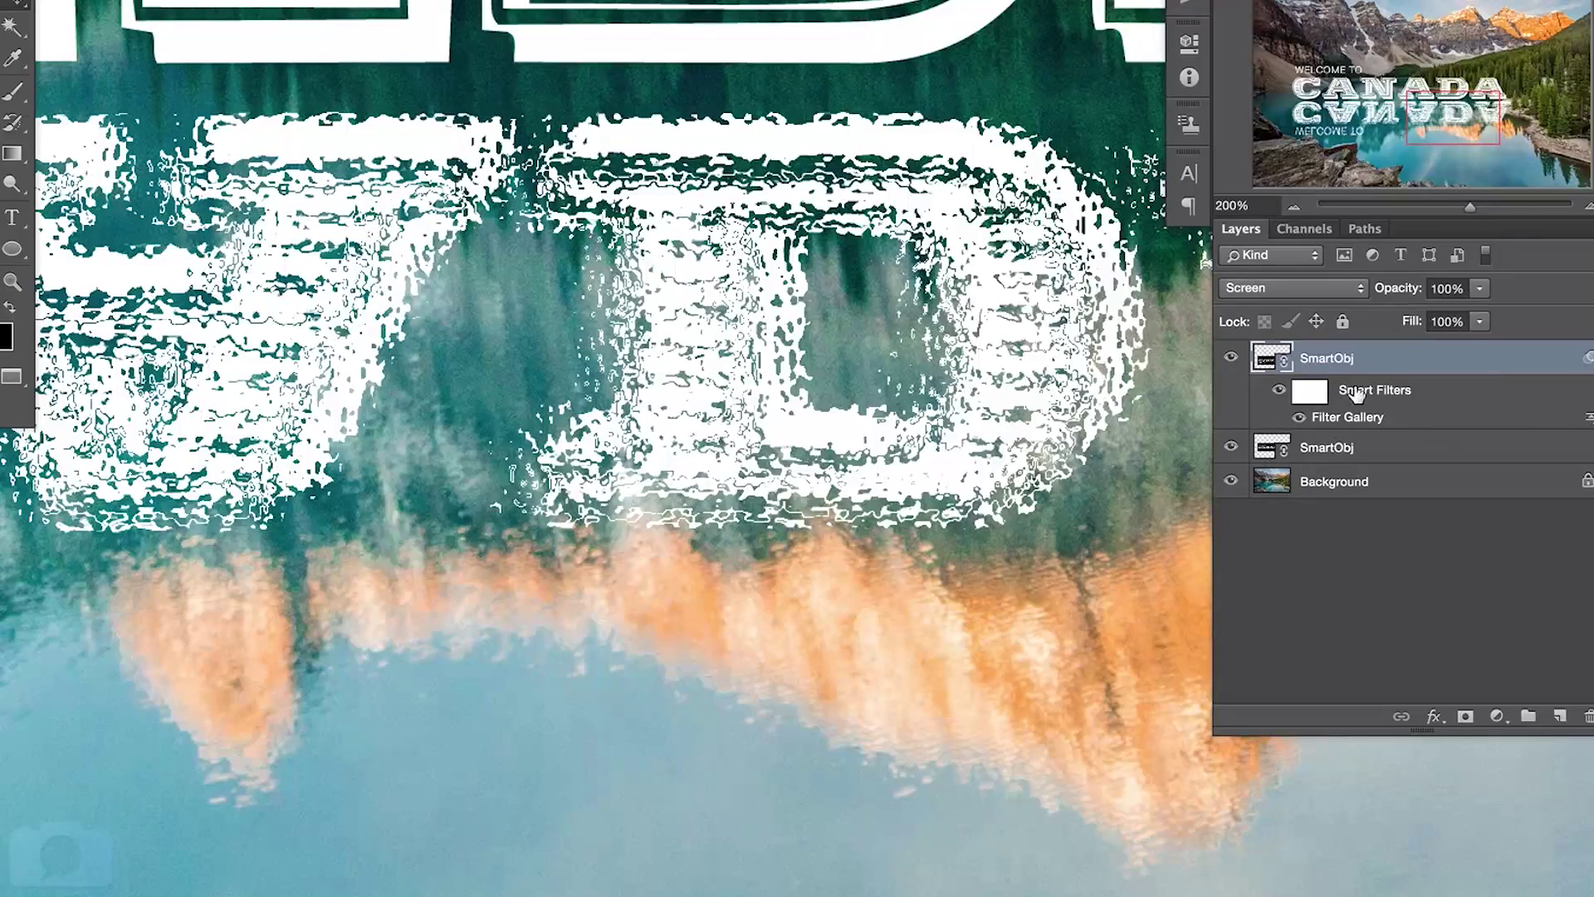
double_click(1347, 417)
left_click_drag(1257, 277, 1338, 329)
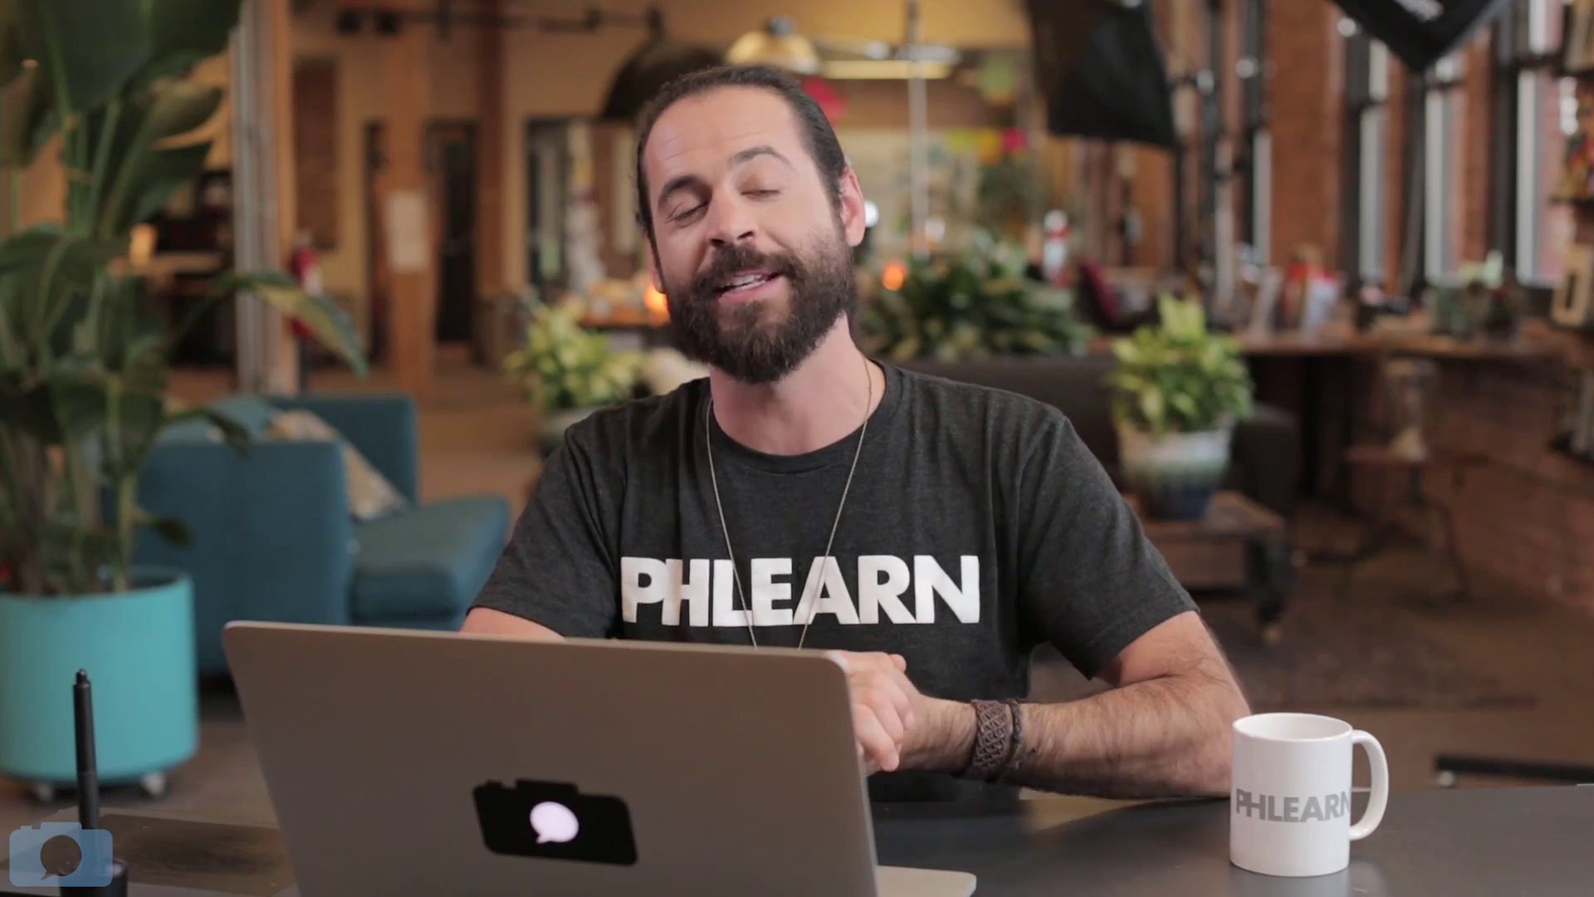